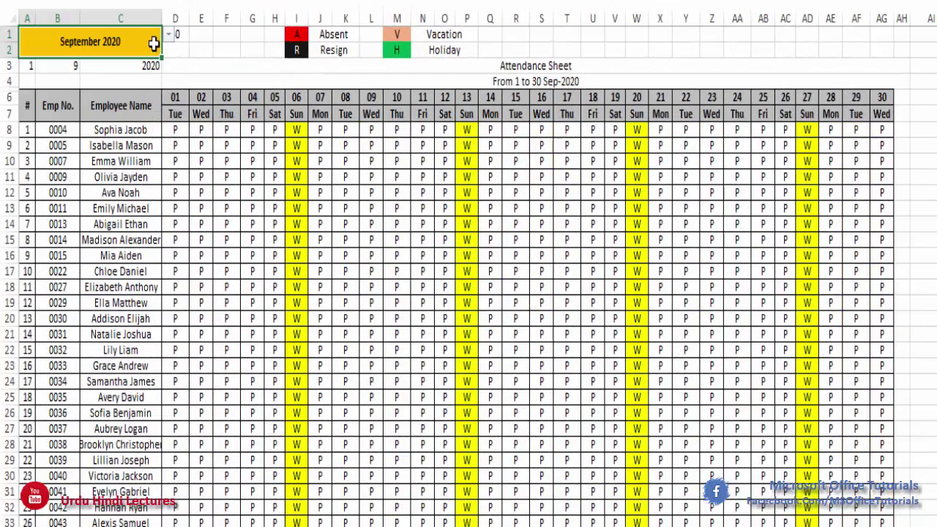
Step: Switch the attendance sheet's month to January 2021, February 2021 and finally July 2021
left_click(167, 39)
left_click(44, 89)
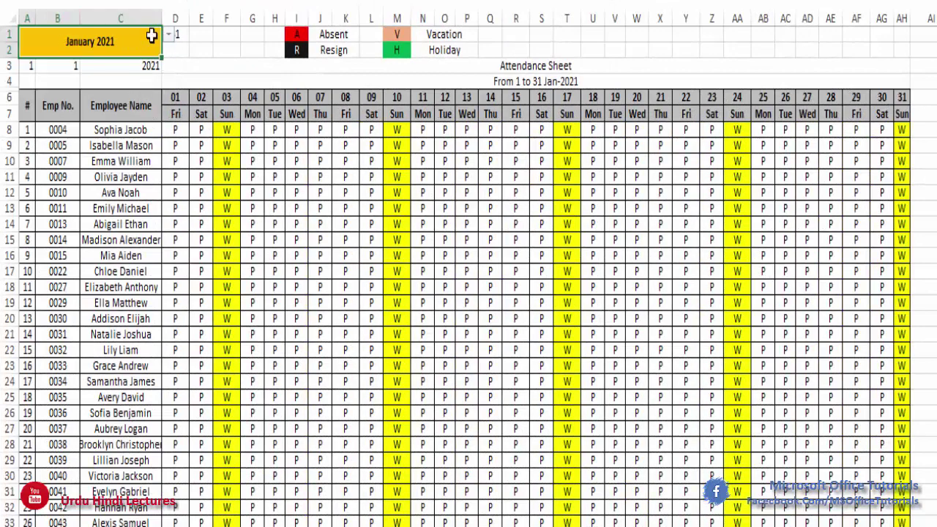
left_click(168, 35)
left_click(88, 63)
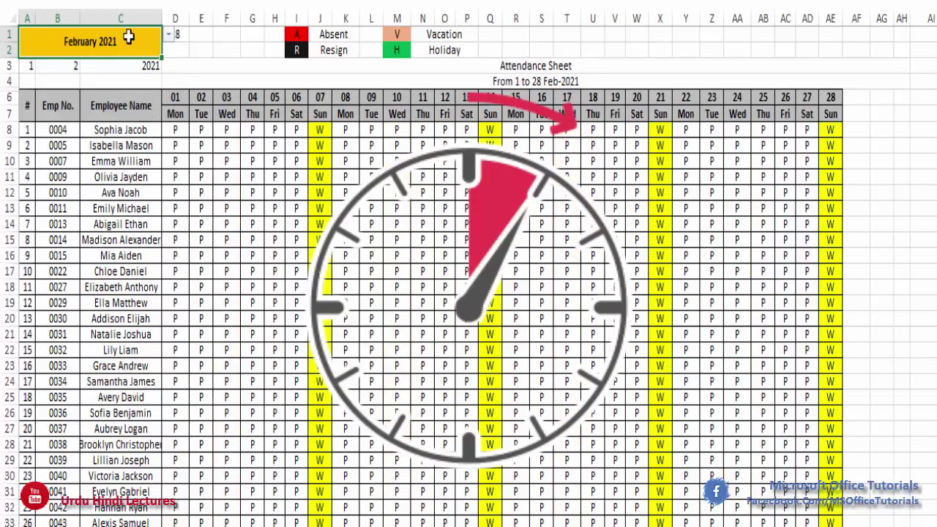
left_click(169, 37)
left_click(38, 112)
Step: Mark employee absences with A in cells K14, L15, S18, R24, X24 and K27
scroll(224, 271, "right", 1)
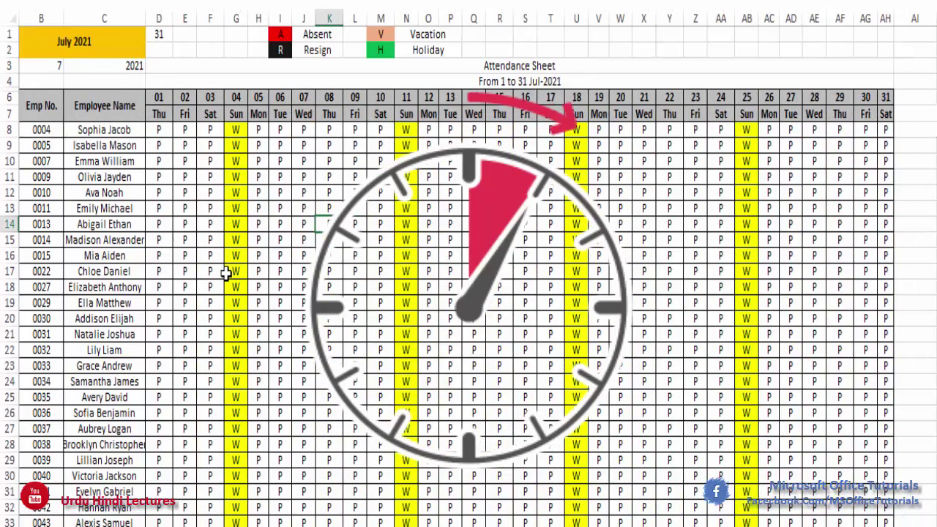
left_click(356, 242)
type("A")
left_click(523, 287)
type("A")
left_click(501, 383)
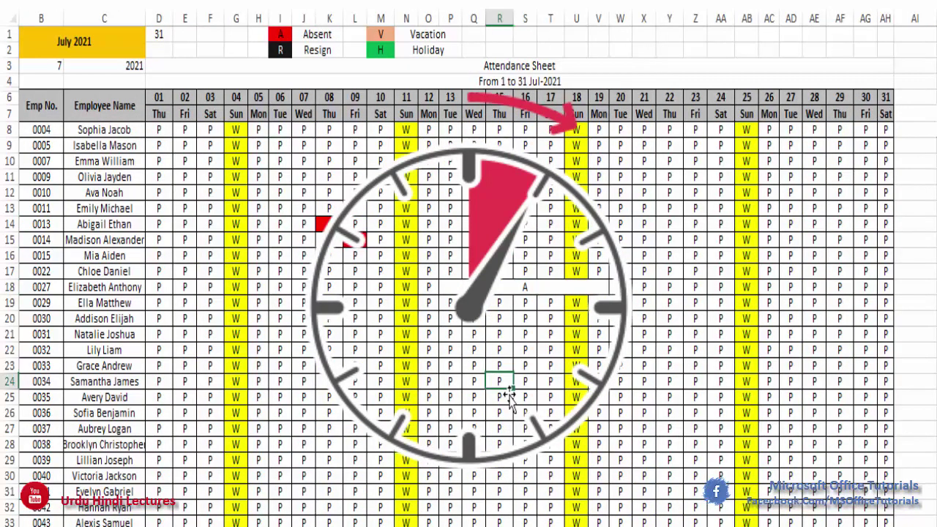
type("A")
left_click(643, 381)
type("A")
left_click(326, 428)
type("A")
Step: Mark employee vacation days with V in cells AA29, Y18, AE19 and W28
left_click(718, 462)
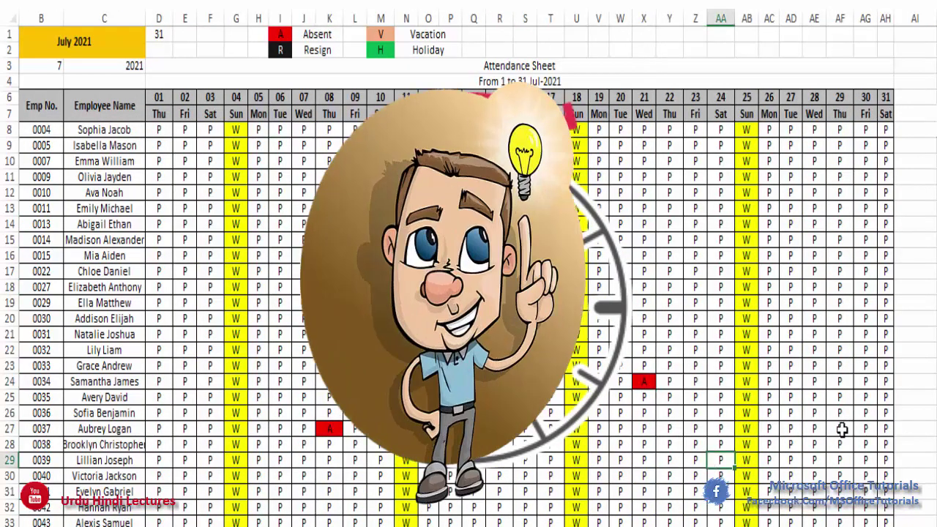
type("V")
left_click(670, 289)
type("V")
left_click(814, 303)
type("V")
left_click(621, 444)
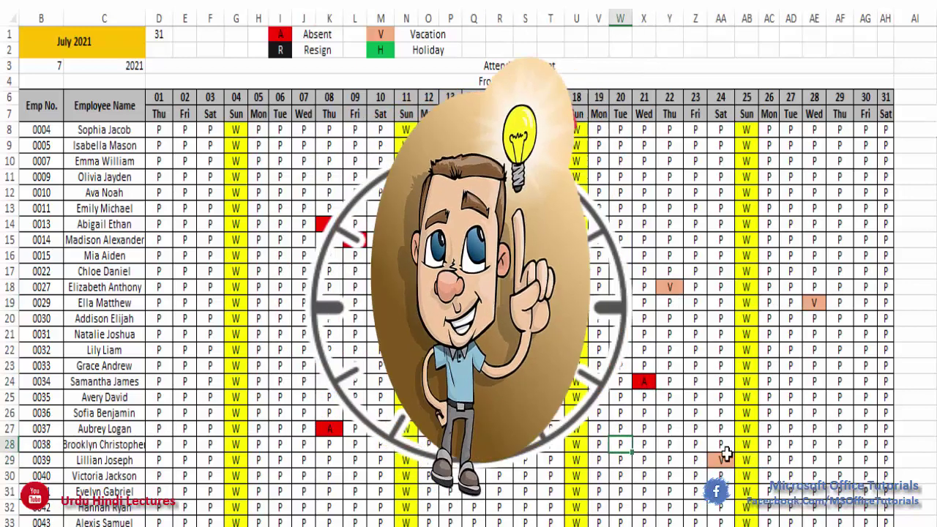
type("V")
Step: Enter R for a resigned employee in cell AH29, under 31 July
left_click(840, 444)
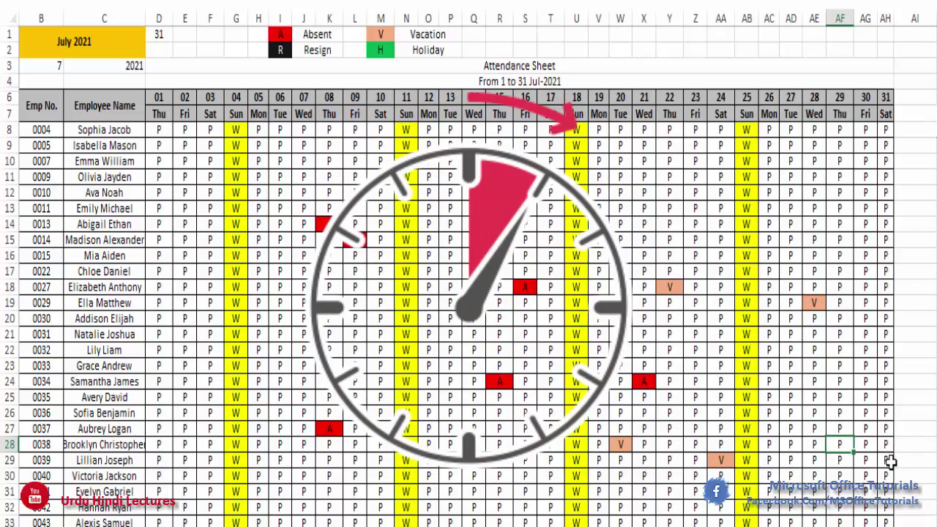
left_click(892, 461)
type("R")
double_click(886, 507)
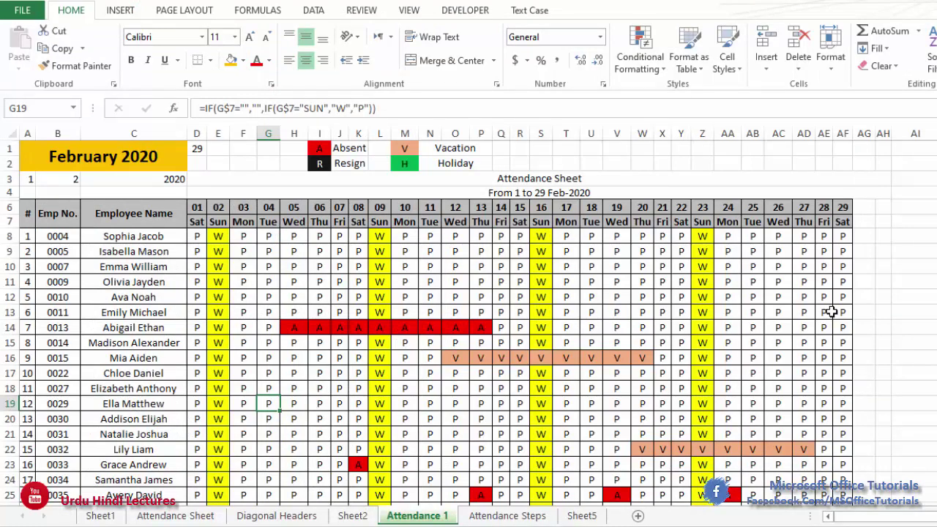
Step: Examine the February 2020 sheet's month cell, period title, and the formulas in its date and weekday header rows
left_click(591, 286)
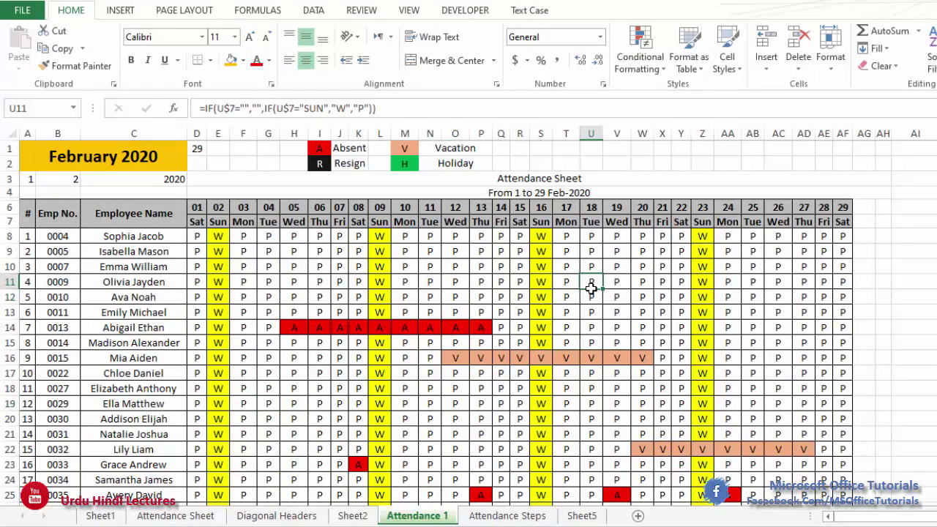
left_click_drag(278, 192, 212, 230)
left_click_drag(73, 192, 490, 358)
left_click(494, 292)
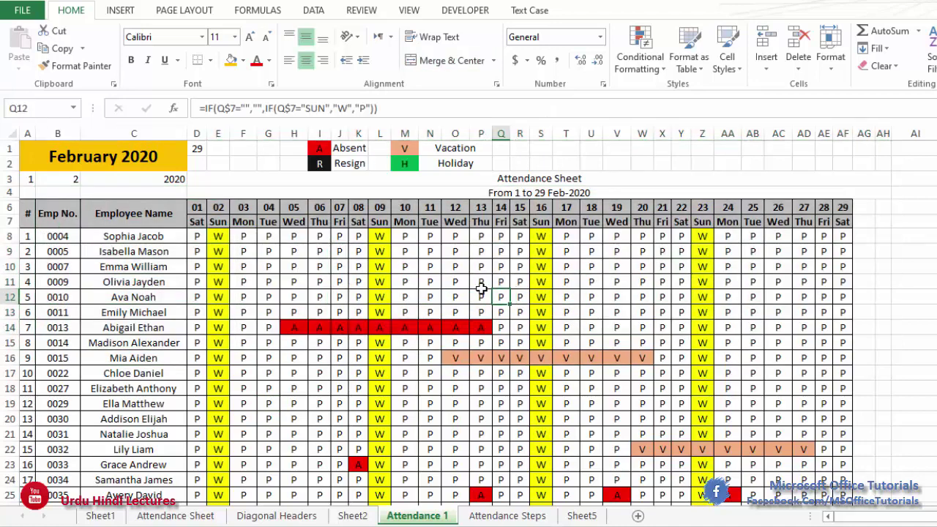
left_click(144, 156)
left_click(501, 196)
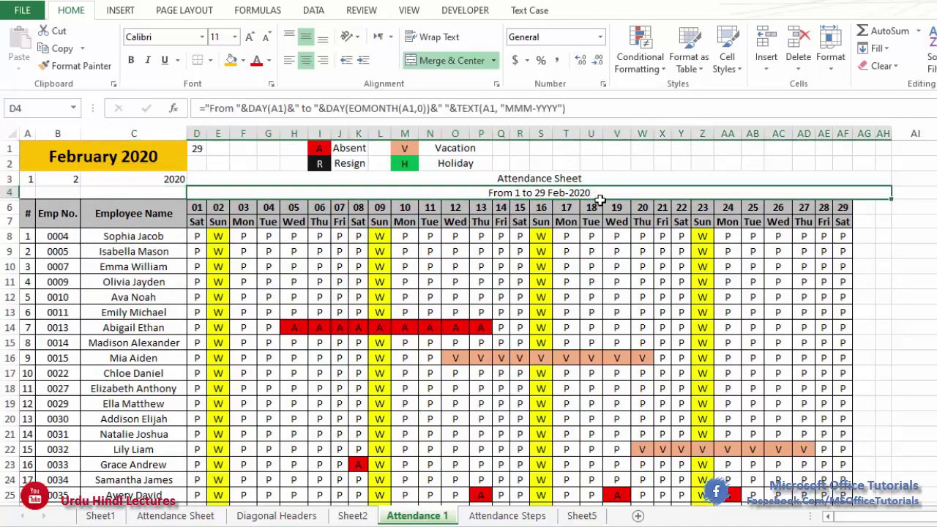
left_click(586, 225)
left_click(453, 237)
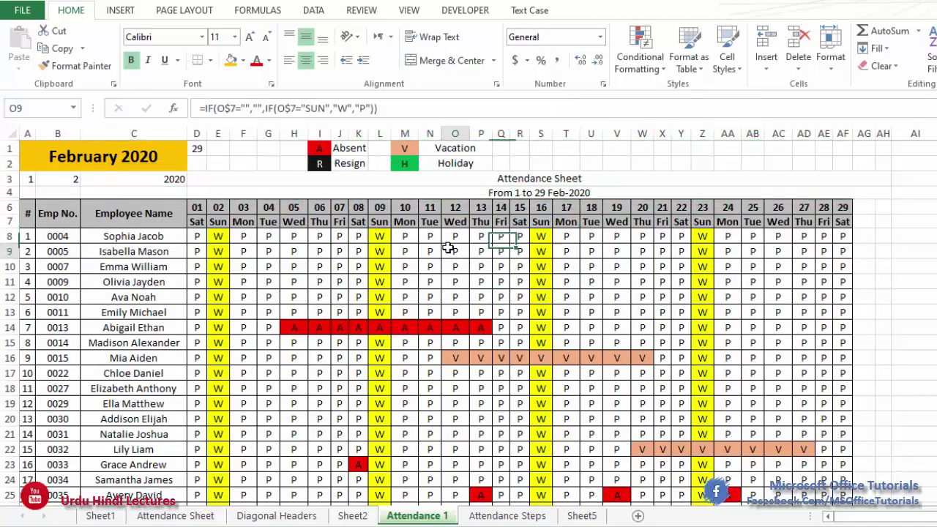
left_click(445, 194)
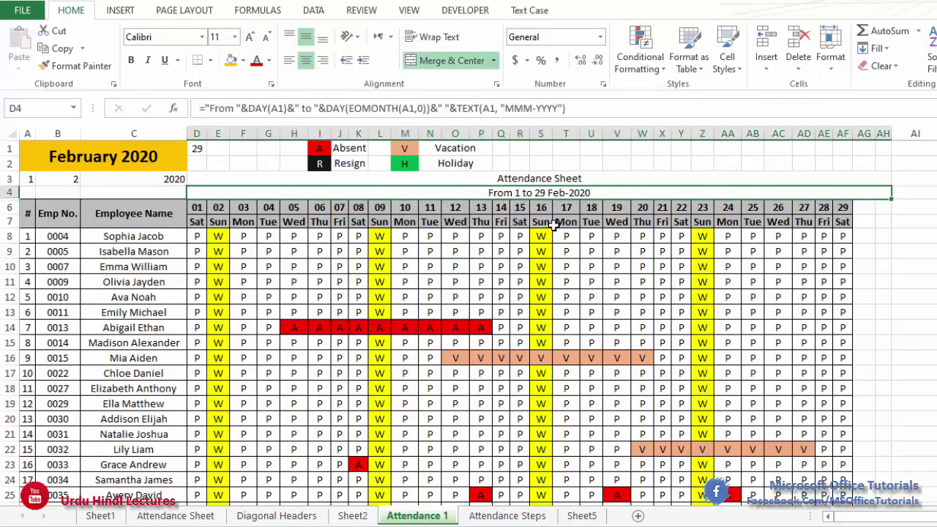
left_click_drag(198, 212, 845, 211)
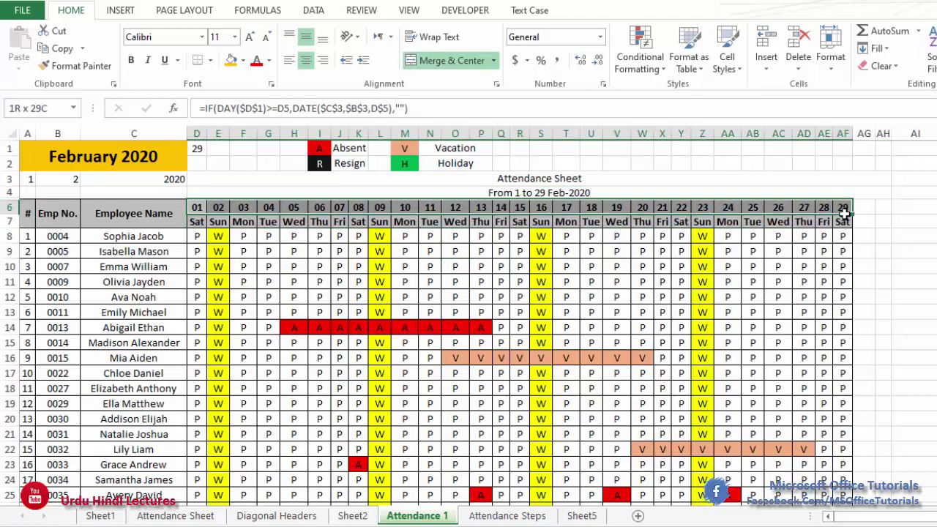
left_click(205, 222)
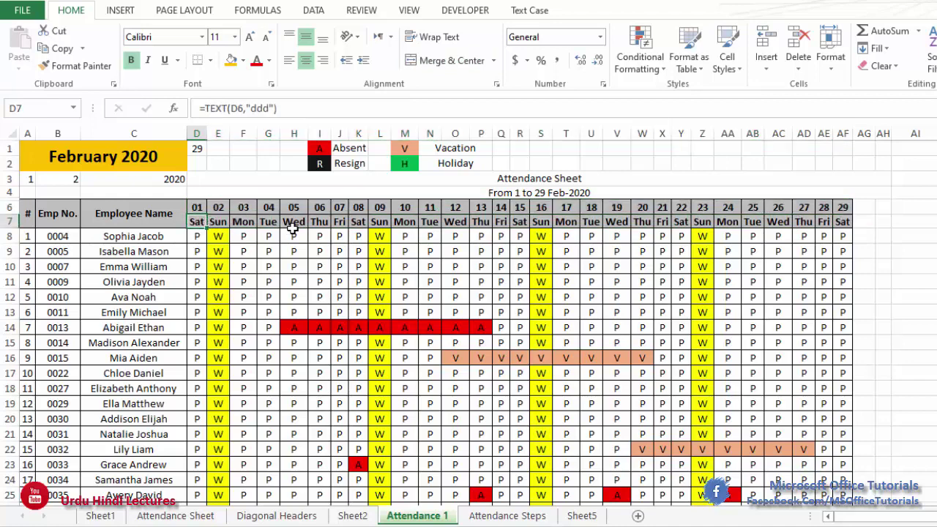
left_click(224, 223)
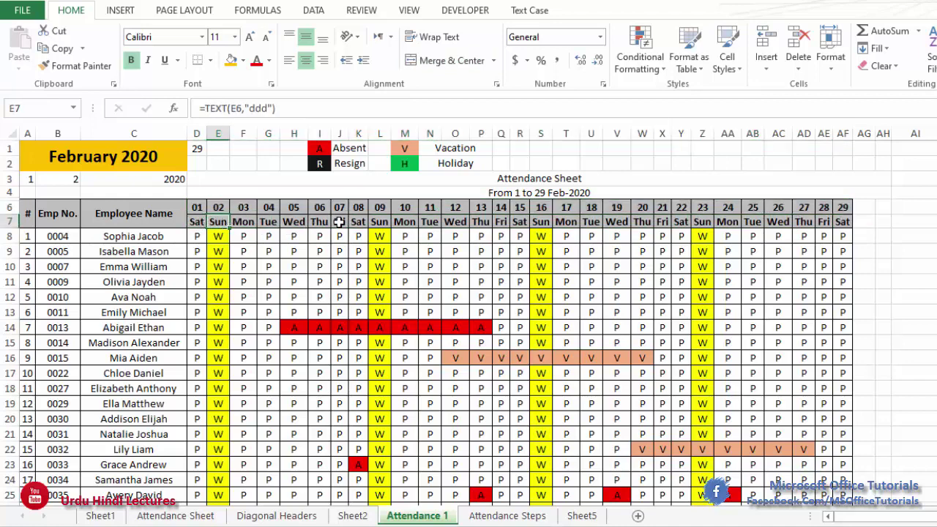
left_click_drag(197, 223, 377, 228)
left_click(355, 264)
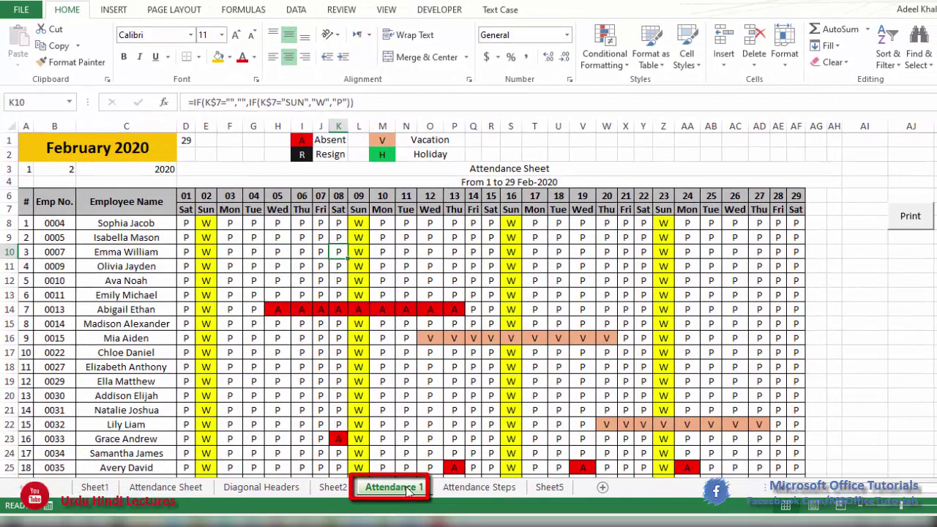
Step: Duplicate the Attendance 1 sheet, placing the copy directly after the original, and return to the original sheet
key("ctrl")
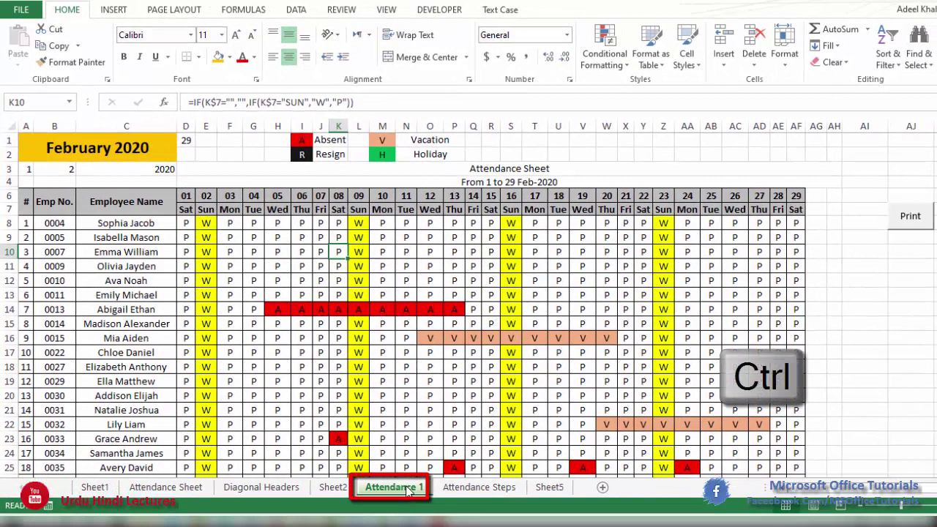
left_click(408, 490, "ctrl")
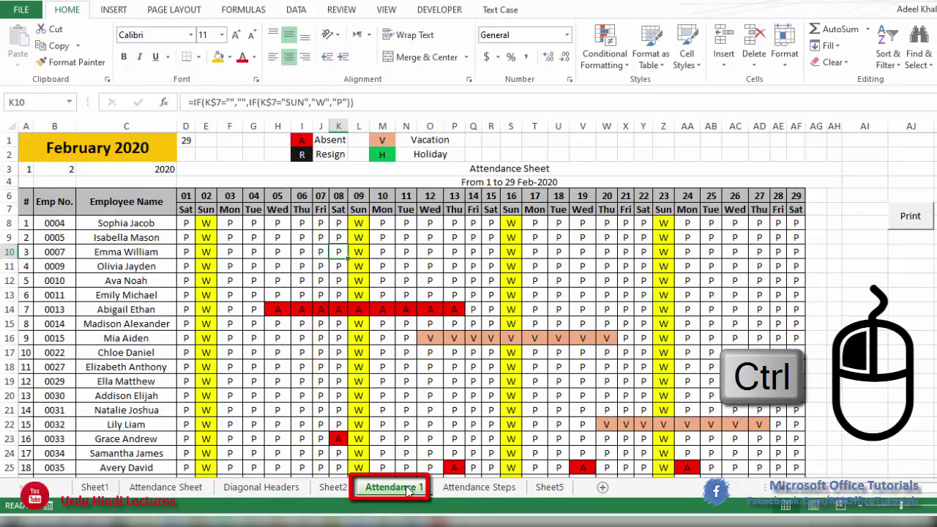
left_click_drag(409, 490, 463, 487)
left_click(419, 492)
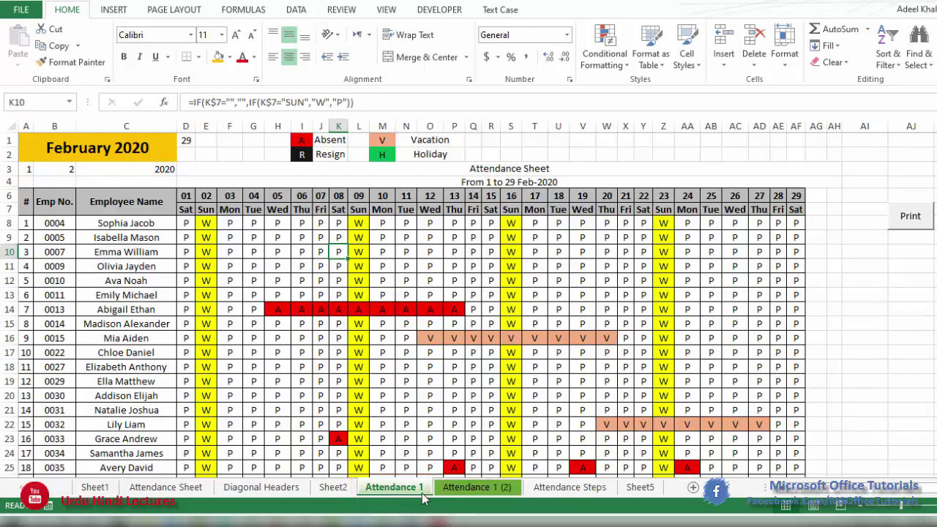
Step: Rename the copied sheet Attendance 1 (2) as March 2020
left_click(478, 488)
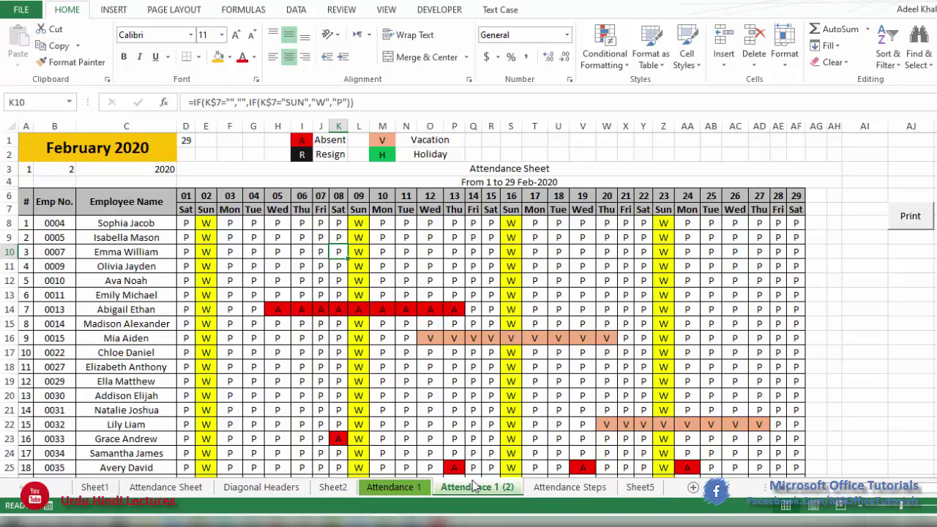
double_click(463, 488)
type("March 2020")
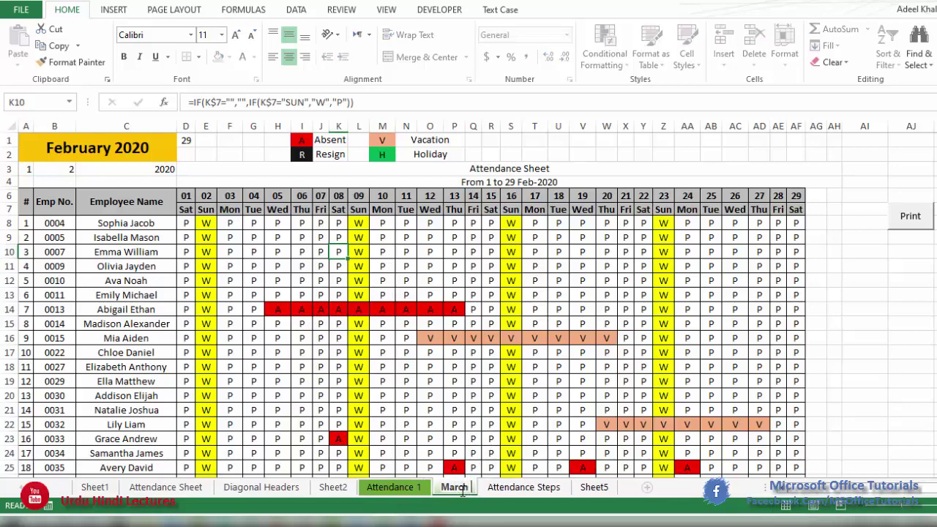
left_click(487, 423)
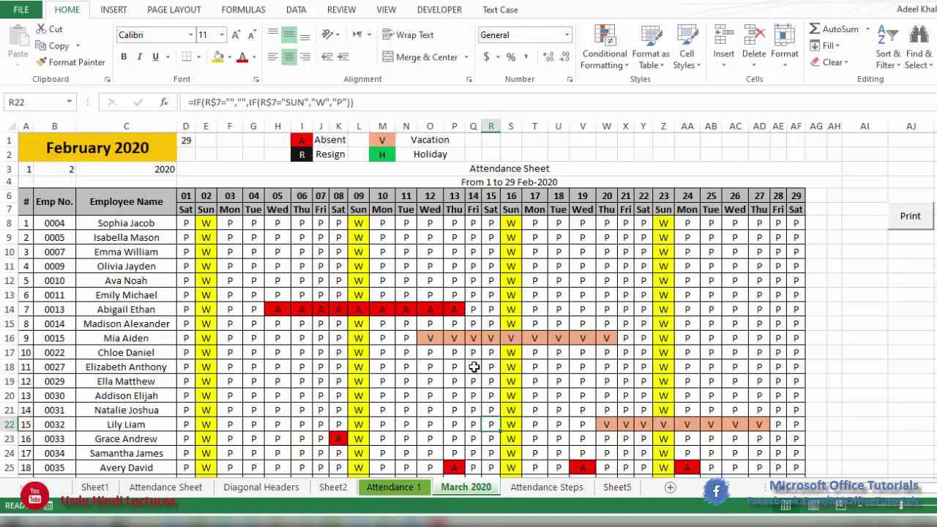
Step: Fill the formula from D8 across and down to AF57 on the March 2020 sheet, overwriting the absence and vacation marks
left_click(189, 224)
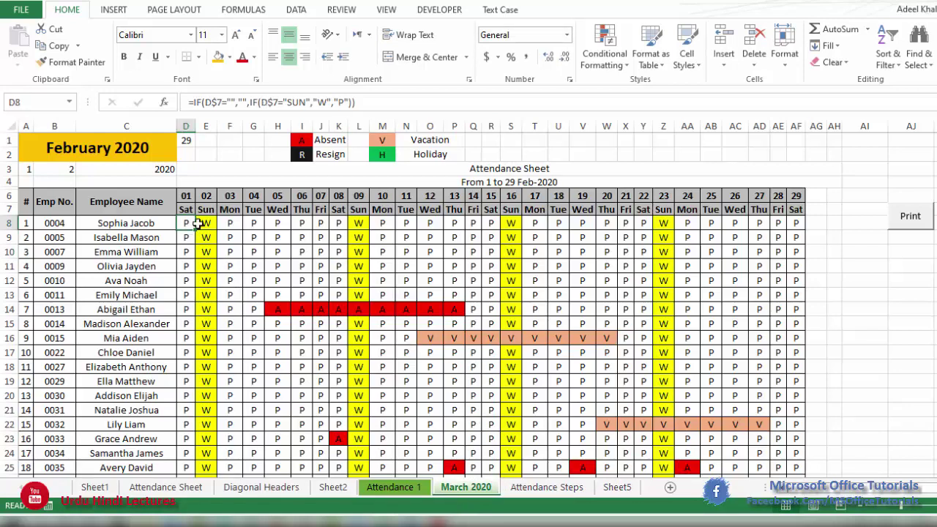
left_click(338, 309)
left_click(495, 341)
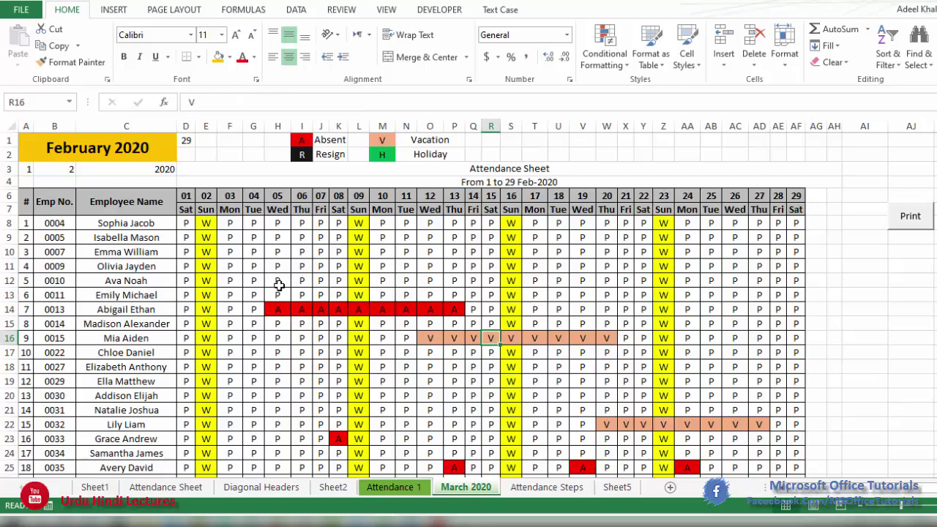
left_click(188, 225)
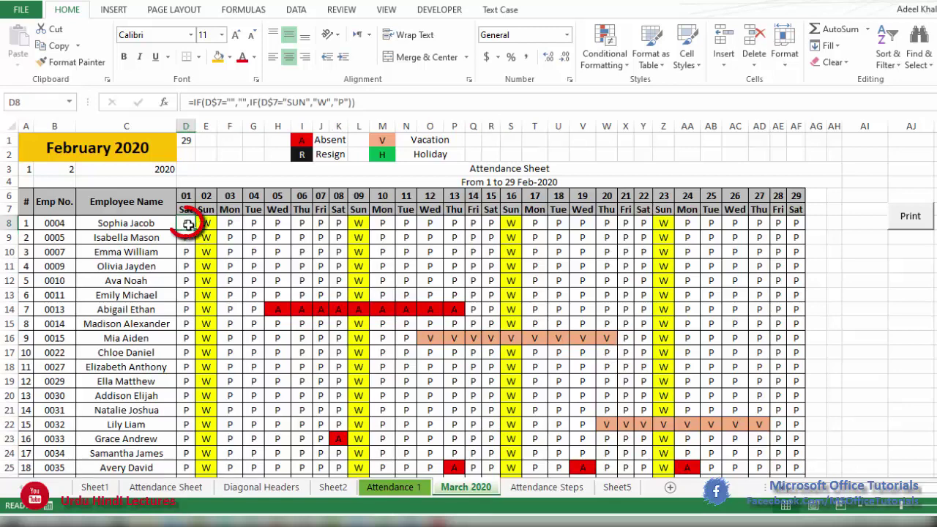
mouse_move(195, 230)
left_mouse_down()
mouse_move(810, 232)
mouse_move(806, 478)
mouse_move(782, 466)
left_mouse_up()
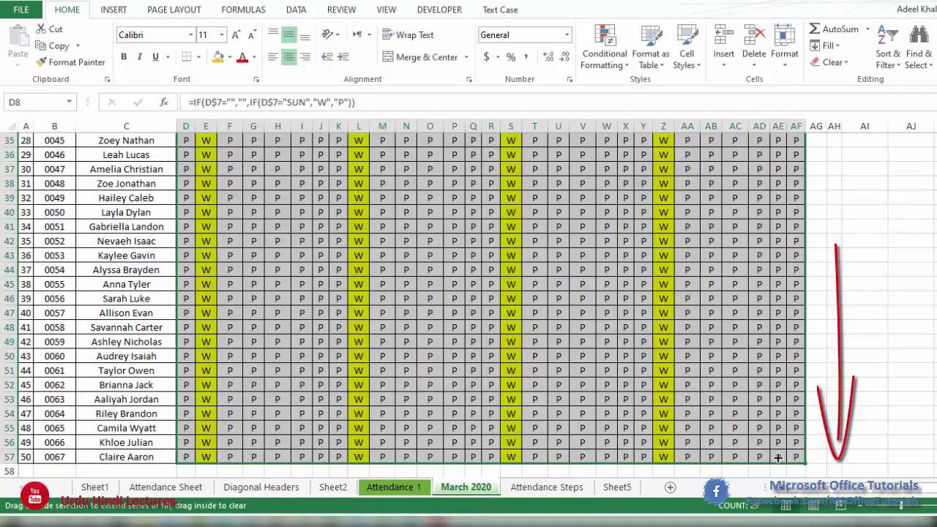
scroll(772, 366, "up", 11)
left_click(535, 296)
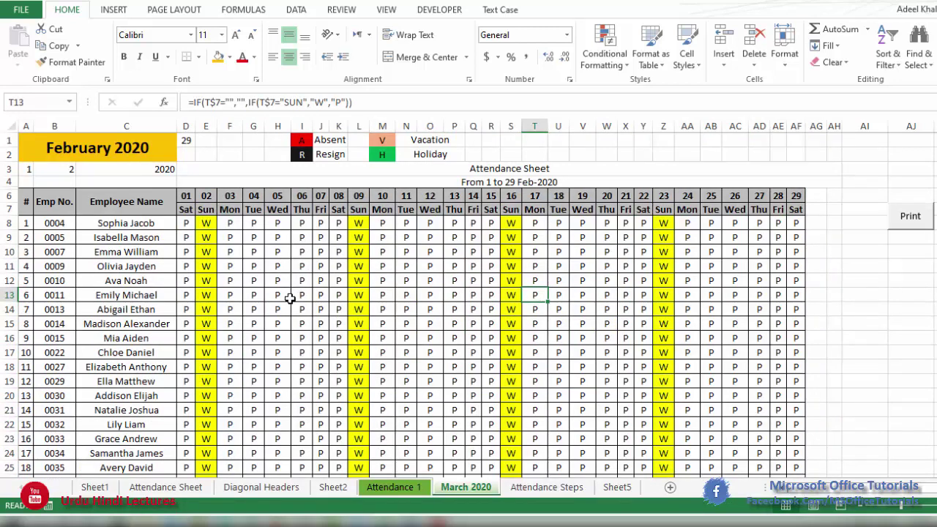
Step: Examine the March 2020 sheet's period title, the list of selectable months in A1, and the date row D6:AF6
left_click(409, 265)
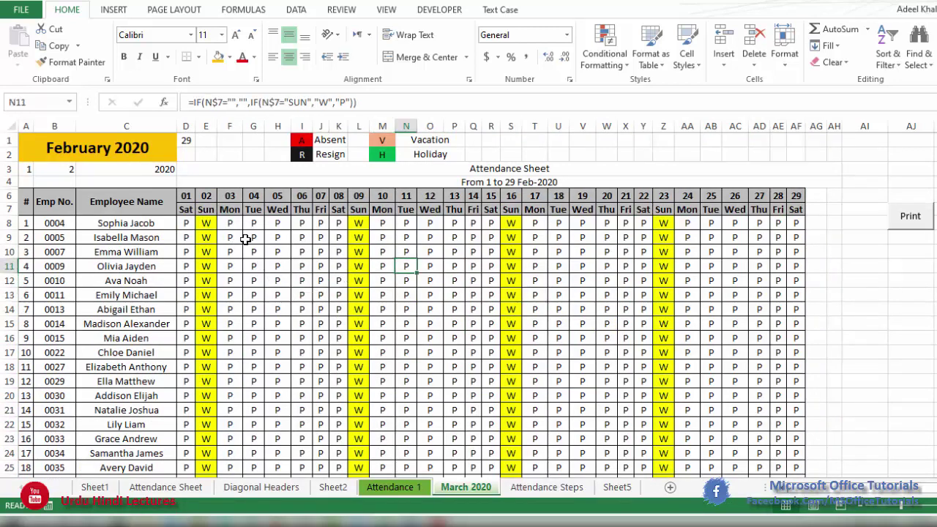
left_click(443, 180)
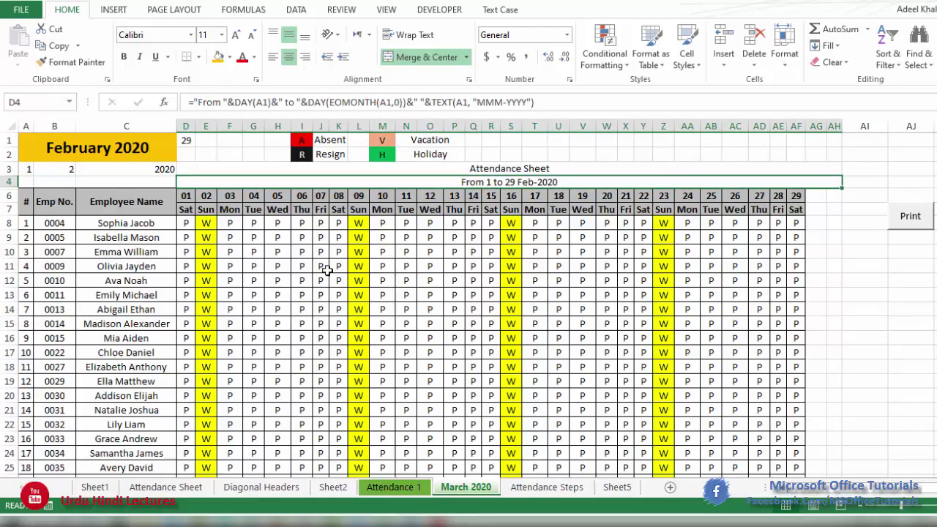
left_click(148, 146)
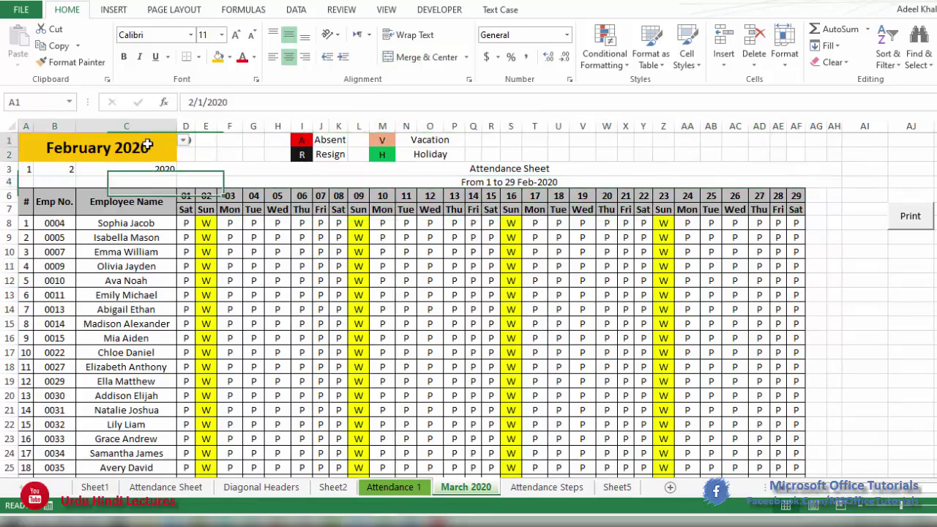
left_click(186, 141)
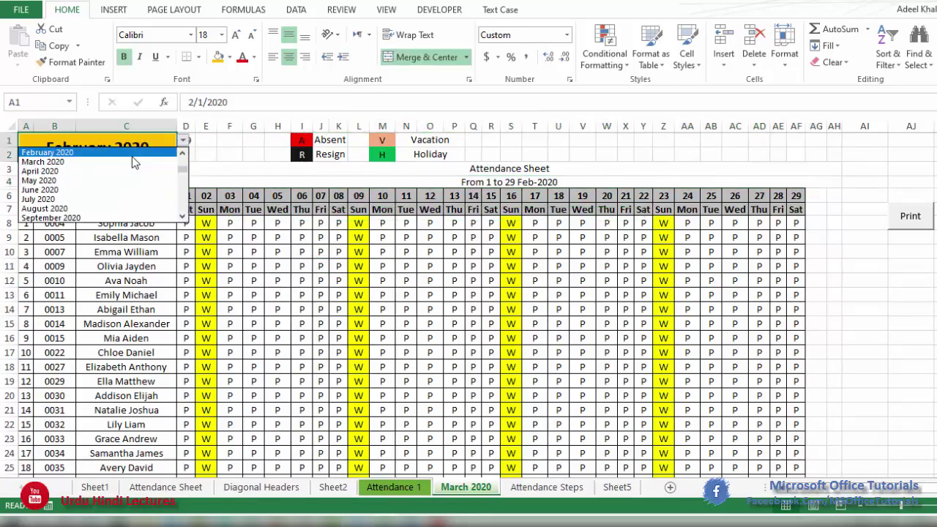
left_click(208, 236)
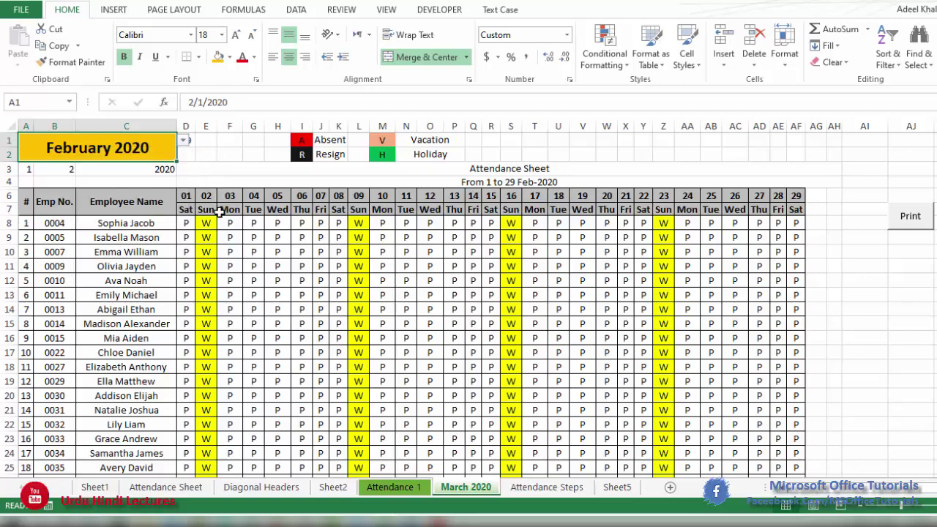
left_click(532, 184)
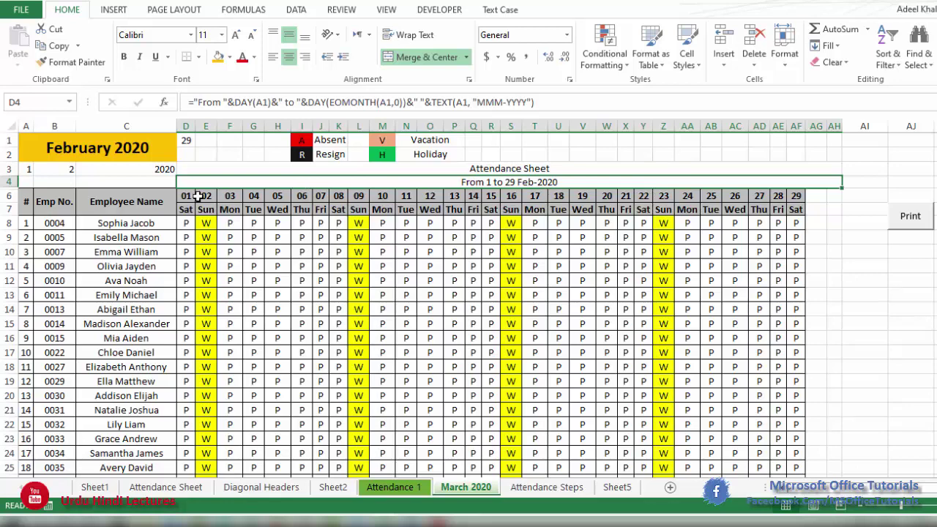
left_click_drag(192, 197, 796, 196)
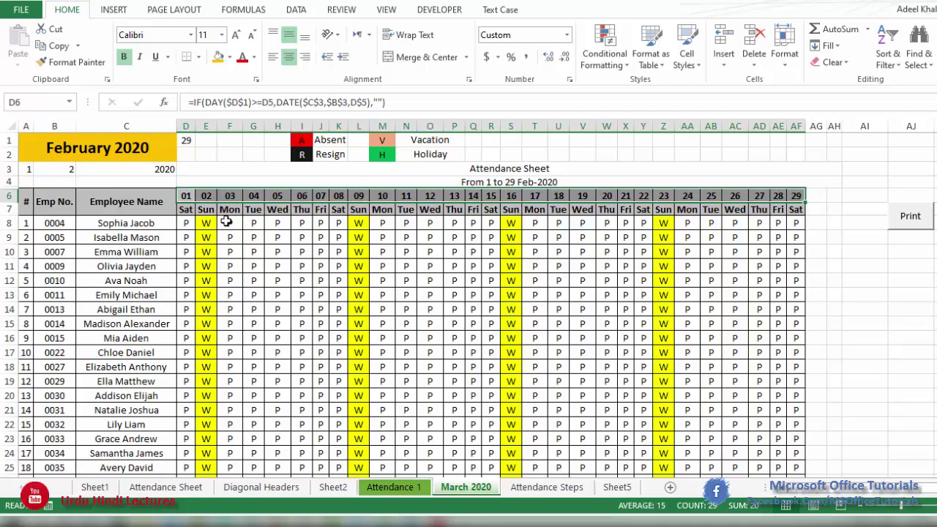
Step: Examine the attendance marks in the Sunday columns and in several weekday cells on the March 2020 sheet
left_click_drag(208, 226, 208, 338)
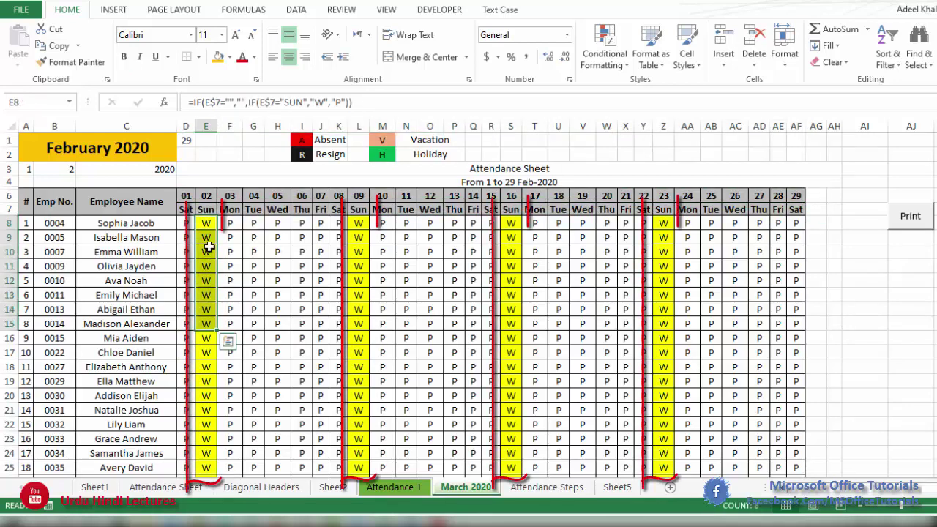
scroll(208, 357, "down", 6)
scroll(207, 357, "up", 6)
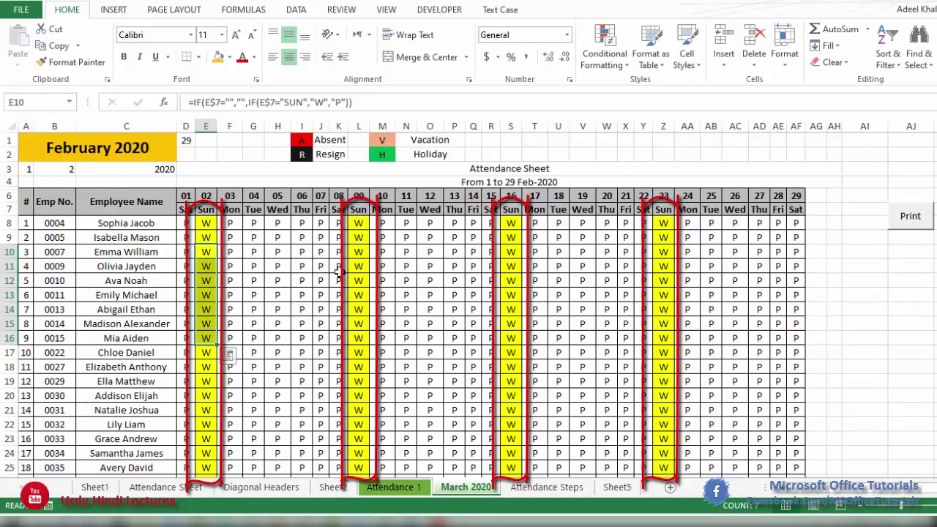
left_click(386, 256)
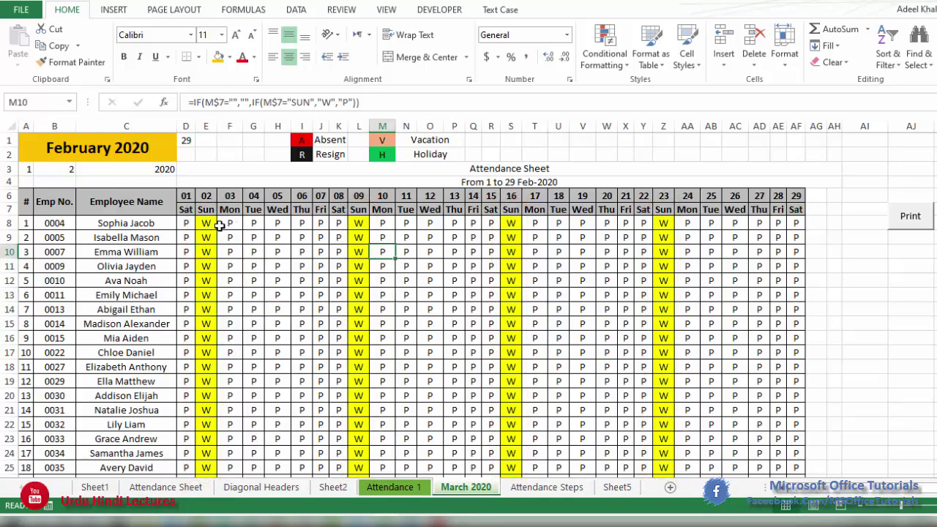
left_click_drag(206, 224, 206, 281)
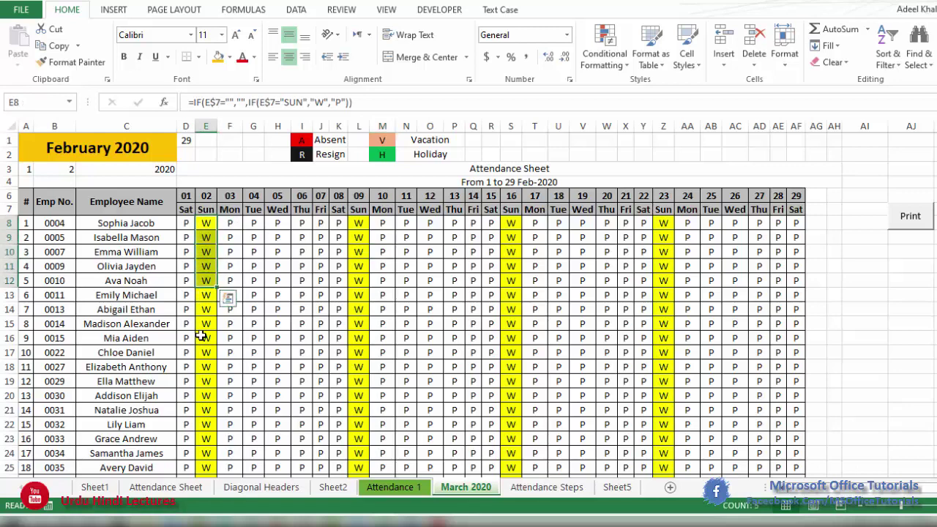
left_click(208, 339)
left_click_drag(207, 223, 206, 352)
left_click(204, 395)
left_click_drag(206, 309, 207, 425)
left_click_drag(358, 237, 357, 410)
left_click_drag(253, 267, 278, 339)
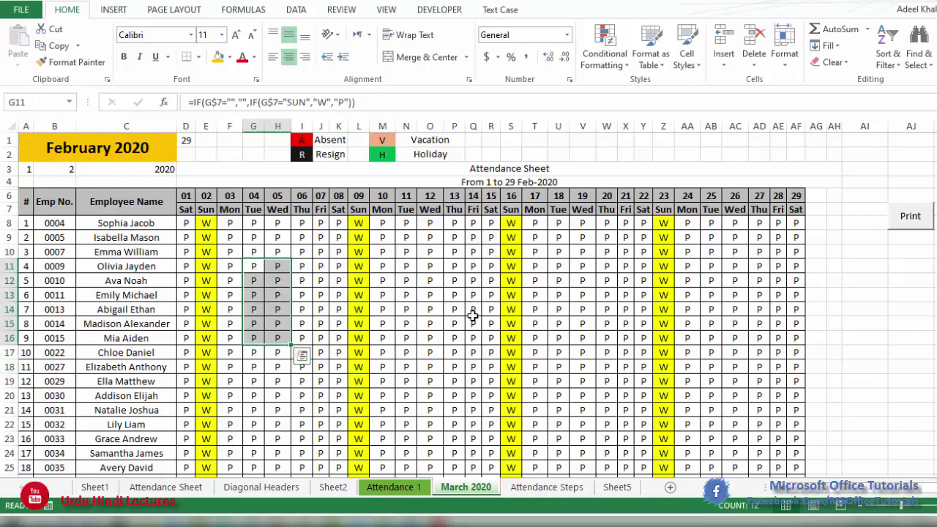
left_click(430, 272)
left_click_drag(430, 271, 455, 310)
left_click(592, 324)
left_click(725, 282)
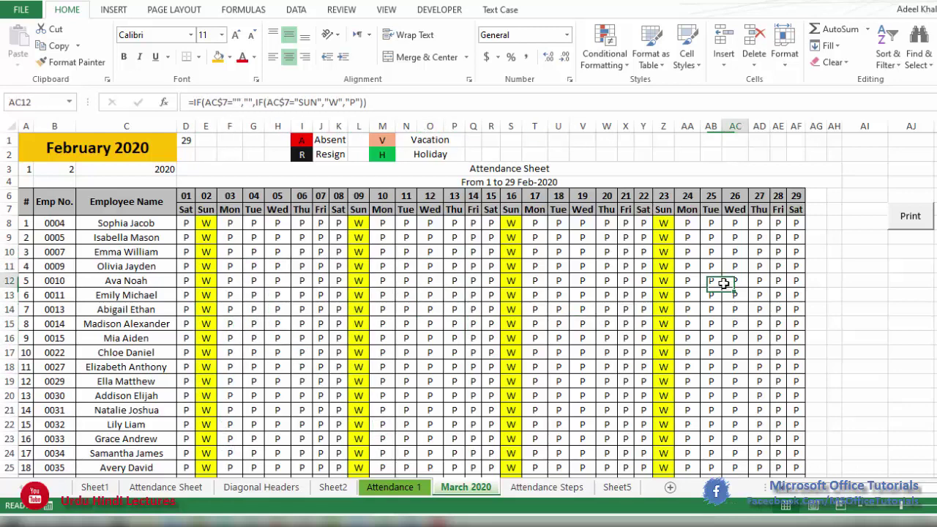
Step: Set the month in A1 of the March 2020 sheet to March 2020
left_click(142, 147)
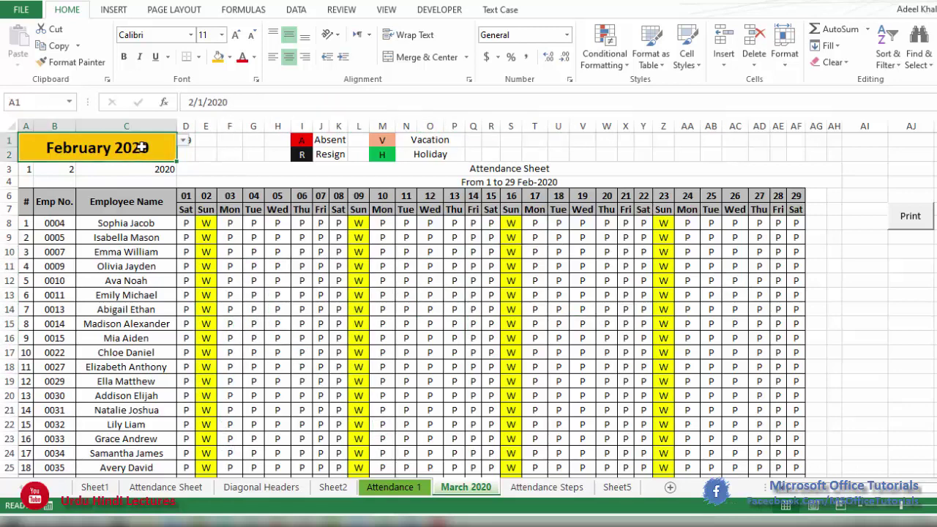
left_click(183, 141)
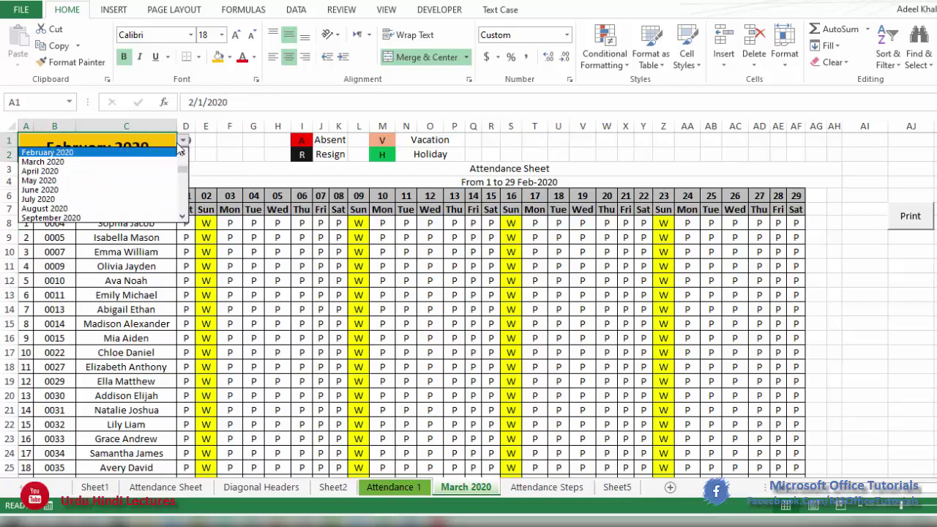
left_click(139, 164)
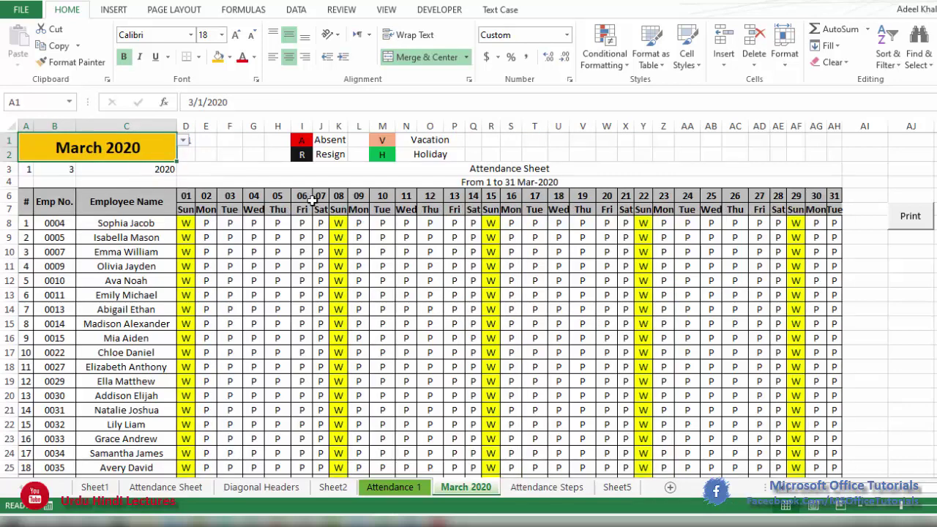
Step: Examine the period title in D4, the date row D6:AH6, and the attendance marks under the 29th to 31st
left_click(520, 183)
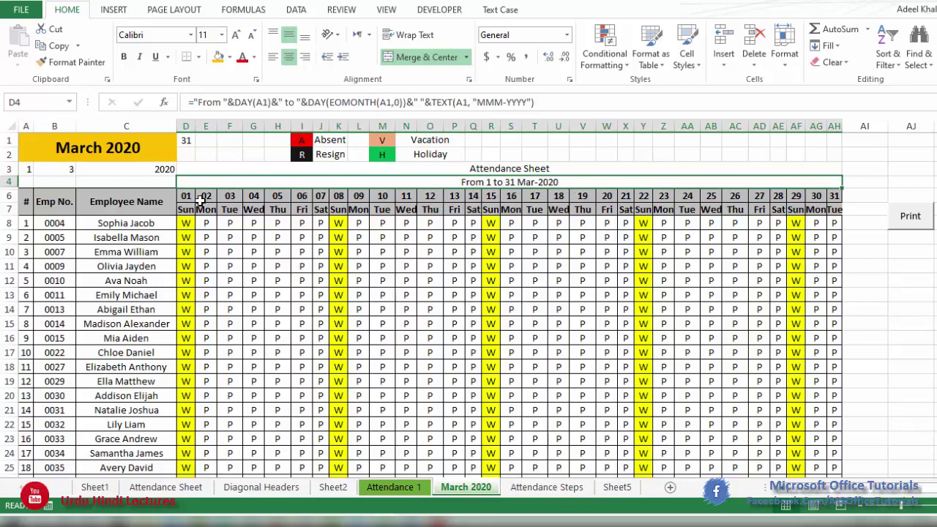
left_click_drag(189, 197, 833, 196)
left_click(834, 196)
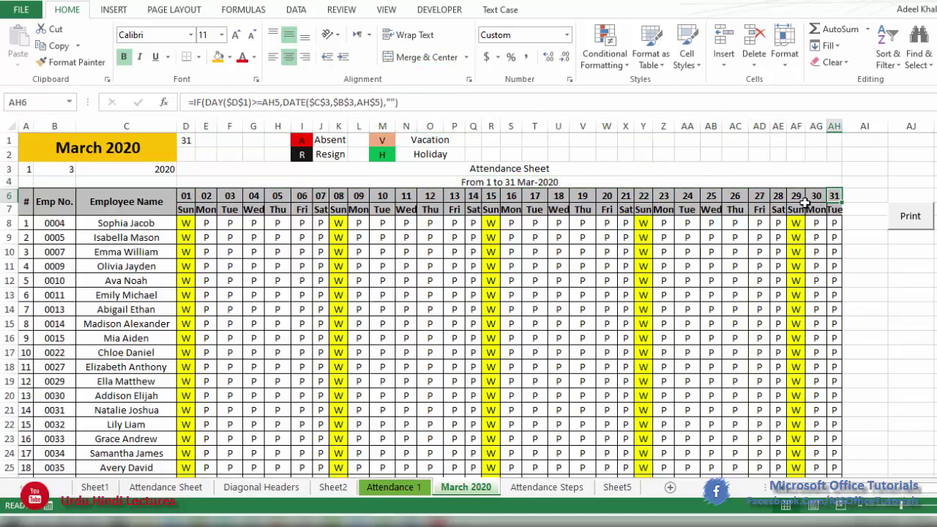
left_click_drag(796, 196, 796, 395)
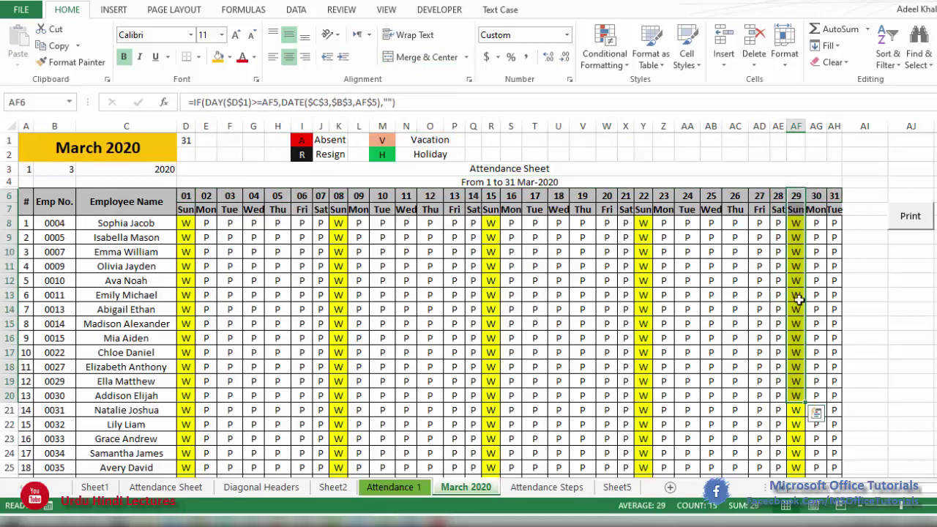
left_click_drag(798, 254, 781, 353)
left_click(802, 208)
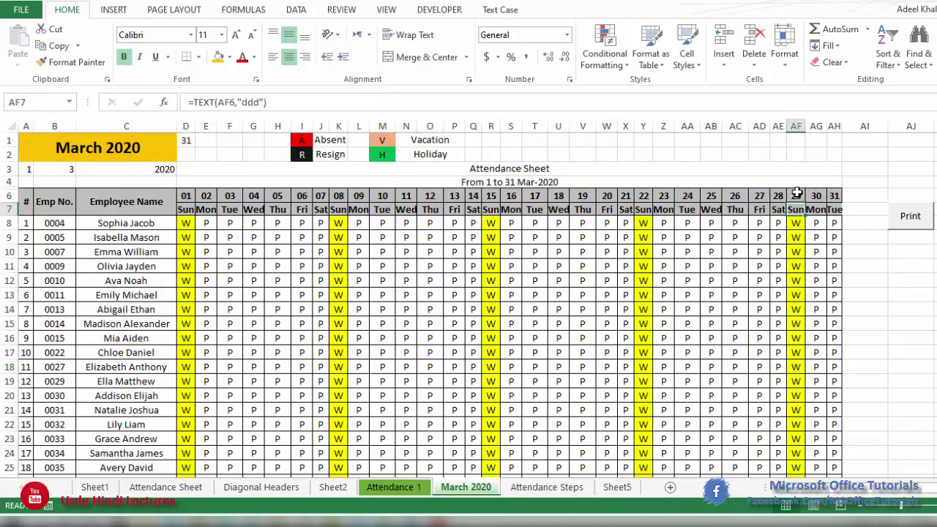
left_click_drag(796, 195, 793, 292)
left_click_drag(816, 198, 833, 337)
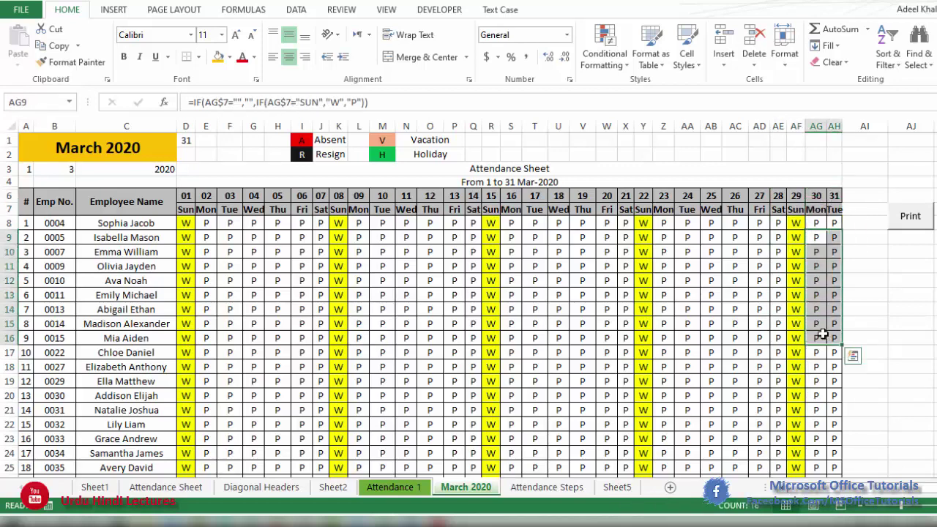
left_click(778, 287)
Step: Examine the weekday row D7:AH7 and compare the dates and weekdays of the first two days
left_click_drag(834, 210, 185, 209)
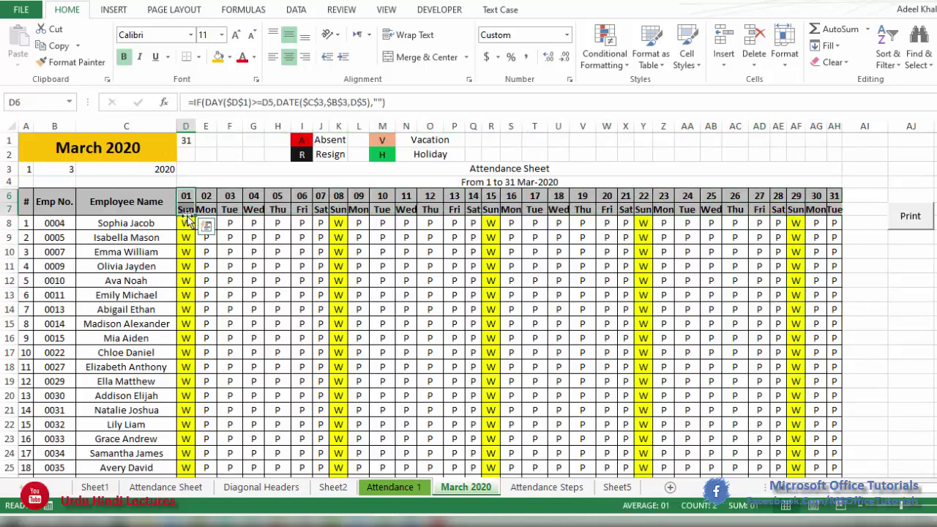
left_click(185, 209)
left_click(186, 196)
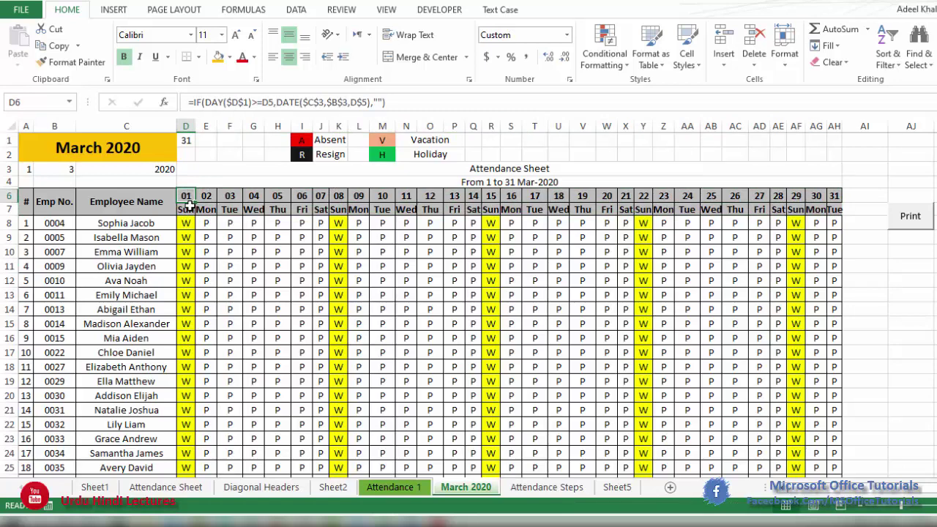
left_click(190, 210)
left_click(207, 196)
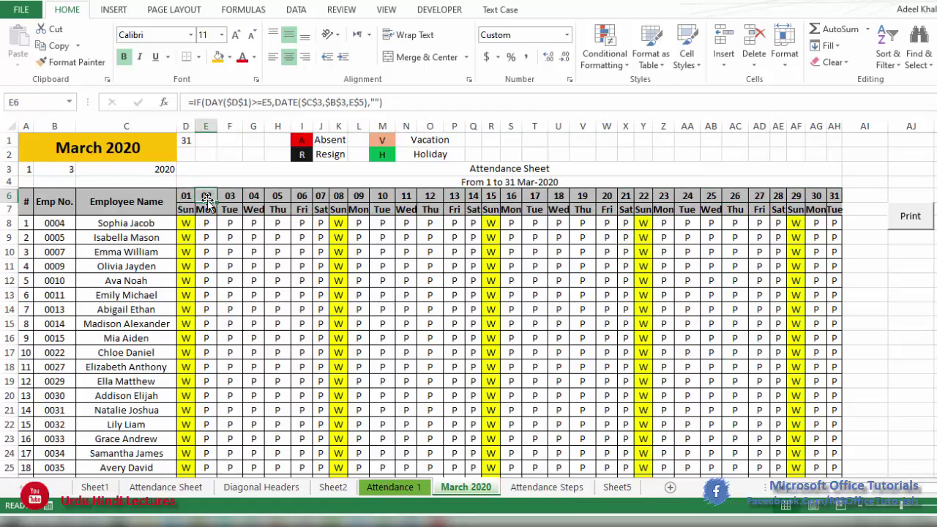
left_click(206, 209)
left_click(210, 237)
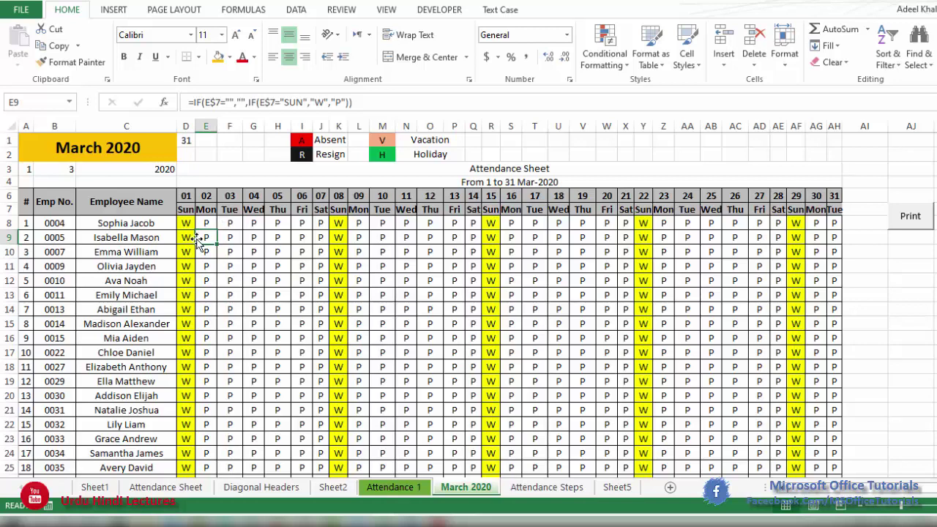
Step: Auto-fit the widths of the day columns D to AH to their contents
mouse_move(186, 126)
left_mouse_down()
mouse_move(780, 141)
mouse_move(878, 127)
mouse_move(820, 126)
left_mouse_up()
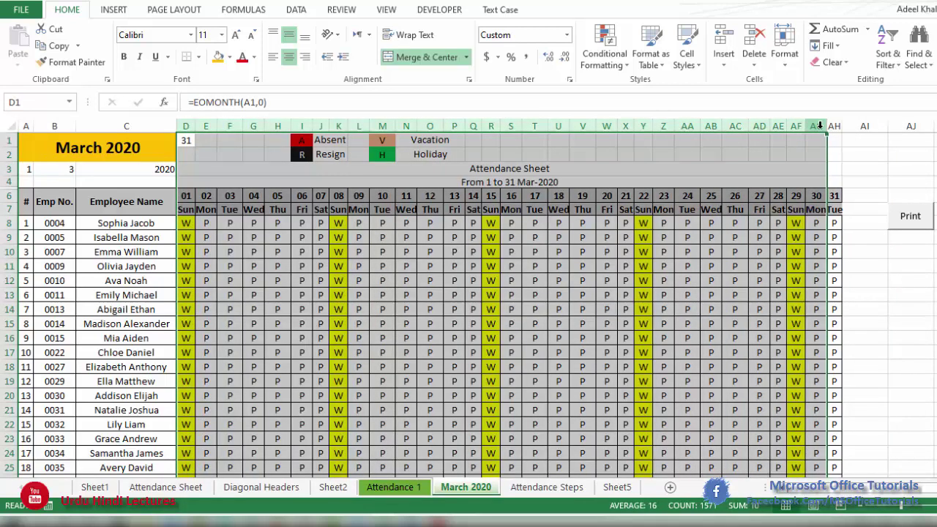
double_click(826, 126)
left_click(783, 251)
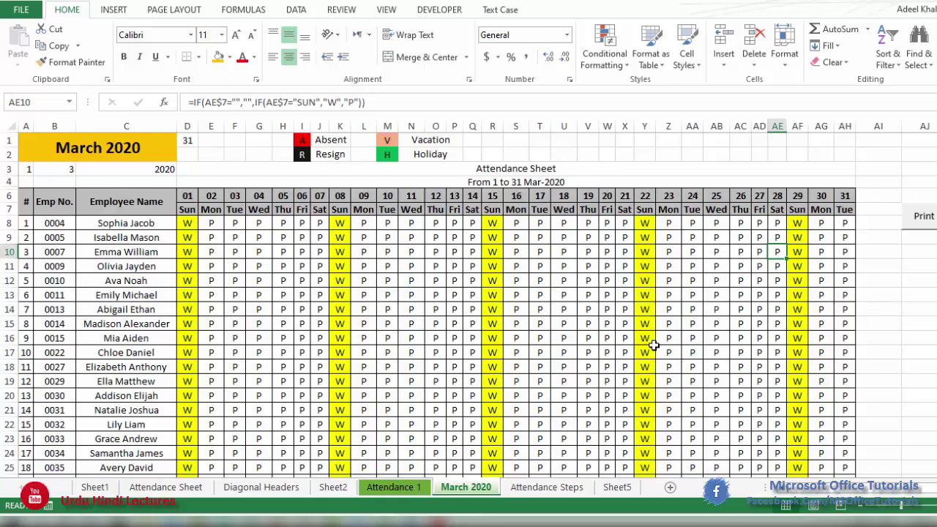
Step: Mark the employee in row 17 absent from the 17th to the 25th by entering A in T17:AB17
left_click(541, 353)
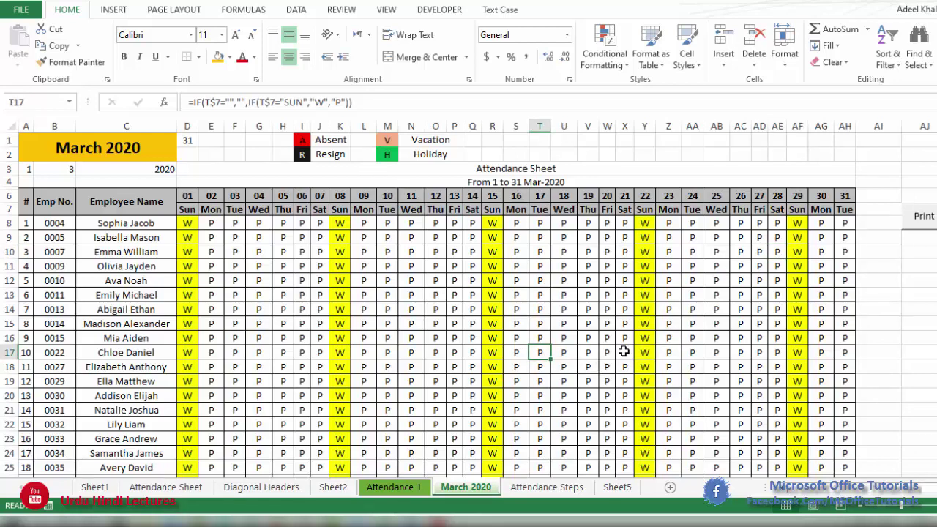
type("A")
key("Tab")
type("A")
key("Tab")
type("A")
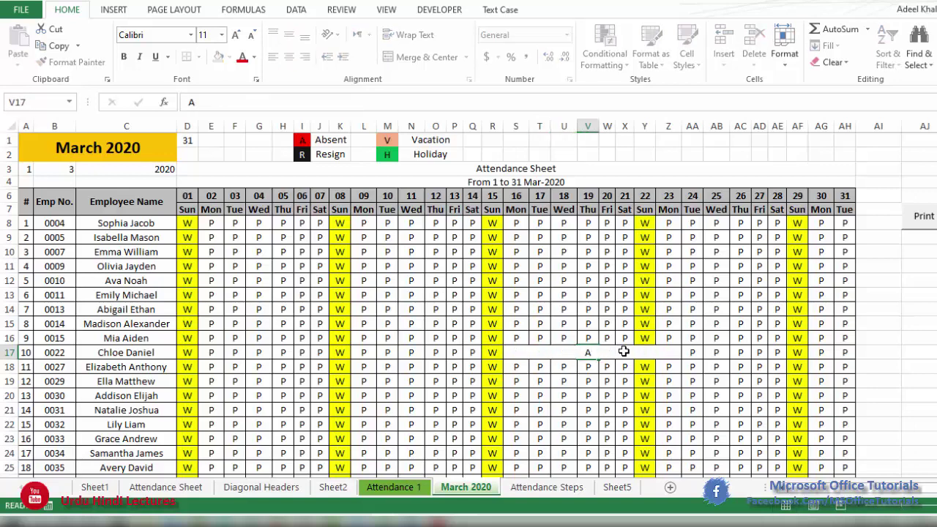
key("Tab")
type("A")
key("Tab")
type("A")
key("Tab")
type("A")
key("Tab")
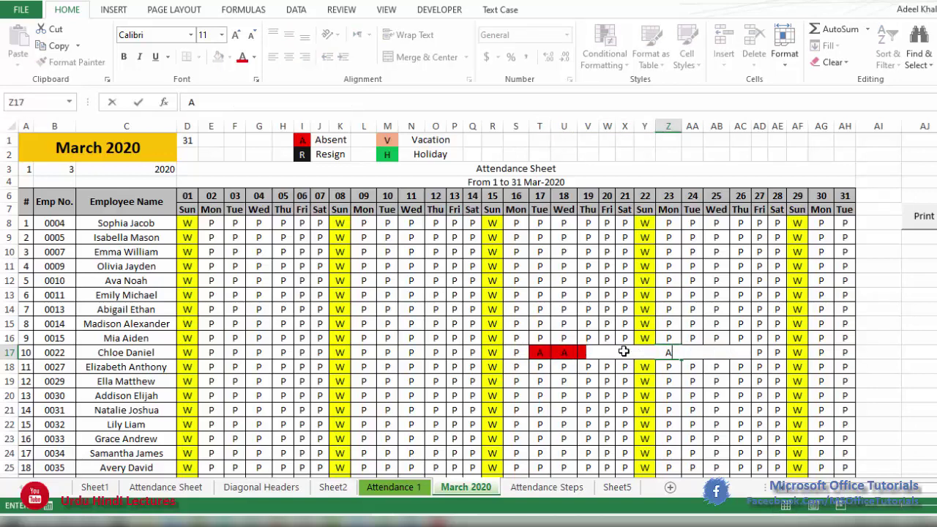
type("A")
key("Tab")
type("A")
key("Tab")
type("A")
key("Tab")
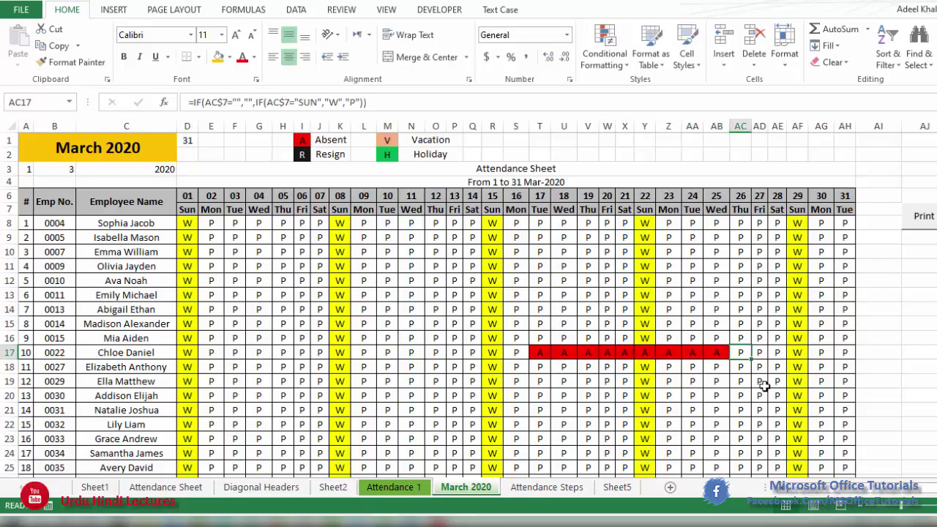
Step: Record vacation for the employee in row 20 from the 25th to the 31st by entering V in AB20:AH20
left_click(716, 396)
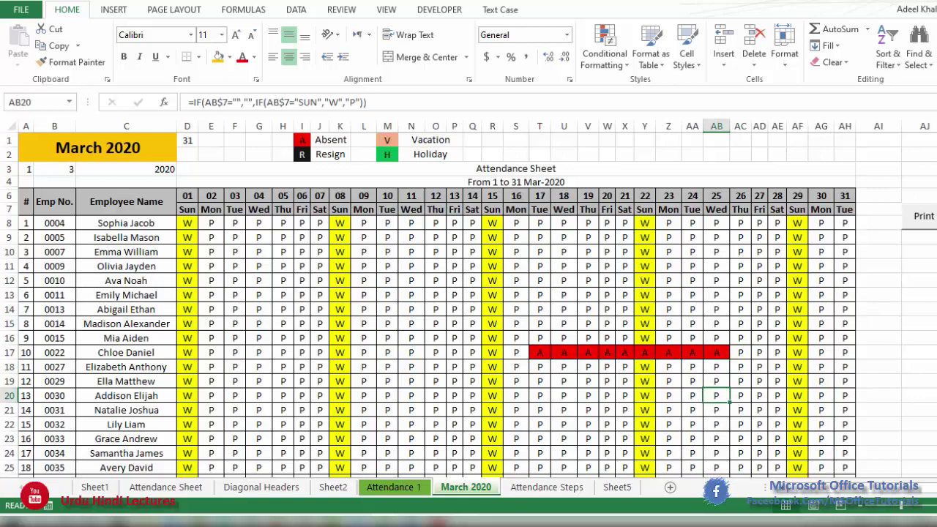
type("V")
key("Tab")
type("V")
key("Tab")
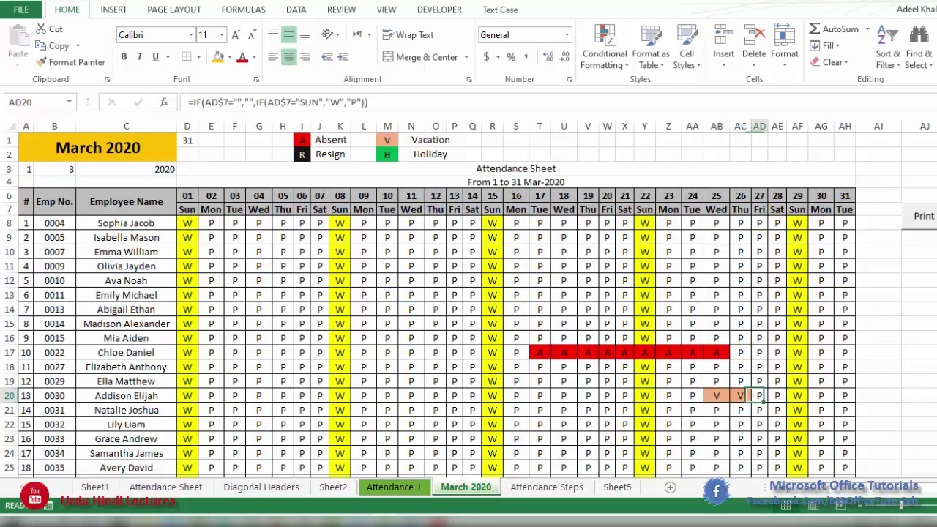
type("V")
key("Tab")
type("V")
key("Tab")
type("V")
key("Tab")
type("V")
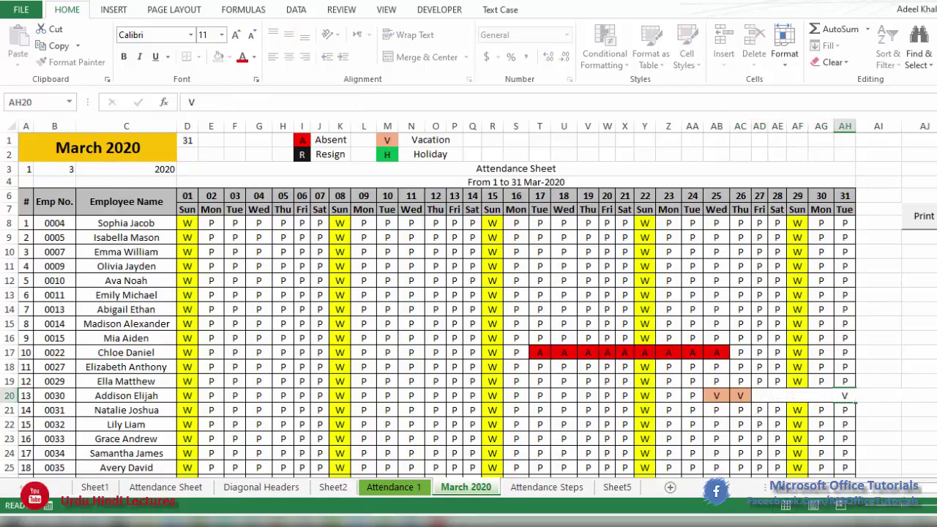
Step: Mark the employee in row 23 as resigned on the 31st by entering R in AH23
key("Down")
key("Down")
key("Down")
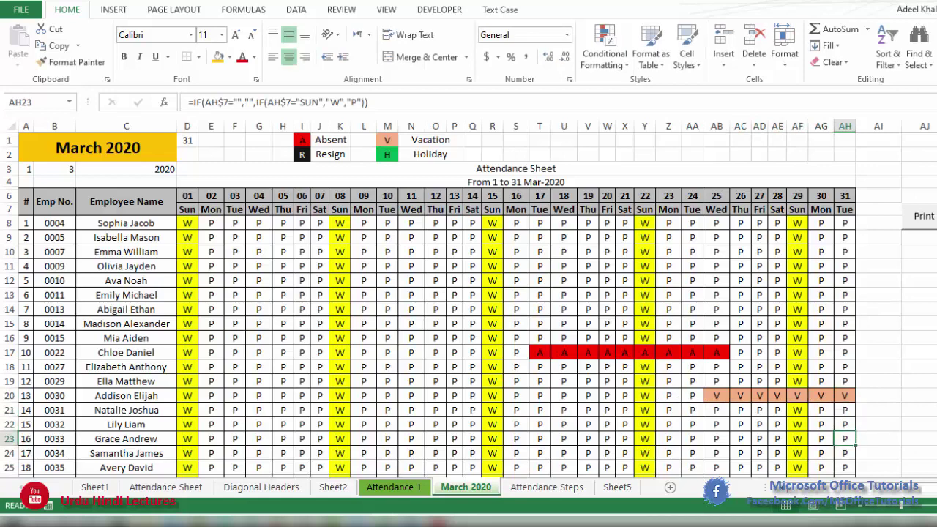
type("R")
Step: Record a holiday on the 31st for the employees in rows 32 to 36 by entering H in AH32:AH36
key("Up")
key("Up")
key("Up")
key("Up")
key("Up")
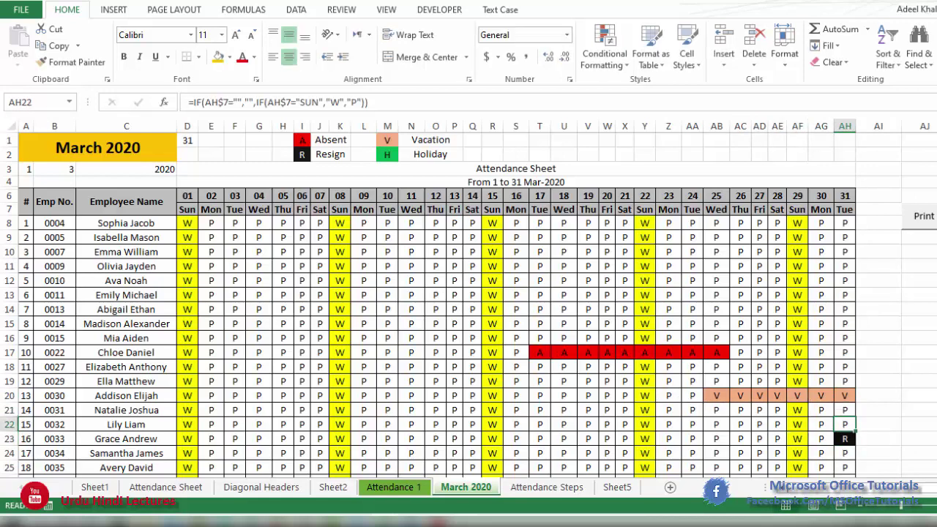
key("Up")
key("Up")
key("Left")
key("Down")
key("Down")
key("Down")
key("Down")
key("Down")
key("Down")
key("Down")
key("Down")
key("Down")
key("Down")
key("Down")
key("Down")
key("Down")
key("Down")
key("Down")
key("Down")
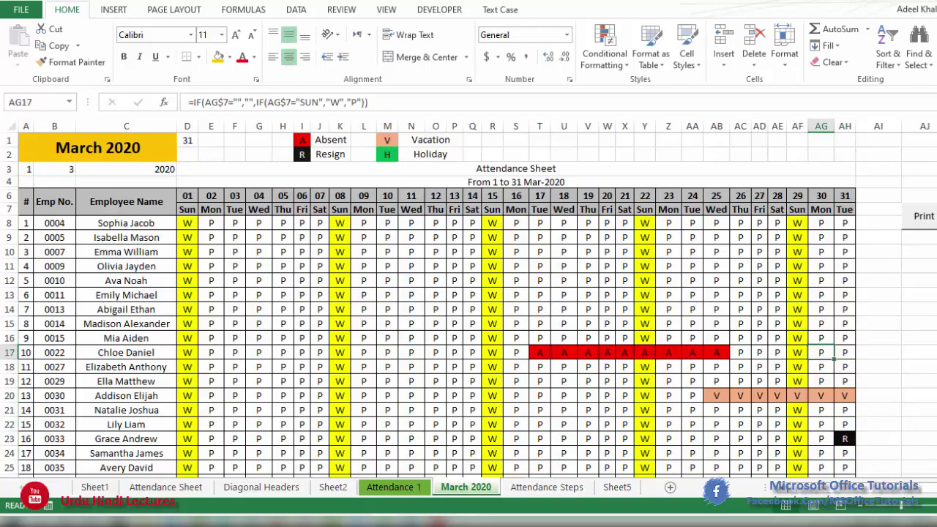
key("Right")
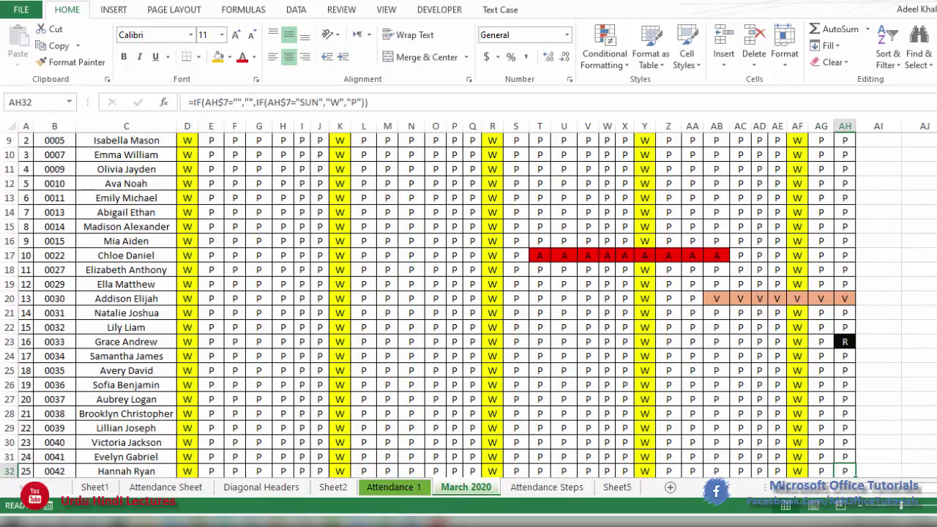
type("H")
key("Down")
type("H")
key("Down")
type("H")
key("Down")
type("H")
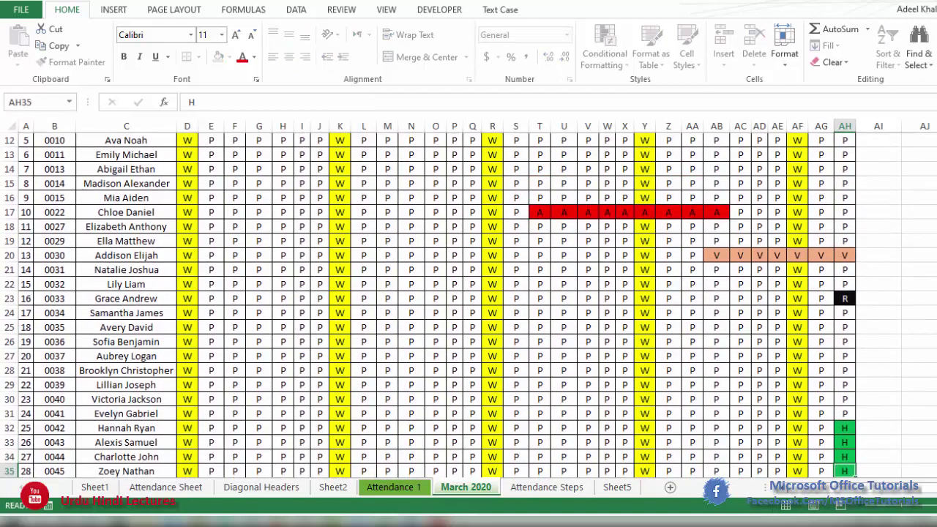
key("Down")
key("F2")
key("Escape")
type("H")
key("Up")
Step: Look over the marks entered on the March 2020 sheet, from the holiday cells up to the first absence mark in T17
key("Up")
key("Up")
key("Up")
key("Up")
key("Up")
key("Up")
key("Up")
key("Up")
key("Up")
key("Up")
key("Up")
key("Up")
key("Up")
key("Up")
key("Up")
key("Up")
key("Up")
key("Up")
key("Up")
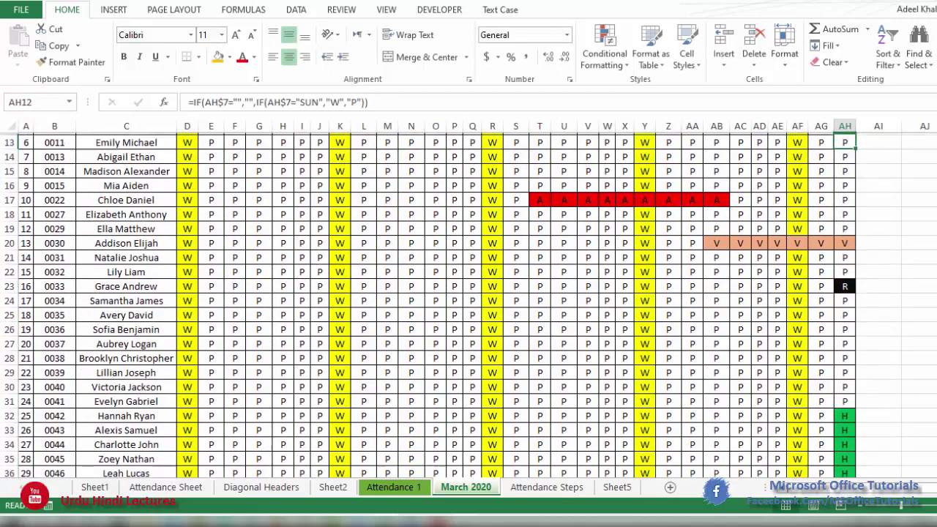
key("Up")
key("Up")
key("Up")
key("Up")
key("Up")
key("Up")
key("Up")
key("Up")
key("Up")
key("Up")
key("Up")
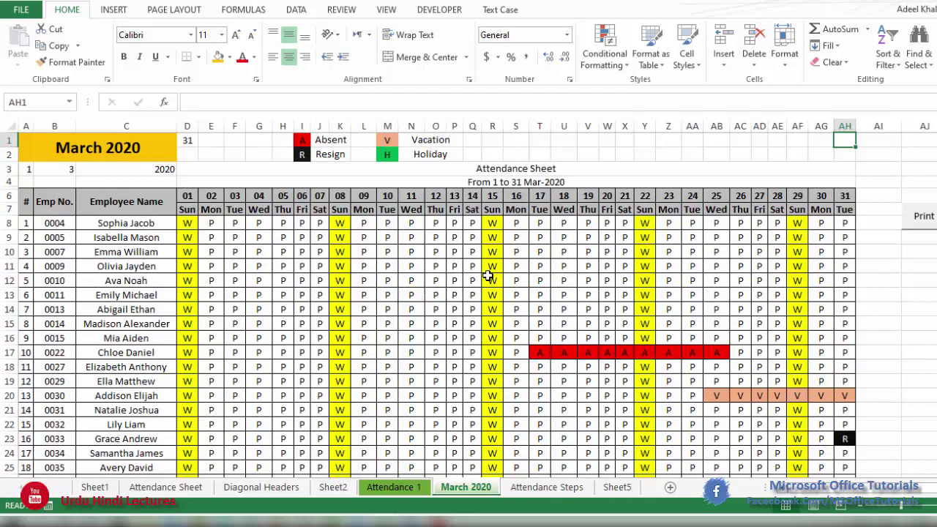
left_click(550, 351)
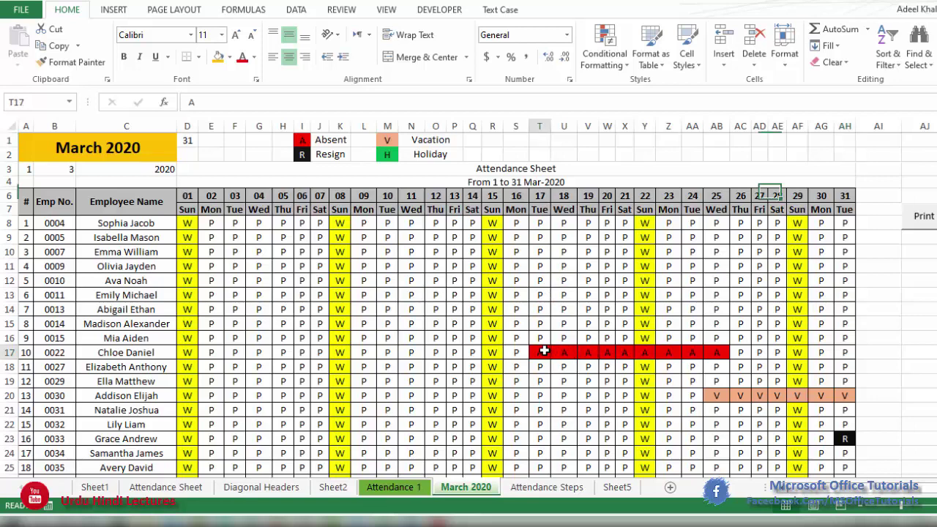
Step: Review the filled March 2020 attendance grid, including the last absence mark in AB17 and the formula in G10
left_click(714, 354)
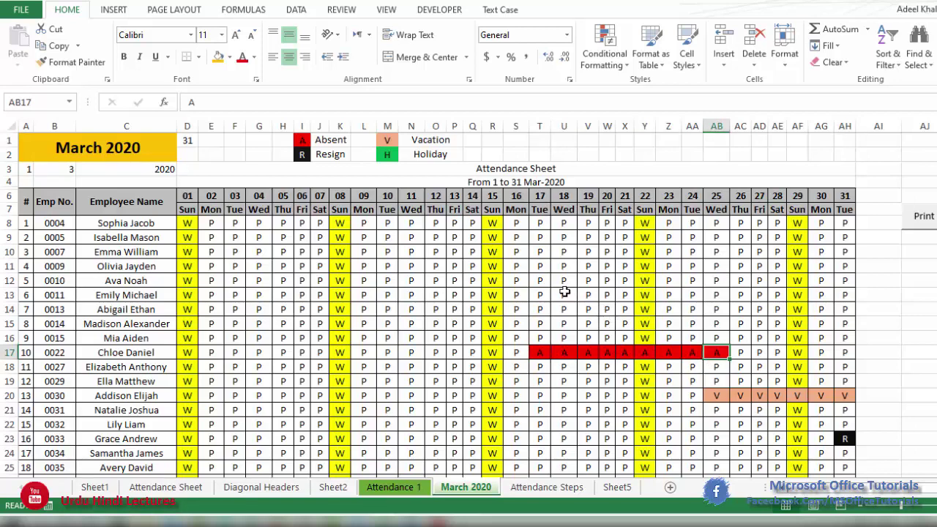
left_click(260, 248)
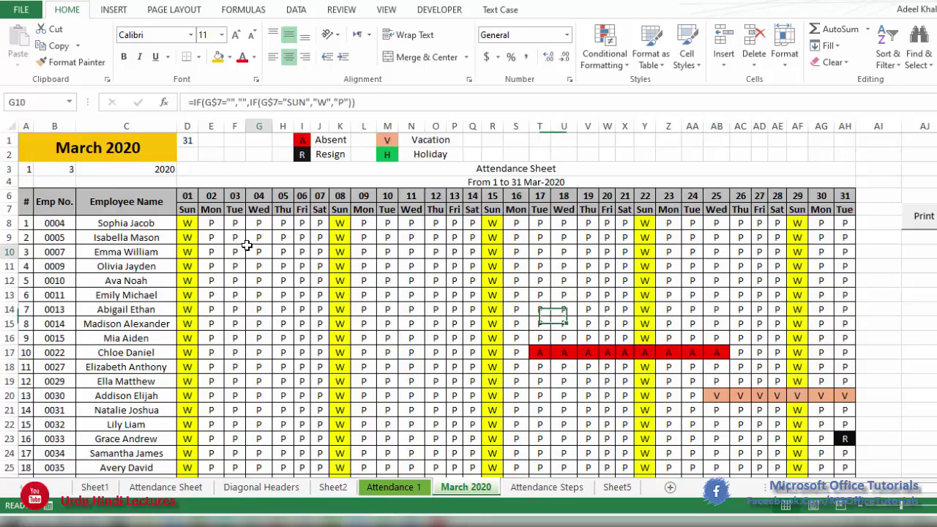
scroll(544, 314, "down", 3)
scroll(570, 317, "up", 3)
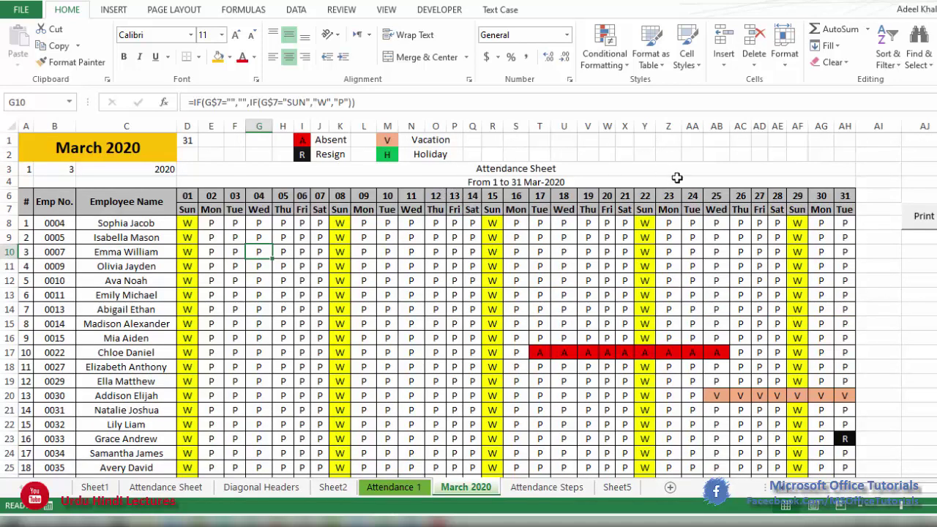
left_click_drag(677, 178, 110, 355)
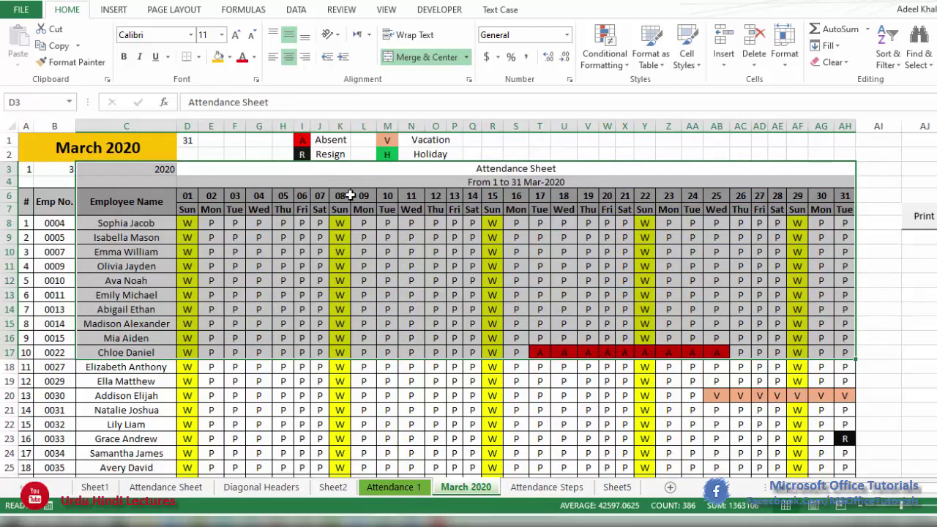
left_click(469, 227)
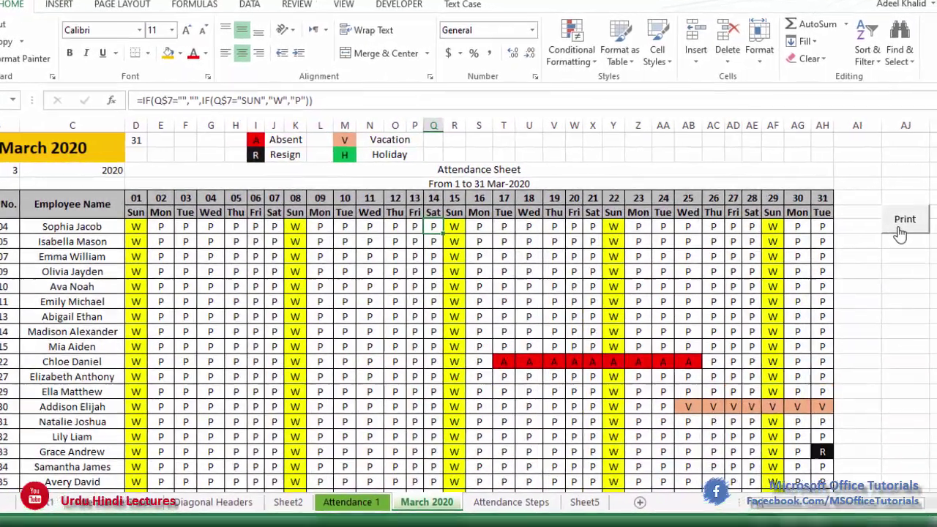
Step: Print the March 2020 sheet to a PDF document on the Desktop, under a name starting with Mar-20Att
left_click(900, 228)
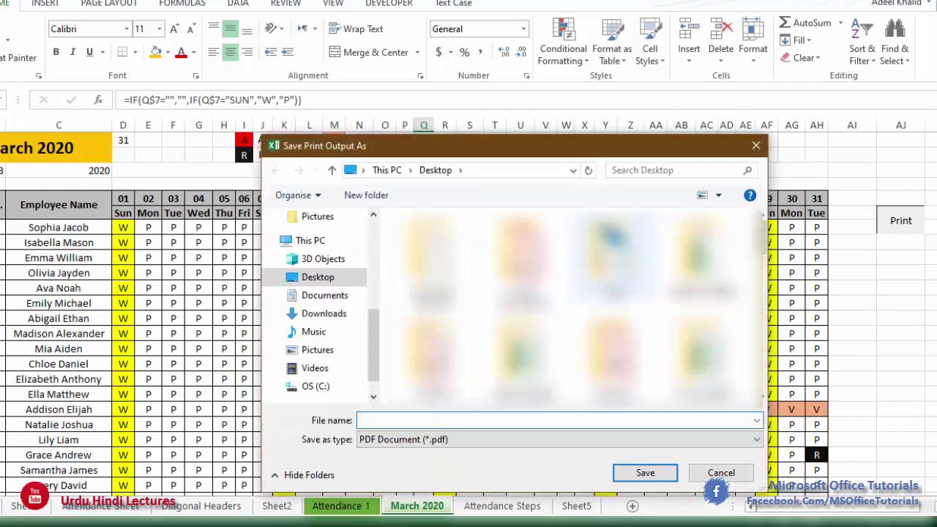
left_click_drag(654, 151, 608, 180)
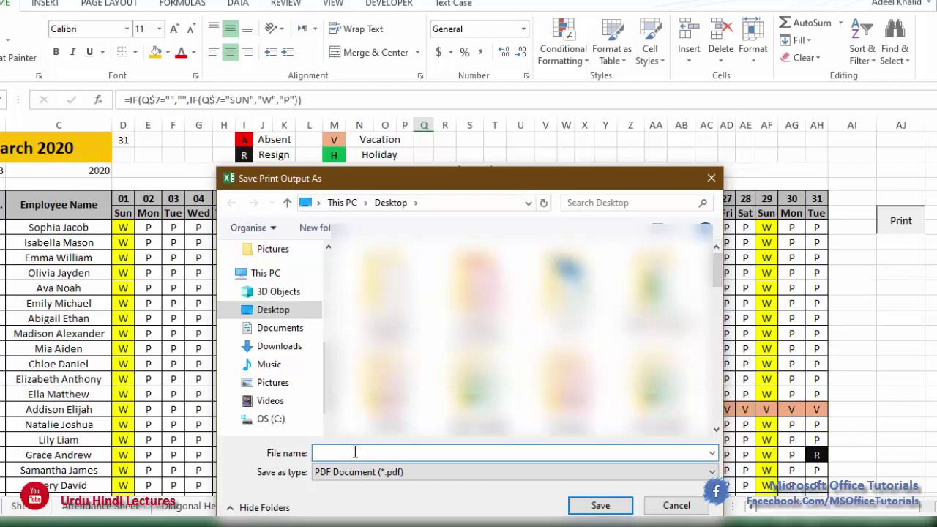
type("March 2020")
key("Return")
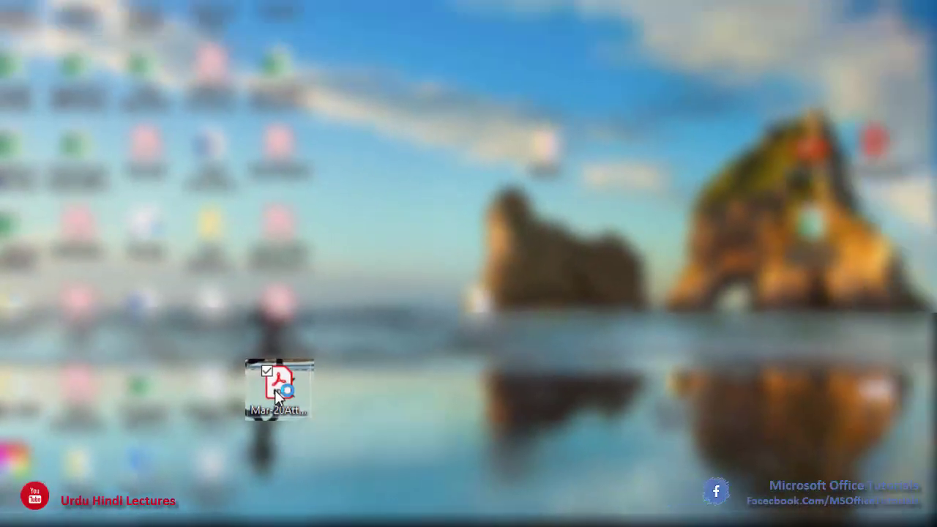
Step: Open the saved PDF from the desktop and examine the printed attendance sheet with its colored marks
double_click(275, 389)
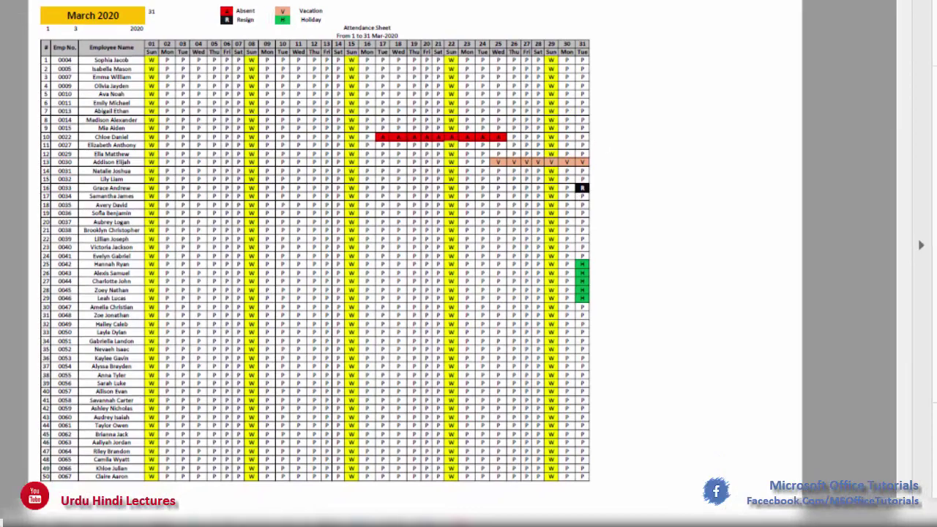
left_click(637, 1)
left_click(666, 1)
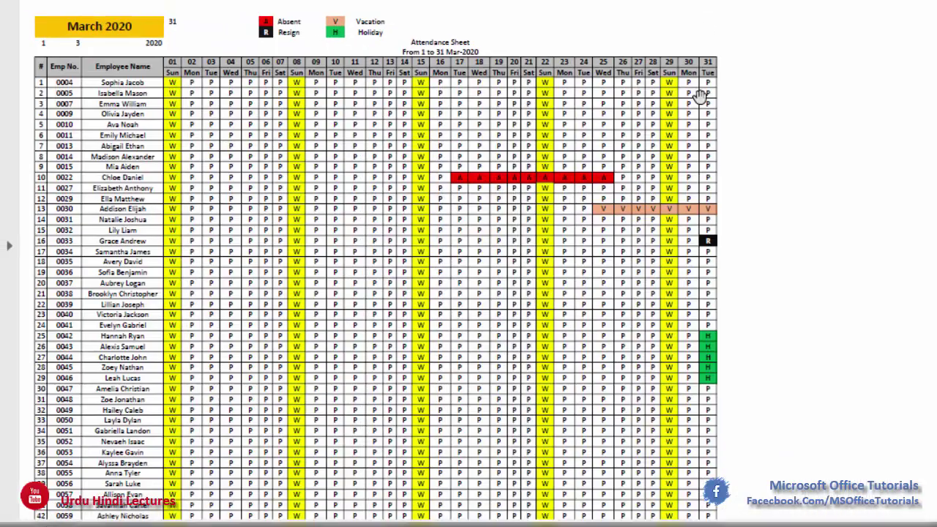
scroll(423, 103, "down", 3)
scroll(436, 146, "up", 3)
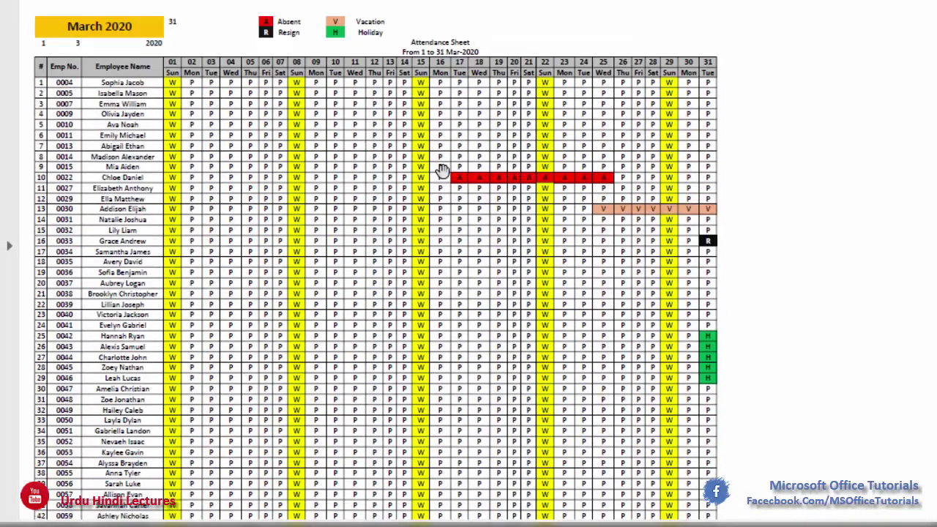
scroll(171, 142, "down", 3)
scroll(184, 140, "up", 3)
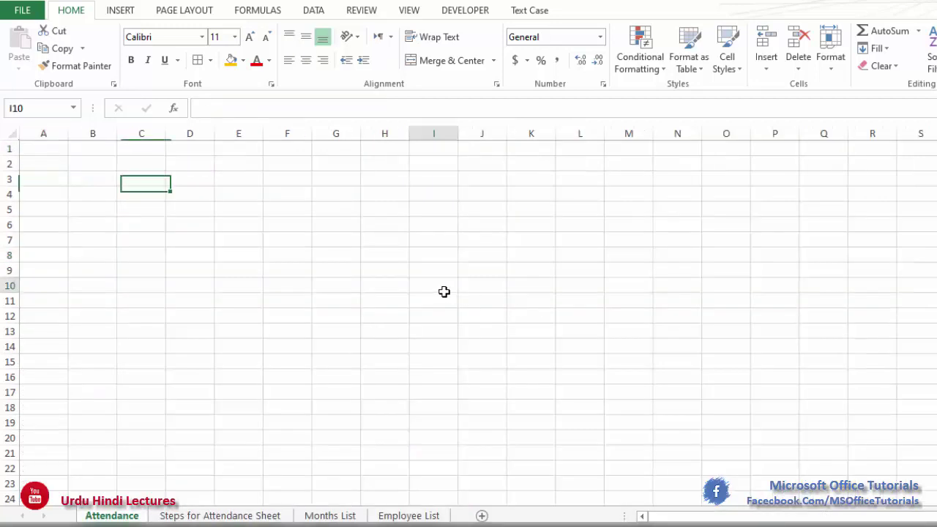
Step: Switch between the new workbook's blank Attendance sheet and the finished March 2020 sheet, and examine the Months List sheet
left_click(444, 291)
left_click_drag(136, 180, 242, 252)
left_click_drag(327, 300, 388, 316)
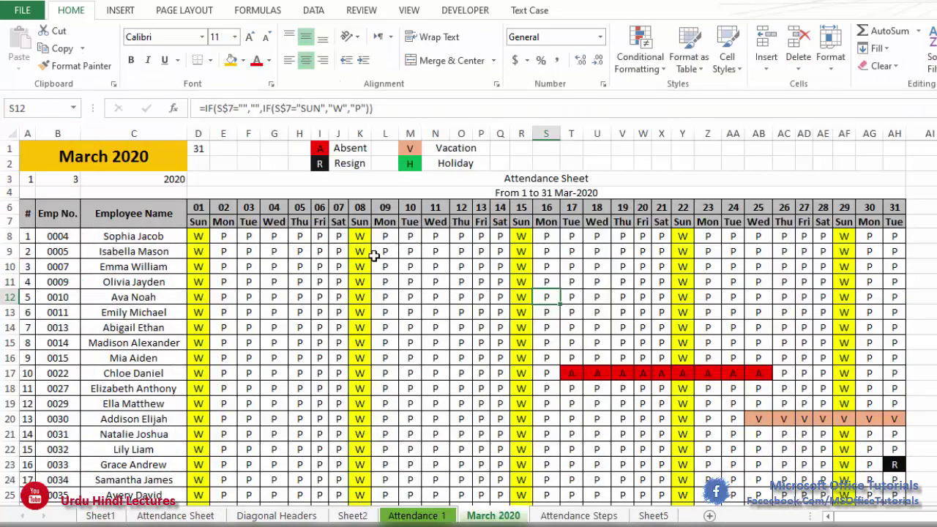
left_click(338, 282)
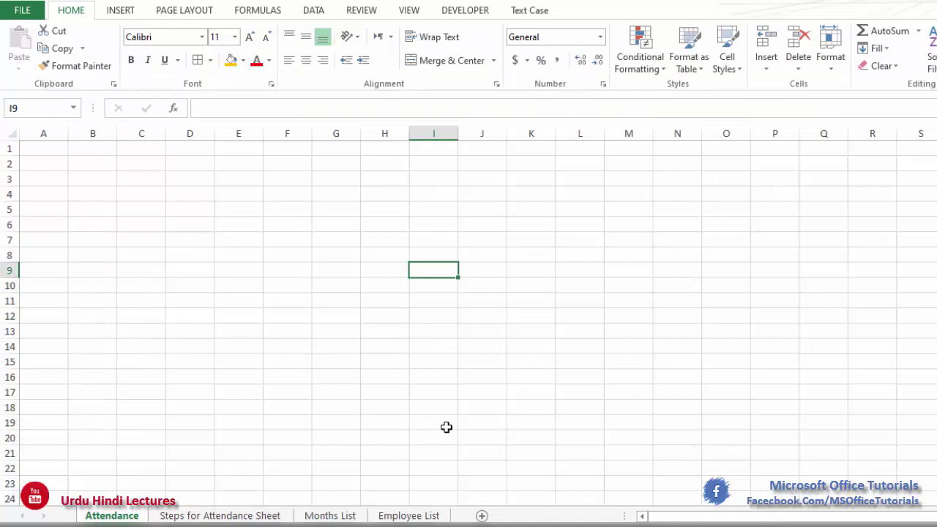
left_click(330, 516)
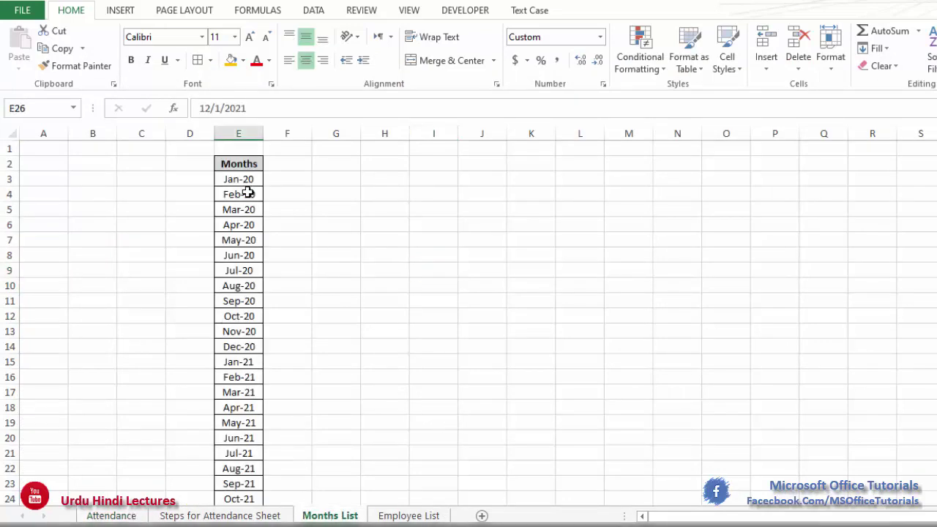
left_click_drag(242, 180, 274, 422)
left_click(308, 256)
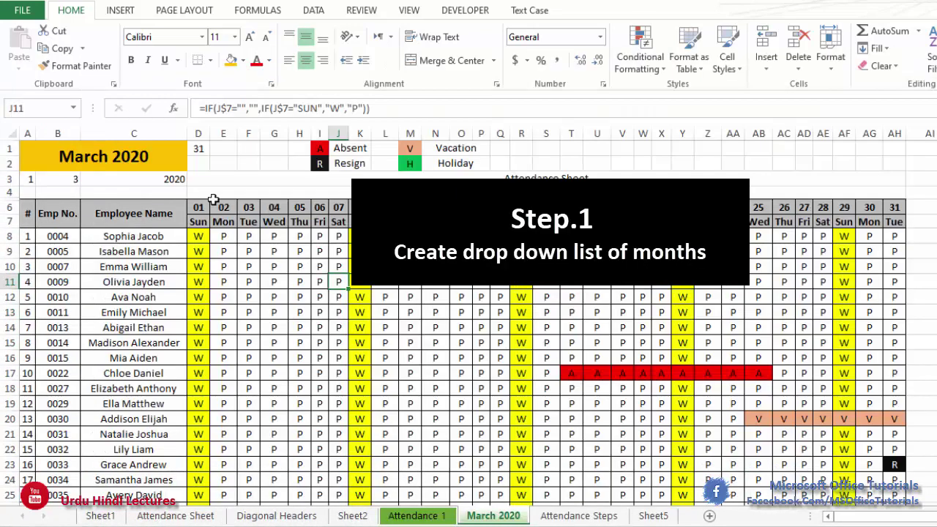
Step: Examine the month drop-down list in cell A1 of the finished March 2020 sheet
left_click(172, 165)
left_click(196, 150)
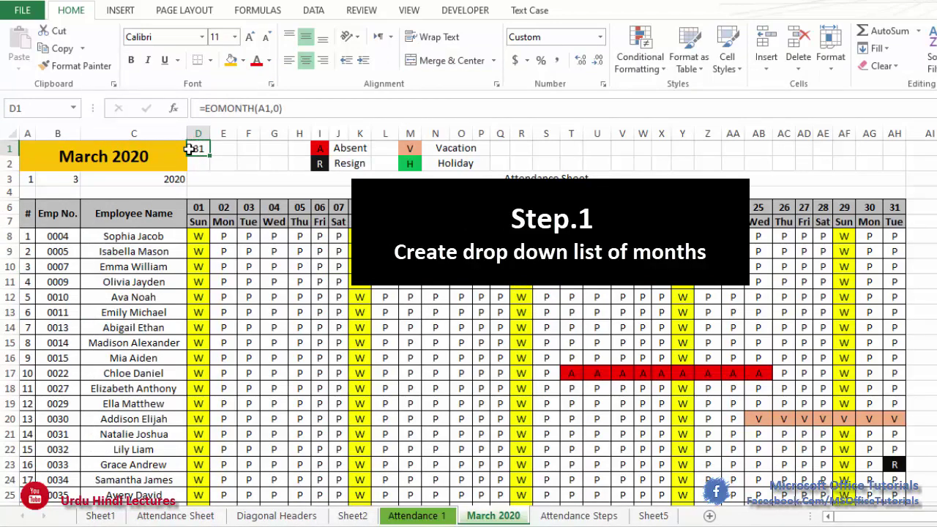
left_click(184, 151)
left_click(193, 150)
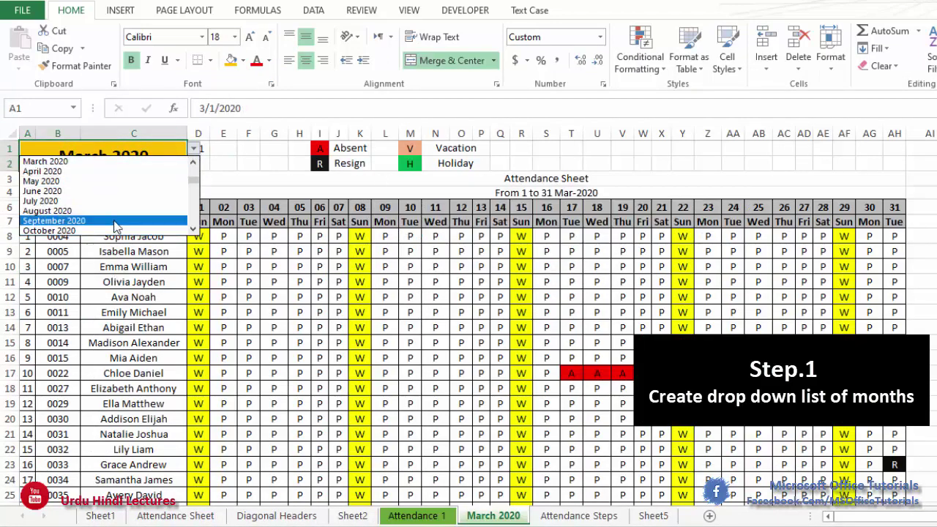
left_click(114, 214)
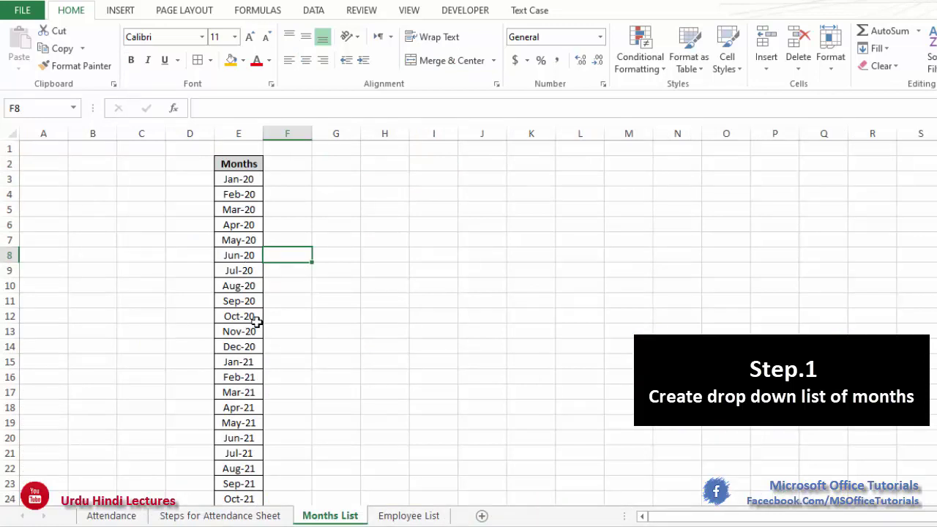
Step: Look over the month entries from Jan-20 to Dec-21 in E3:E26 of the new workbook's Months List sheet
left_click_drag(248, 183, 251, 239)
left_click_drag(242, 179, 243, 484)
scroll(270, 303, "up", 1)
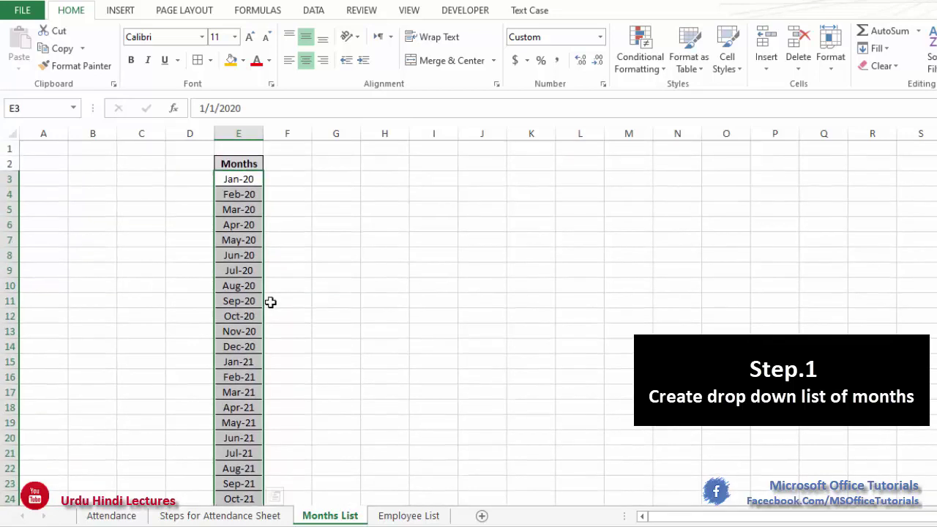
scroll(253, 334, "down", 2)
scroll(253, 335, "down", 3)
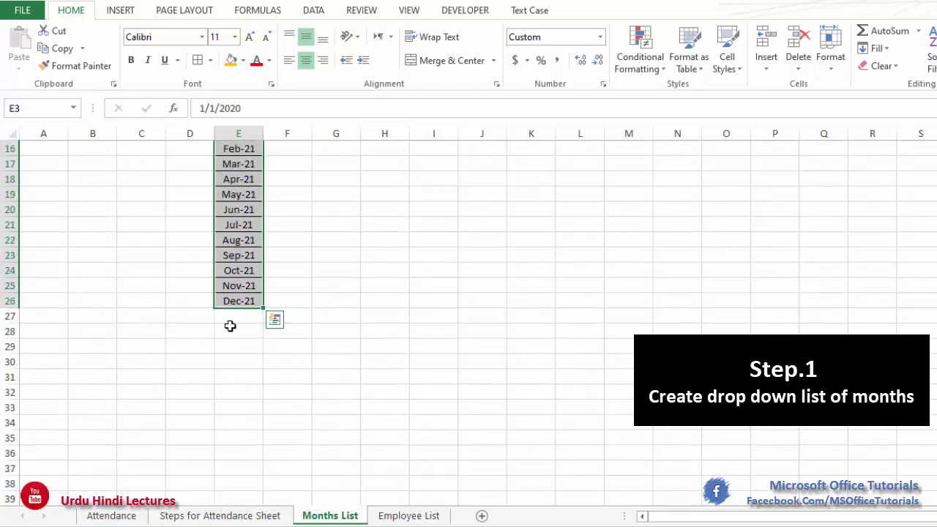
Step: Begin a data validation rule for cell A1 of the Attendance sheet that allows a List
left_click(117, 516)
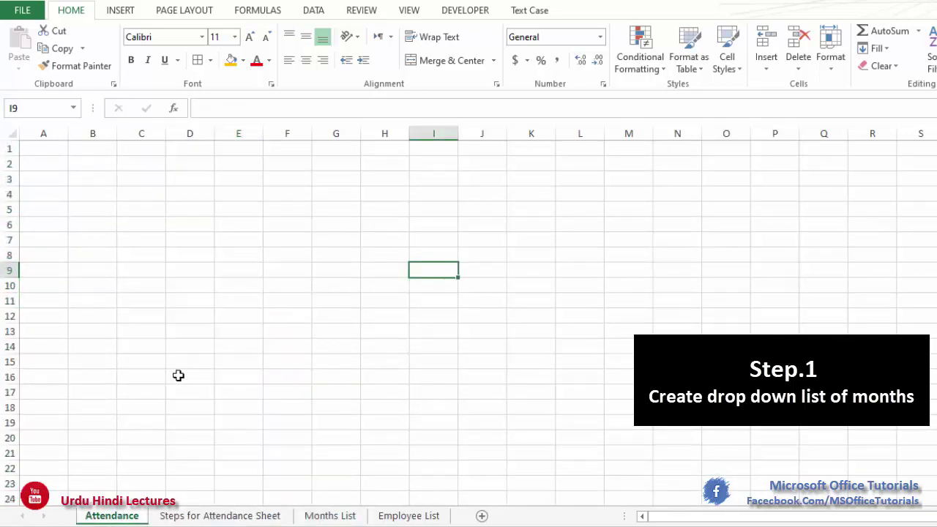
left_click(216, 314)
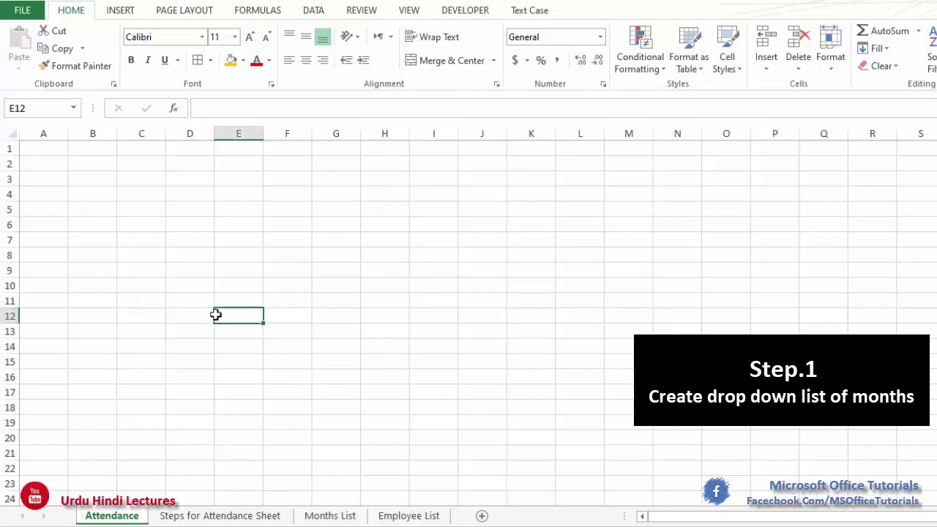
left_click(42, 148)
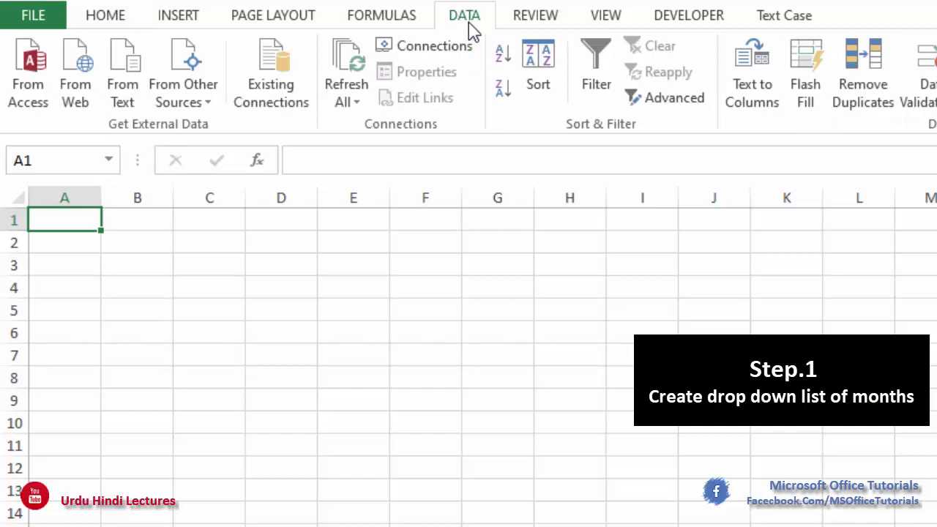
left_click(782, 104)
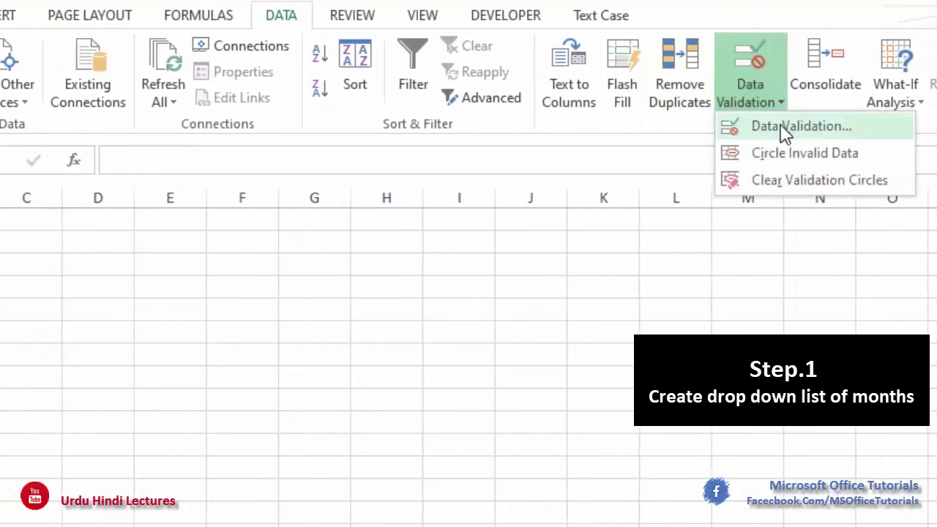
left_click(785, 131)
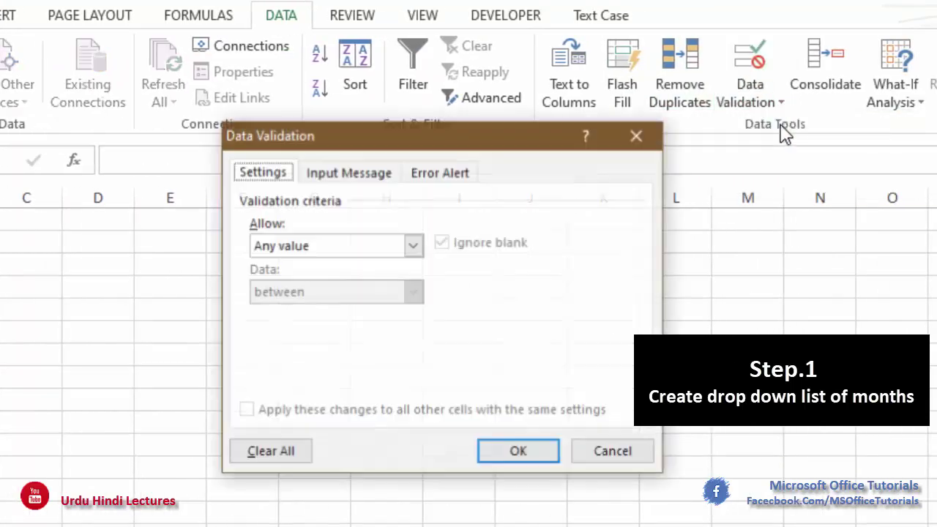
left_click_drag(375, 143, 212, 139)
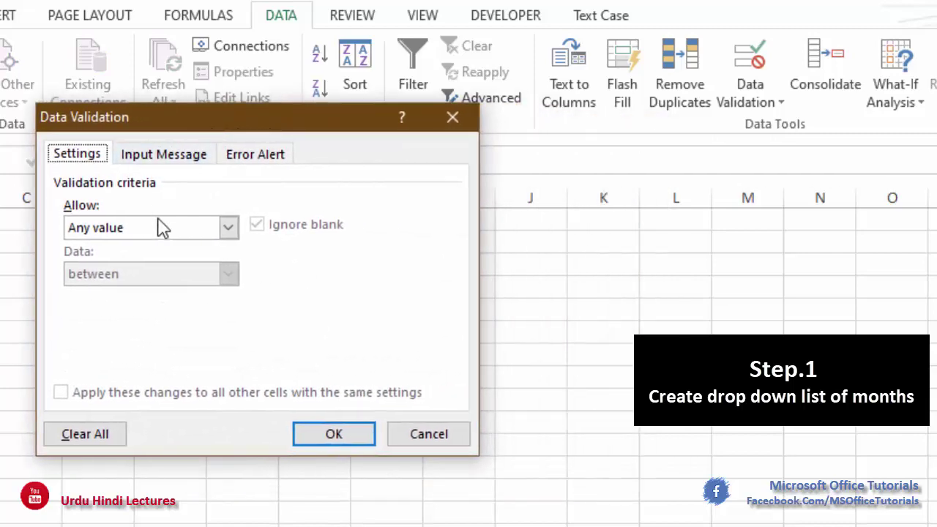
left_click(162, 229)
left_click(115, 292)
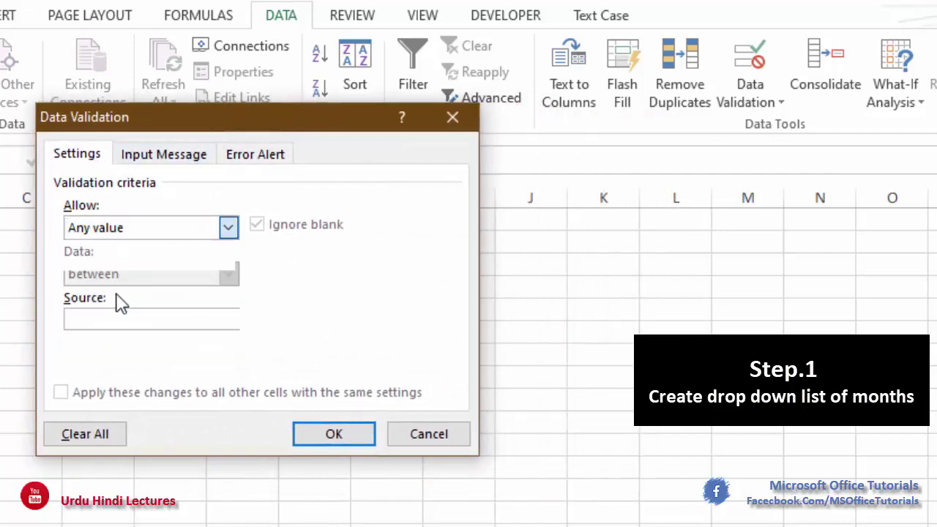
Step: Set the list source to ='Months List'!$E$3:$E$26 and apply the validation to cell A1
left_click(108, 319)
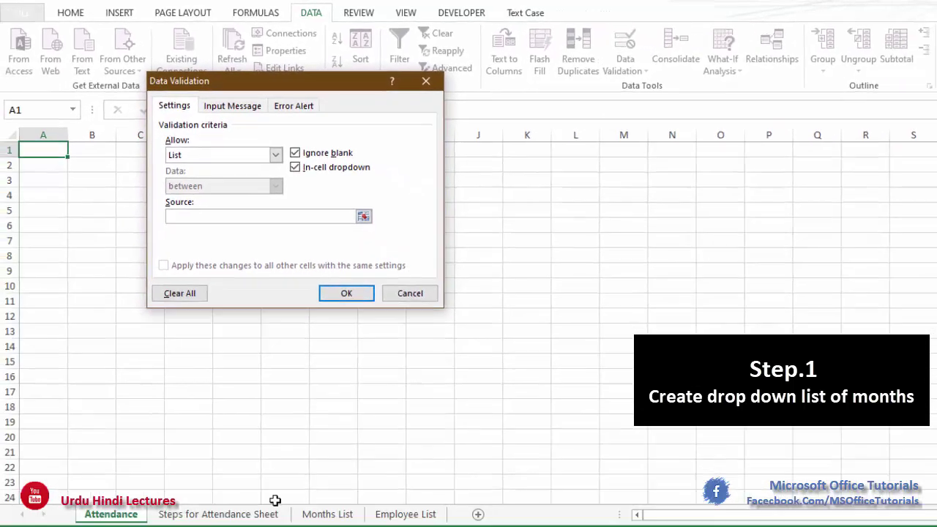
left_click(328, 514)
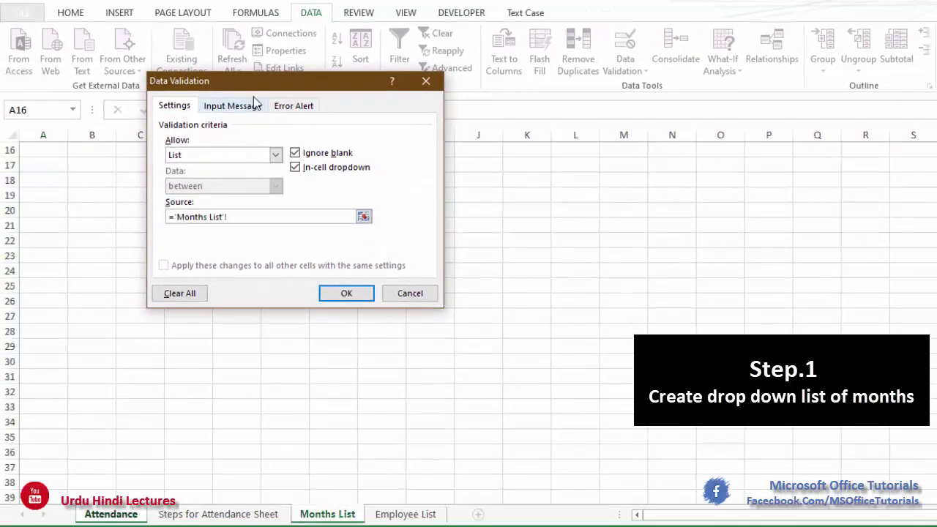
left_click_drag(260, 81, 538, 118)
scroll(269, 254, "up", 5)
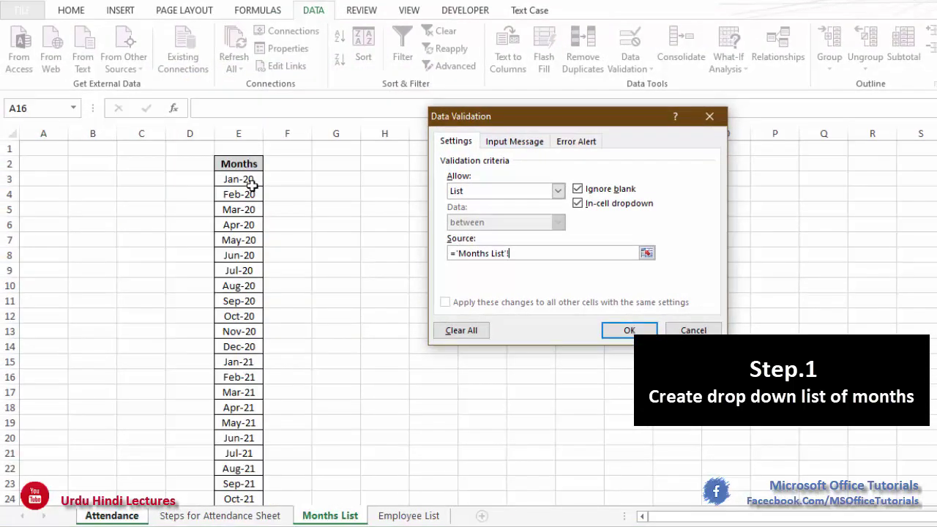
left_click_drag(249, 181, 241, 453)
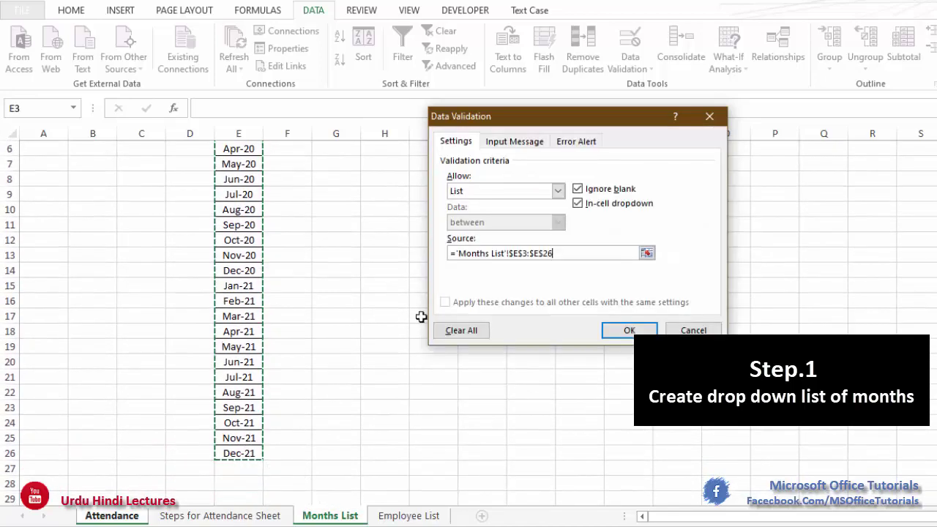
left_click(626, 330)
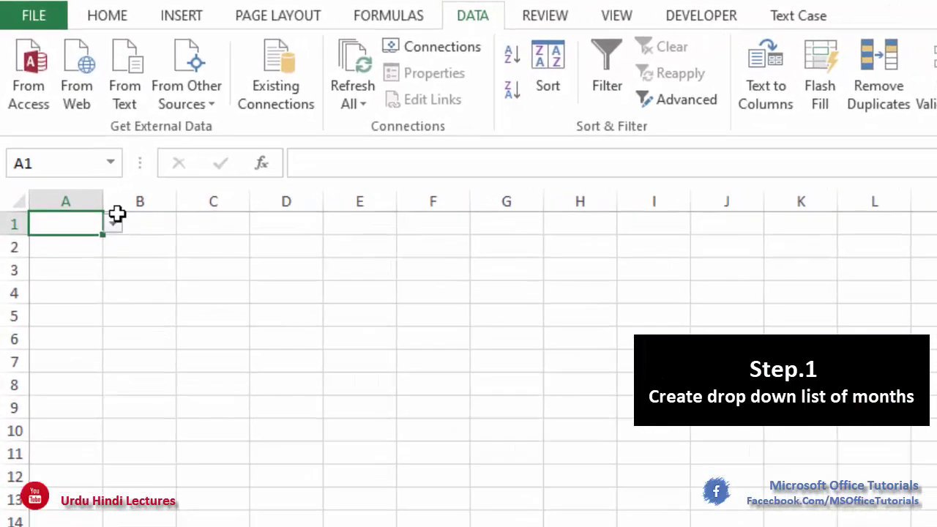
Step: Choose May-20 from the new month drop-down in cell A1 of the Attendance sheet
left_click(89, 183)
left_click(67, 182)
left_click(115, 231)
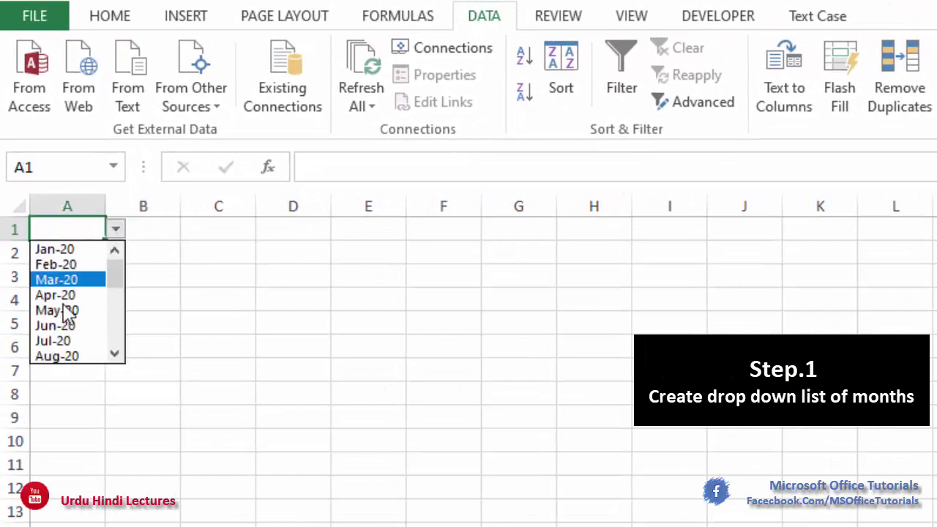
left_click(69, 306)
left_click(142, 255)
left_click(85, 232)
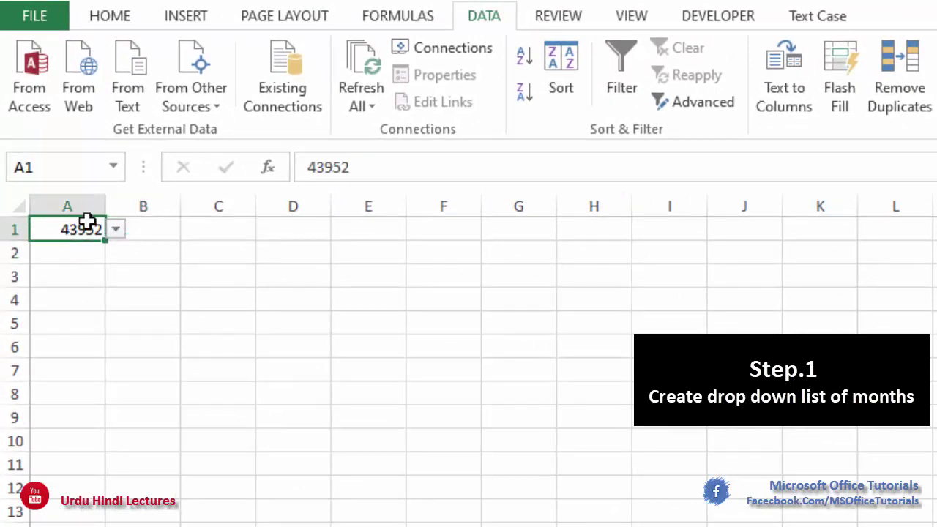
Step: Apply the custom number format mmm-yyyy to the month in cell A1
left_click(108, 17)
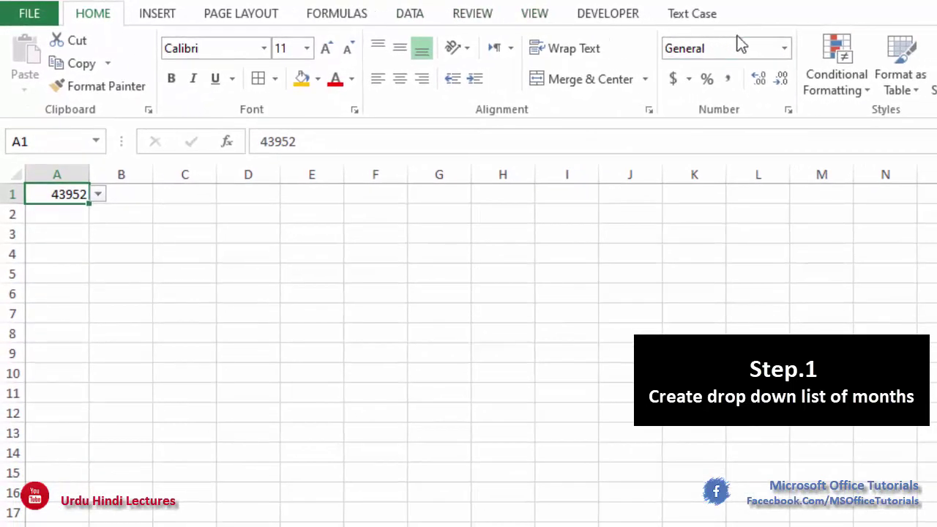
left_click(784, 49)
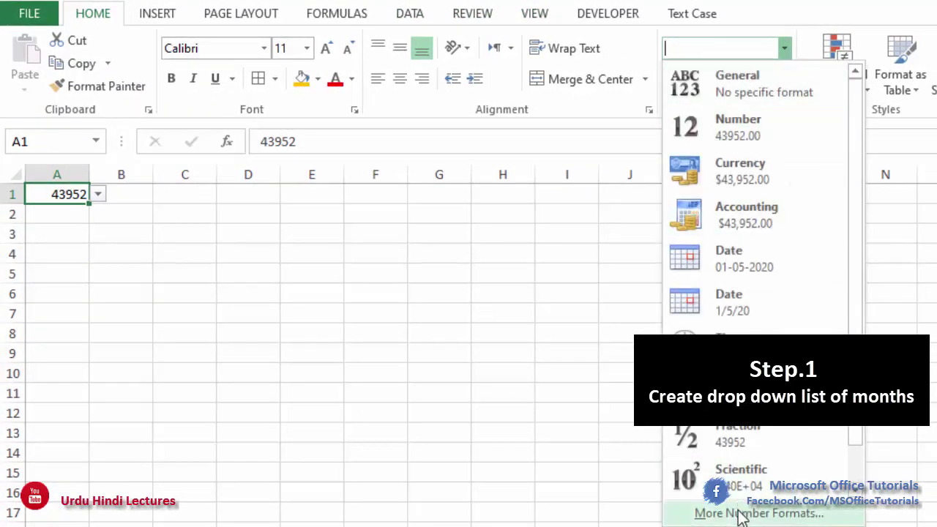
left_click(709, 510)
left_click_drag(646, 88, 331, 96)
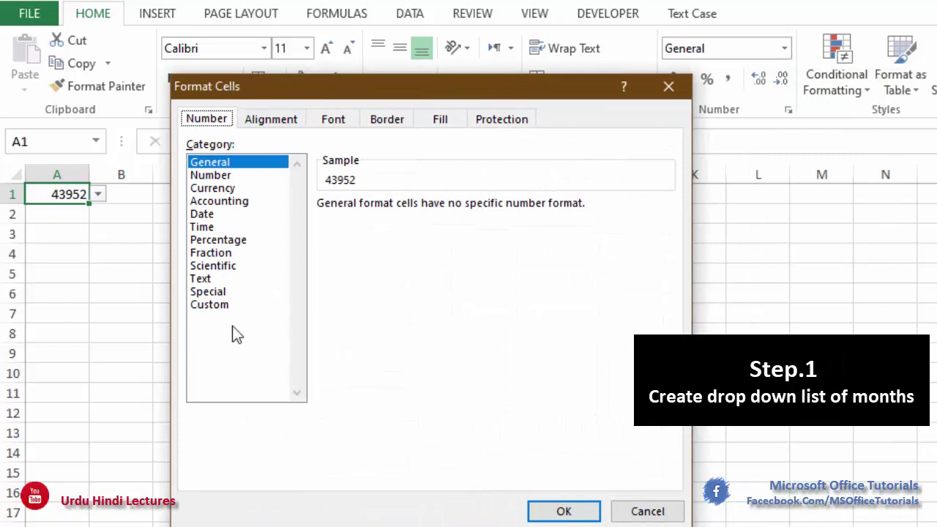
left_click(210, 305)
left_click_drag(385, 222, 278, 216)
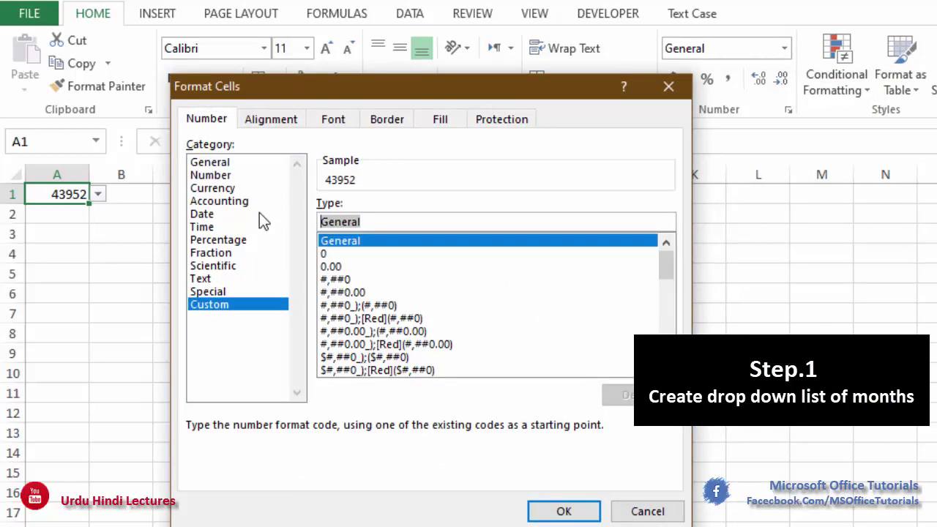
key("BackSpace")
type("mmm")
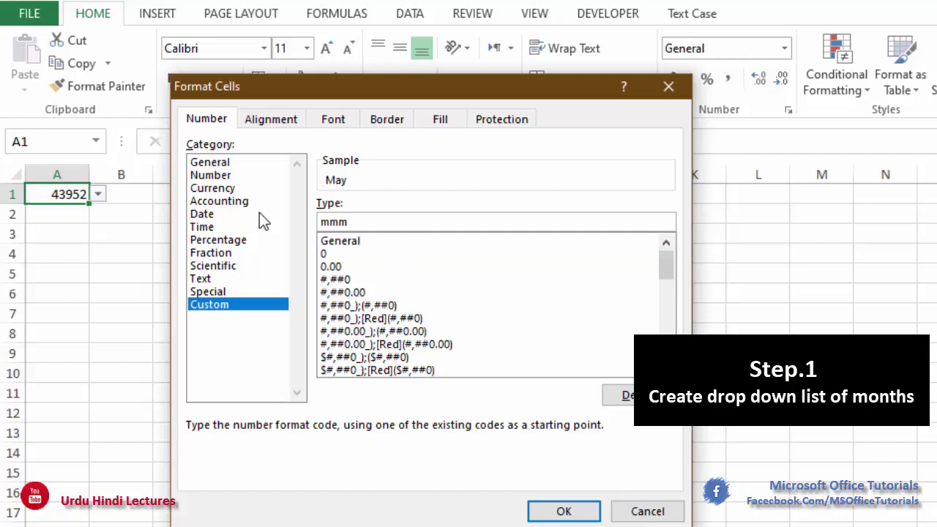
type("-yyyy")
key("Return")
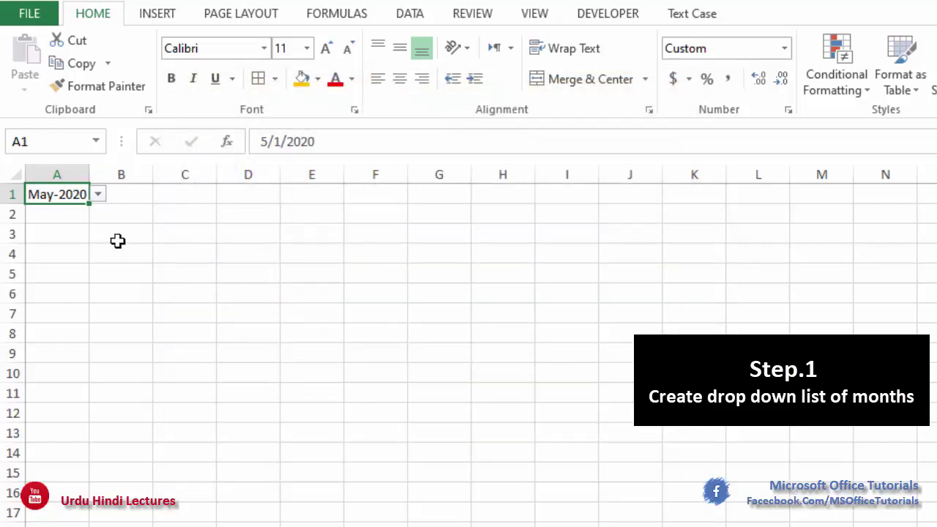
Step: Check the month options offered by the drop-down in cell A1
left_click(81, 234)
left_click(84, 194)
left_click(97, 194)
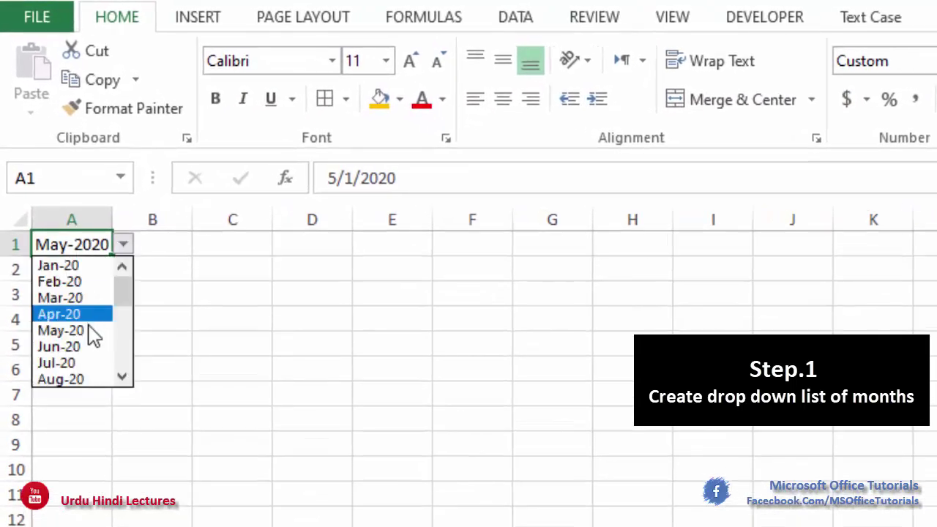
left_click(153, 298)
Step: Merge and center cells A1:C2 and enlarge the month text to 18 pt
left_click_drag(102, 246, 208, 271)
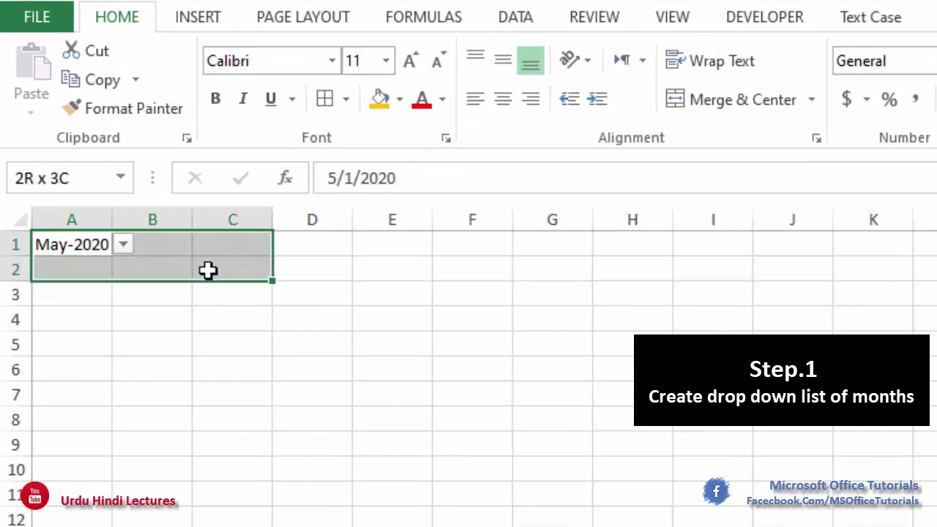
left_click(710, 106)
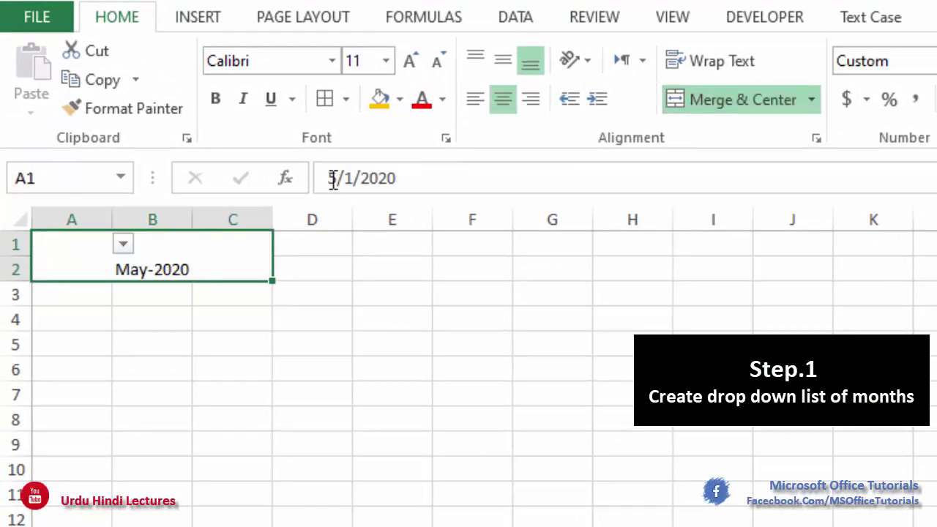
left_click(410, 62)
left_click(410, 62)
left_click(410, 62)
left_click(410, 62)
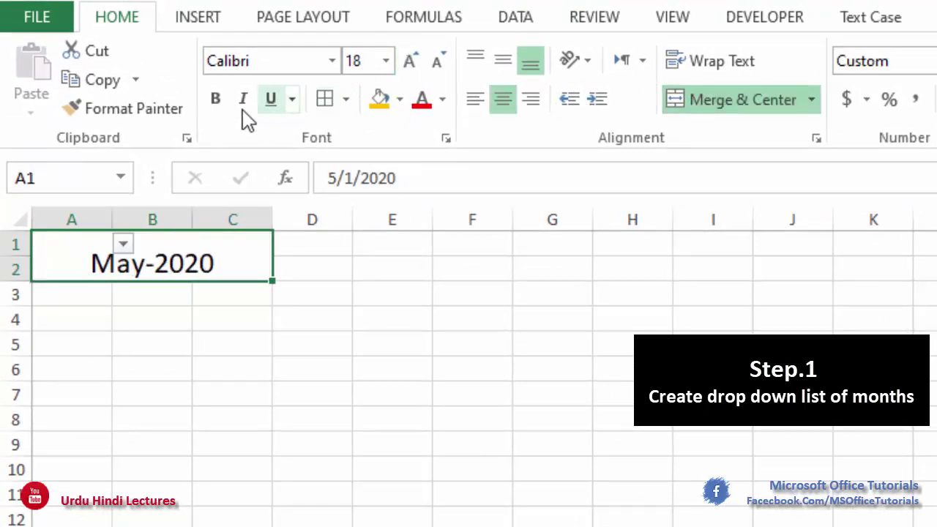
Step: Make the merged month cell bold and middle-aligned with a gold fill
key("ctrl+b")
left_click(503, 65)
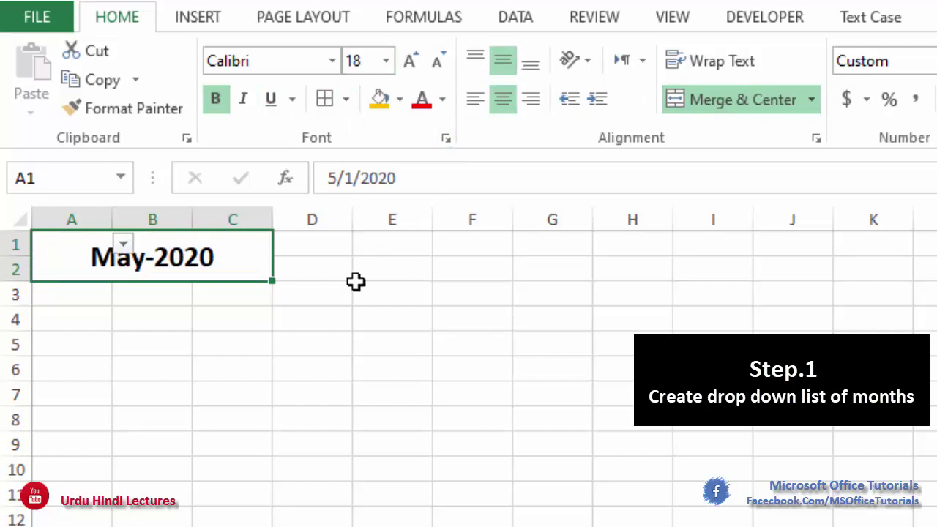
left_click(380, 100)
left_click(259, 310)
left_click(129, 265)
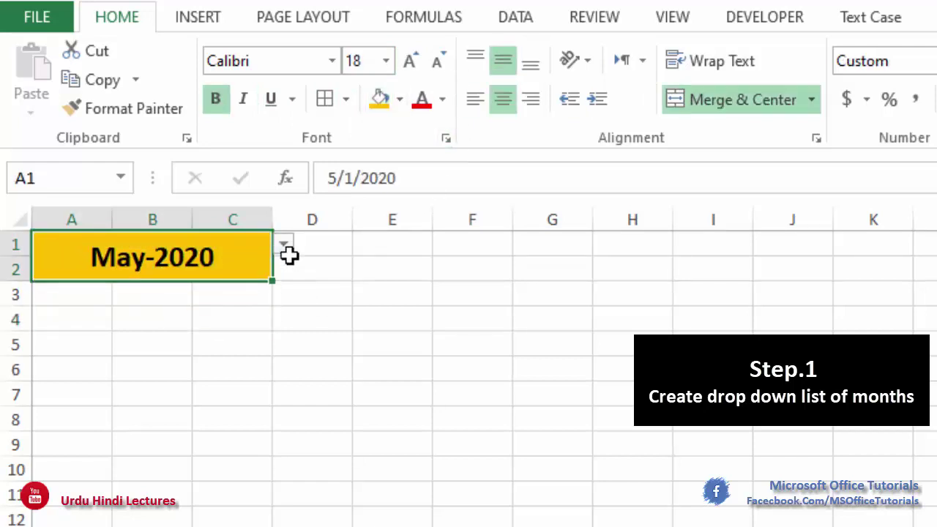
Step: Try several months in the merged cell's drop-down, starting with Jun-20 and ending on Mar-20
left_click(283, 245)
left_click(209, 357)
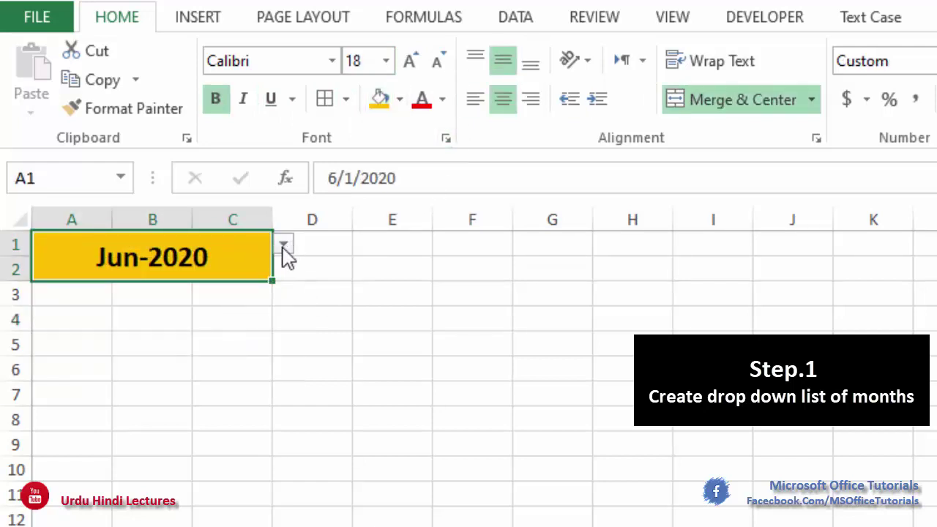
left_click(284, 246)
left_click(212, 383)
left_click(284, 245)
left_click(197, 297)
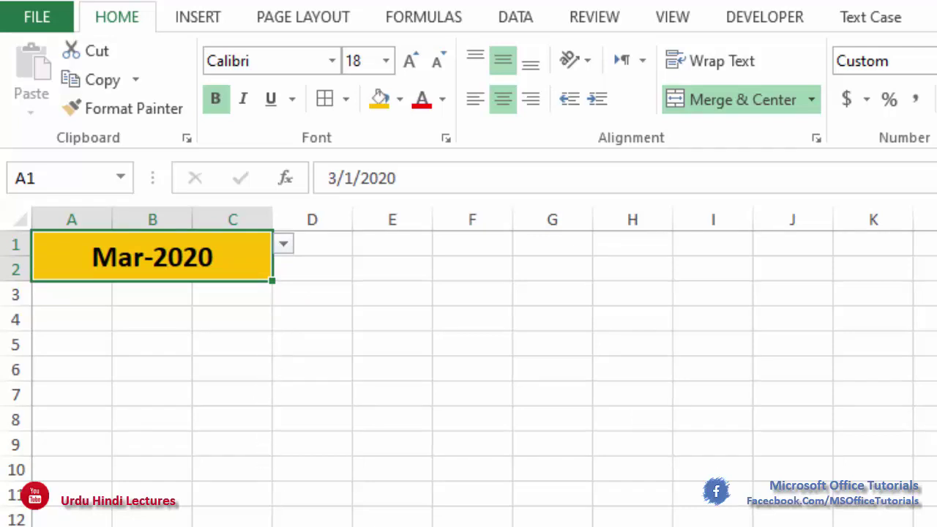
Step: Extract the month number of the chosen month into cell B3 with =MONTH(A1)
left_click(170, 295)
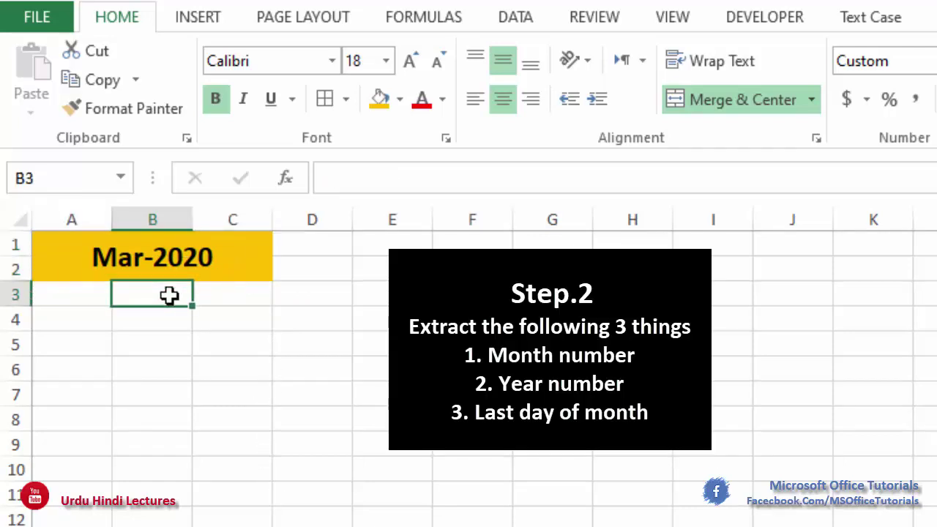
left_click(217, 300)
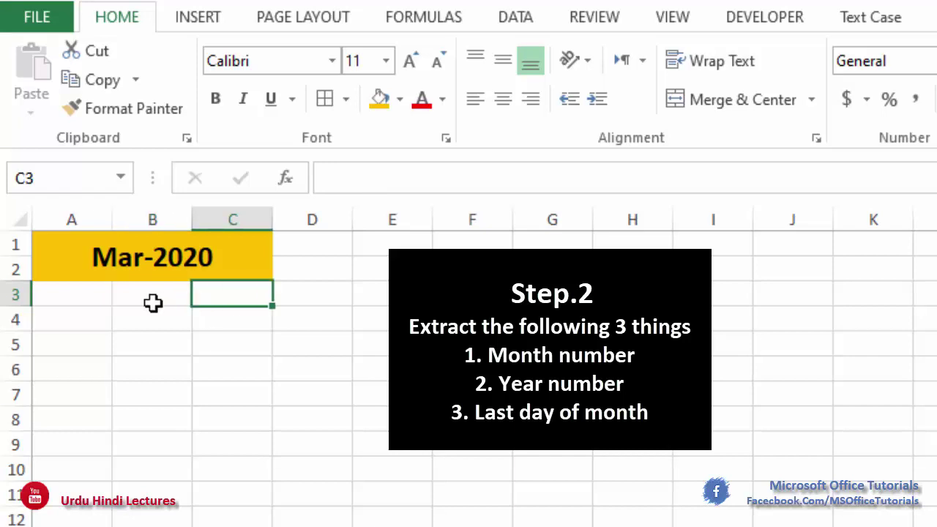
left_click(155, 271)
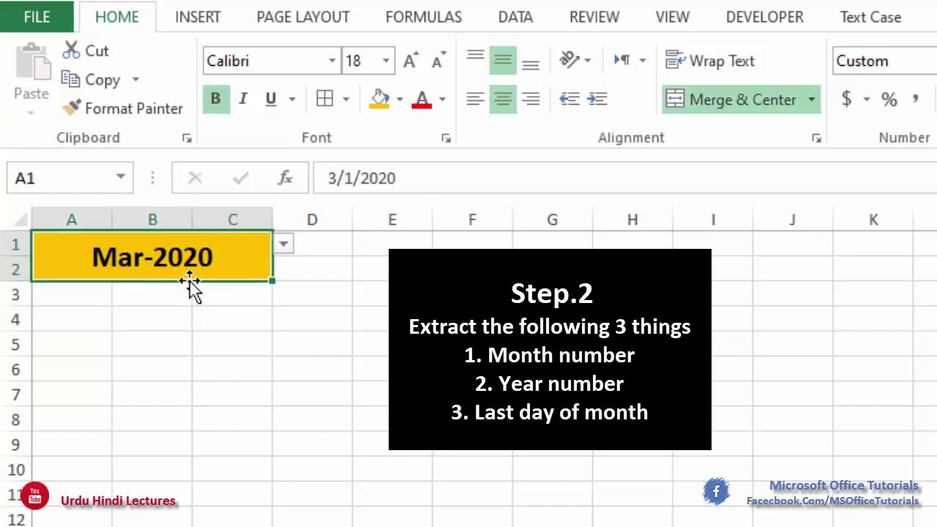
left_click(185, 293)
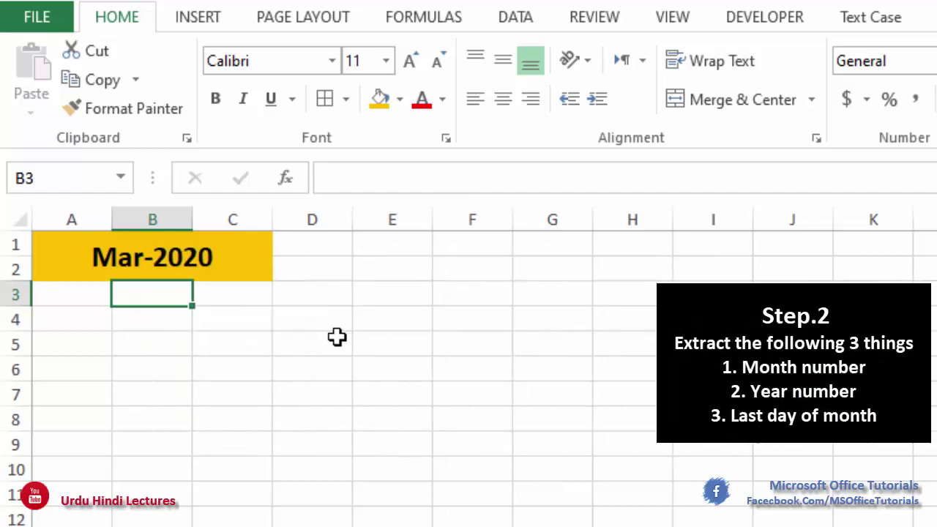
type("=m")
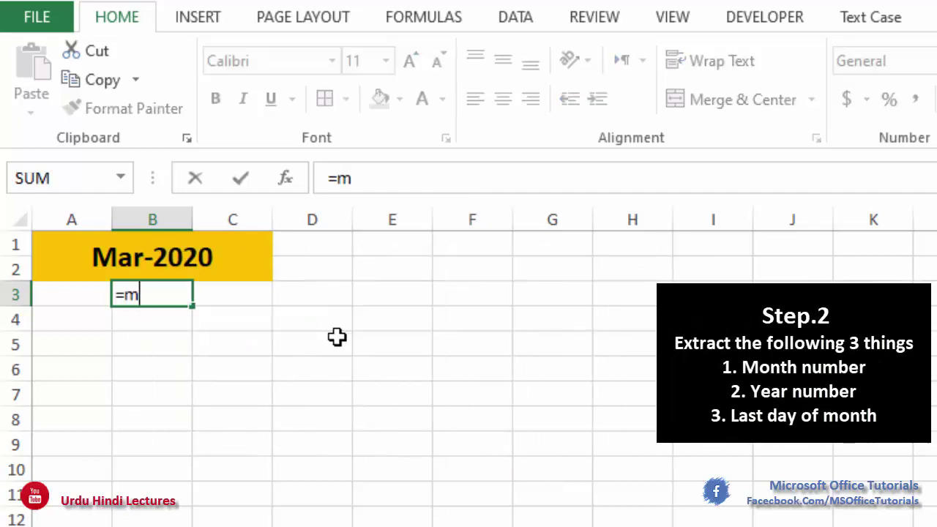
type("onth")
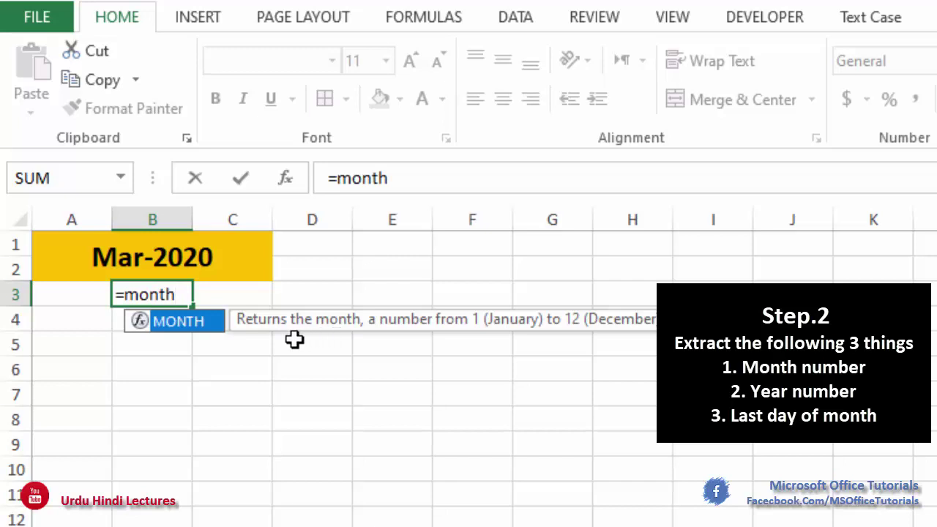
double_click(219, 322)
left_click(190, 254)
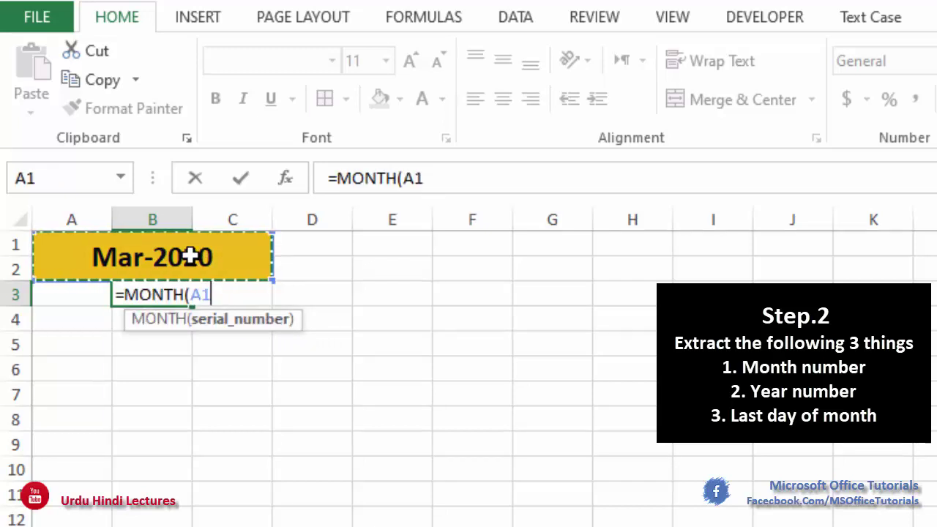
type(")")
key("Return")
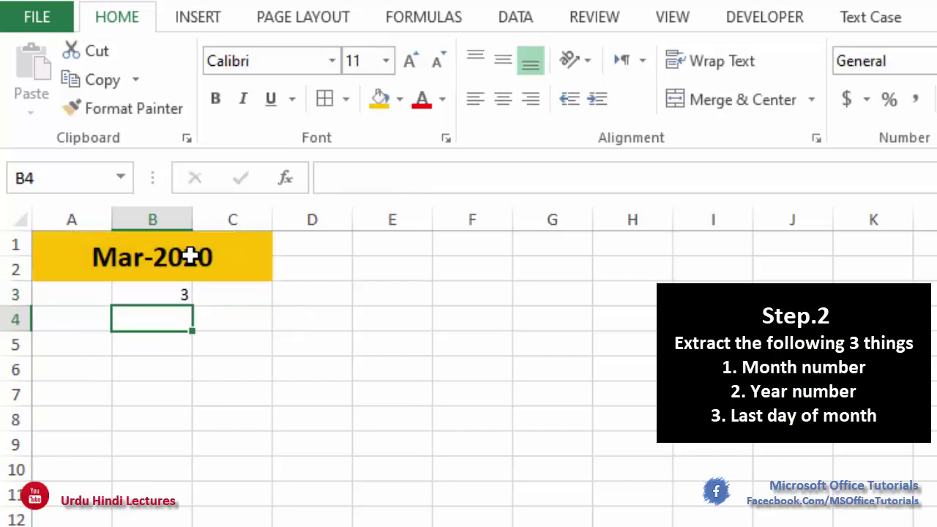
key("Up")
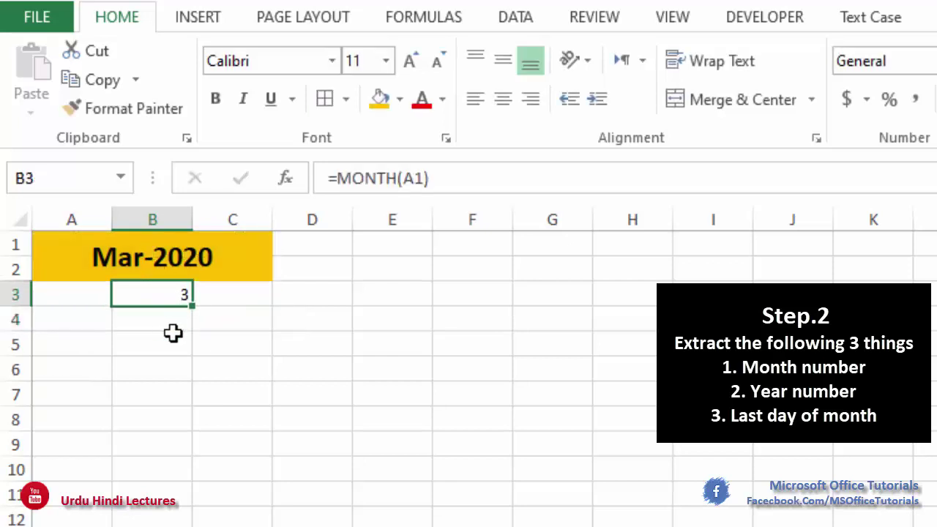
left_click(173, 333)
left_click(174, 295)
Step: Extract the year of the chosen month into cell C3 with =YEAR(A1)
left_click(229, 298)
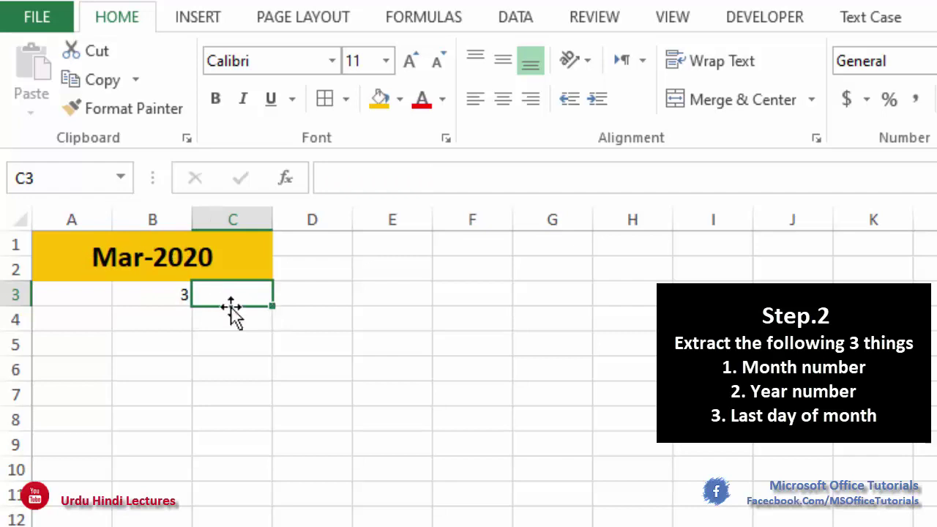
type("=")
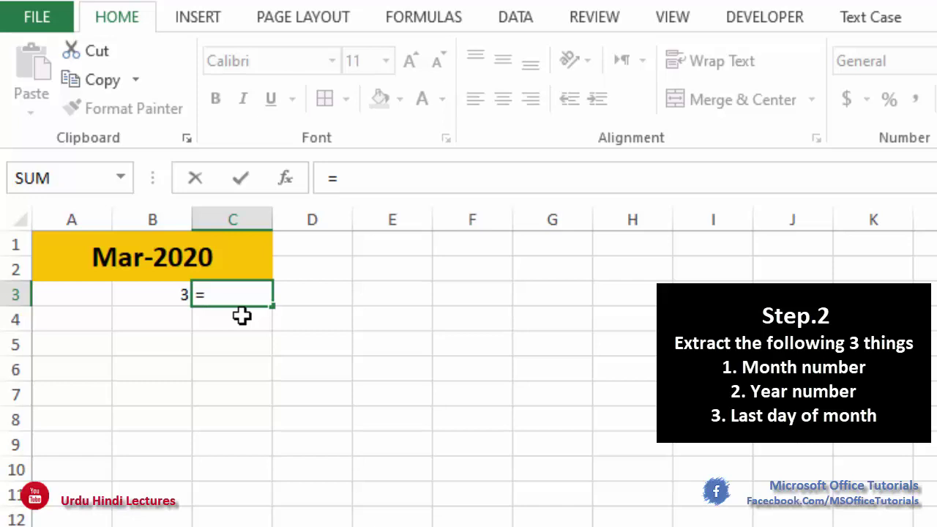
type("year")
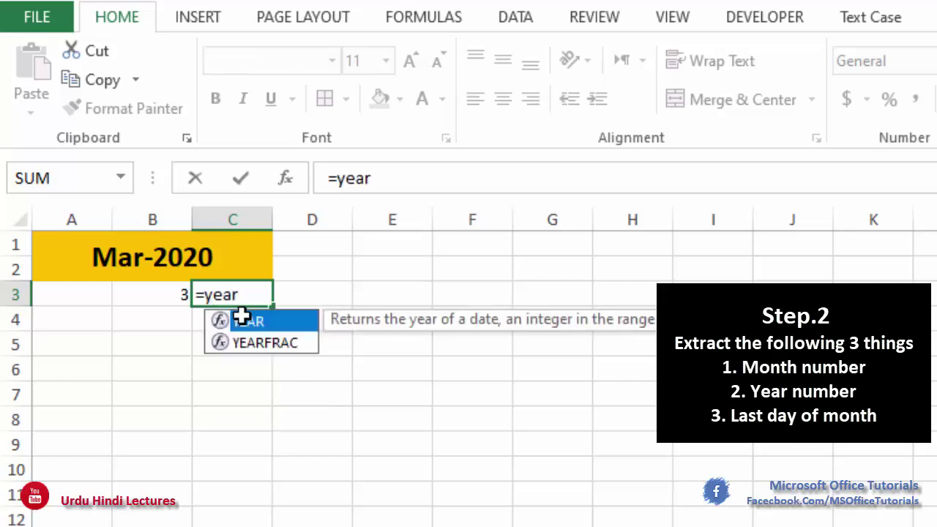
double_click(242, 320)
left_click(201, 253)
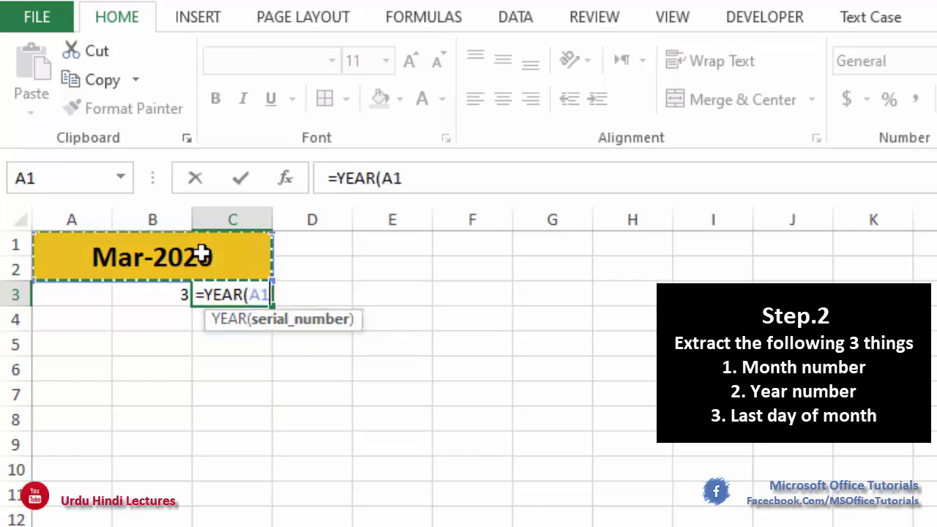
type(")")
key("Return")
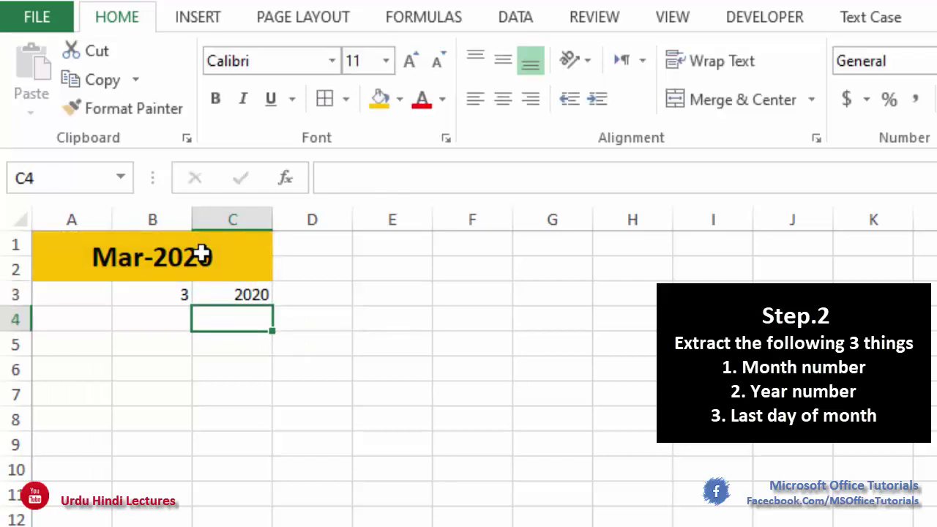
left_click(245, 295)
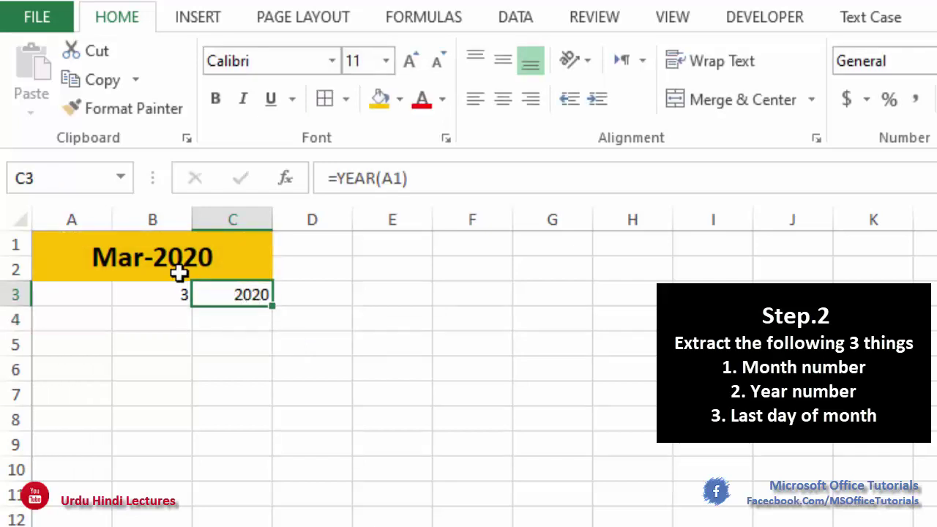
Step: Calculate the last day of the chosen month in cell D1 with =EOMONTH(A1,0)
left_click(308, 247)
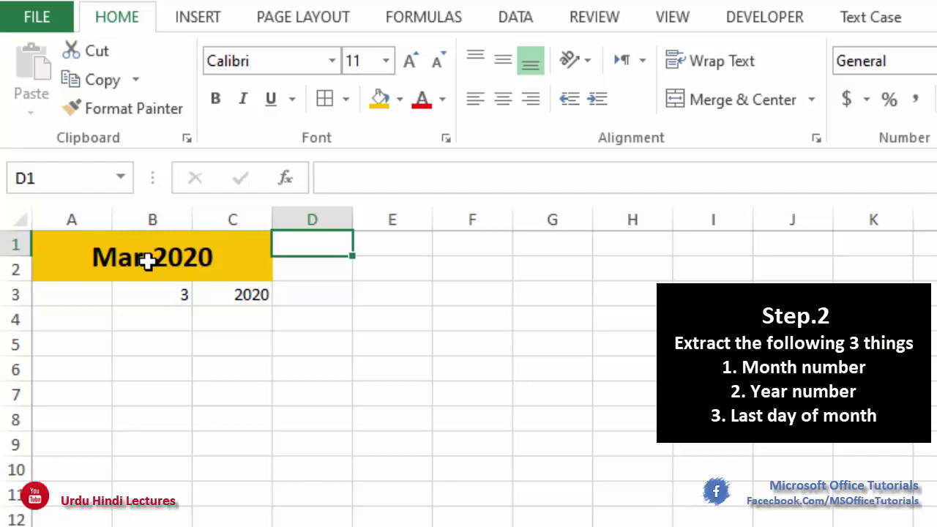
type("=eom")
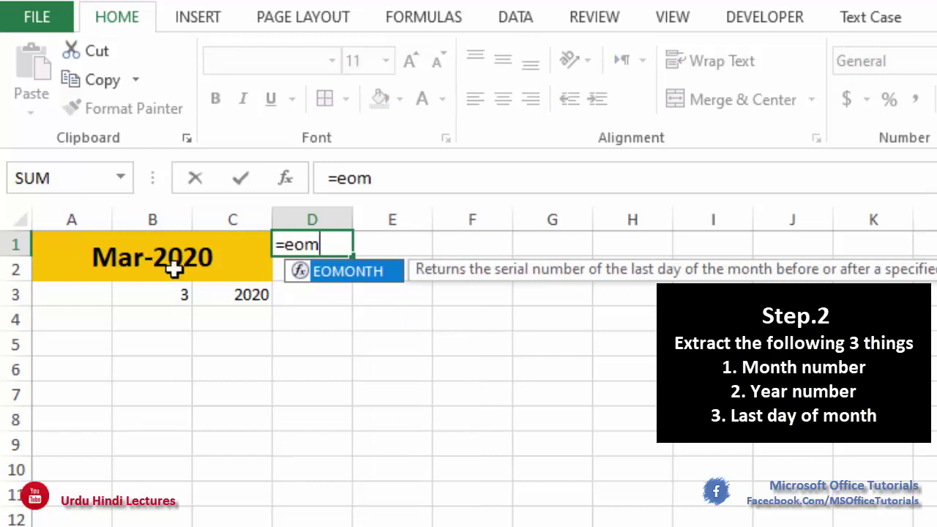
double_click(372, 285)
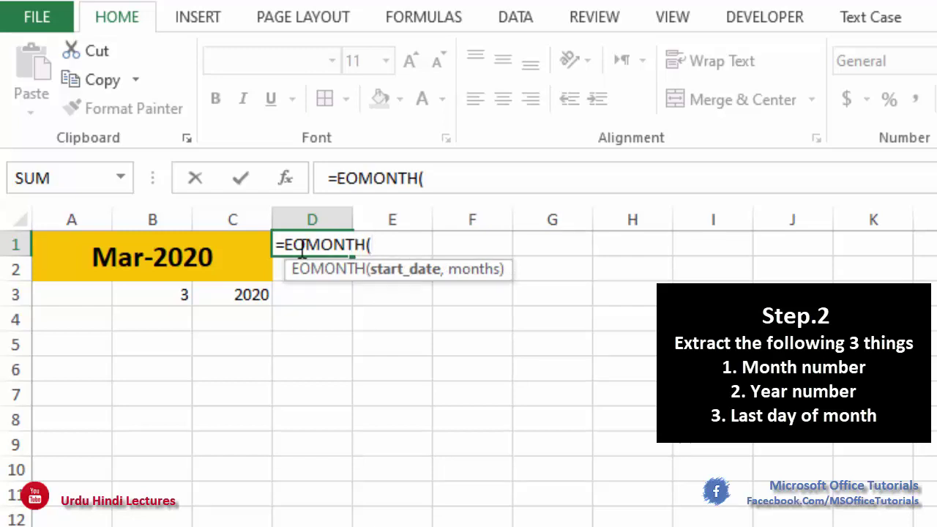
left_click(202, 256)
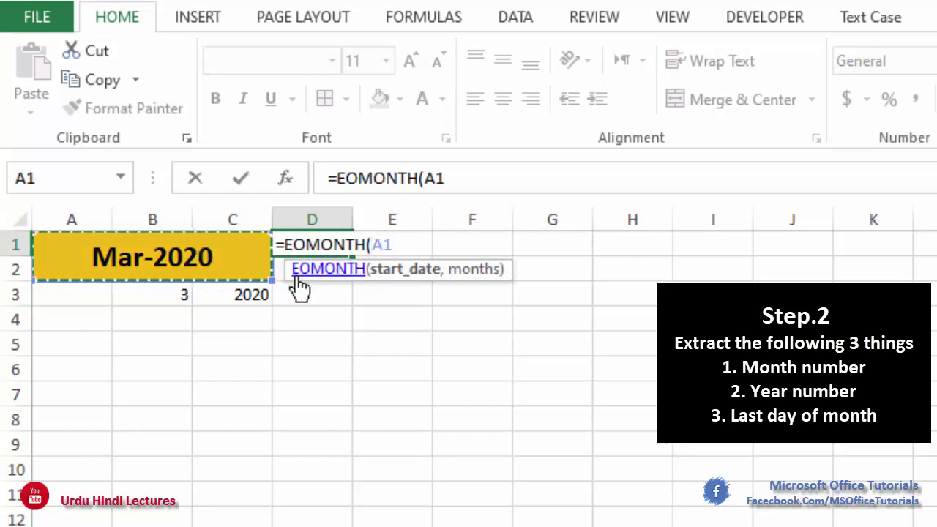
type(",")
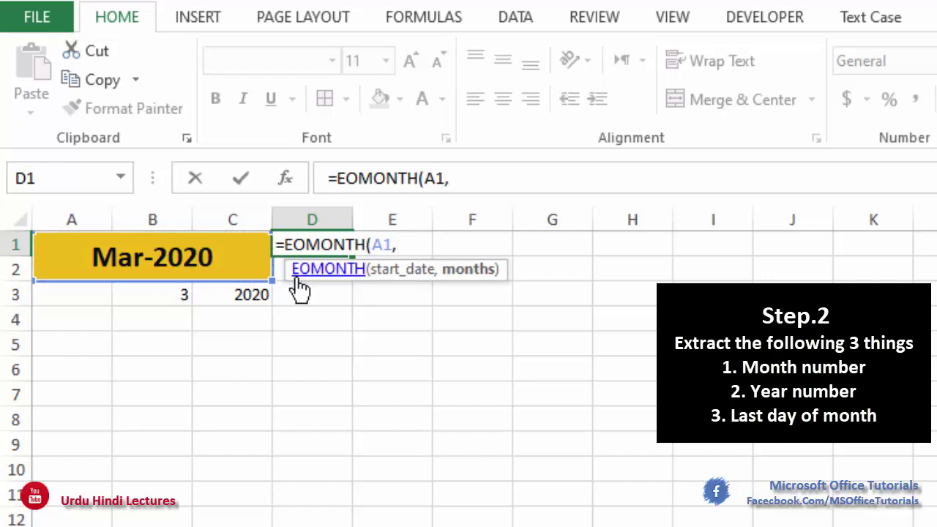
type("0)")
key("Return")
left_click(323, 245)
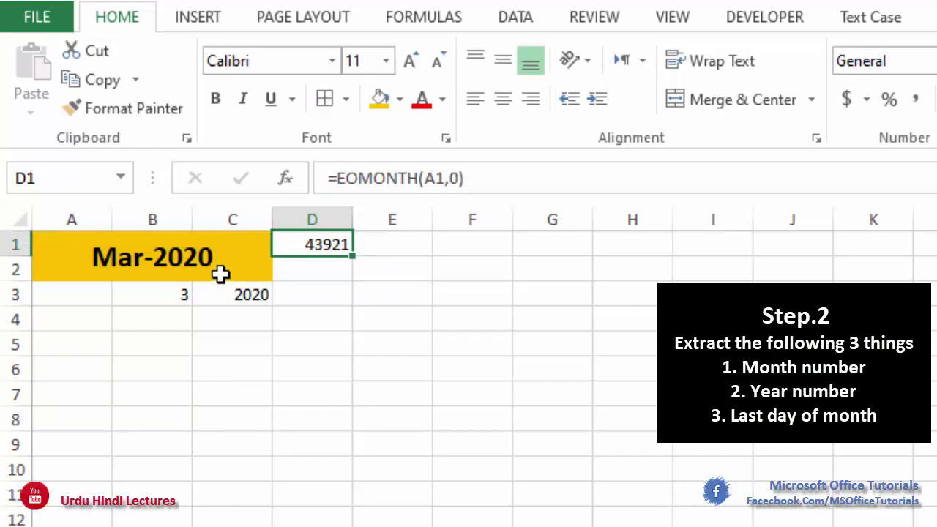
Step: Wrap the formula in cell D1 with the DAY function so it reads =DAY(EOMONTH(A1,0))
left_click(338, 179)
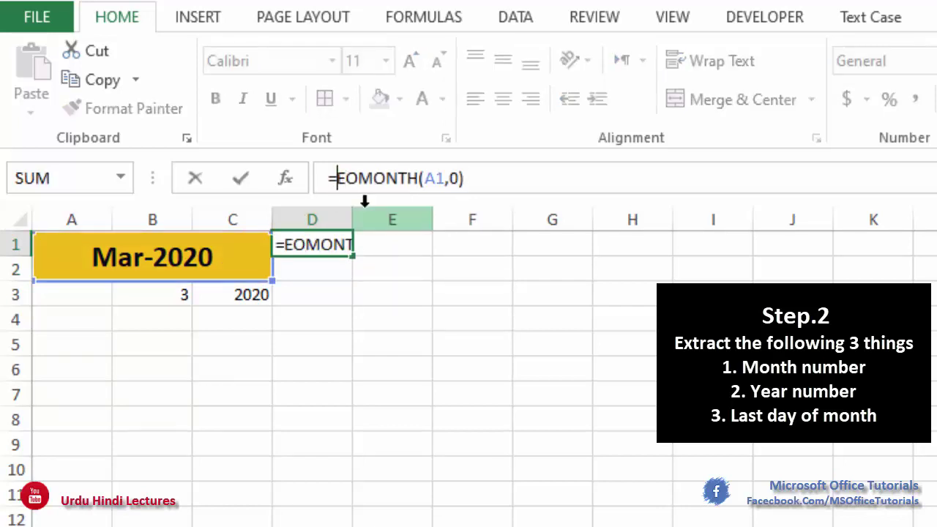
type("day")
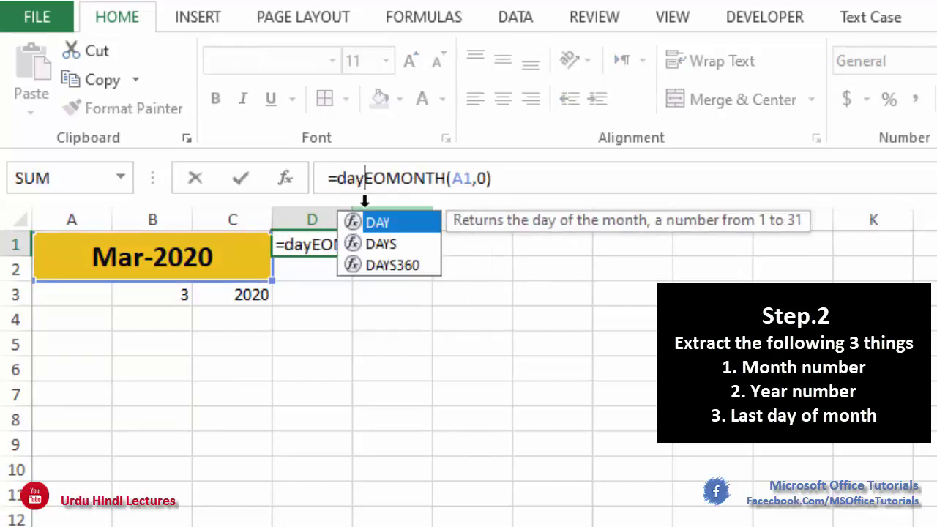
key("Tab")
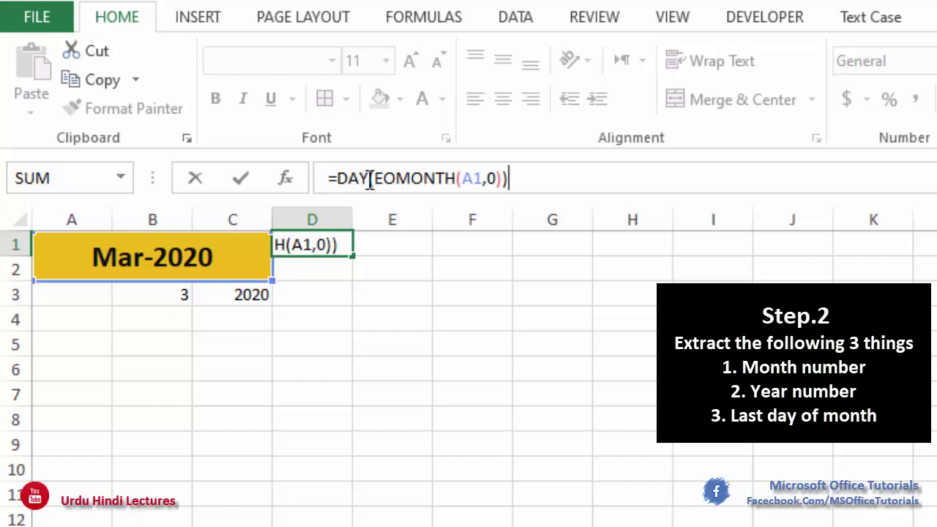
key("Return")
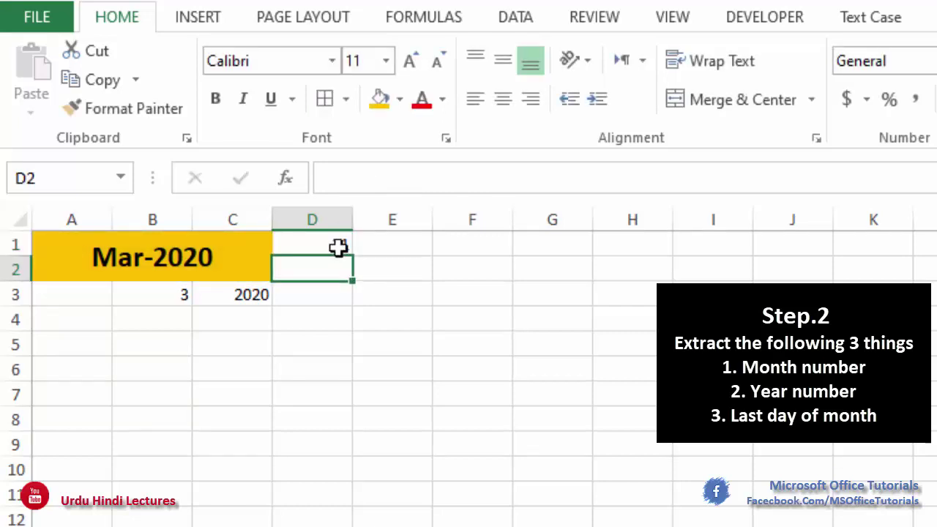
left_click(339, 247)
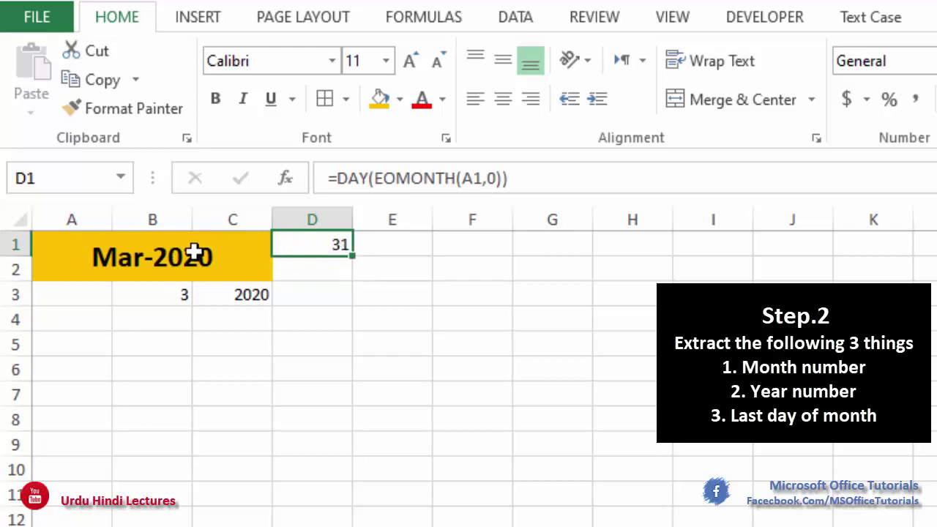
Step: Test the month, year and last-day formulas by switching the chosen month to Feb-20 and then to Sep-21
left_click(150, 259)
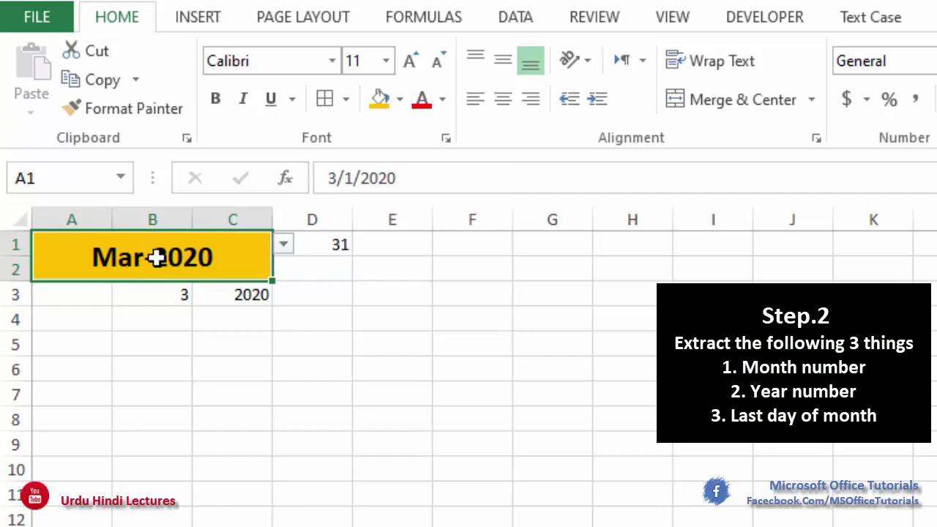
left_click(284, 246)
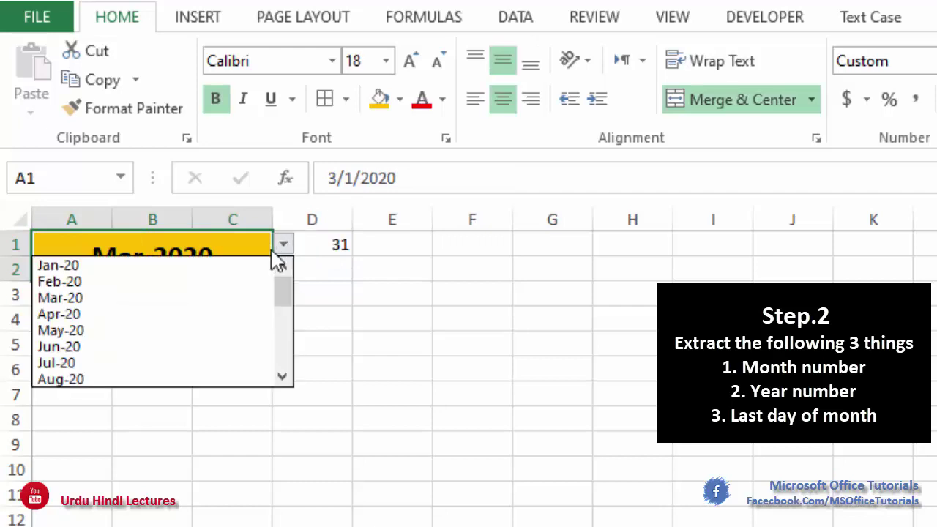
left_click(180, 290)
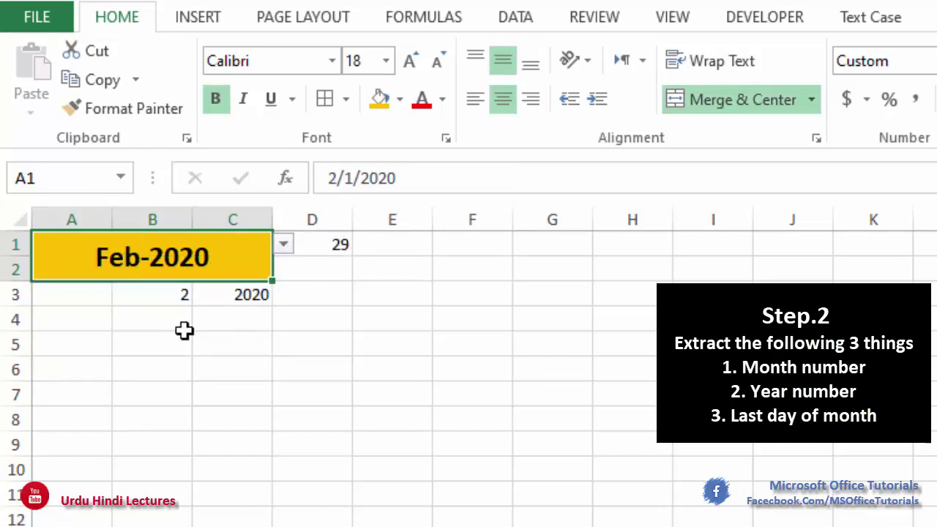
left_click(233, 300)
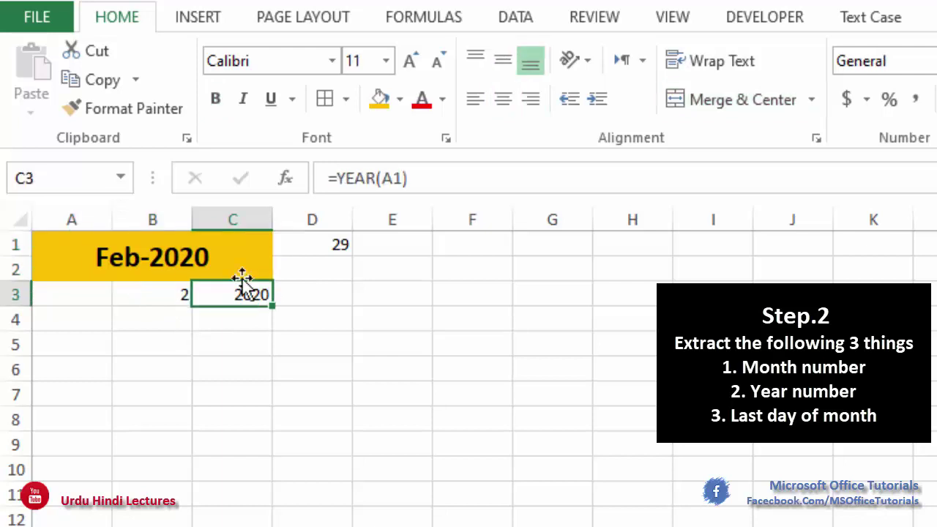
left_click(243, 272)
left_click(284, 244)
left_click_drag(283, 299, 286, 350)
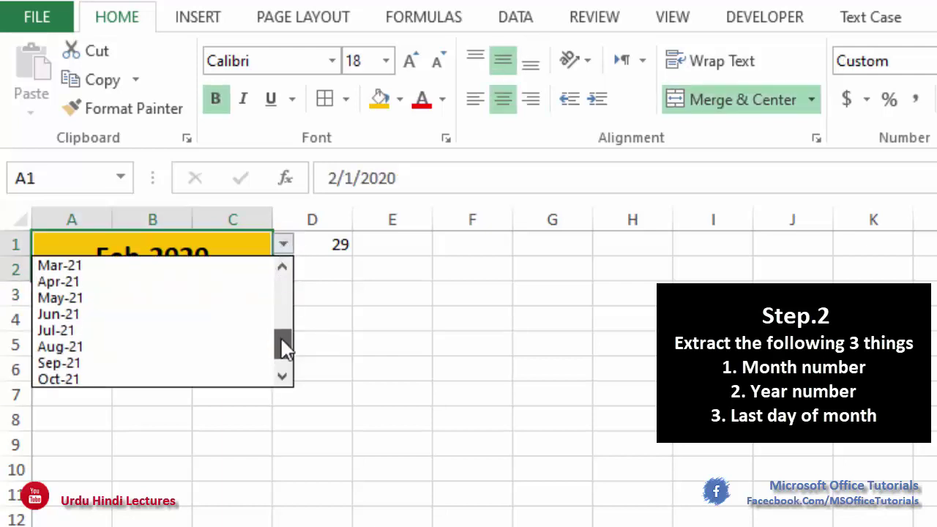
left_click(99, 366)
left_click(237, 299)
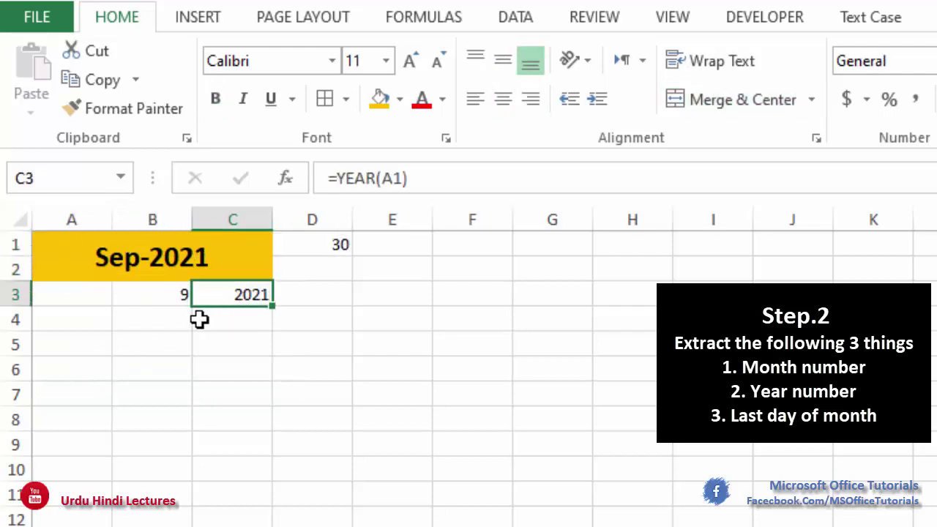
left_click(167, 298)
left_click(335, 244)
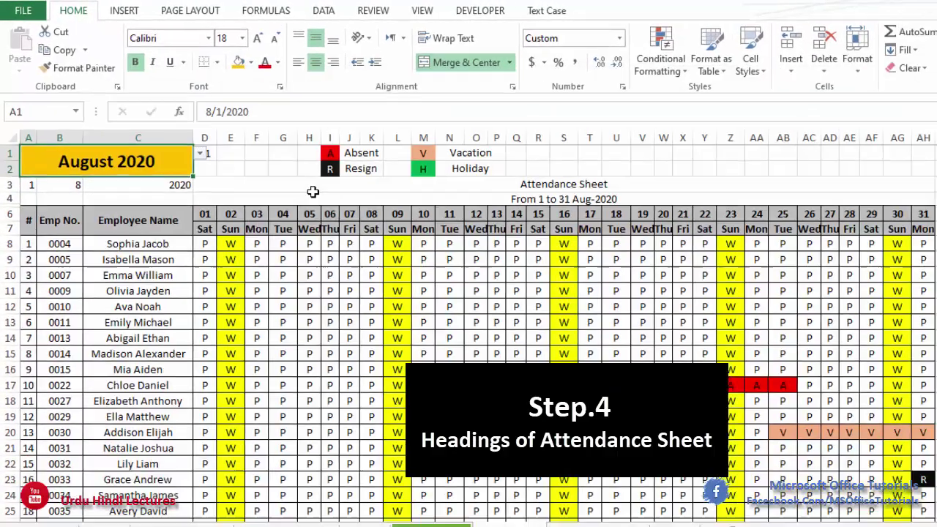
Step: Examine the title in D3 and the date-range heading formula in D4 of the finished sample attendance sheet
left_click(334, 259)
left_click(370, 185)
left_click(428, 201)
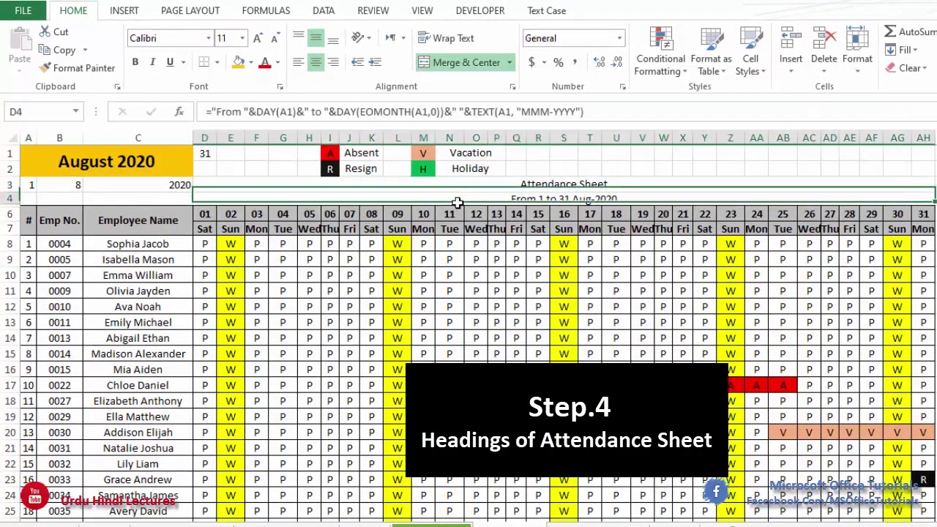
left_click(526, 184)
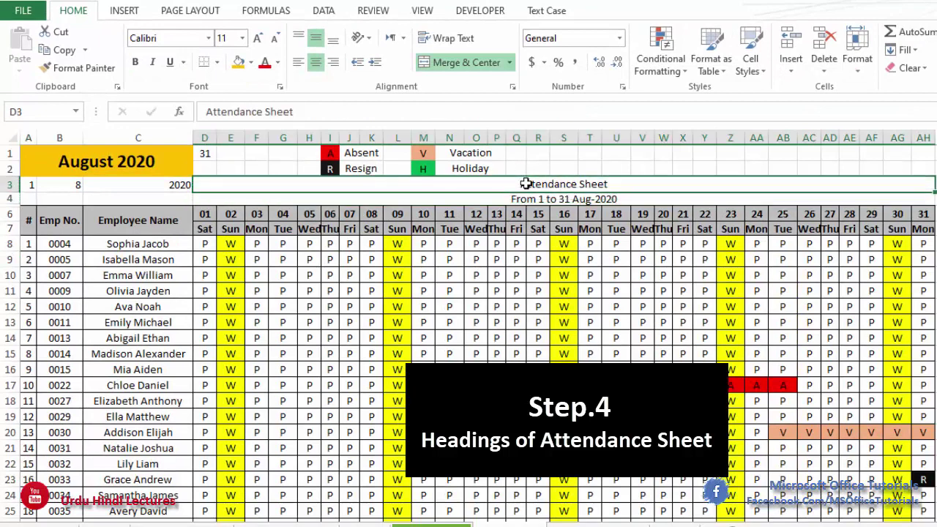
left_click(565, 201)
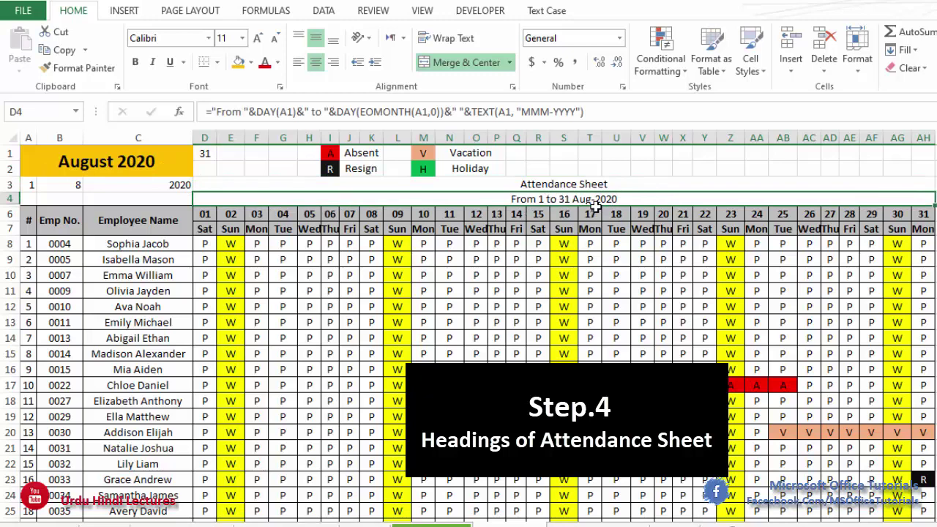
Step: Set the finished sample sheet's month to October 2020 to check its date-range heading, and return to the new sheet
left_click(178, 157)
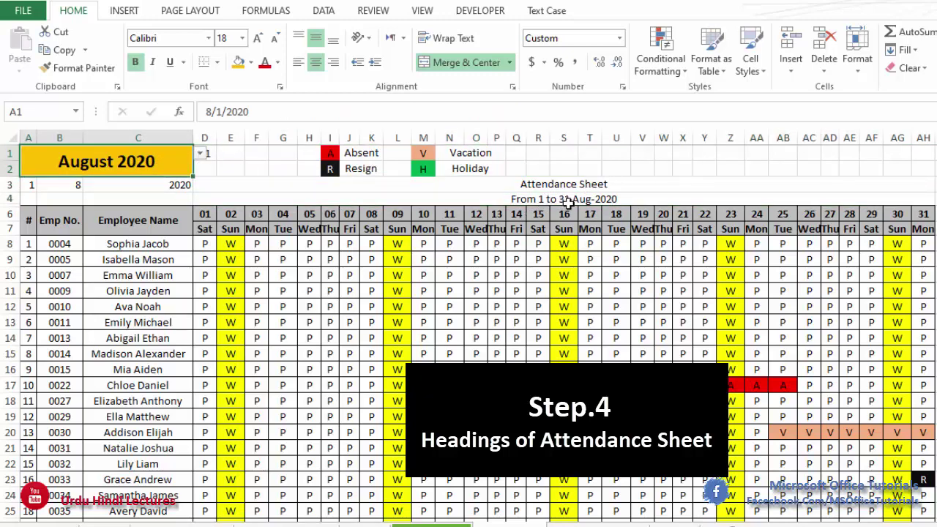
left_click(198, 154)
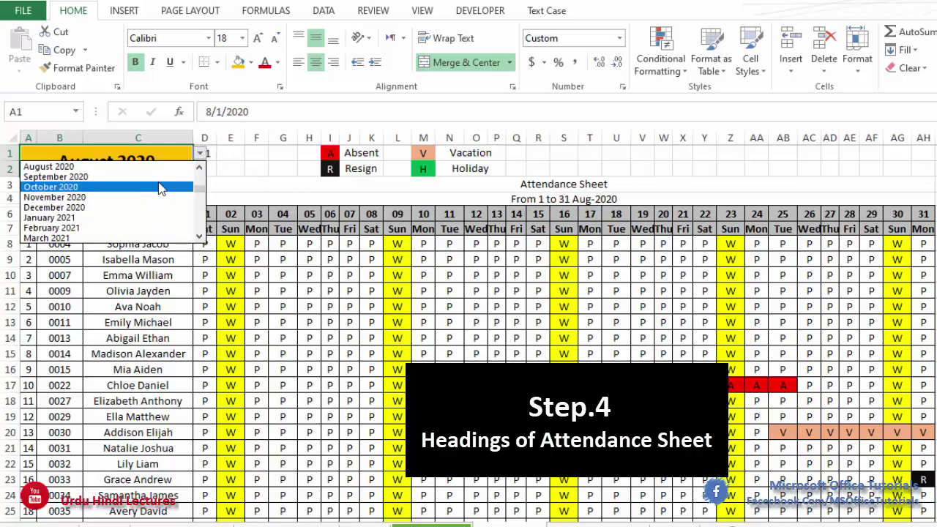
left_click(161, 188)
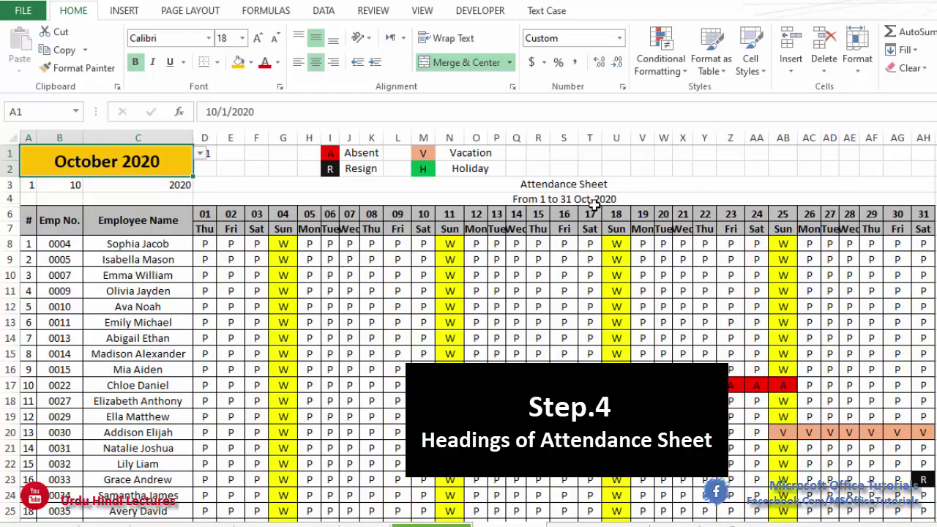
key("Right")
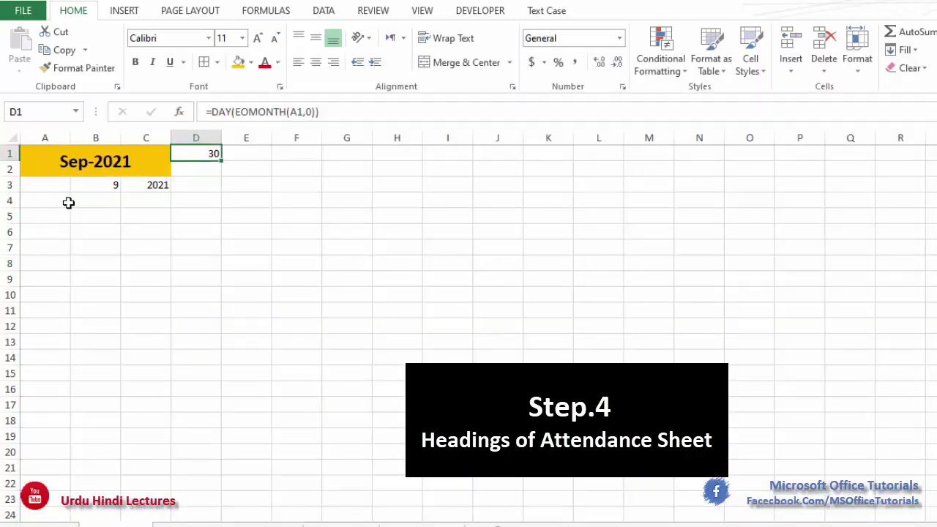
Step: Merge and center cells A4:K4 and enter the heading "Attendance Sheet" in them
left_click_drag(43, 200, 554, 200)
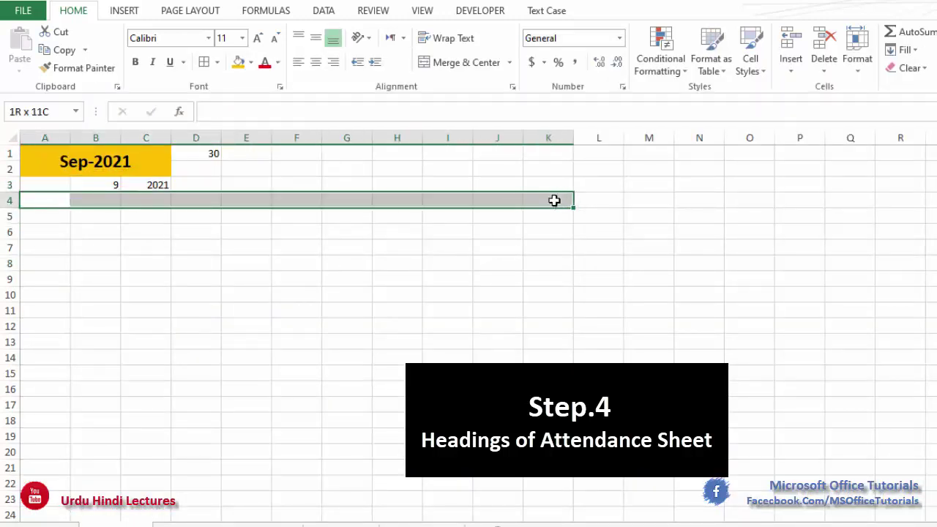
left_click(467, 65)
type("A")
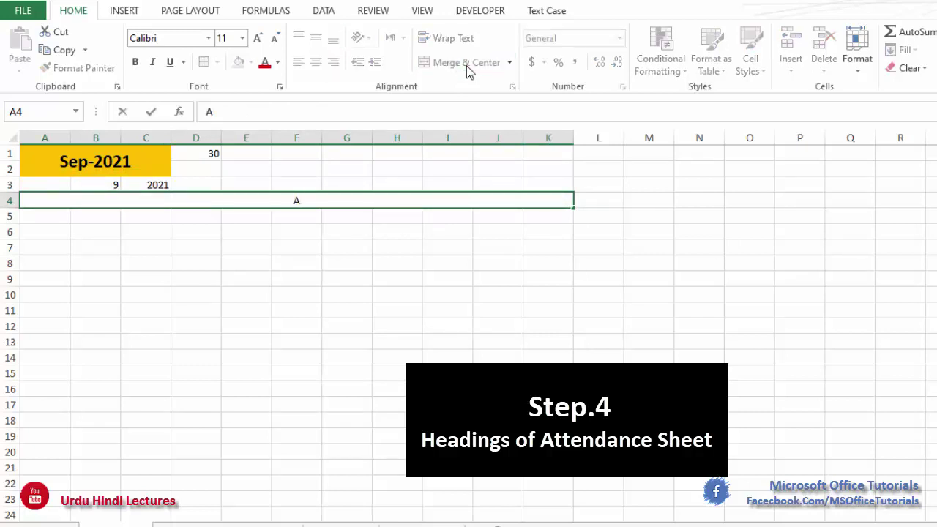
type("ttendance Sheet")
key("Return")
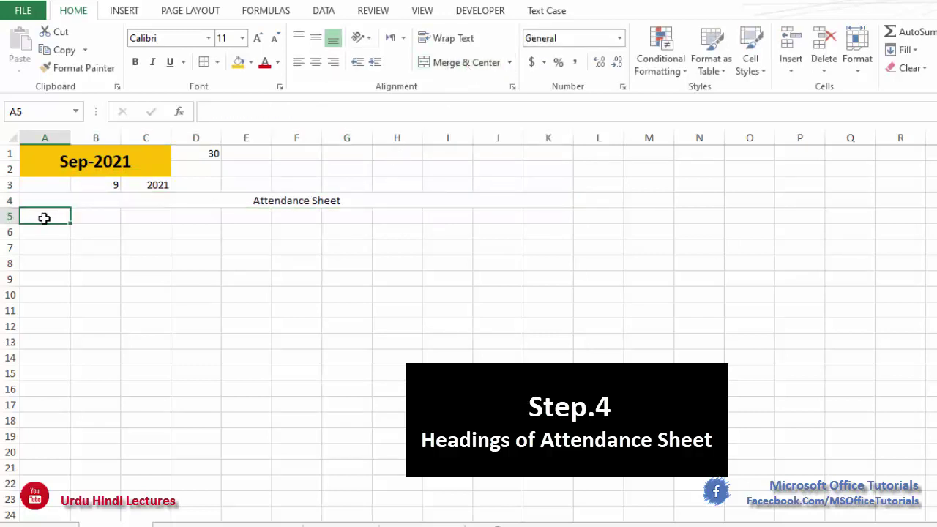
Step: Merge and center cells A5:K5 and enter the date-range heading formula ="From 1 to "&D1
left_click_drag(28, 222, 547, 221)
left_click(461, 62)
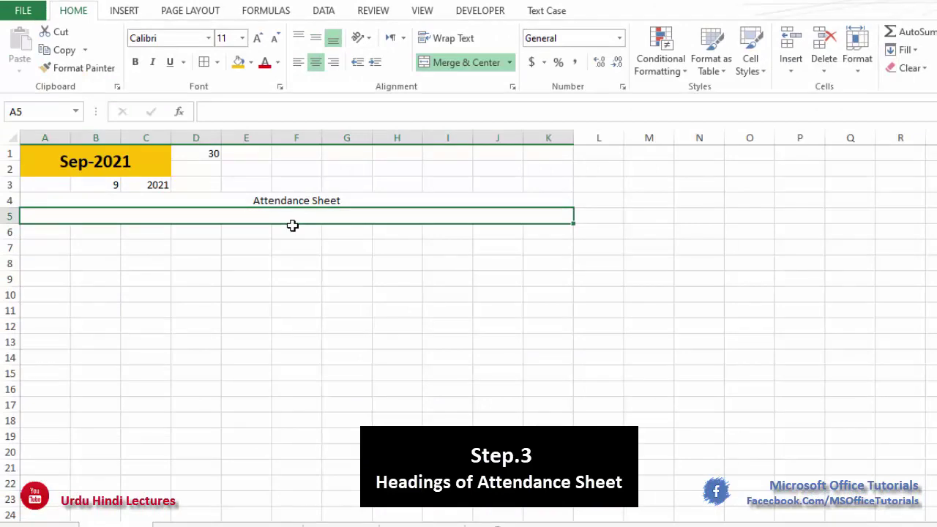
type("=\"")
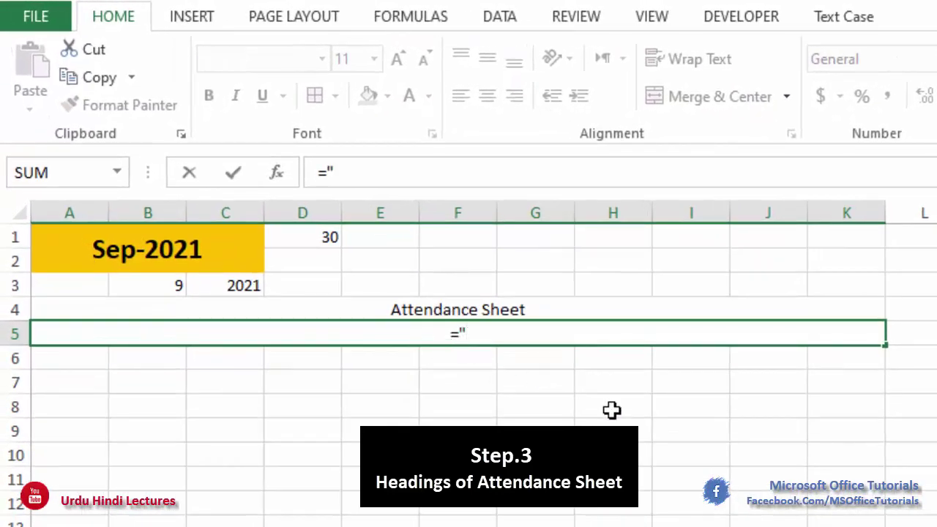
type("From ")
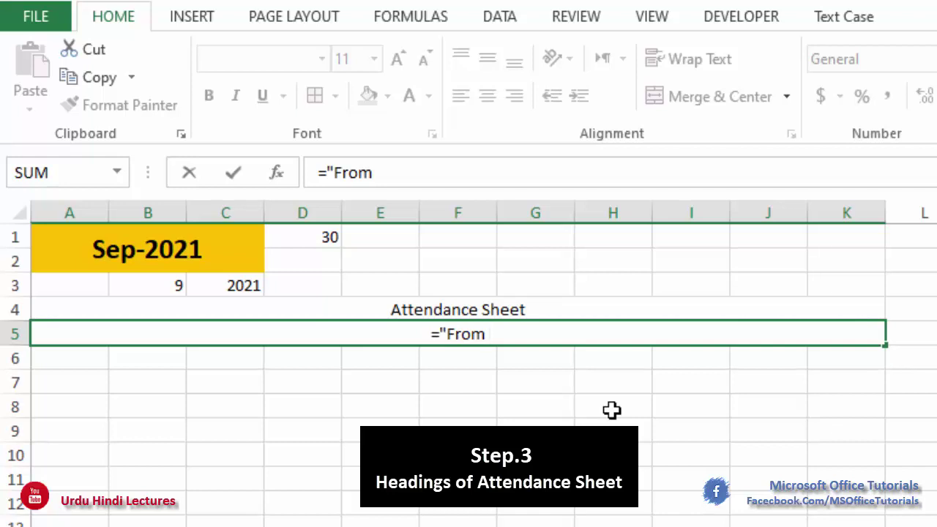
type("1 t")
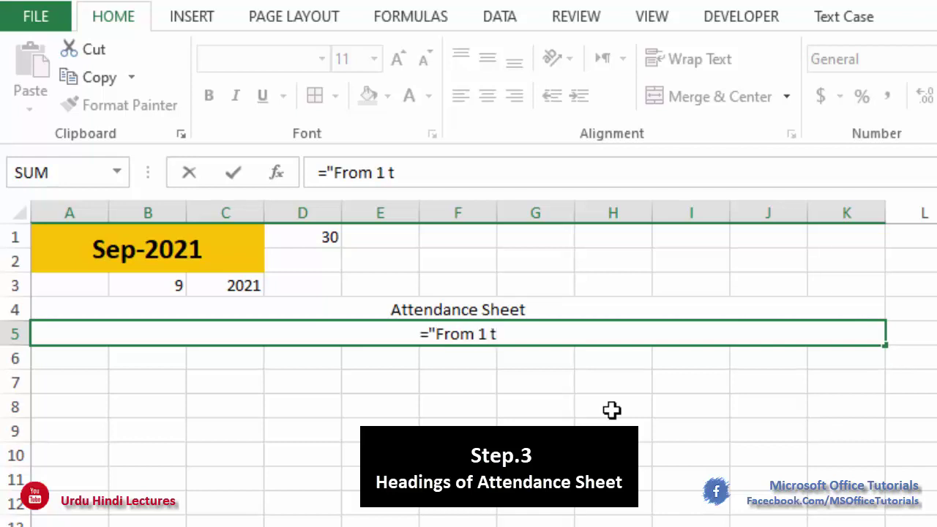
type("o \"")
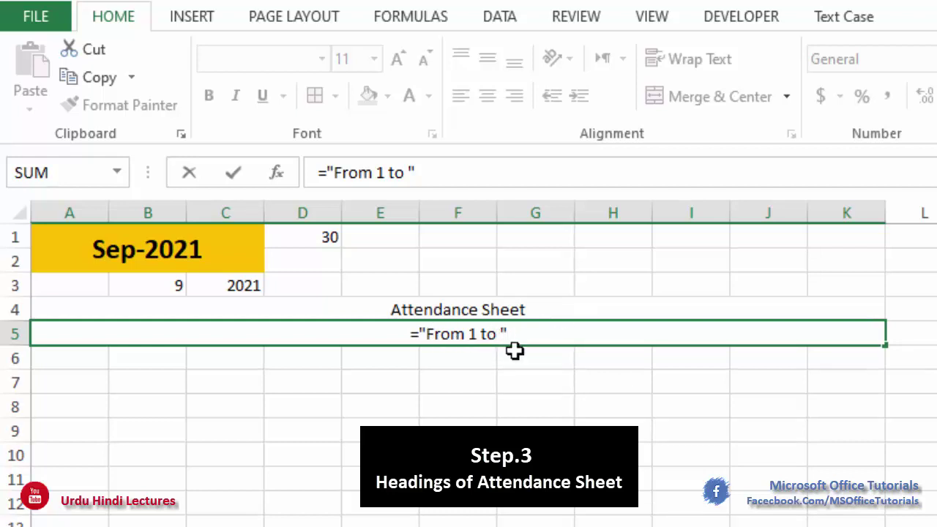
type("&")
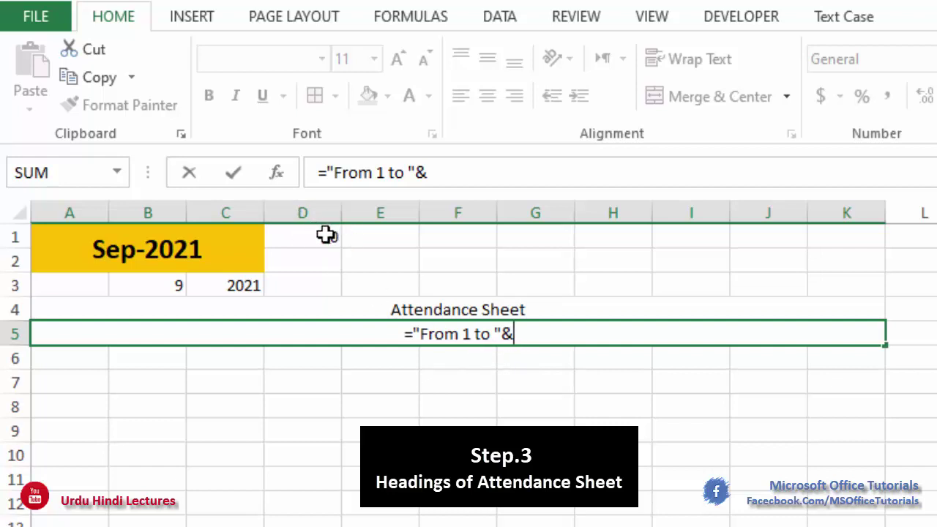
left_click(326, 235)
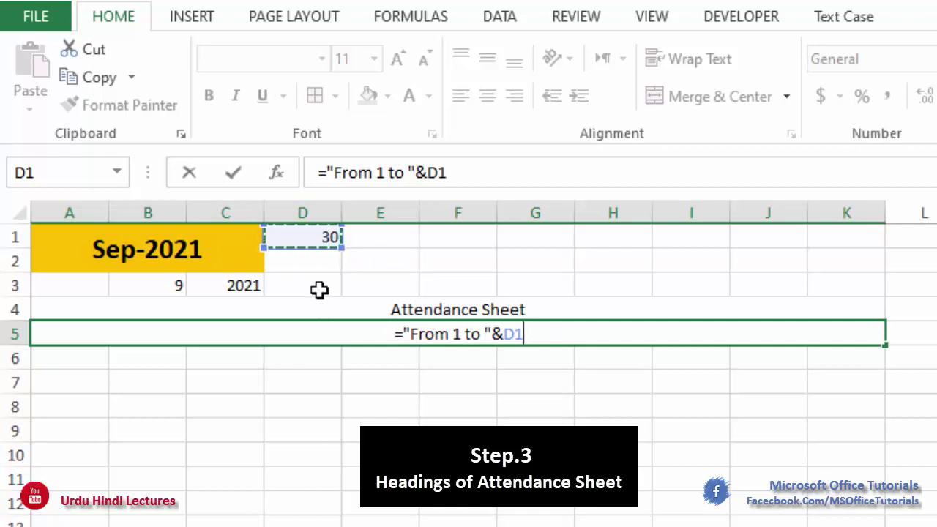
key("Return")
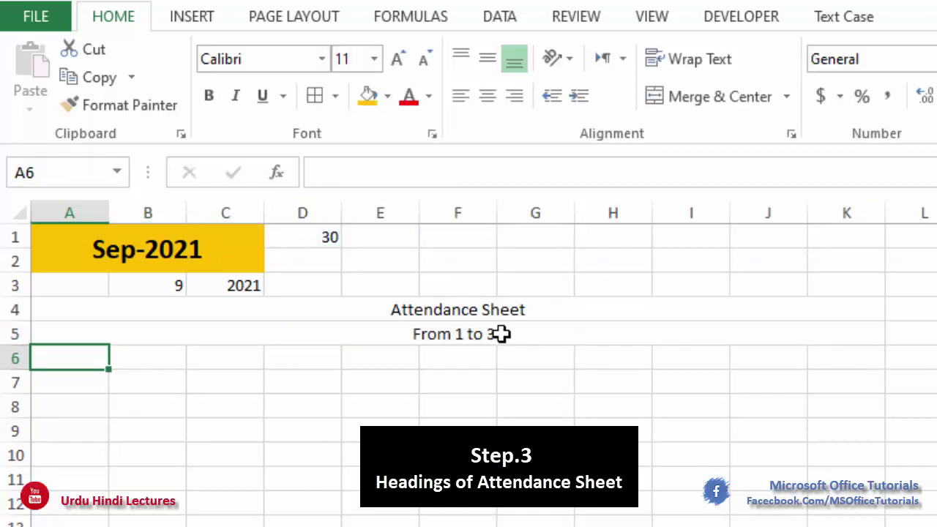
Step: Set the month in A1 to Feb-20 and check the last day in D1 and the date-range heading in A5
left_click(490, 352)
left_click(330, 333)
left_click(233, 249)
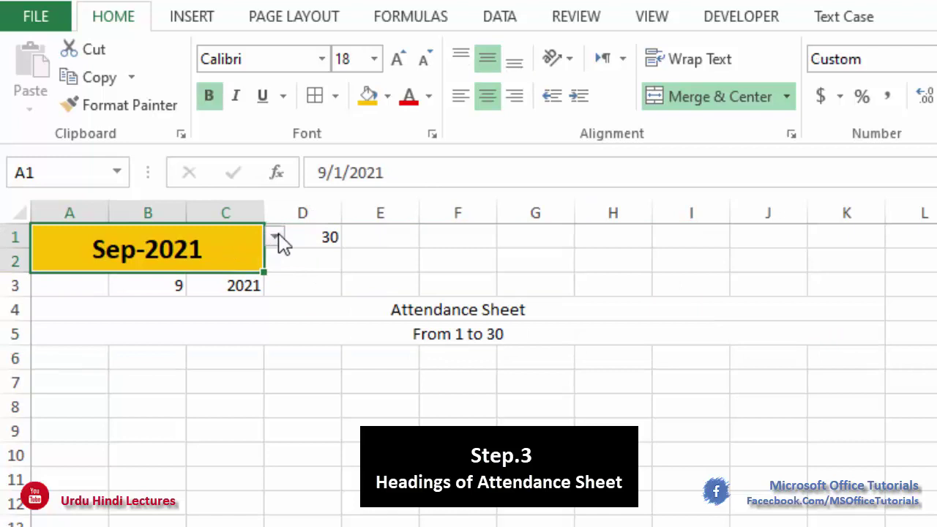
left_click(274, 236)
left_click(146, 272)
left_click(327, 236)
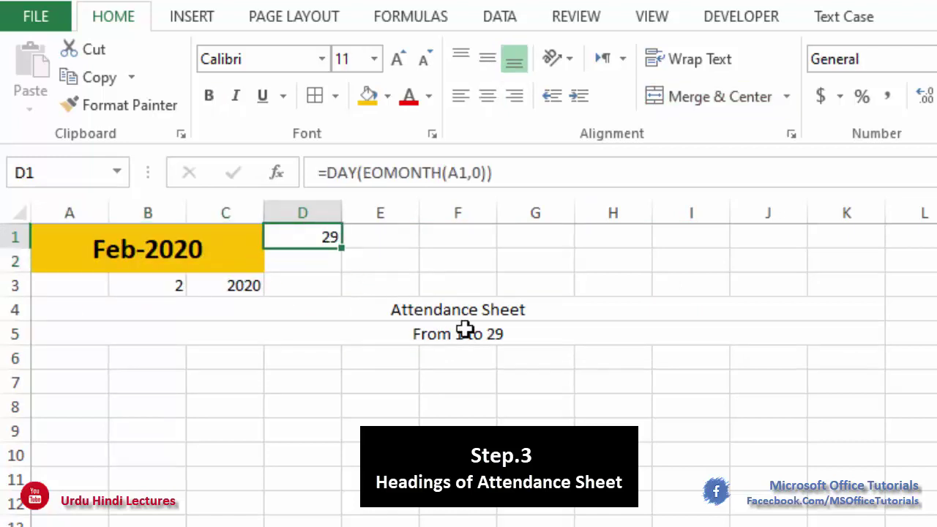
left_click(487, 341)
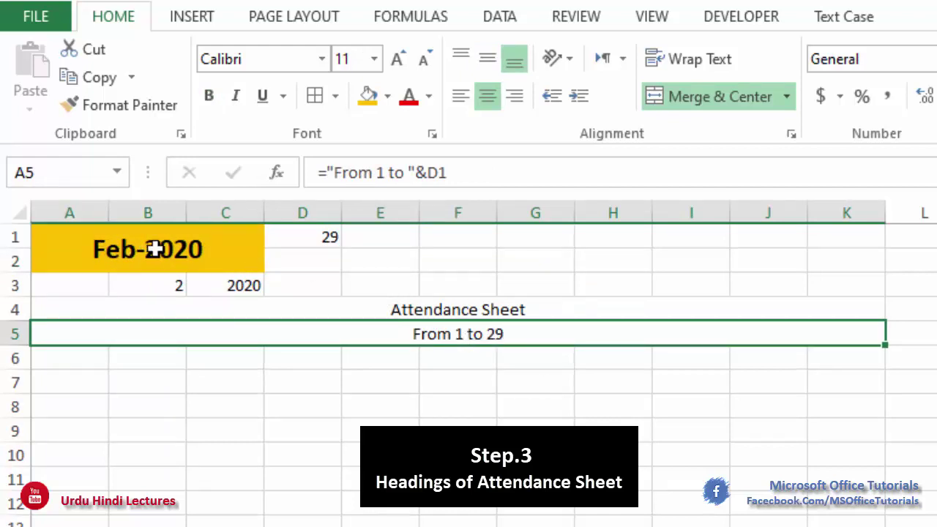
Step: Extend the date-range heading formula in A5 to ="From 1 to "&D1&TEXT(A1," mmm-yyyy")
double_click(524, 334)
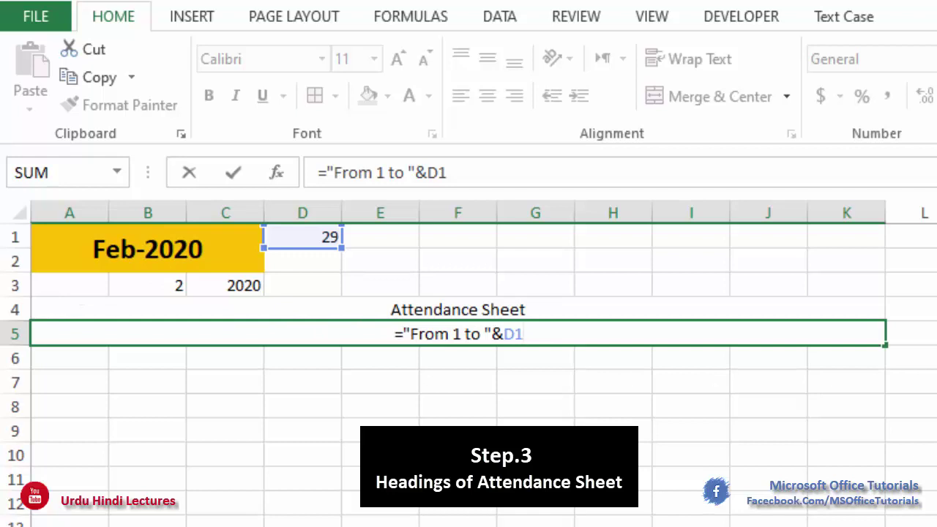
type("&")
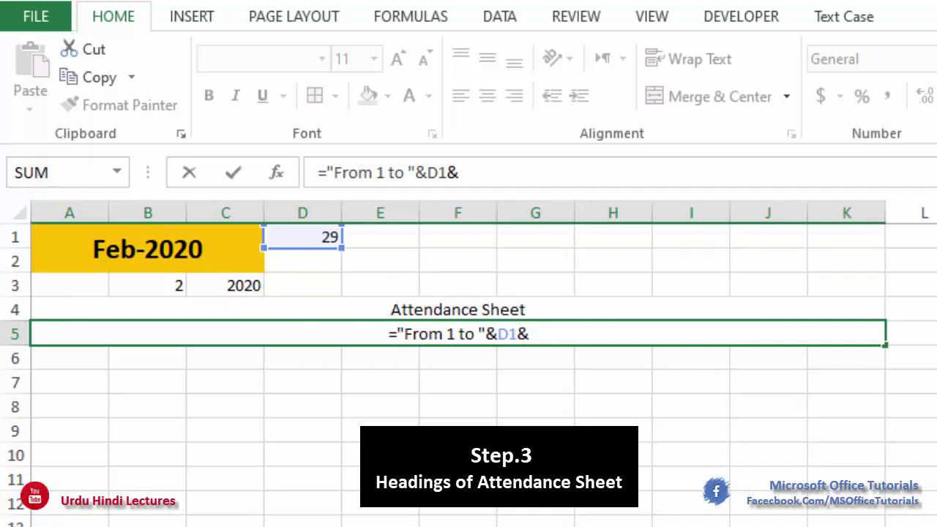
type("text")
key("Tab")
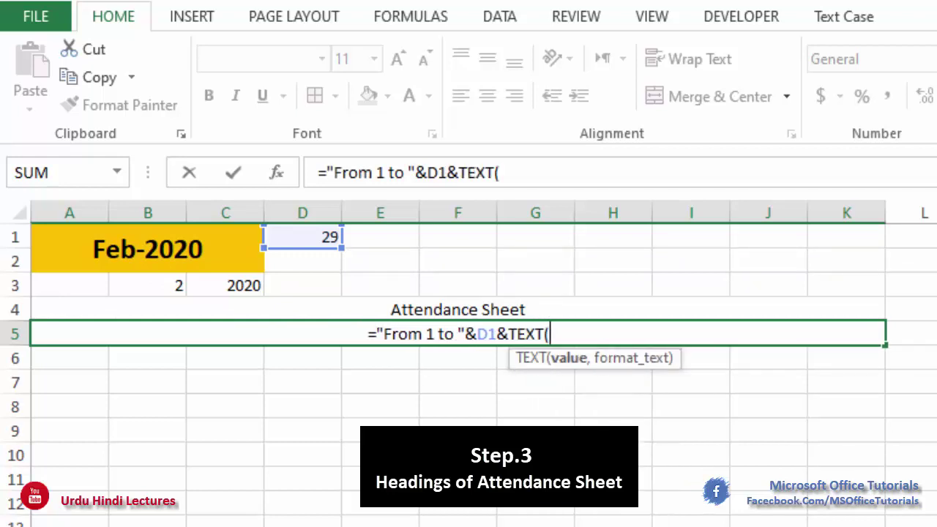
left_click(221, 249)
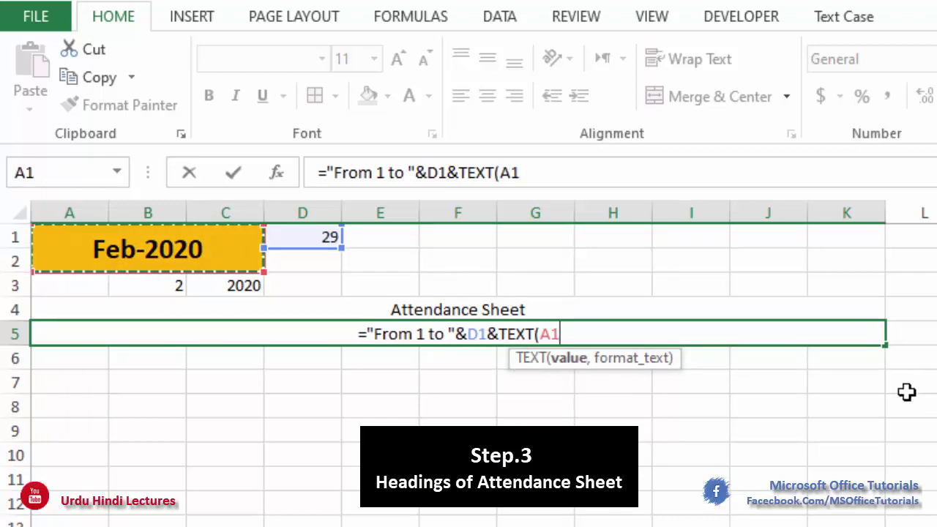
type(",")
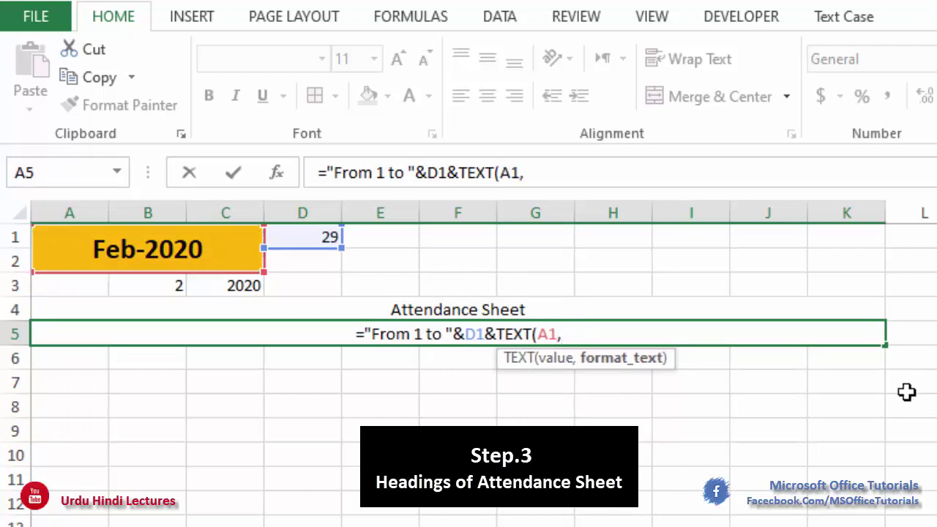
type("\"")
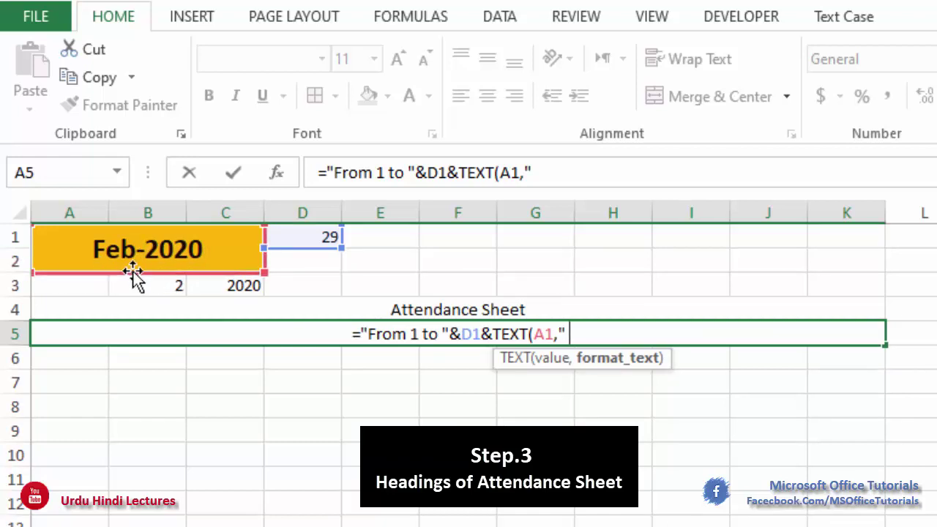
type("mmm")
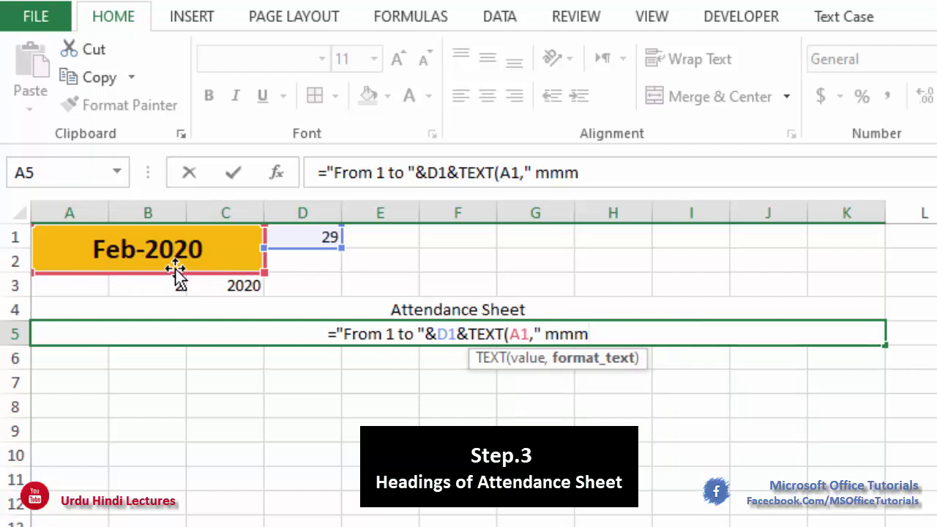
type("-yy")
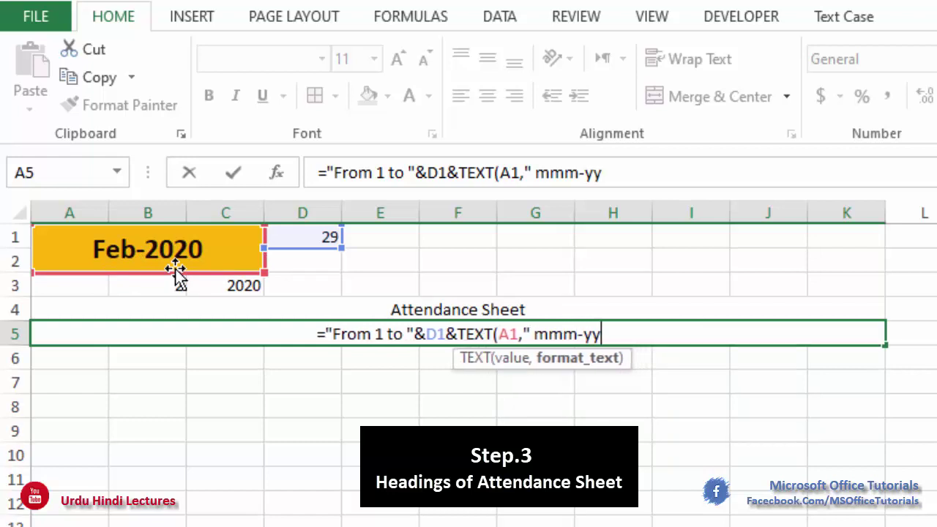
type("yy\")")
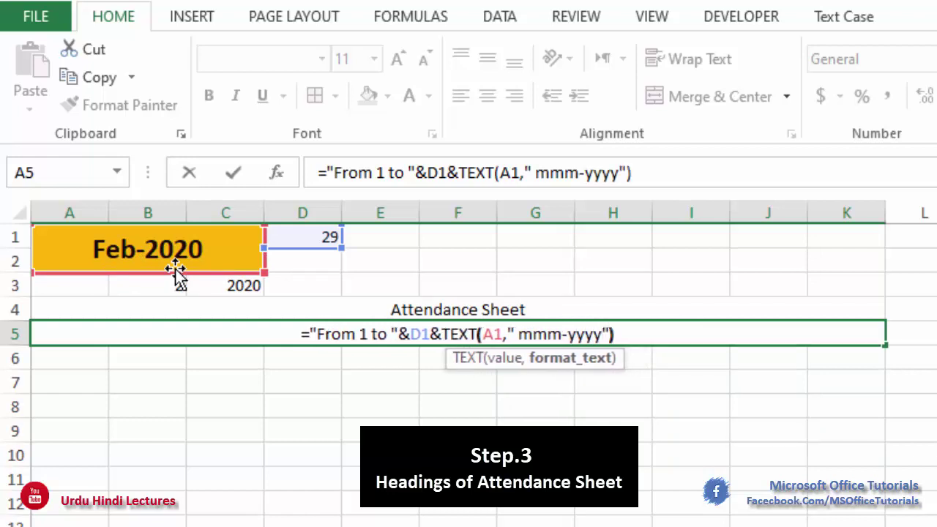
key("Return")
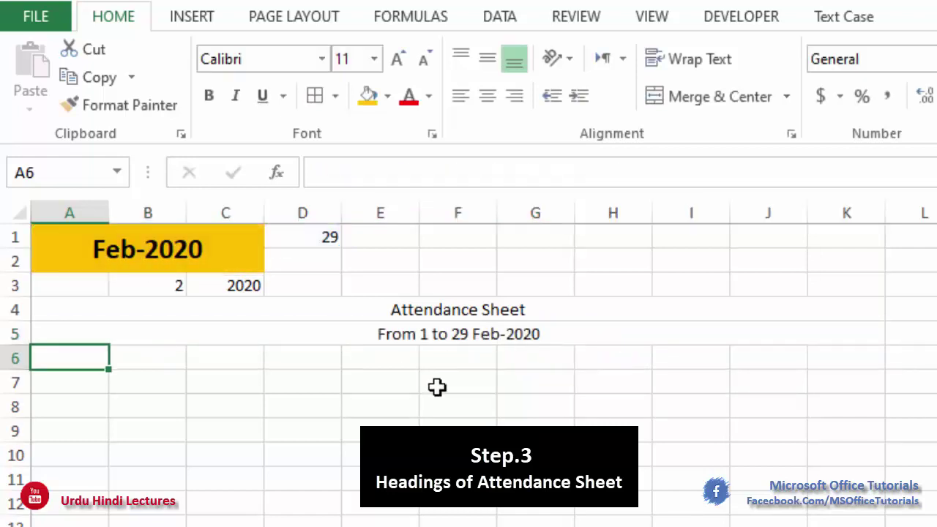
left_click(508, 336)
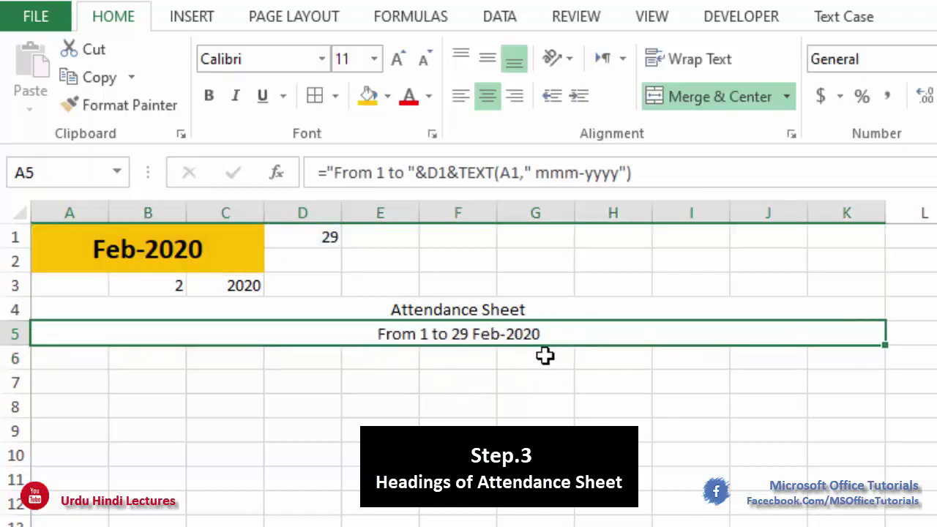
Step: Set the month in A1 to May-20 and then to Jul-20, checking the date-range heading in A5
left_click(223, 255)
left_click(273, 236)
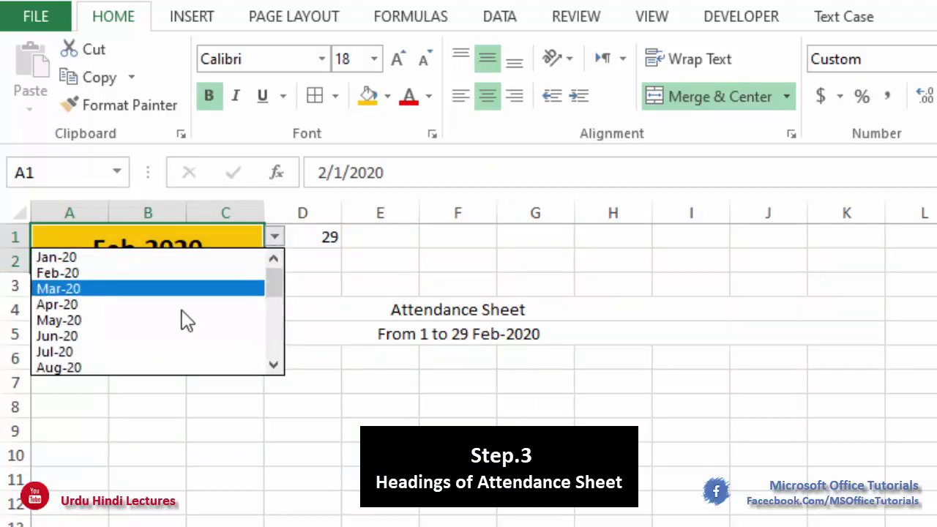
left_click(181, 321)
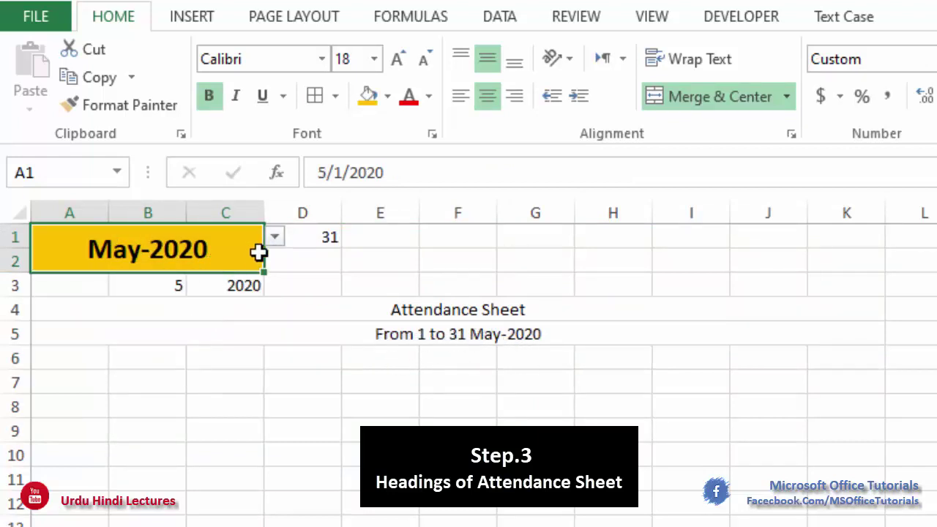
left_click(274, 236)
left_click(241, 354)
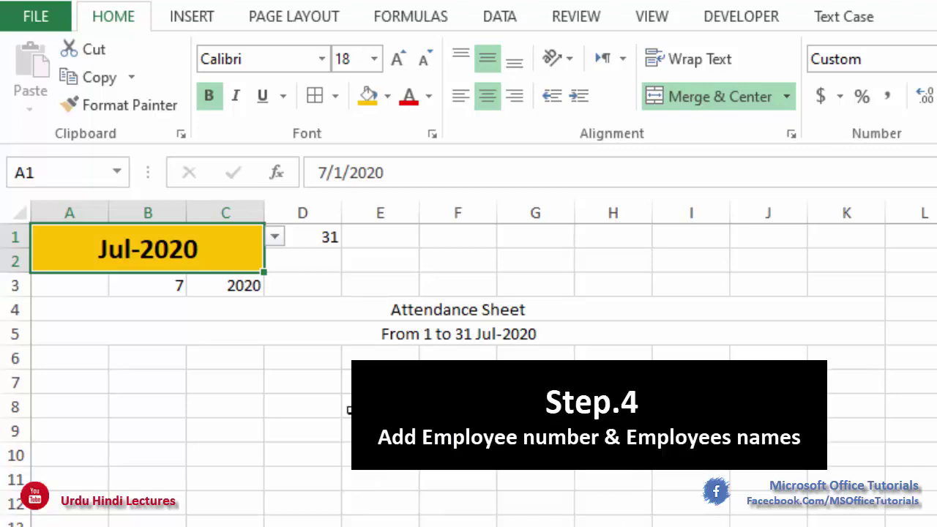
left_click_drag(71, 359, 180, 361)
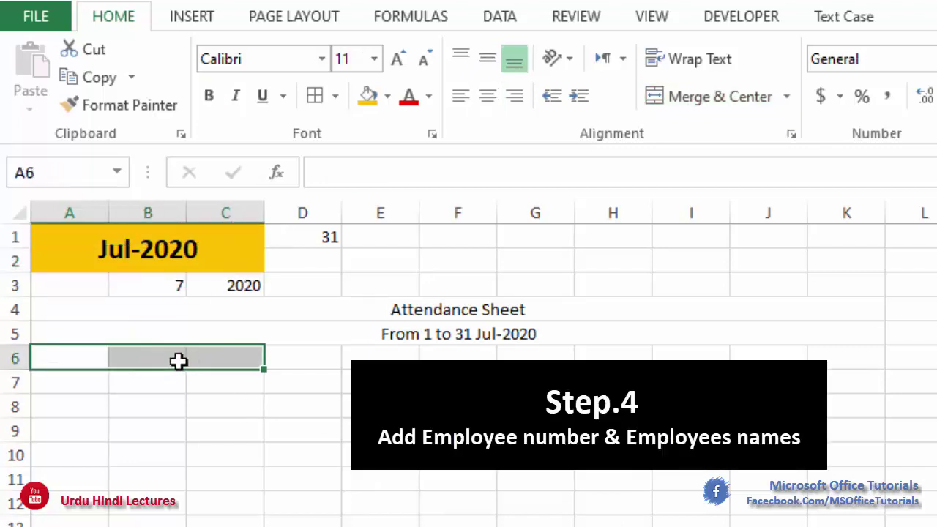
left_click_drag(96, 362, 112, 498)
left_click(142, 461)
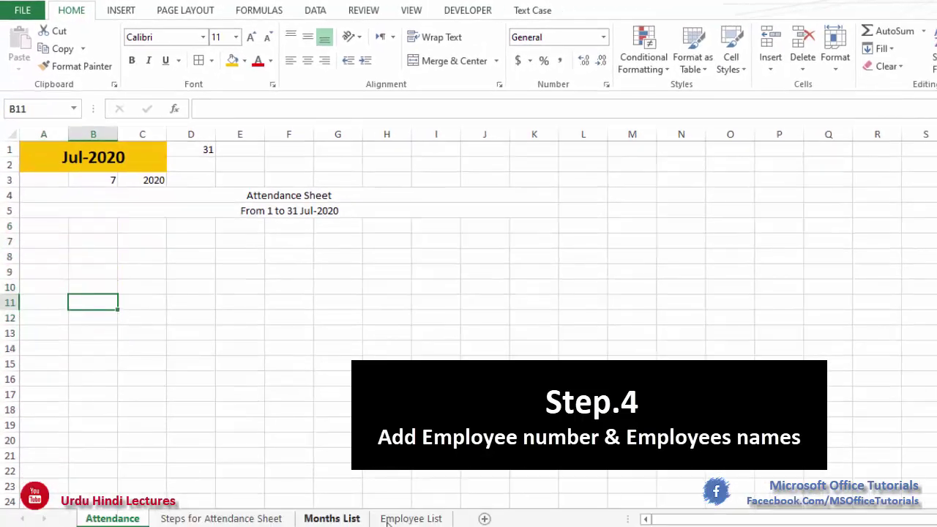
Step: Copy the employee number and name table B2:C53 from the Employee List sheet to A7 of the Attendance sheet
left_click(388, 522)
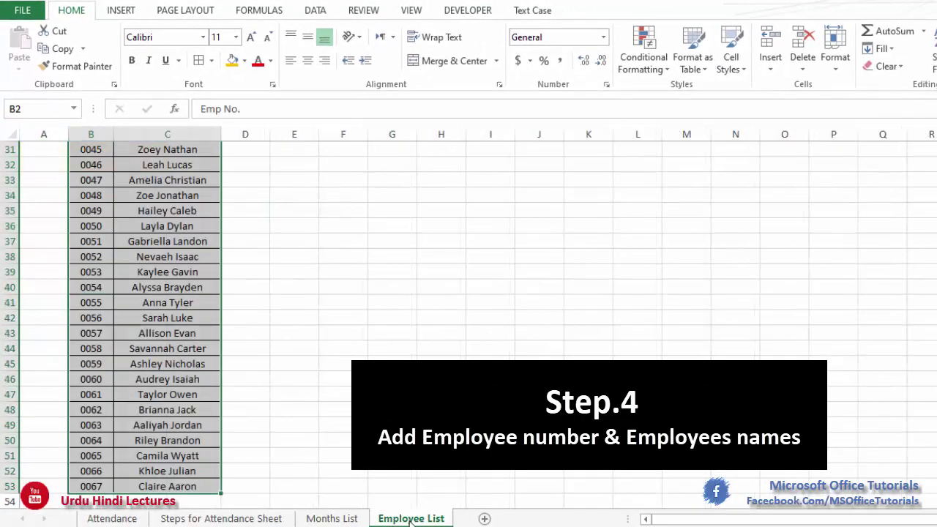
scroll(268, 442, "up", 10)
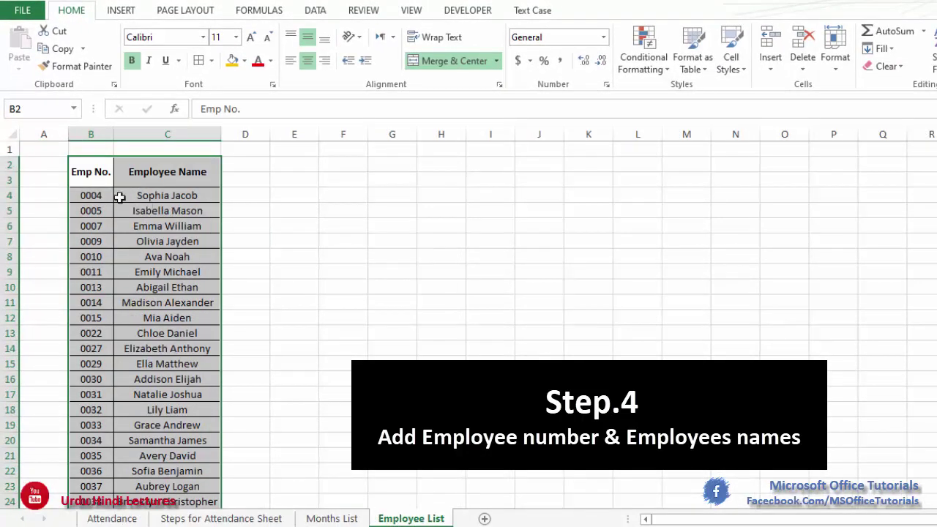
left_click_drag(89, 176, 174, 445)
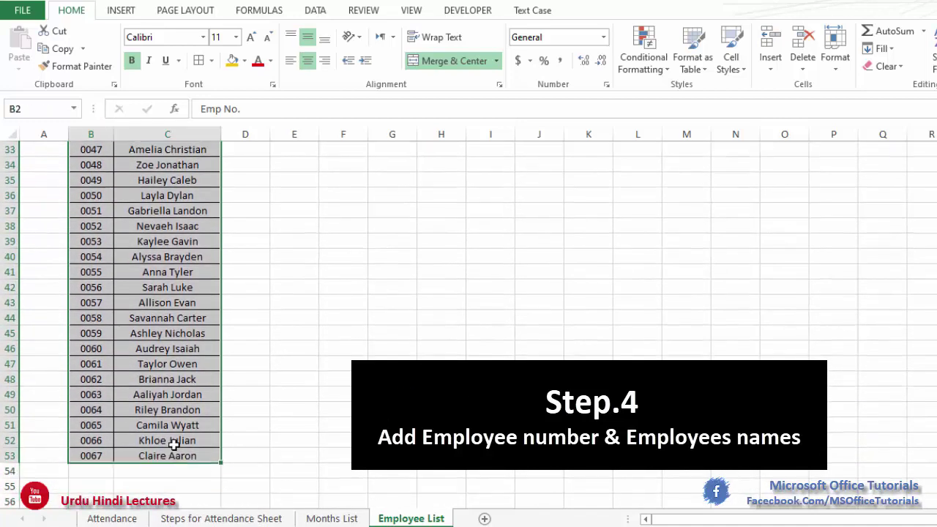
key("ctrl+c")
left_click(112, 518)
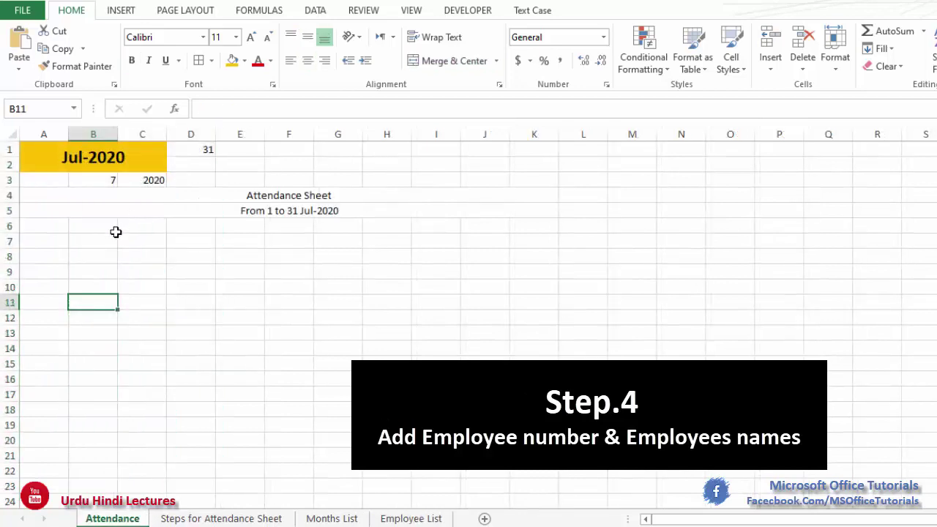
left_click(41, 243)
key("ctrl+v")
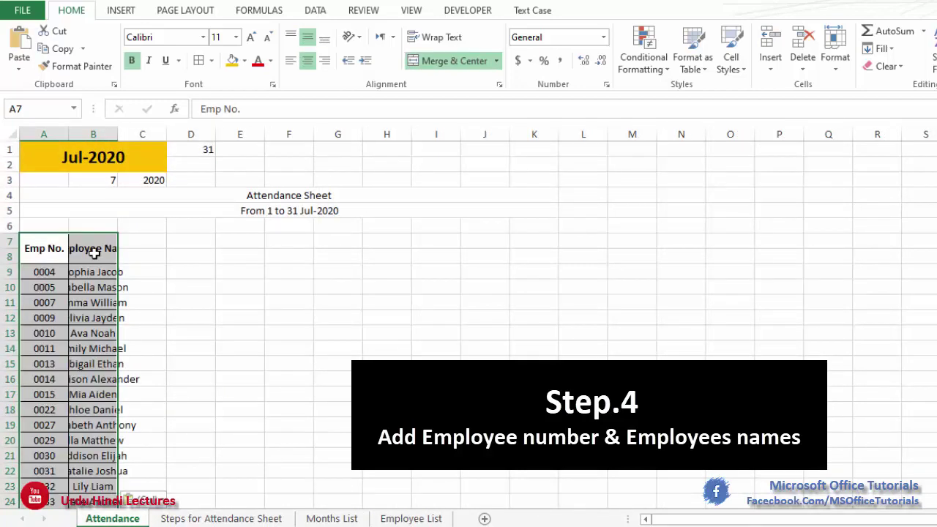
Step: Auto-fit the column widths of the whole Attendance sheet
left_click(11, 133)
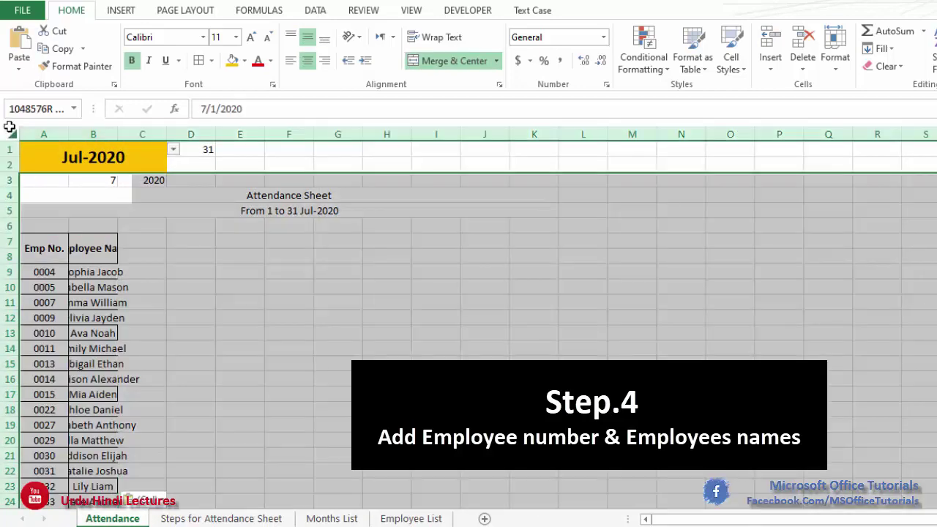
double_click(69, 134)
left_click(139, 291)
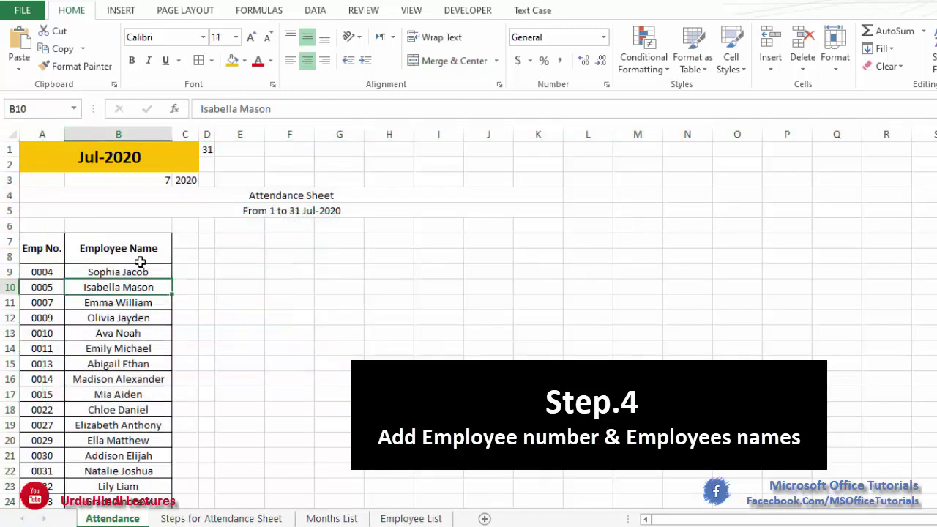
left_click(187, 227)
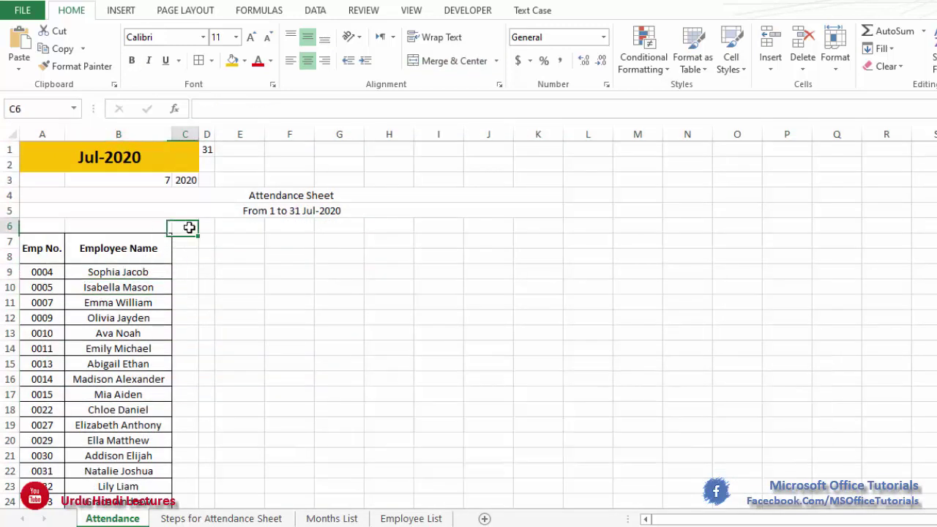
left_click_drag(187, 238, 447, 240)
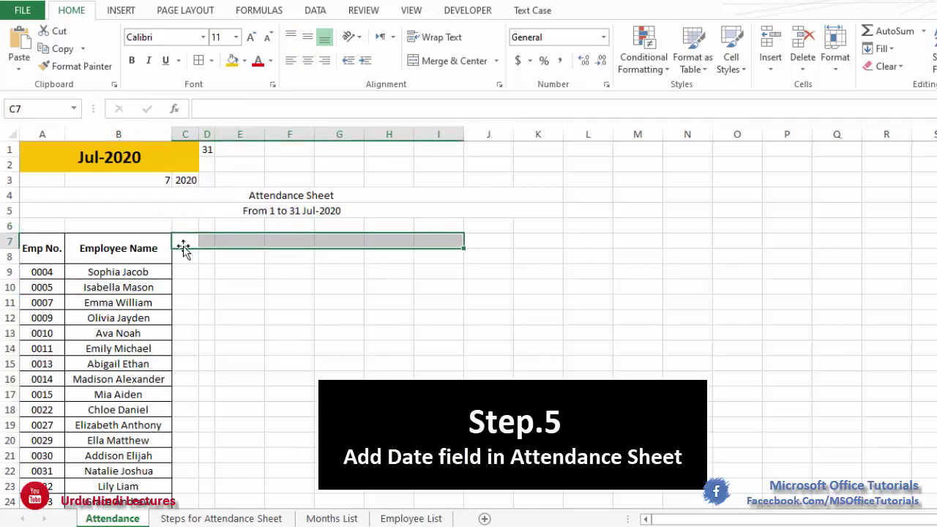
left_click_drag(183, 244, 447, 241)
left_click(195, 240)
left_click(292, 213)
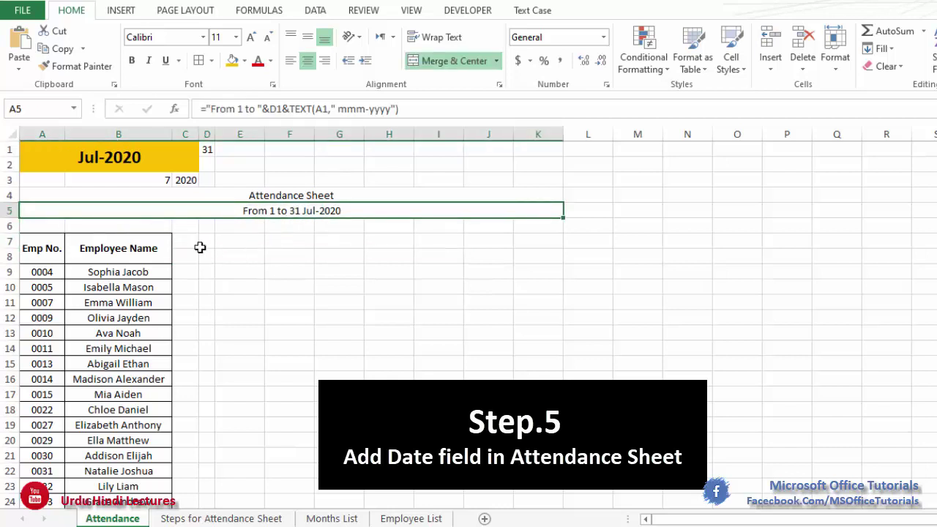
left_click_drag(184, 240, 849, 240)
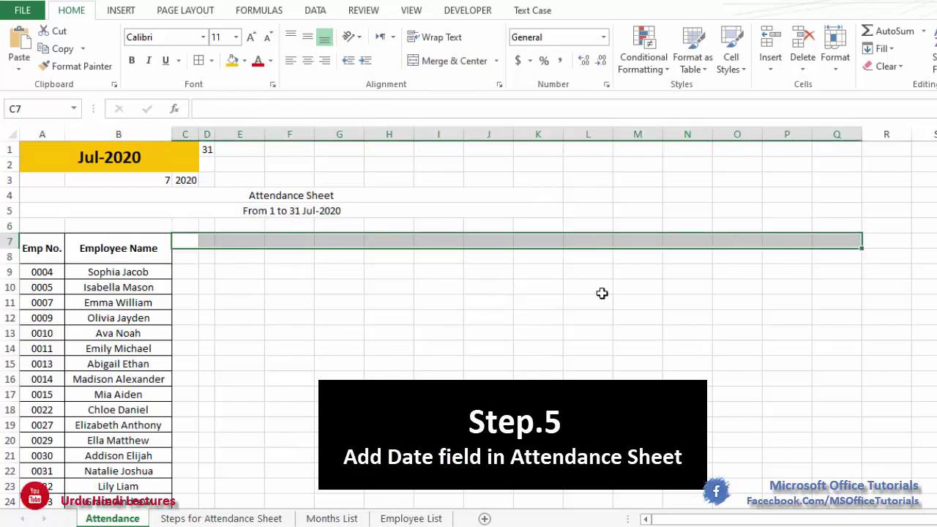
left_click(602, 293)
Step: Enter the day numbers 1 to 5 in C6:G6 and fill the series across row 6 up to 31 in AG6
left_click(194, 228)
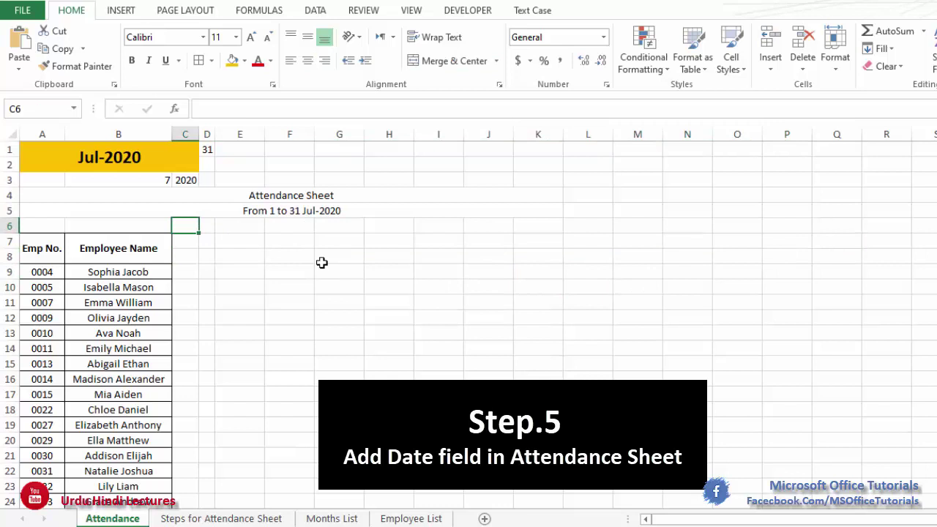
type("1")
key("Tab")
type("2")
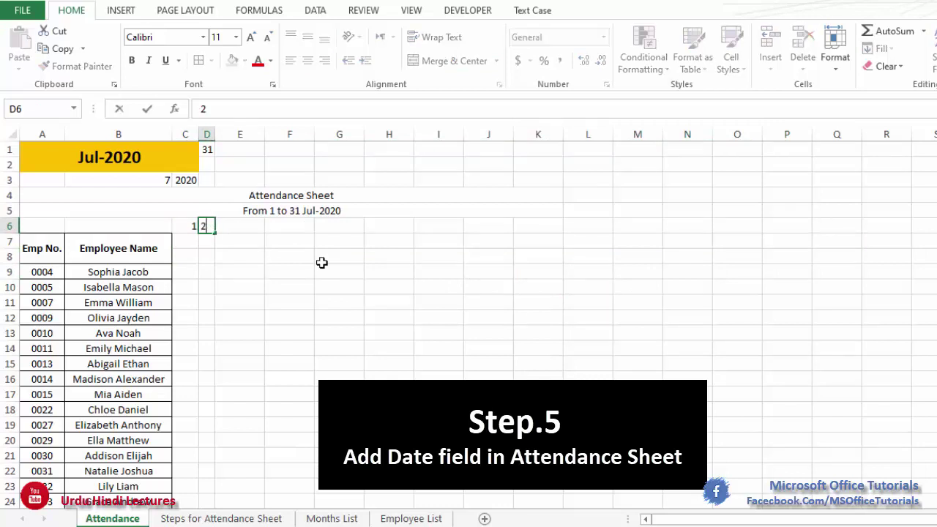
key("Tab")
type("3")
key("Tab")
type("4")
key("Tab")
type("5")
key("Tab")
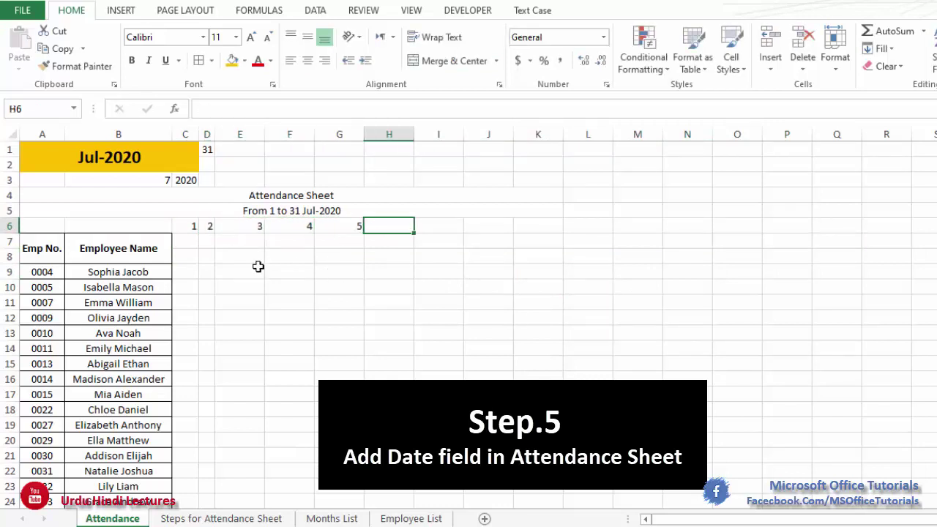
left_click_drag(187, 229, 849, 219)
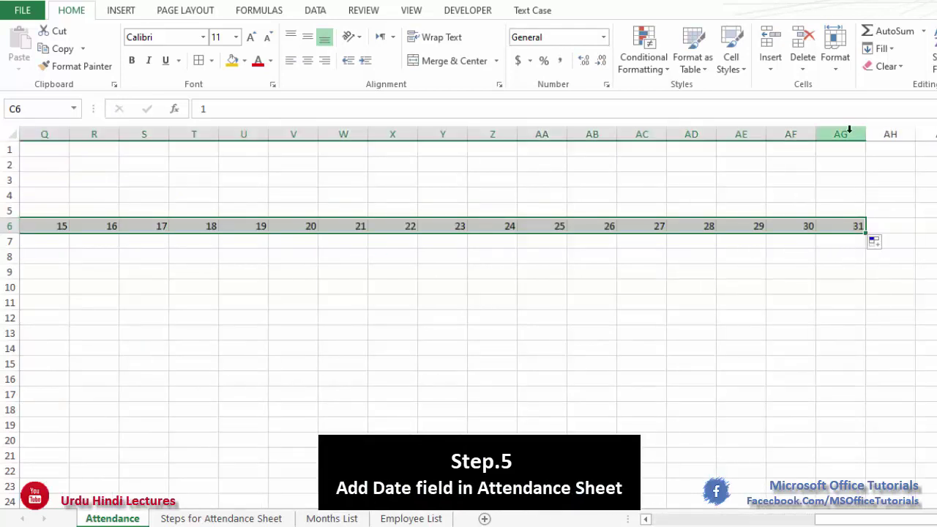
Step: Auto-fit the widths of the day-number columns up to AG
left_click_drag(842, 134, 791, 134)
left_click_drag(414, 125, 2, 132)
double_click(198, 128)
left_click(414, 290)
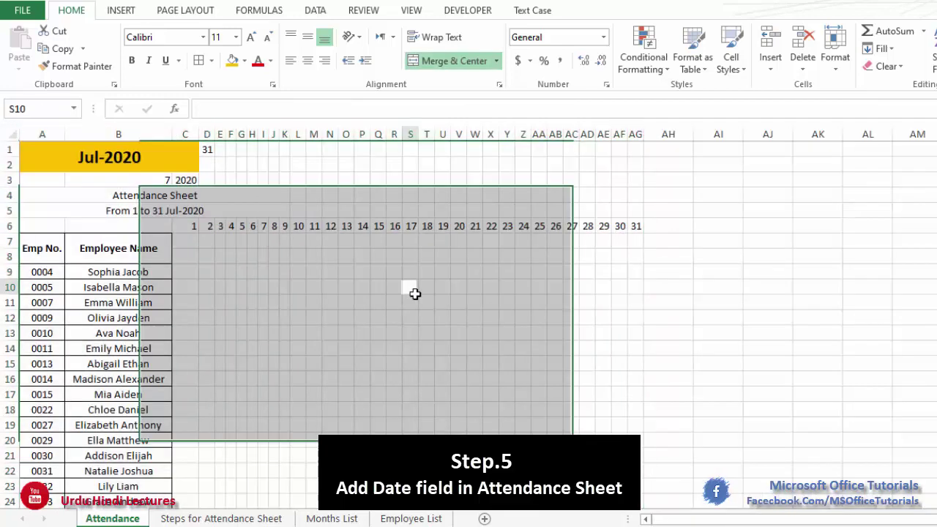
left_click(183, 241)
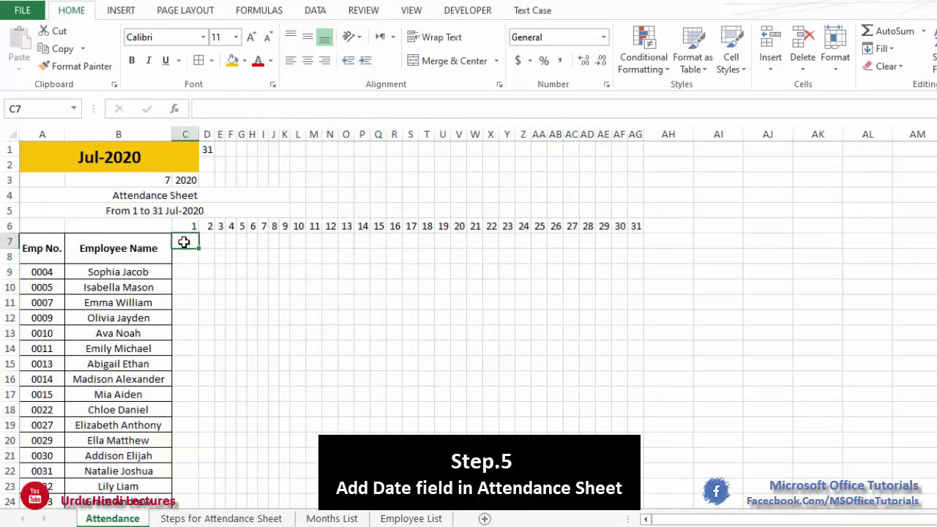
Step: Unmerge the "Attendance Sheet" heading and merge and center it across A4:AG4
left_click_drag(128, 196, 605, 196)
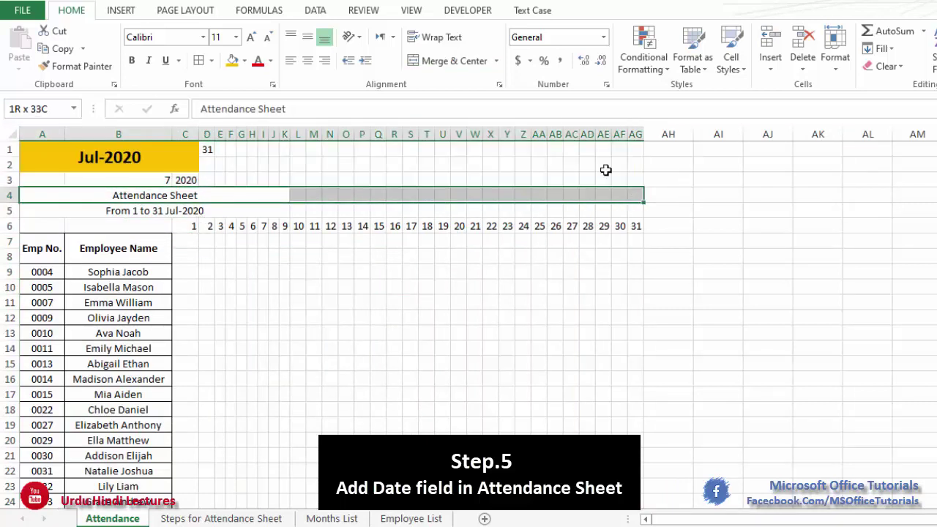
left_click(473, 62)
left_click(473, 61)
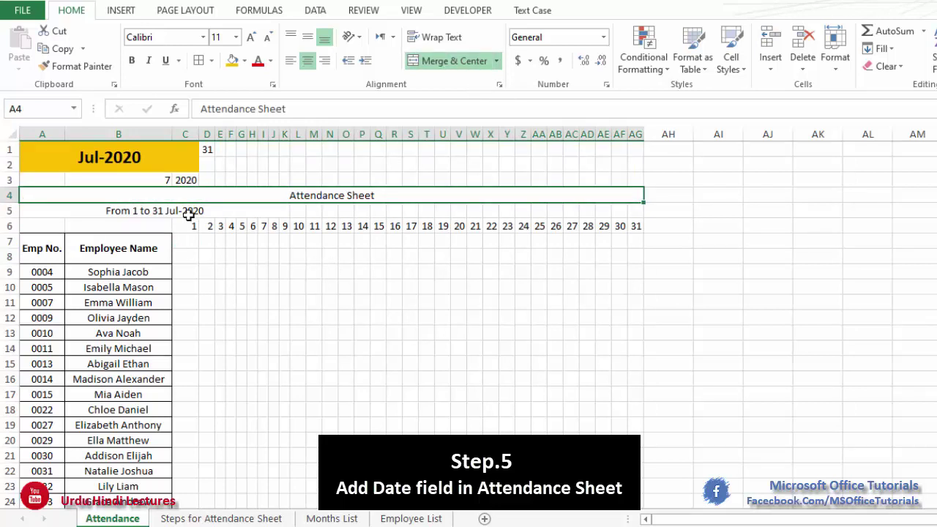
Step: Merge and center the date-range heading across A5:AG5, and make both headings in rows 4 and 5 bold and larger
left_click_drag(188, 211, 635, 211)
left_click(439, 63)
left_click_drag(407, 195, 408, 211)
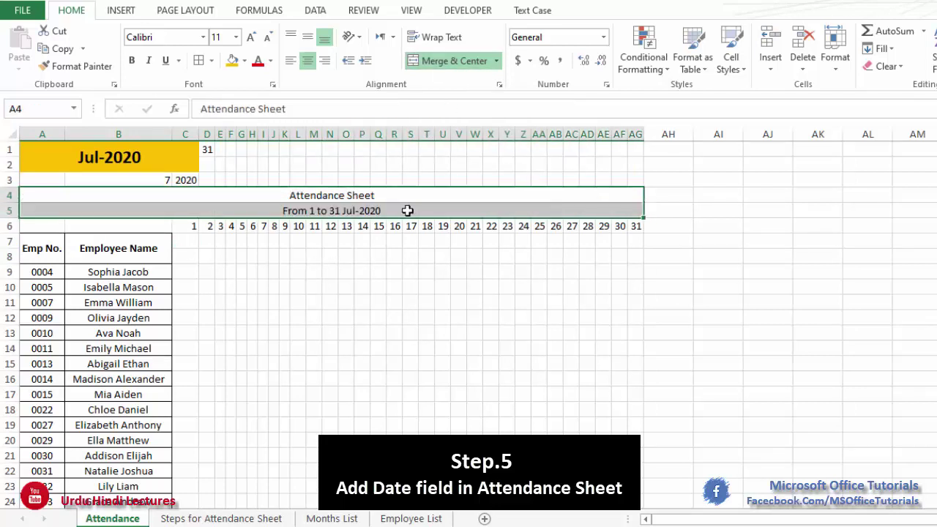
key("ctrl+b")
left_click(251, 37)
Step: Start an IF formula in C7 that tests whether the day number in C6 is less than or equal to D1
left_click(192, 248)
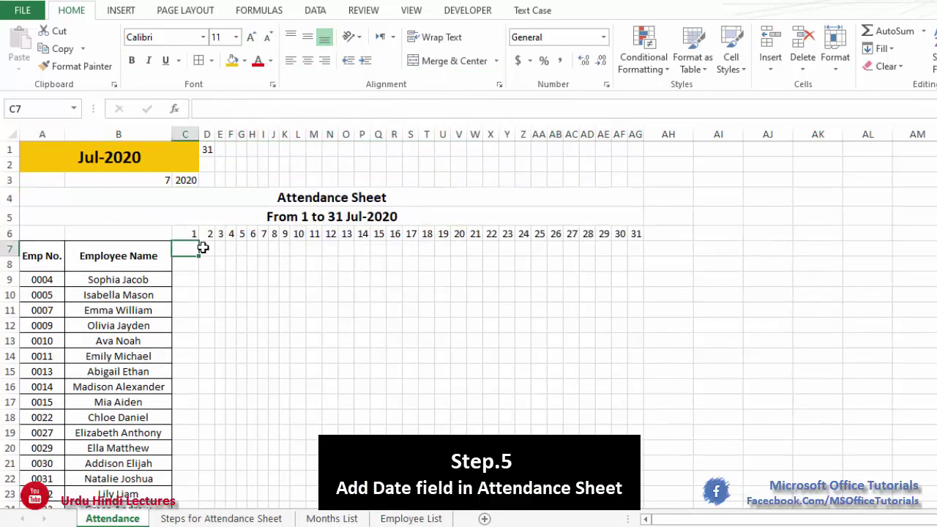
type("=if")
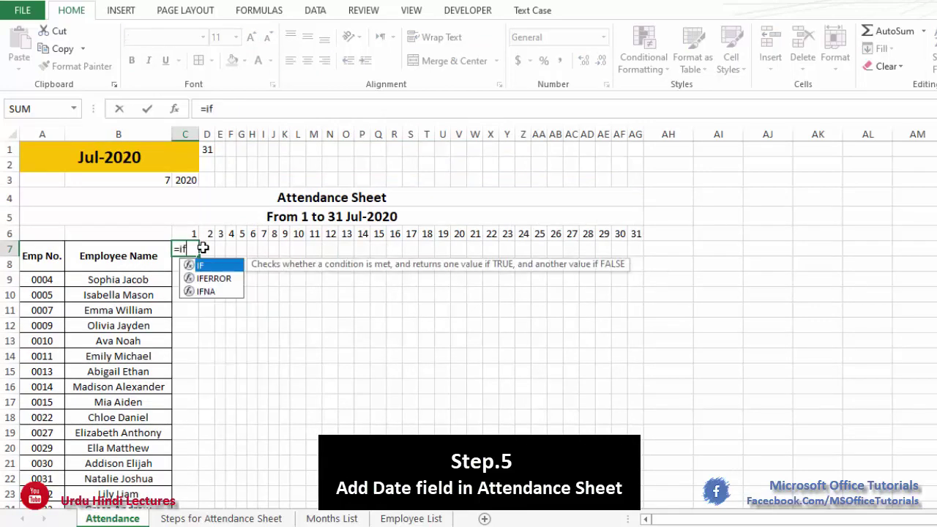
key("Tab")
left_click(186, 234)
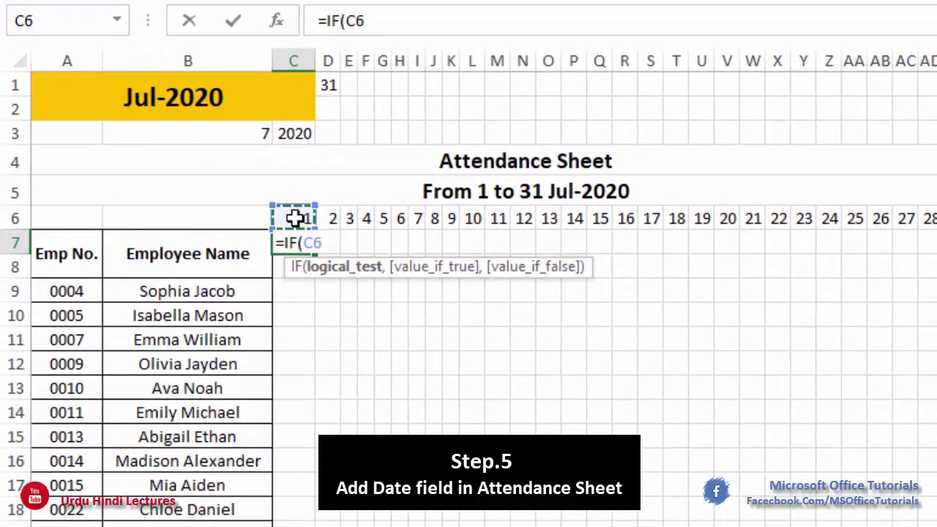
type("<=")
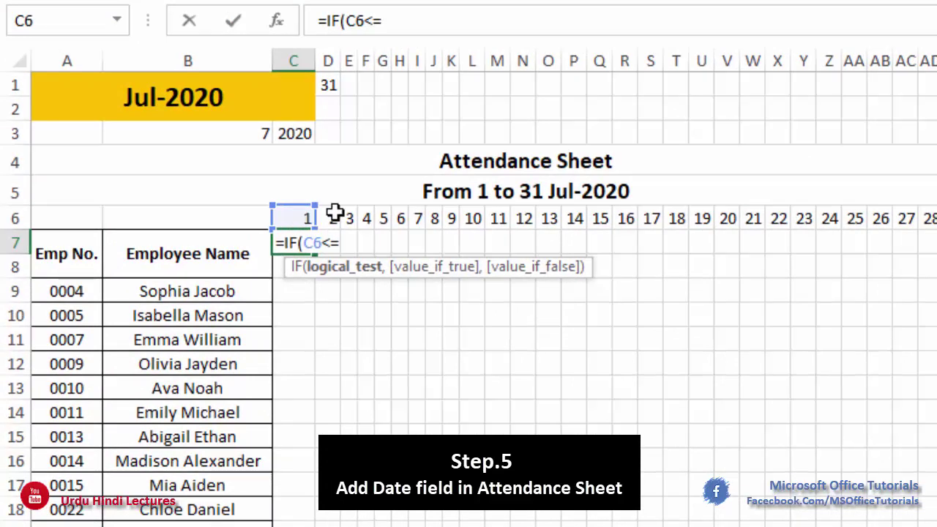
left_click(331, 86)
type(",")
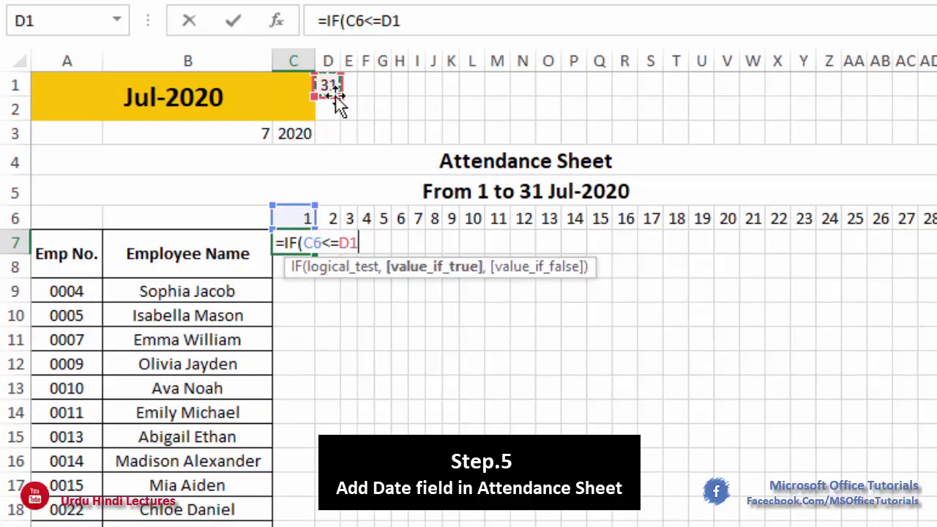
Step: Complete the C7 formula with DATE(C3,B3,C6) as the true value and an empty string as the false value
type("date")
key("Tab")
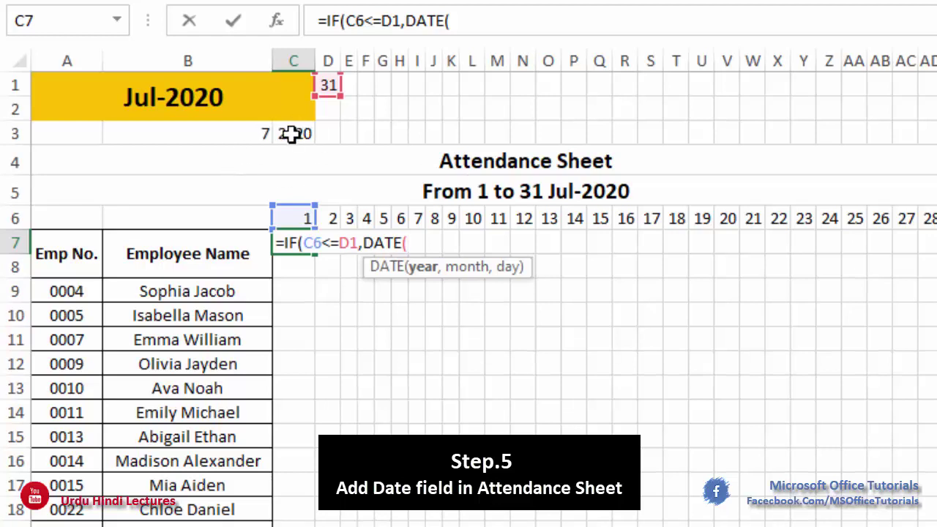
left_click(294, 136)
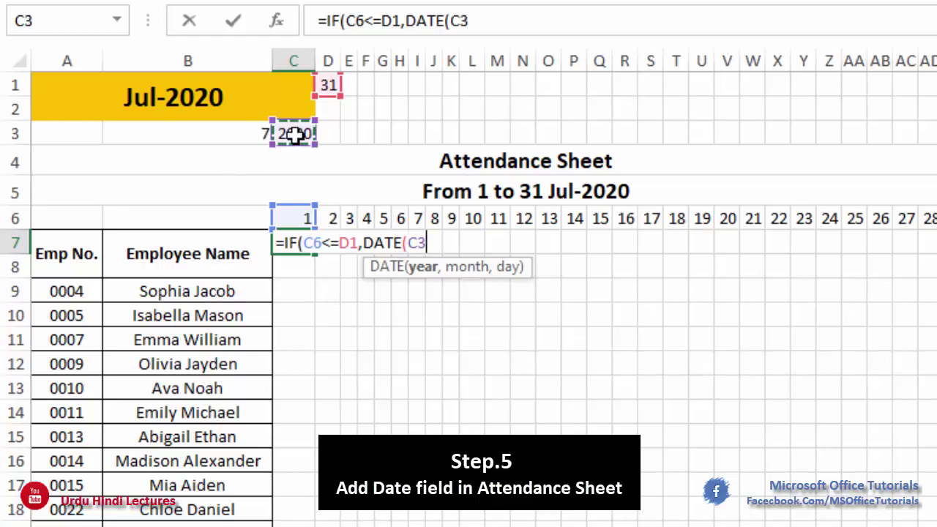
type(",")
left_click(241, 130)
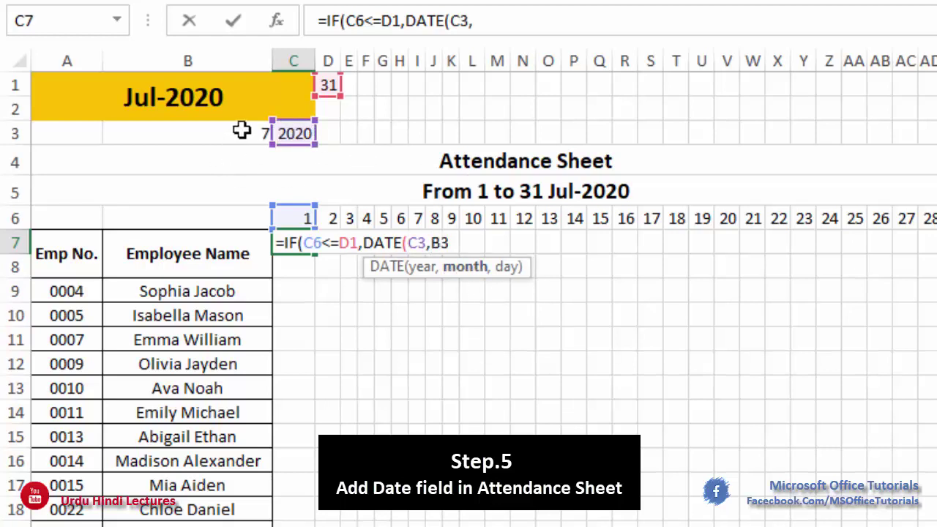
type(",")
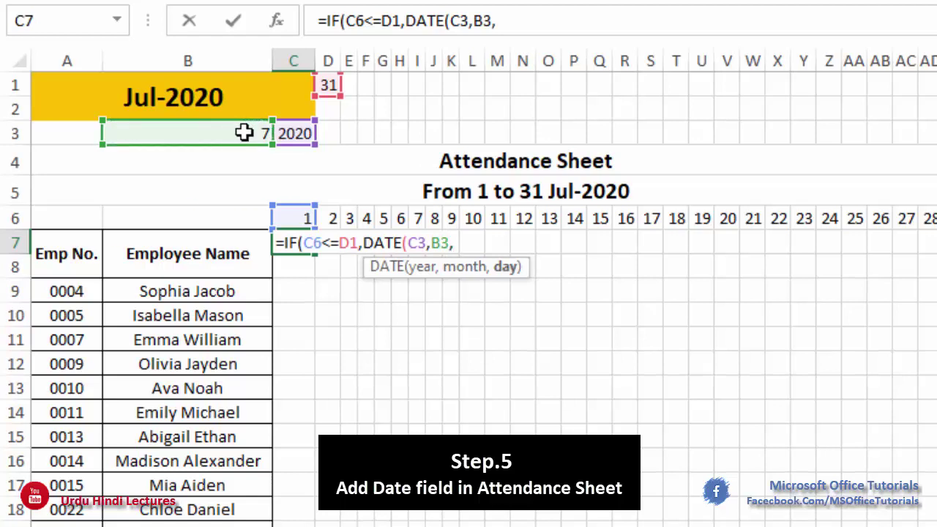
left_click(302, 217)
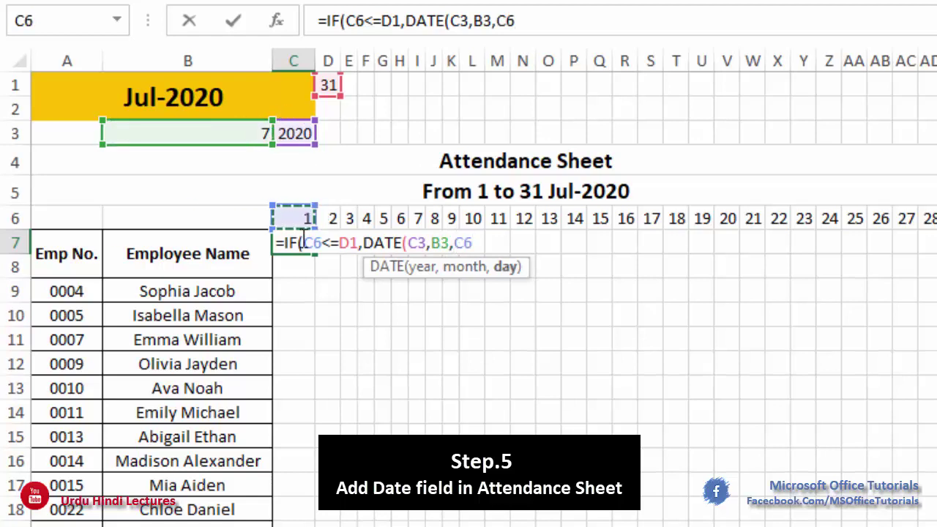
type("),")
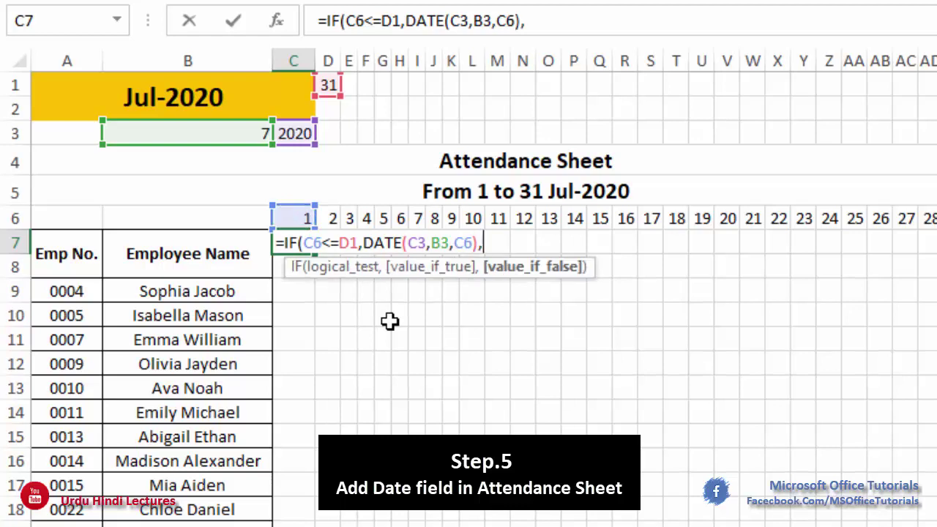
type("\"\"")
key("Return")
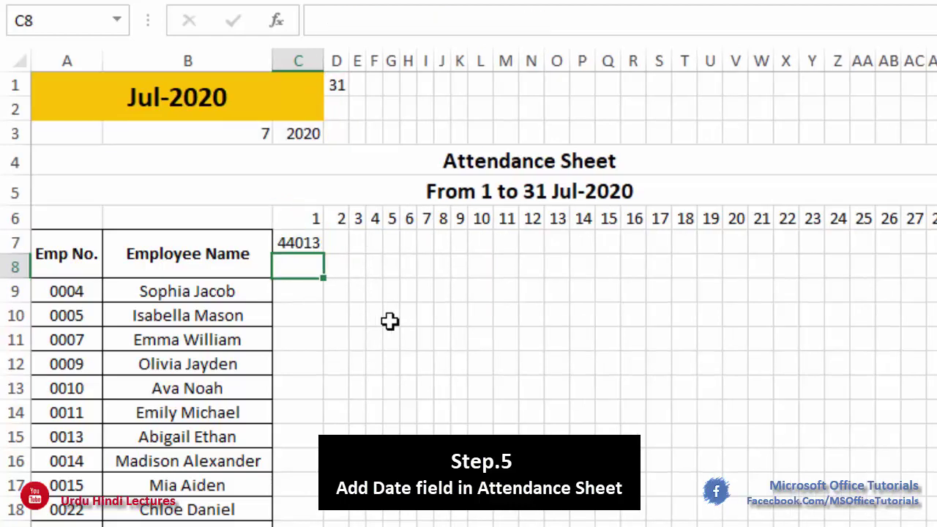
Step: Apply the custom number format dd to the date cells C7:AG7
left_click(287, 248)
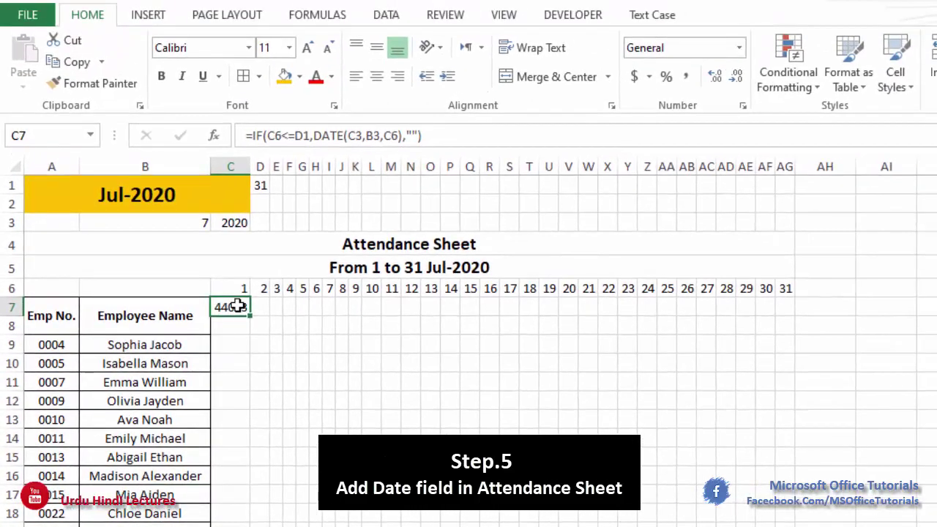
left_click_drag(238, 306, 782, 309)
left_click(738, 47)
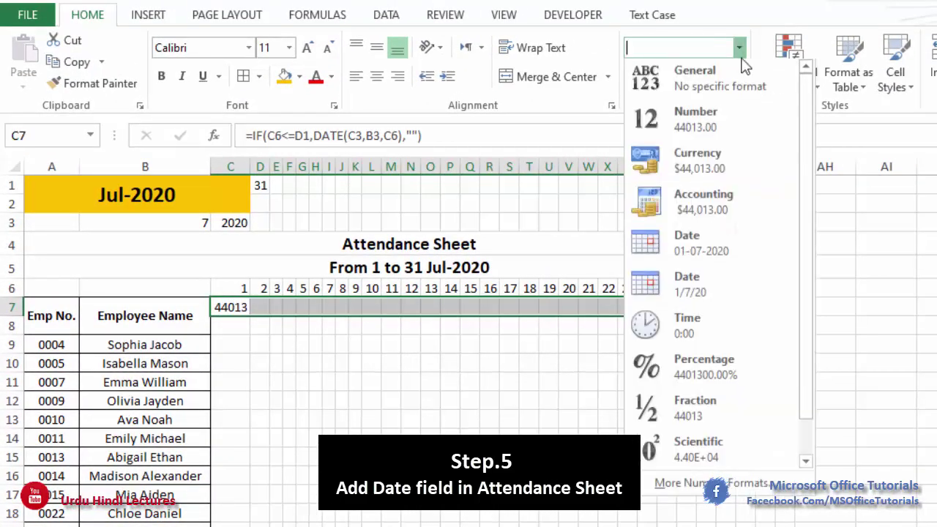
left_click(681, 485)
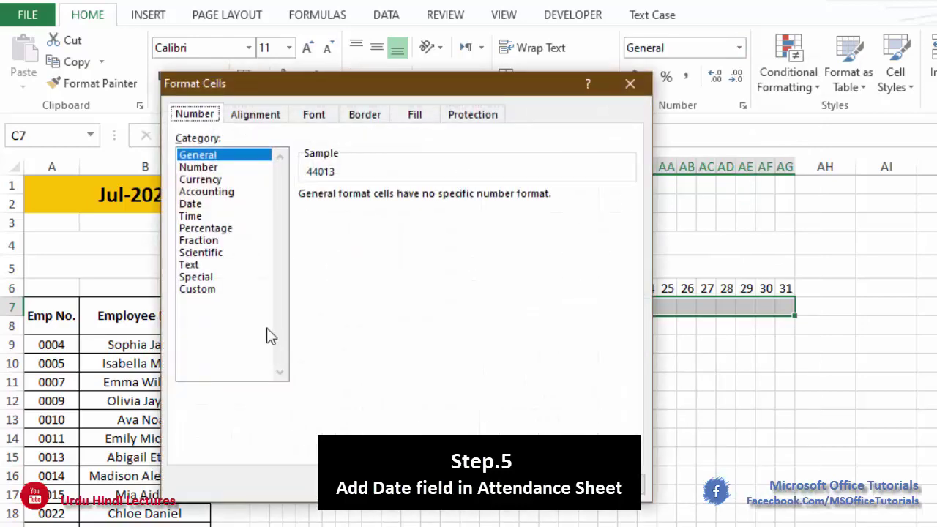
left_click(234, 288)
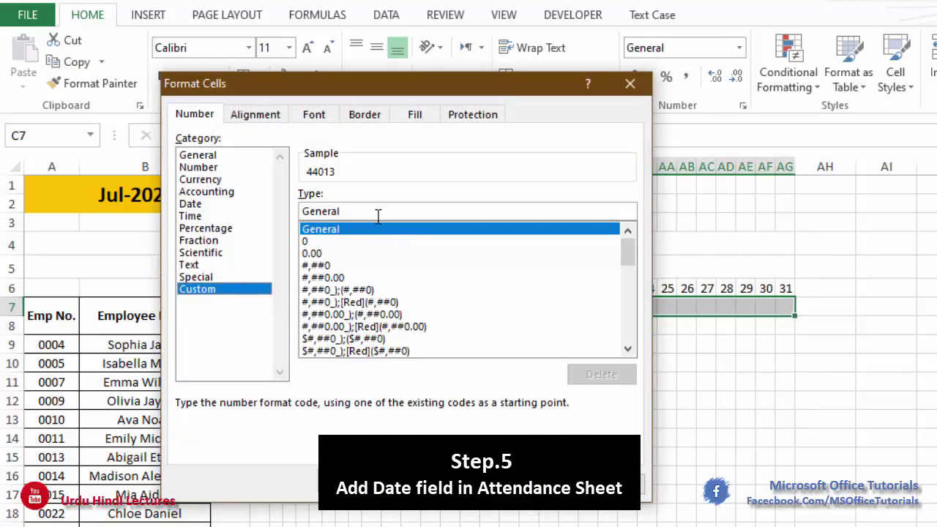
double_click(378, 216)
type("dd")
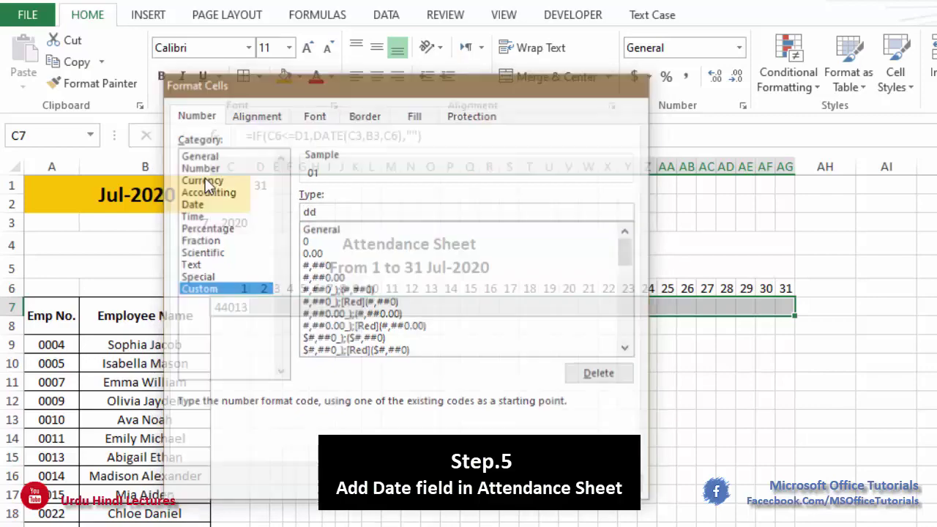
Step: Make the D1, C3 and B3 references in the C7 date formula absolute and fill the formula across to AG7
left_click(235, 308)
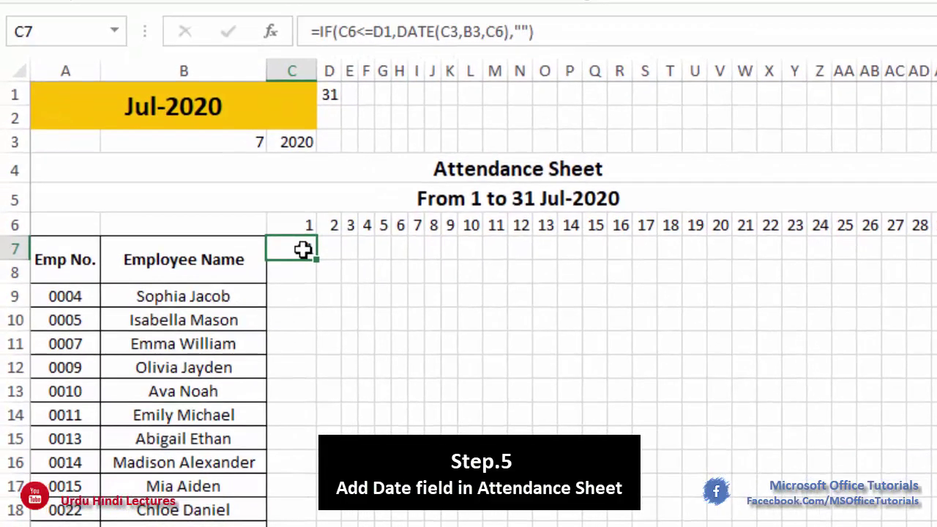
double_click(242, 308)
left_click(330, 249)
type("$")
left_click(347, 249)
type("$")
left_click(426, 249)
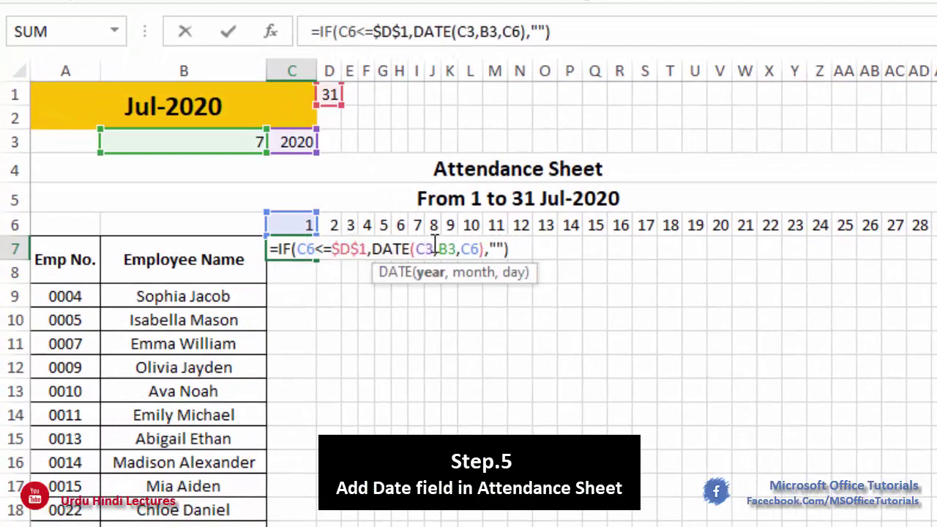
type("$D$")
left_click(455, 249)
type("$")
left_click(473, 249)
type("$")
key("Return")
left_click(283, 249)
left_click_drag(316, 260, 934, 239)
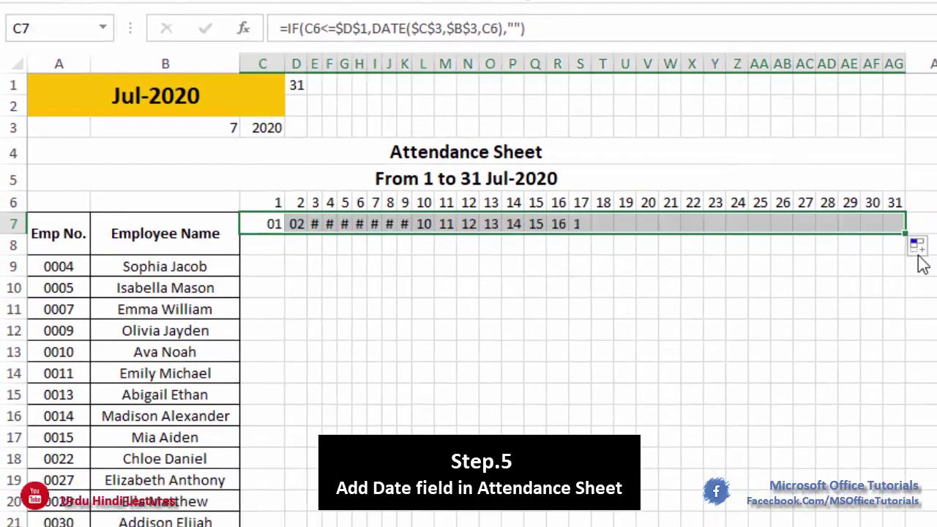
Step: Switch the sheet's month to Feb-2020 and auto-fit the widths of columns C to AG
left_click(287, 102)
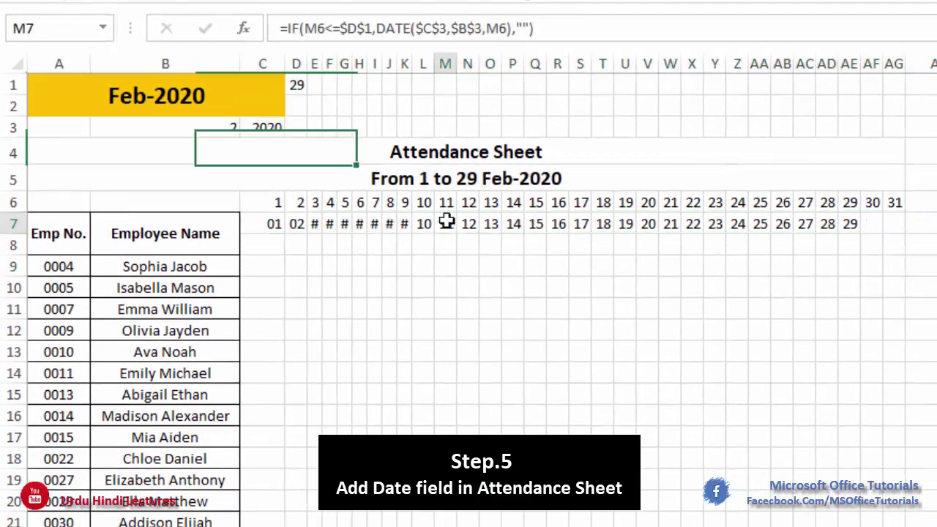
left_click_drag(262, 64, 882, 52)
left_click(263, 224)
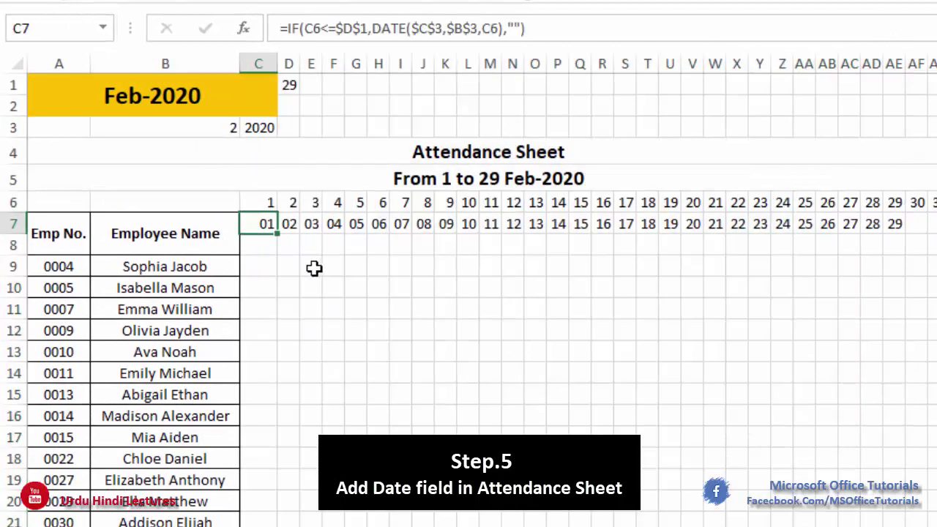
Step: Examine the date formula in C7 and in the row 7 cells under day numbers 30 and 31
double_click(269, 226)
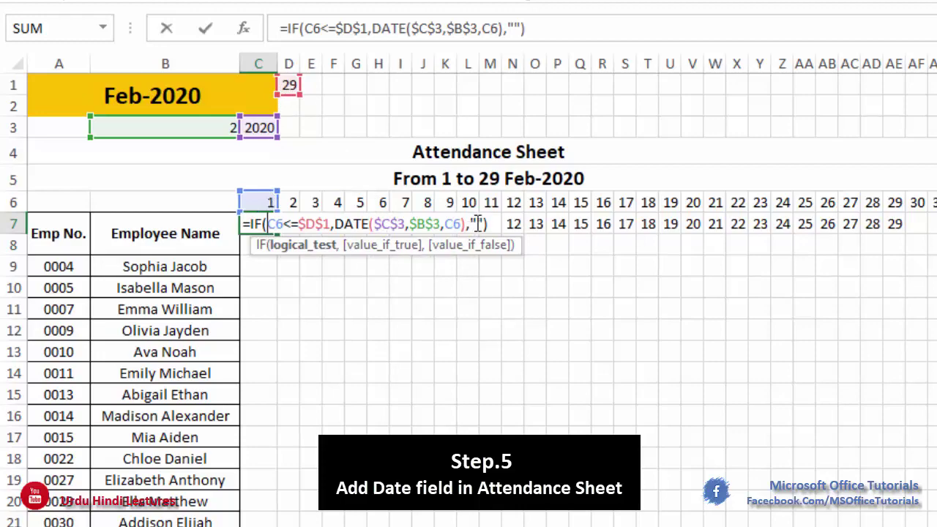
key("ctrl+Return")
left_click(914, 203)
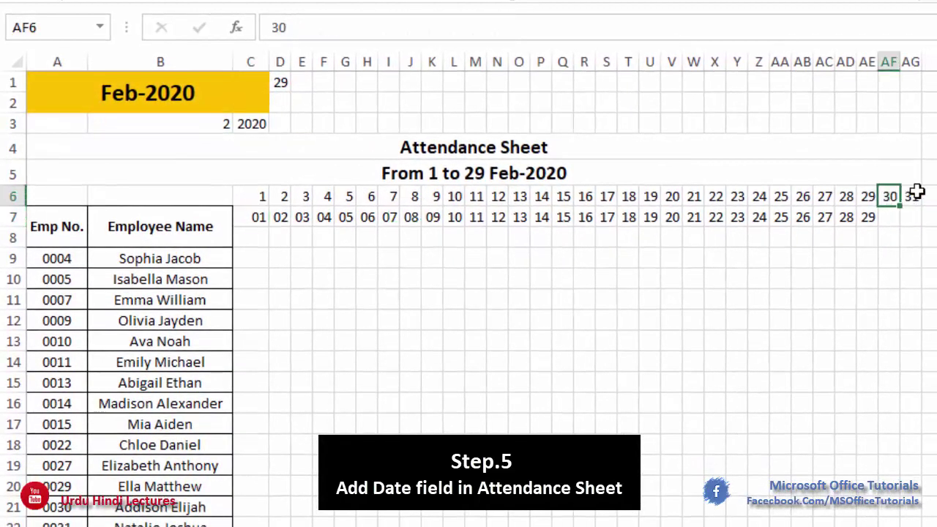
left_click(915, 197)
double_click(892, 217)
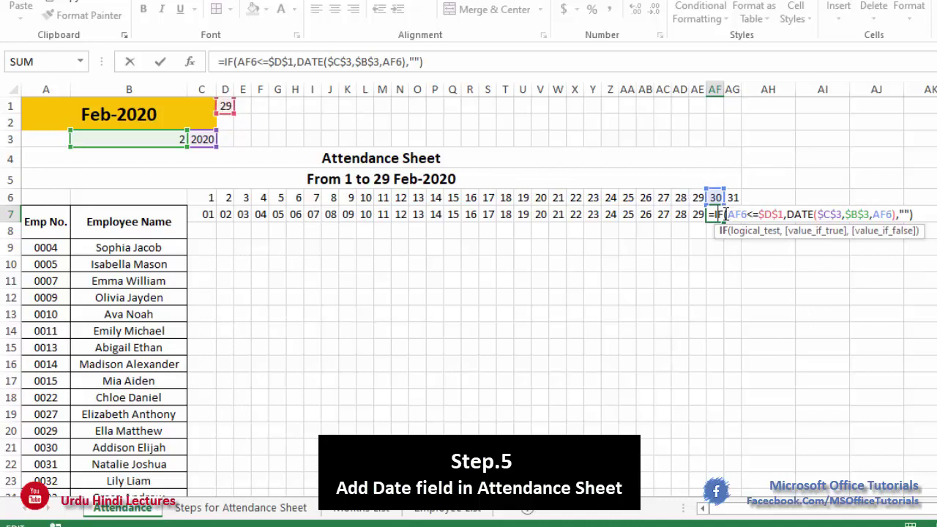
left_click(906, 215)
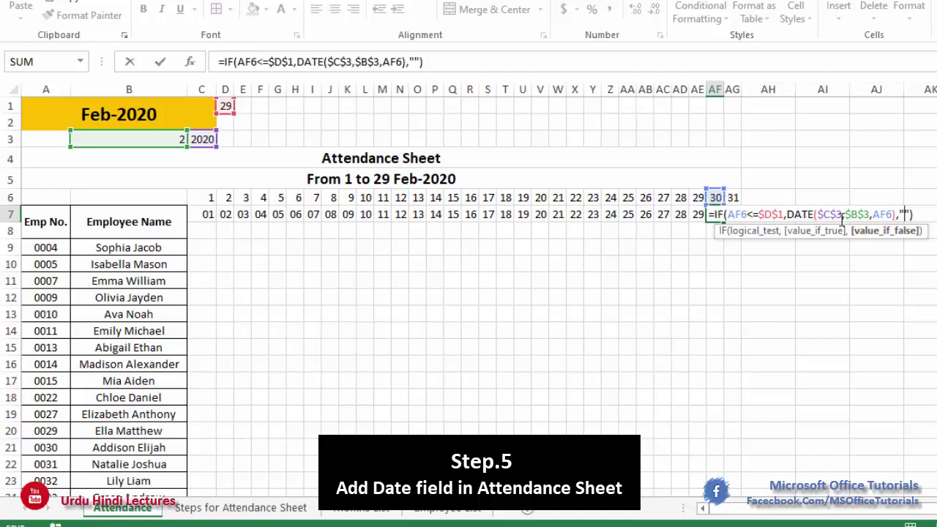
left_click_drag(825, 218, 869, 210)
key("Escape")
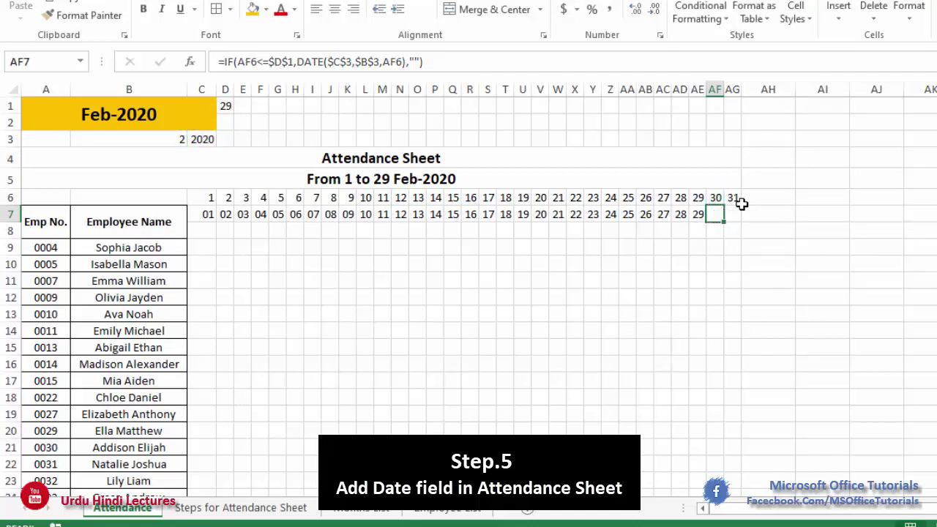
left_click_drag(742, 204, 737, 213)
left_click(735, 213)
left_click(718, 214)
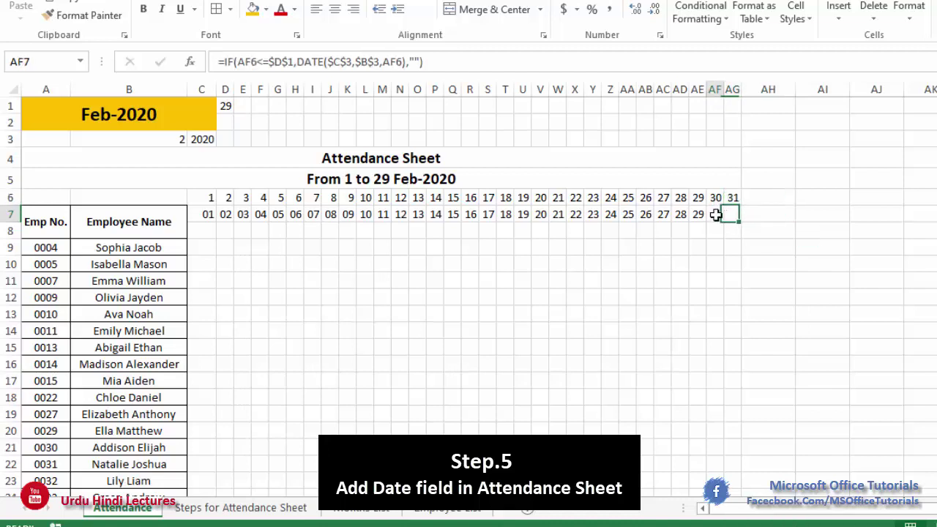
Step: Open the list of months in A1
left_click(201, 116)
left_click(224, 108)
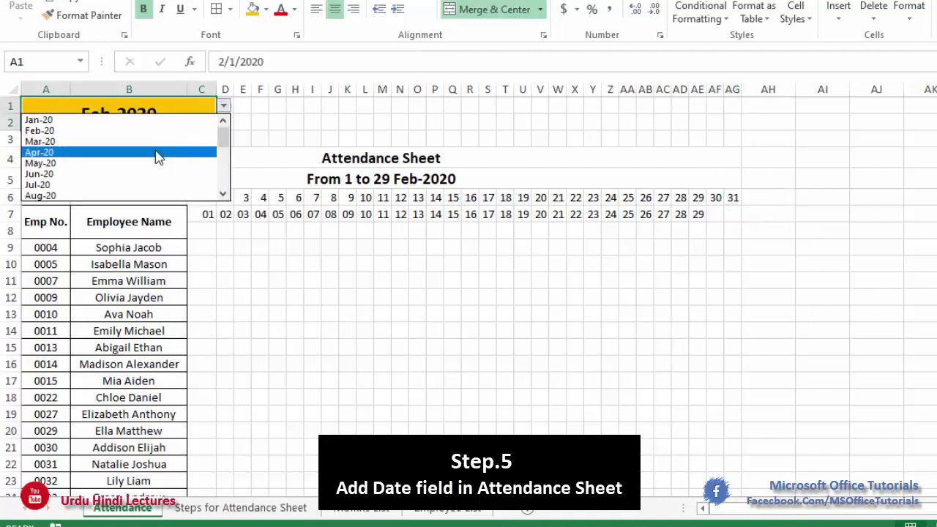
Step: Switch the sheet month in A1 to Apr-20 and examine the IF and DATE formula for day 31 in AG7
left_click(159, 152)
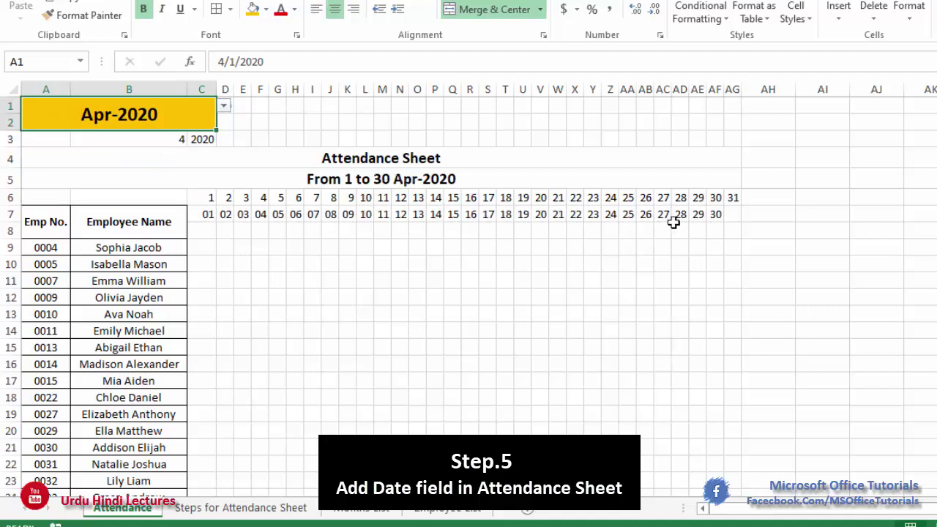
left_click(714, 214)
left_click(730, 213)
double_click(730, 213)
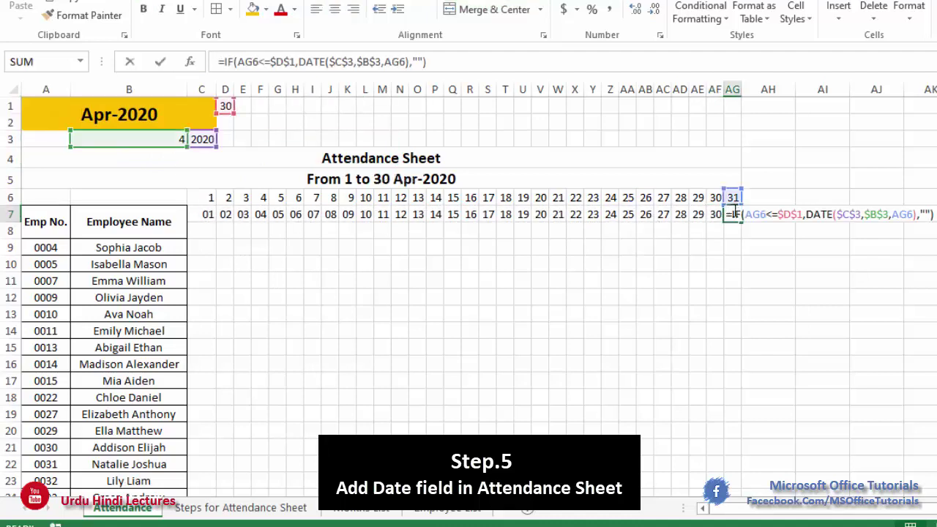
double_click(757, 214)
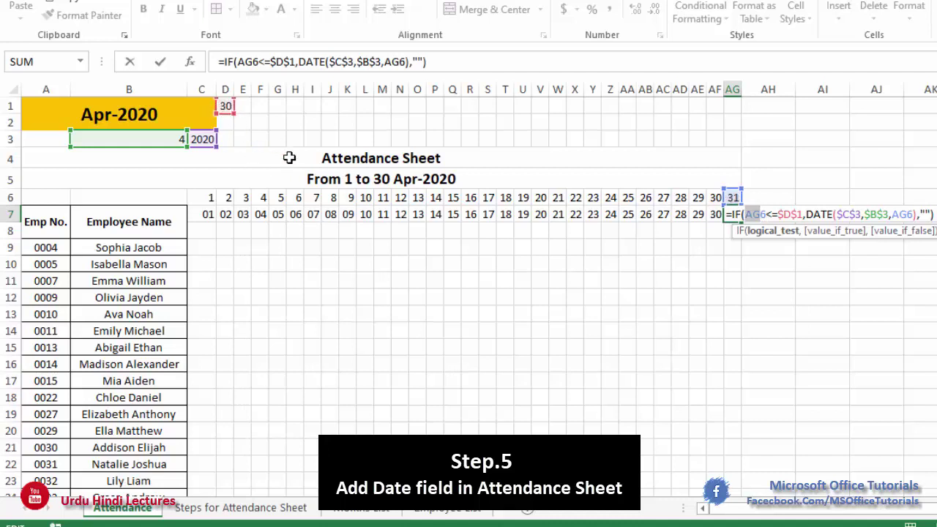
left_click(924, 214)
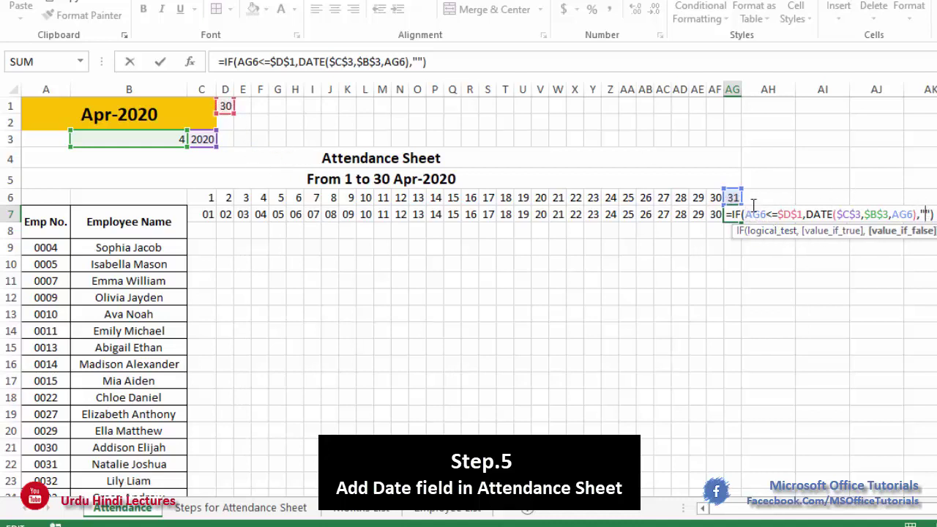
left_click(774, 214)
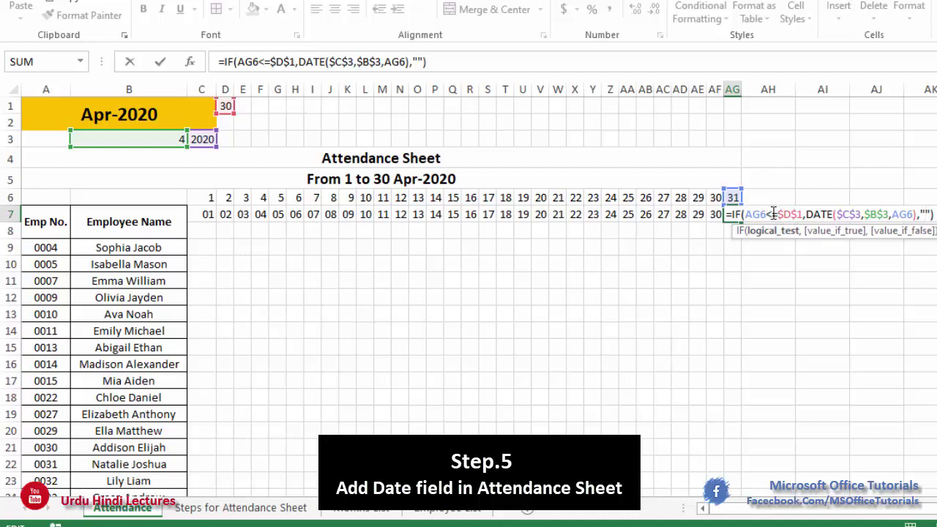
left_click(826, 213)
left_click(844, 214)
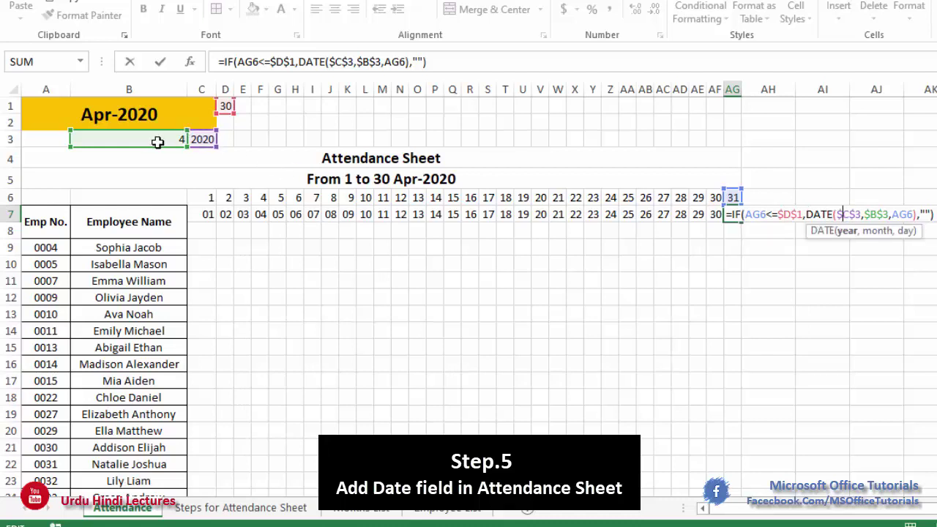
key("Escape")
left_click(642, 232)
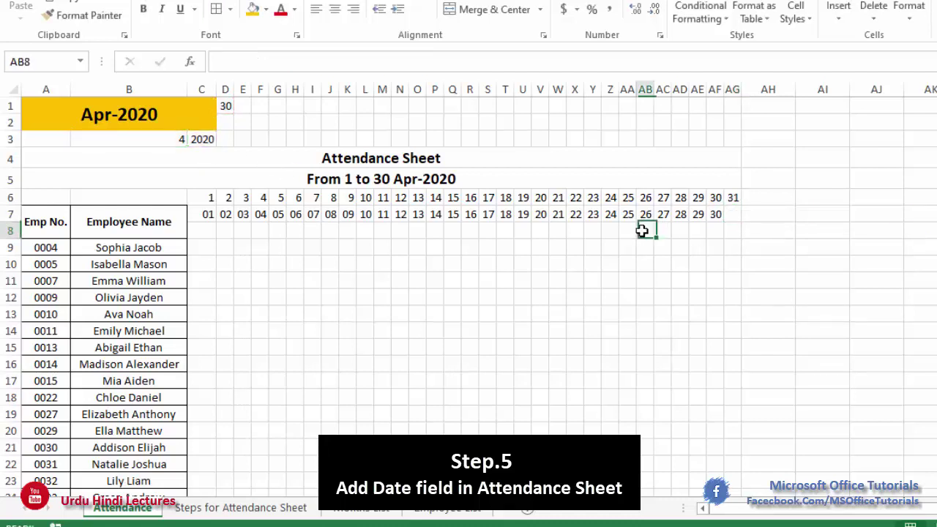
left_click(210, 213)
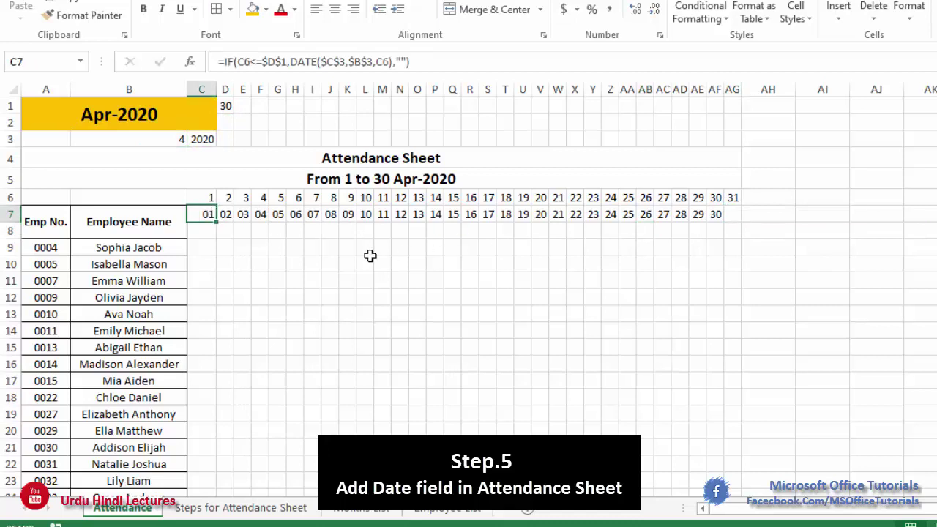
Step: Enter the formula =TEXT(C7,"DDD") in C8 to give the weekday name of the first date
left_click(205, 231)
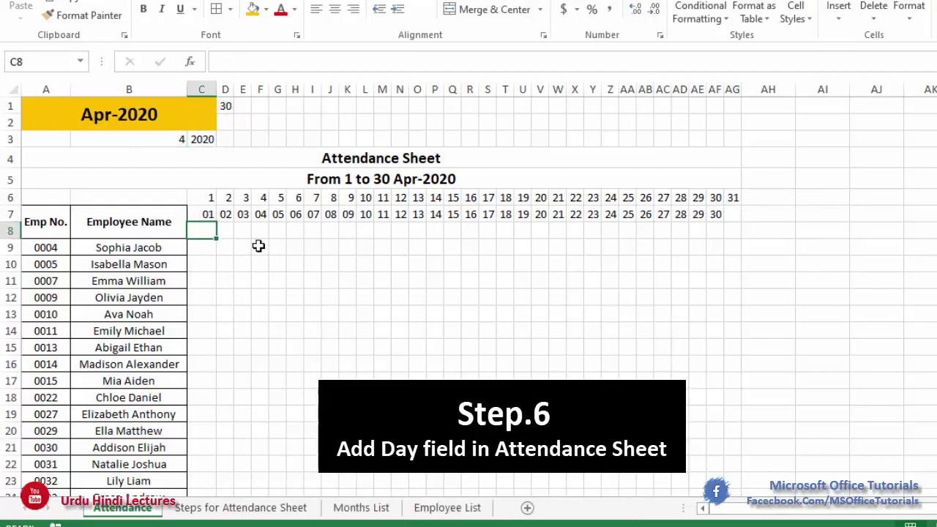
type("=")
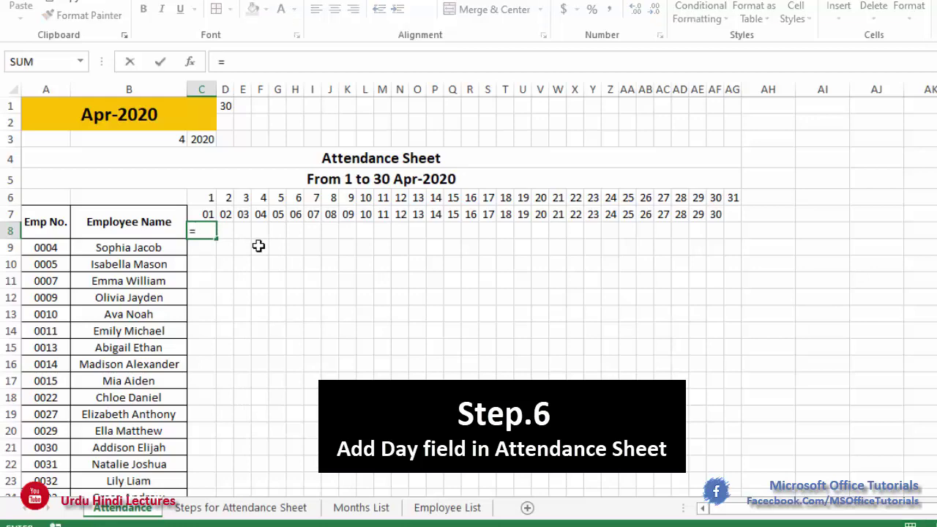
type("Tex")
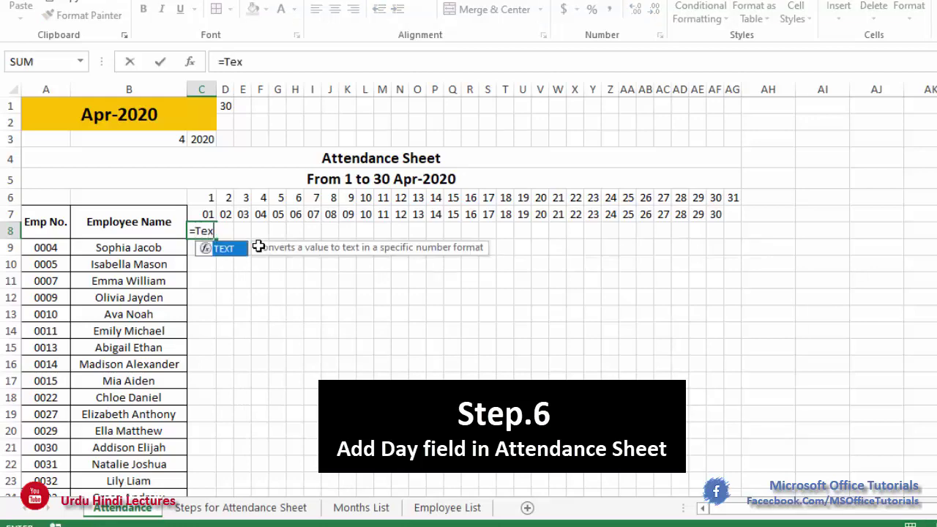
key("Tab")
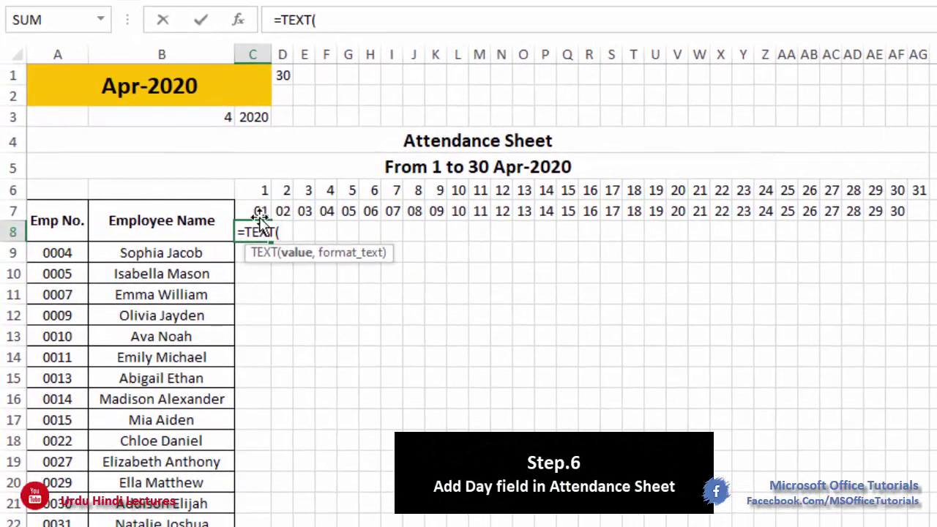
left_click(259, 212)
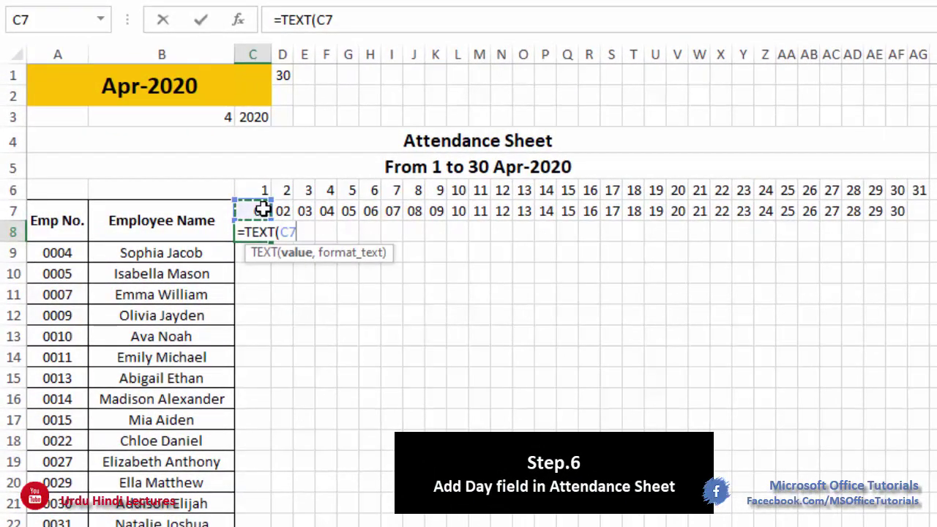
type(",")
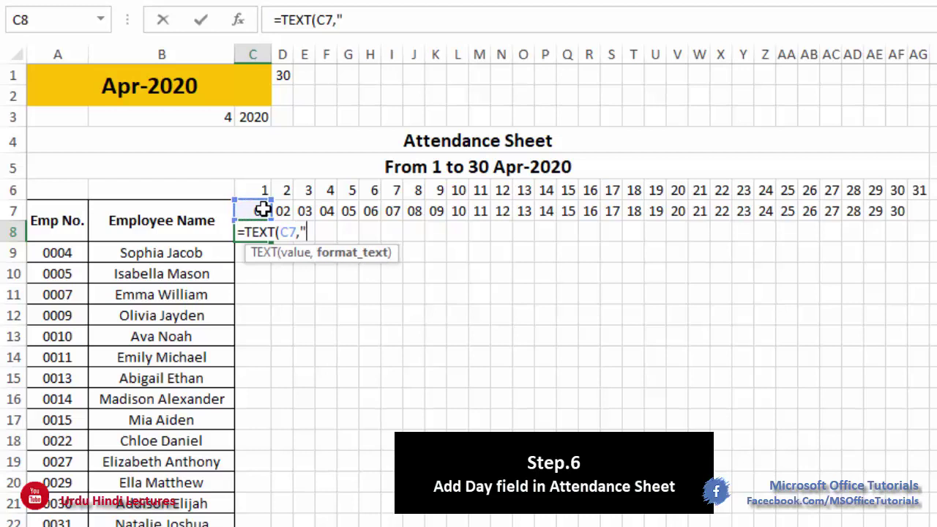
type("\"DDD")
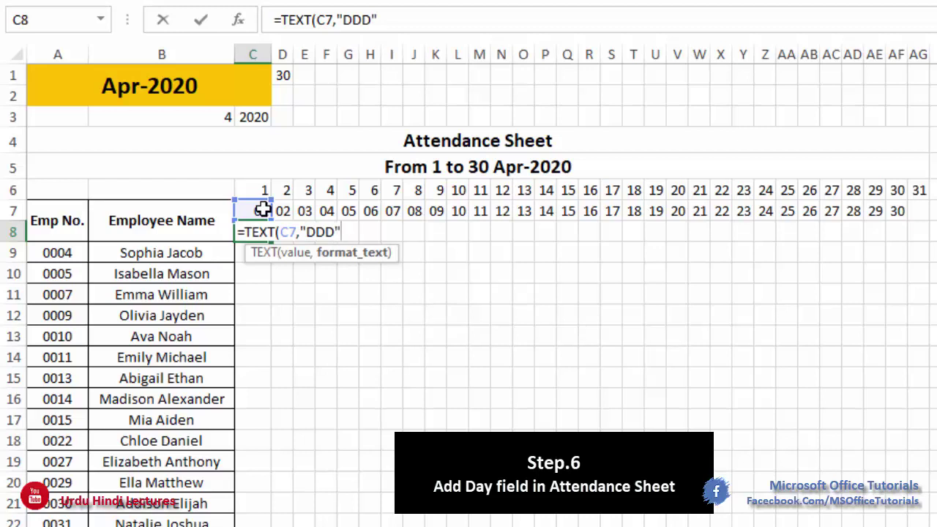
key("Return")
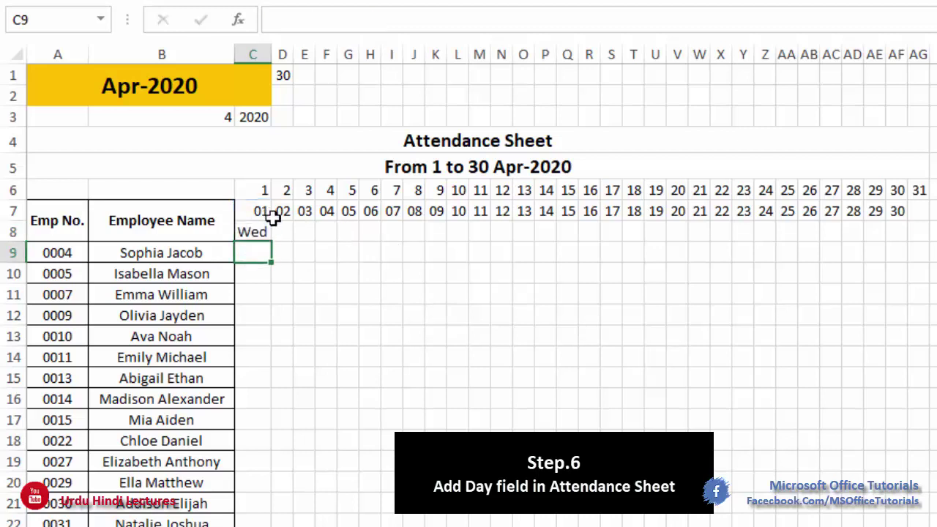
Step: Fill the weekday formula from C8 across to AG8 and autofit the widths of columns C through AG
left_click(267, 230)
left_click_drag(275, 239, 935, 253)
mouse_move(920, 53)
left_mouse_down()
mouse_move(847, 28)
mouse_move(214, 31)
mouse_move(930, 57)
left_mouse_up()
left_click(278, 50)
left_click(258, 46)
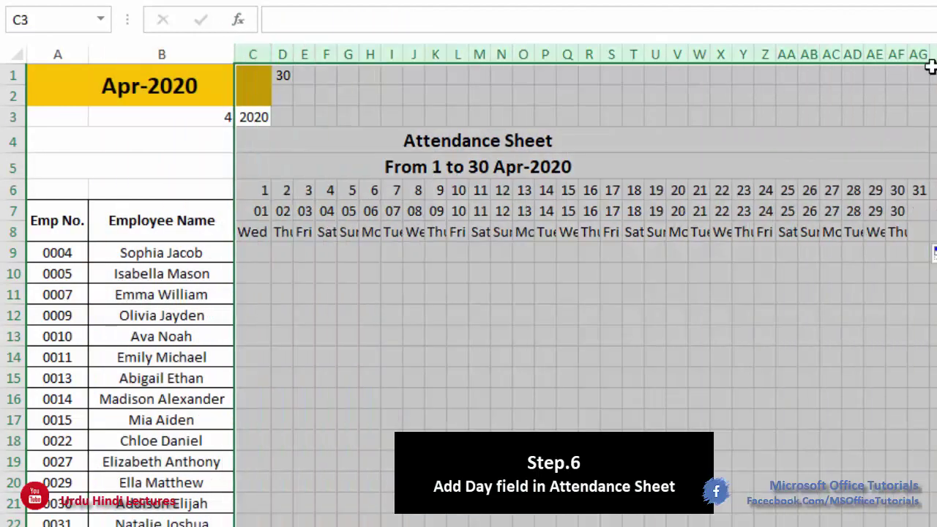
double_click(907, 55)
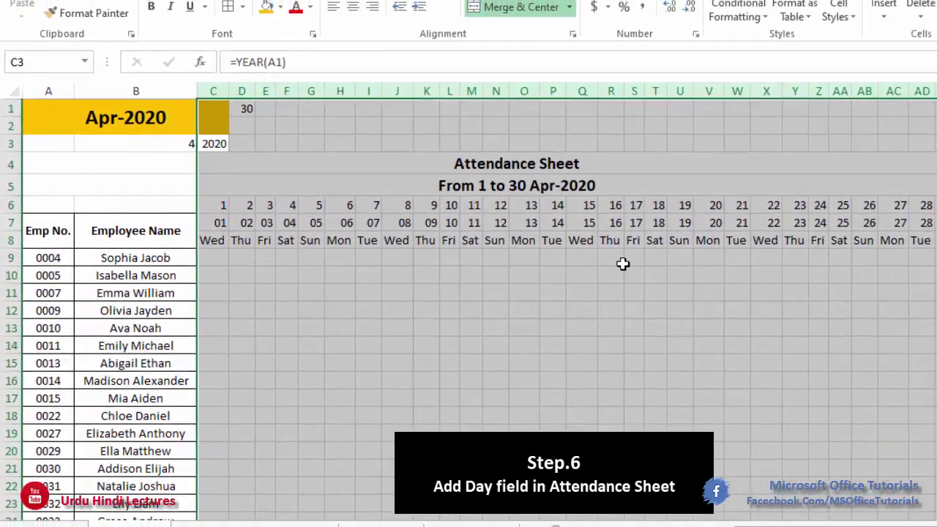
left_click_drag(622, 264, 585, 243)
left_click(214, 242)
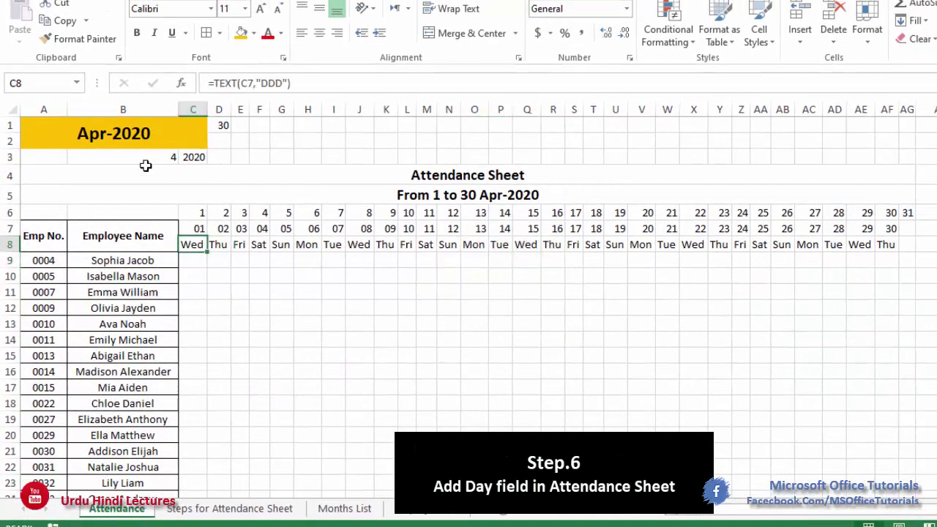
Step: Review the weekday row against the selected month, and set the month in A1 to May-20
left_click(152, 115)
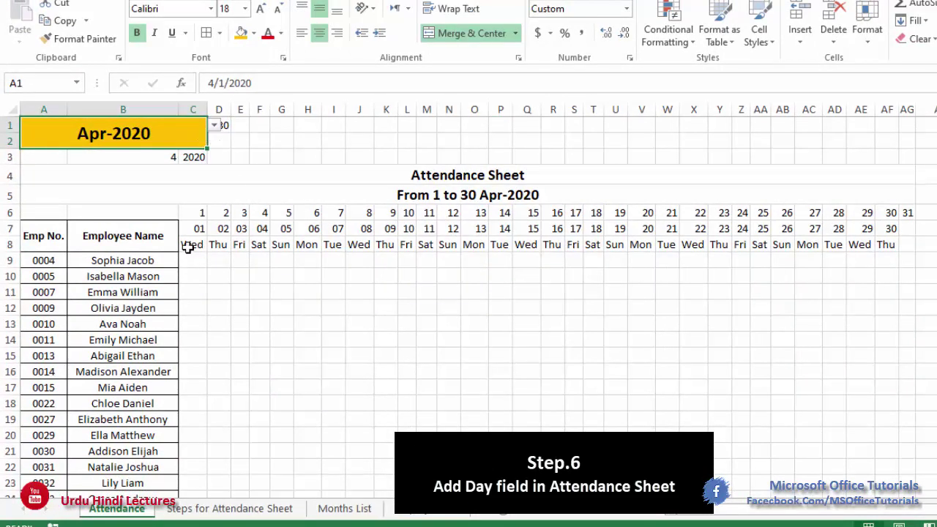
left_click_drag(221, 244, 360, 245)
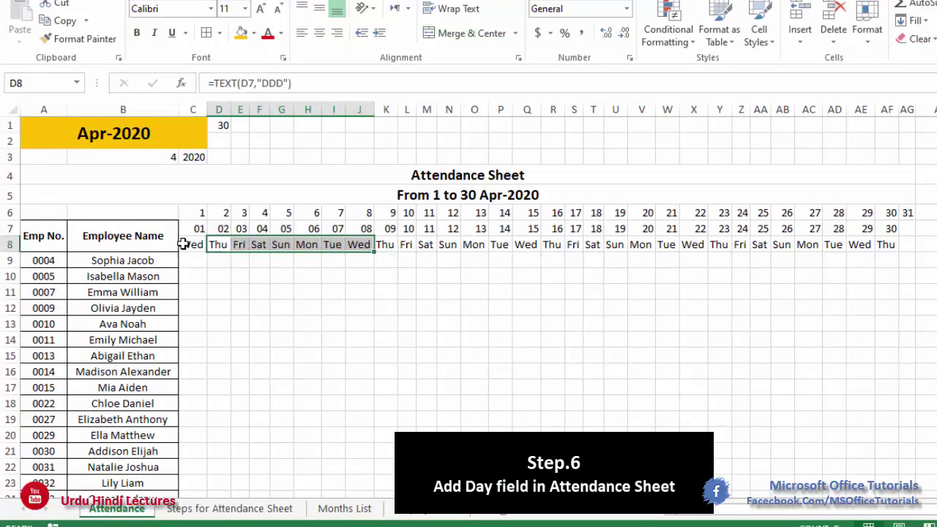
left_click(185, 243)
left_click(197, 125)
left_click(213, 125)
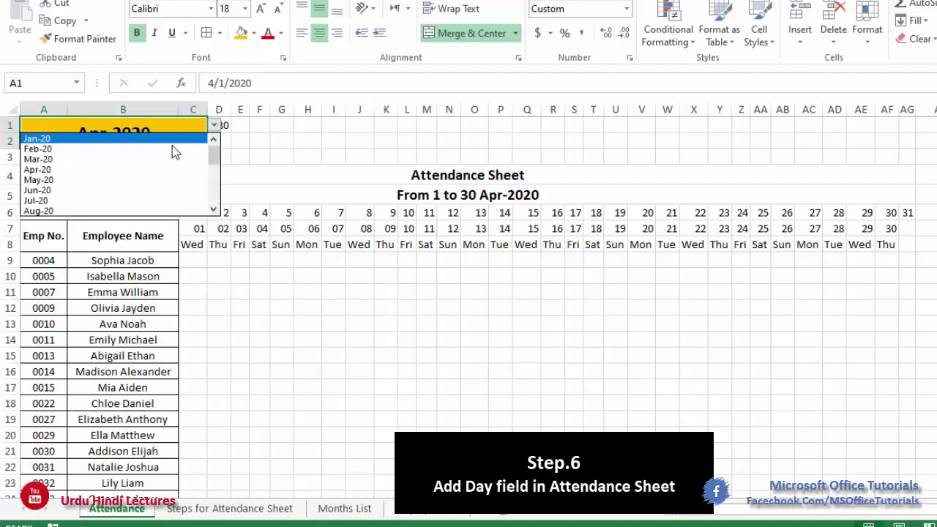
left_click(126, 180)
Step: Refit the widths of columns C through AG to the May weekday names
left_click_drag(194, 244, 902, 242)
left_click_drag(907, 109, 193, 105)
double_click(207, 109)
left_click(265, 271)
Step: Center the dates and weekday names in C7:AG8 horizontally
left_click(193, 233)
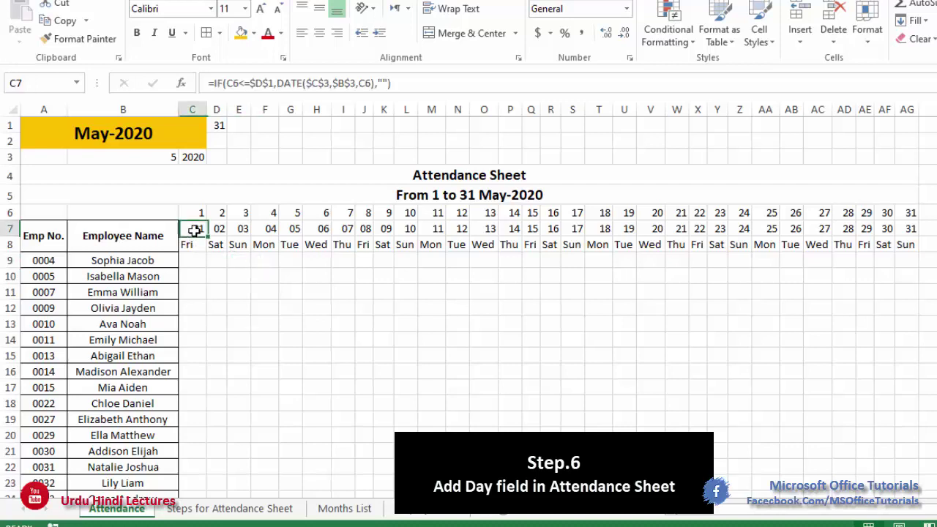
left_click_drag(194, 231, 908, 242)
left_click(319, 32)
left_click(316, 355)
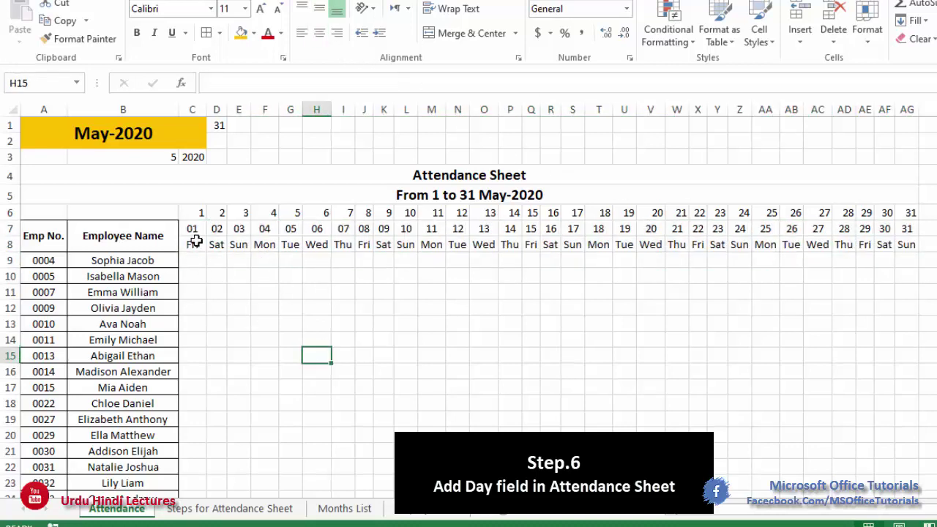
left_click_drag(195, 233, 912, 247)
left_click(907, 229)
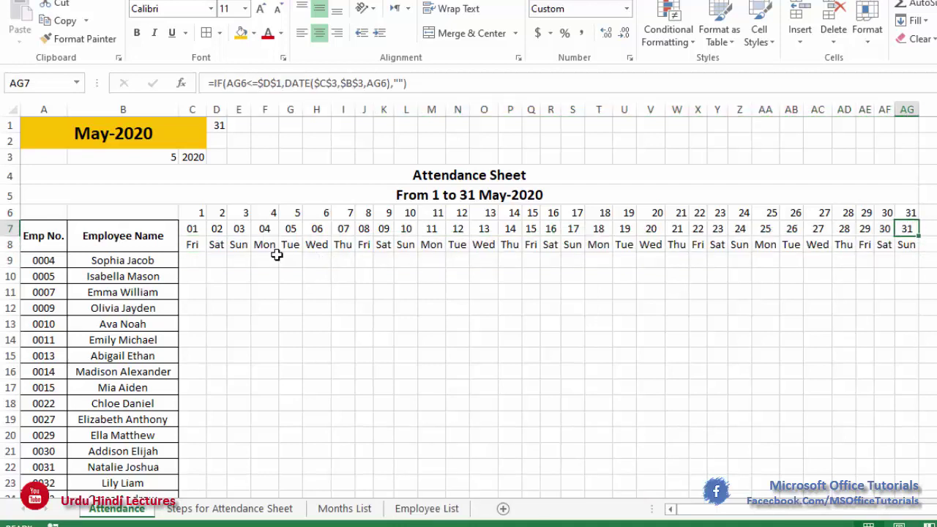
Step: Hide row 6, which holds the helper day numbers 1 to 31
left_click(14, 212)
right_click(15, 213)
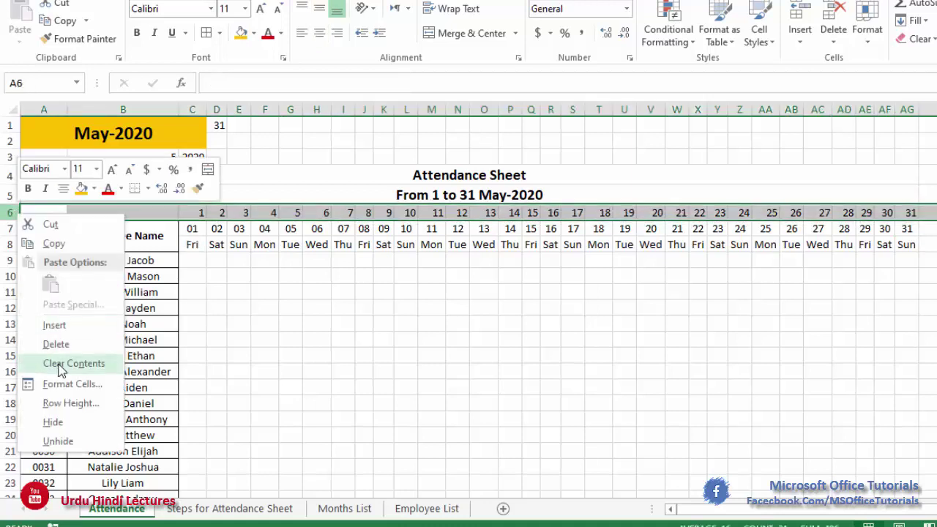
left_click(52, 422)
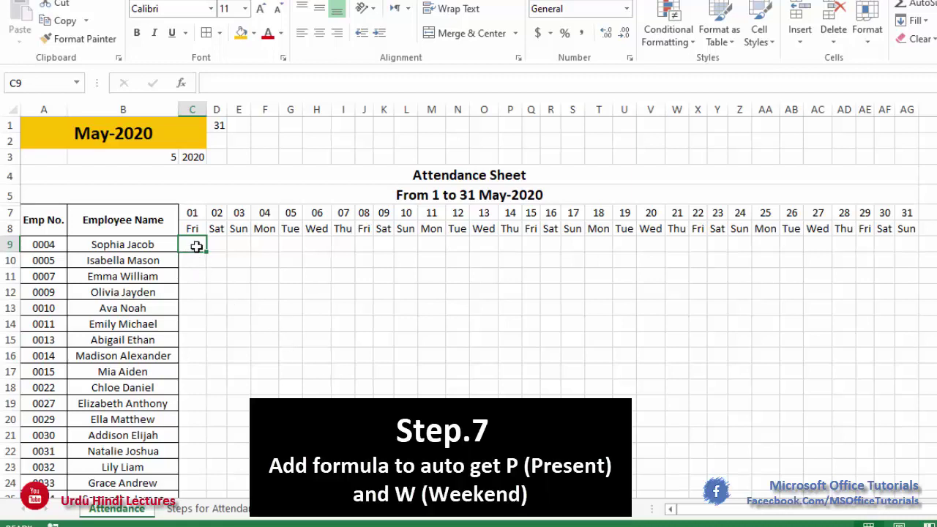
Step: Examine the empty attendance cells from C9, comparing the Sunday column E with the Monday column F
left_click_drag(218, 246, 398, 271)
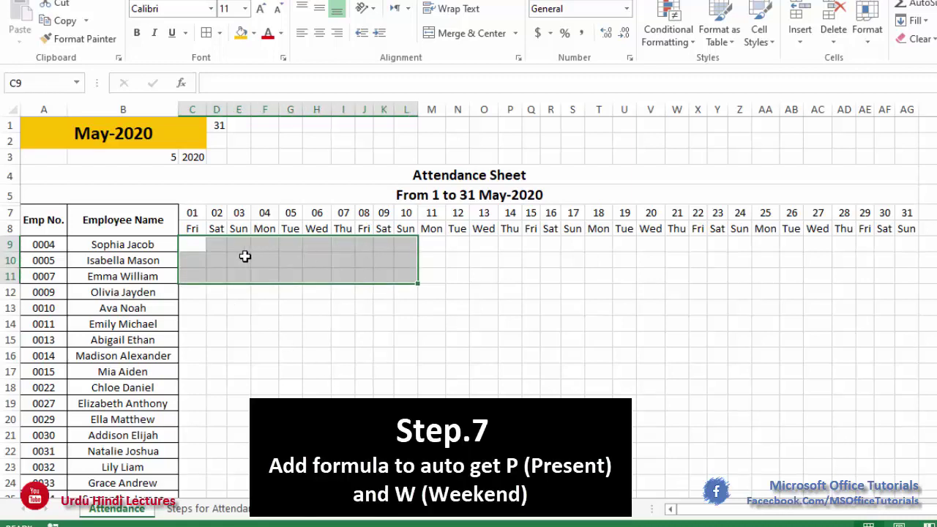
left_click(199, 249)
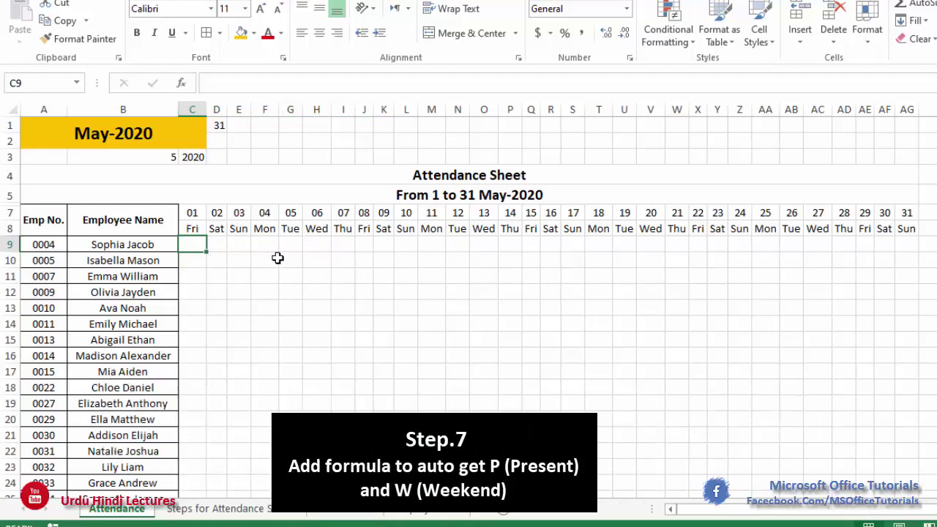
left_click_drag(248, 248, 242, 339)
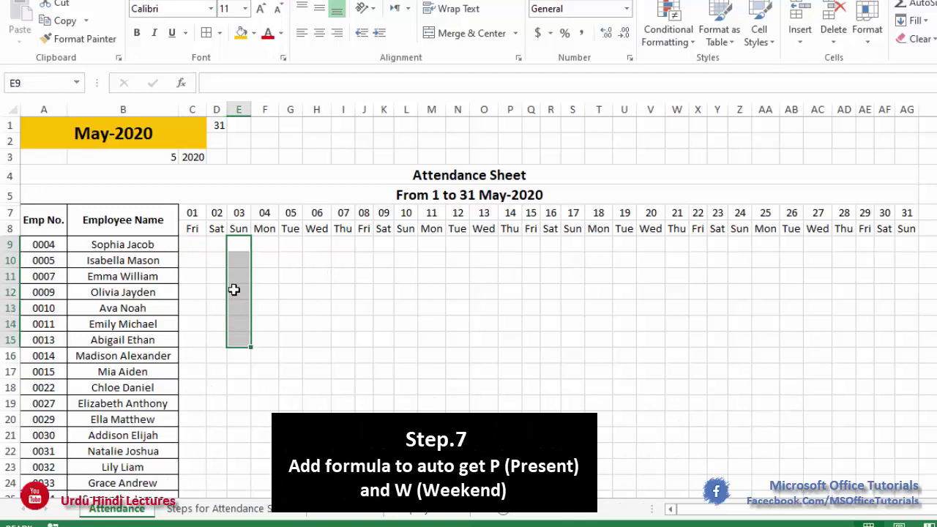
left_click(243, 233)
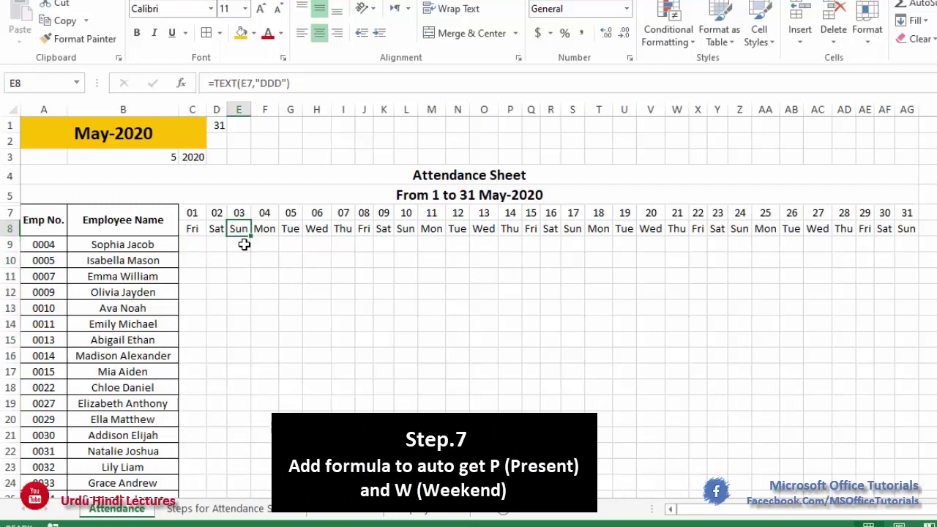
left_click_drag(244, 244, 238, 493)
scroll(242, 442, "down", 5)
scroll(242, 440, "up", 5)
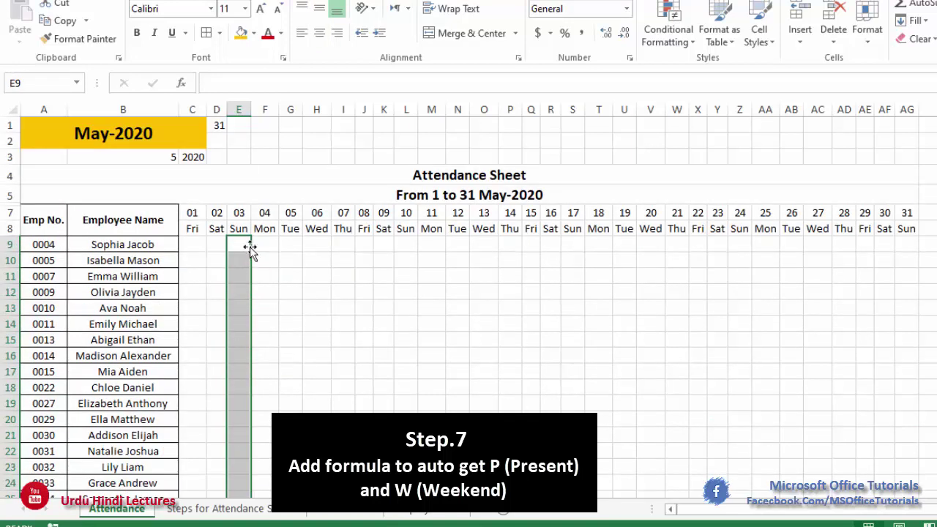
left_click_drag(258, 245, 268, 467)
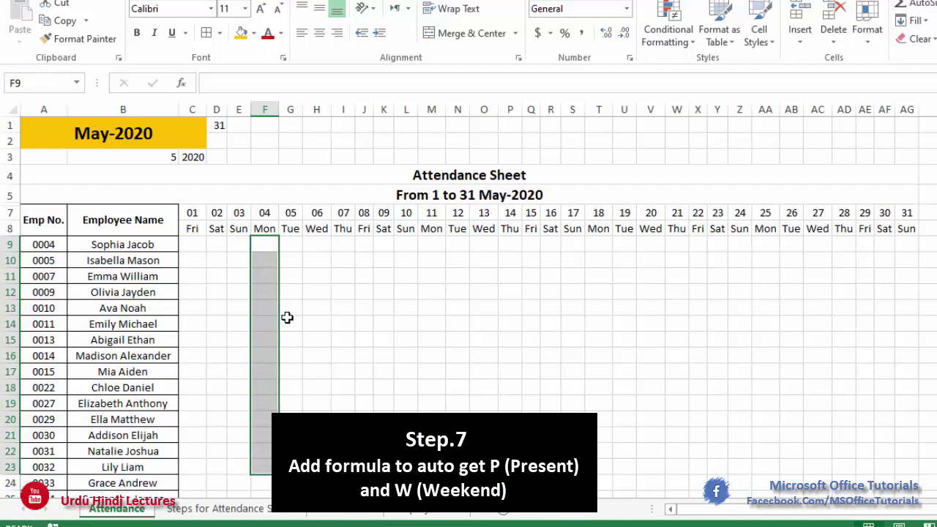
left_click(267, 228)
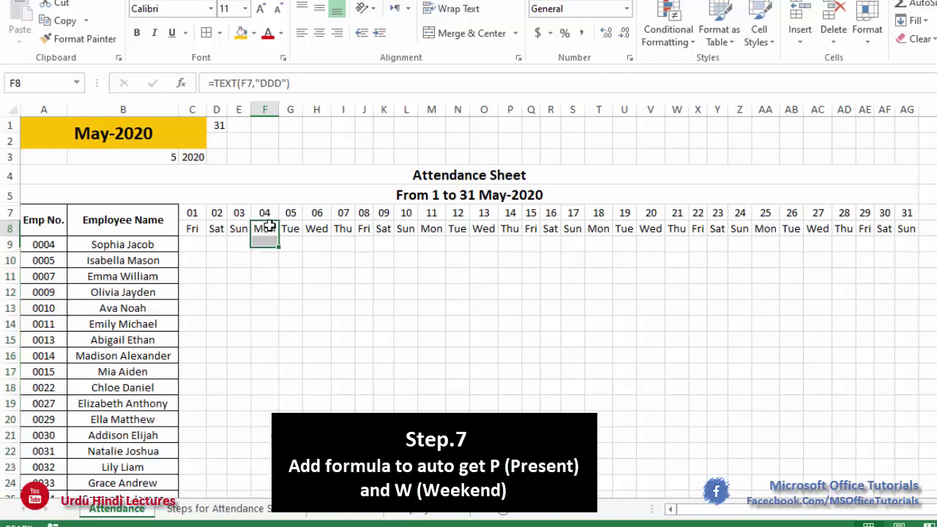
left_click(194, 244)
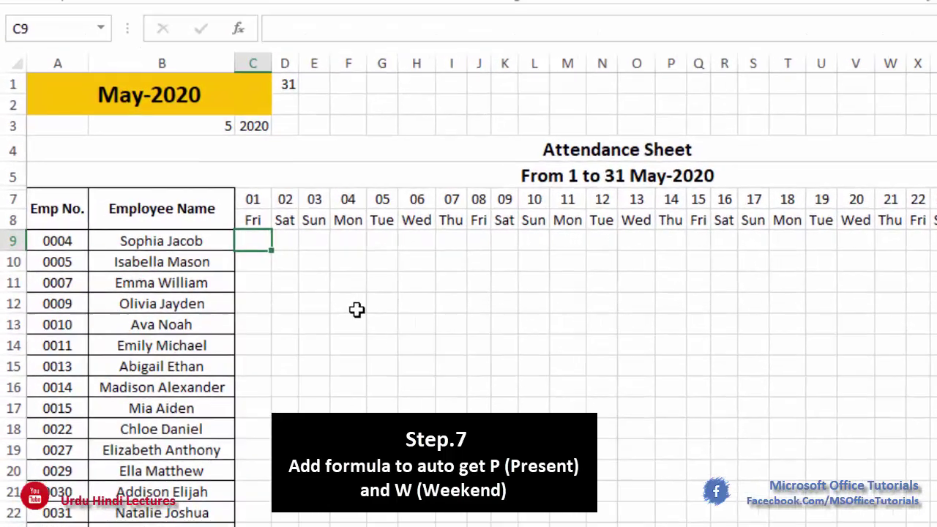
Step: Begin a formula in C9 that leaves the cell blank when C8 is empty: =IF(C8="","",
type("F(")
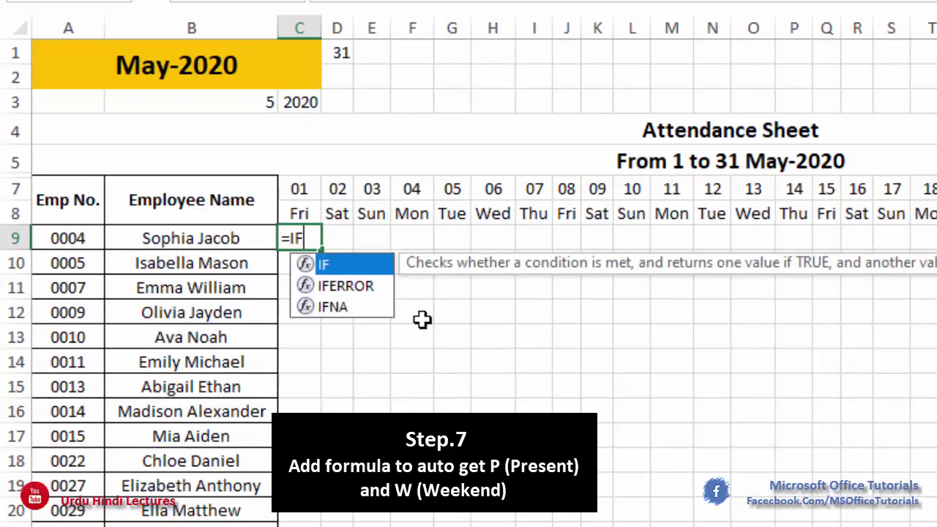
left_click(304, 212)
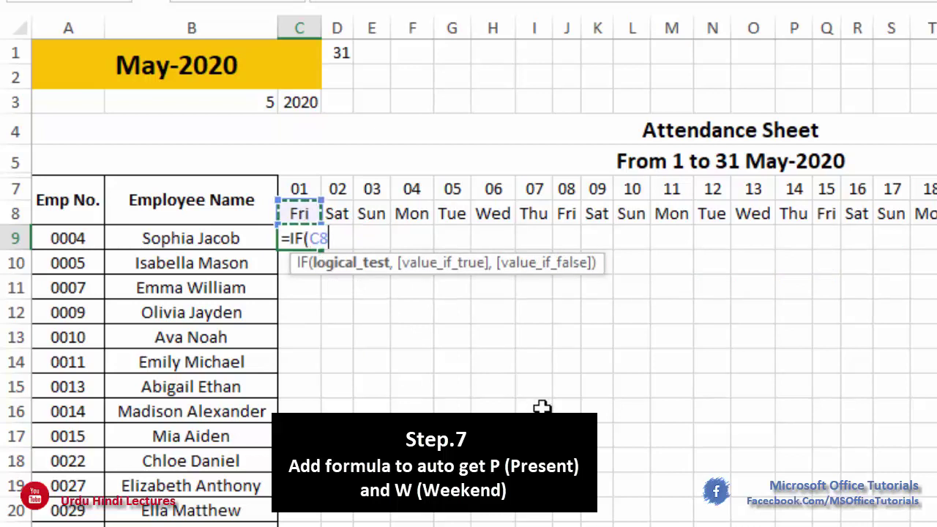
type("=\"\"")
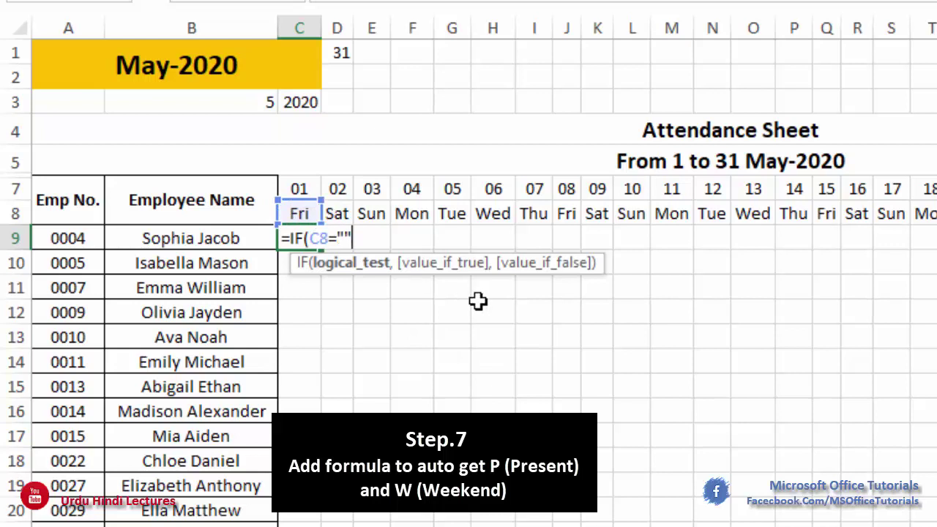
type(",")
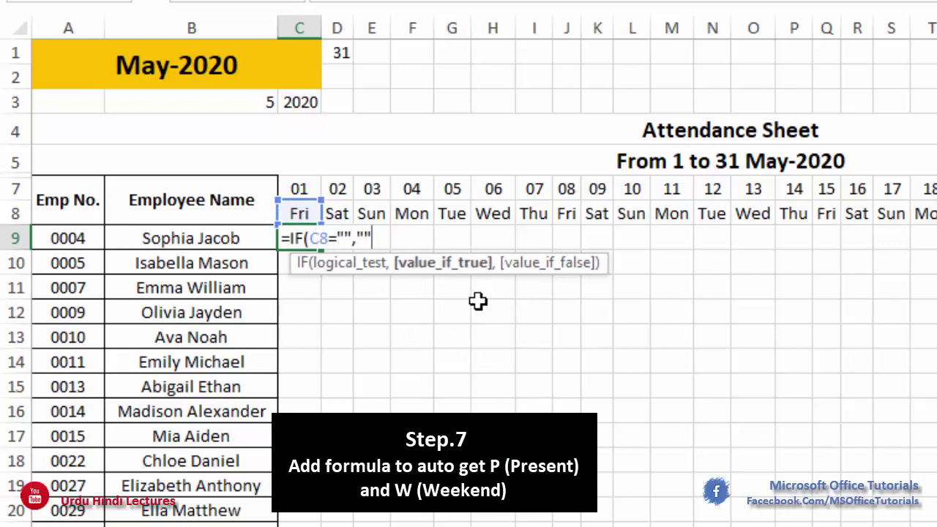
type("\"\",")
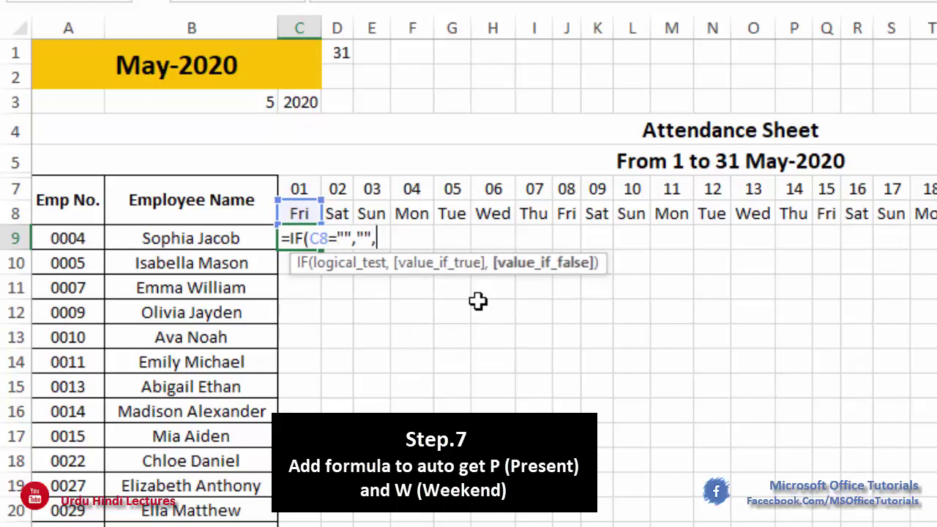
Step: Complete the C9 formula with the nested test IF(C8="SUN","W","P")) and enter it
type("IF(")
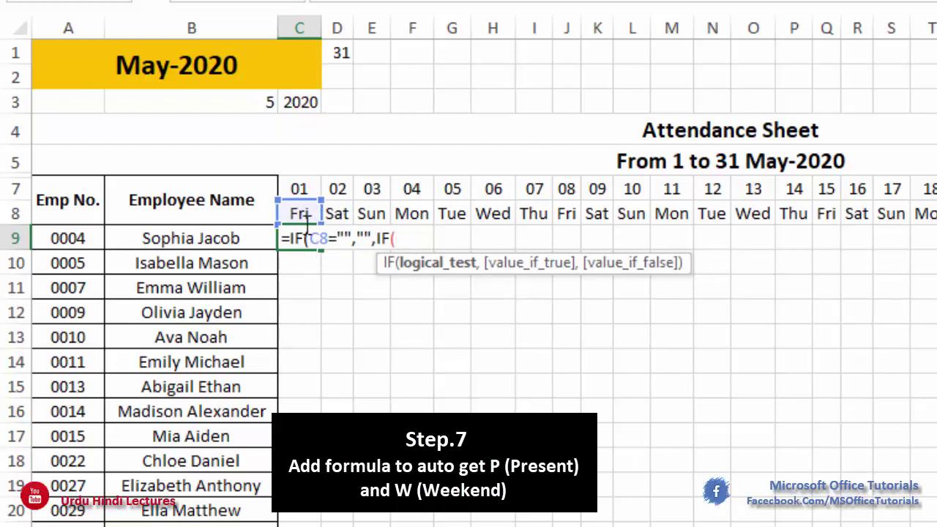
left_click(304, 213)
type("=")
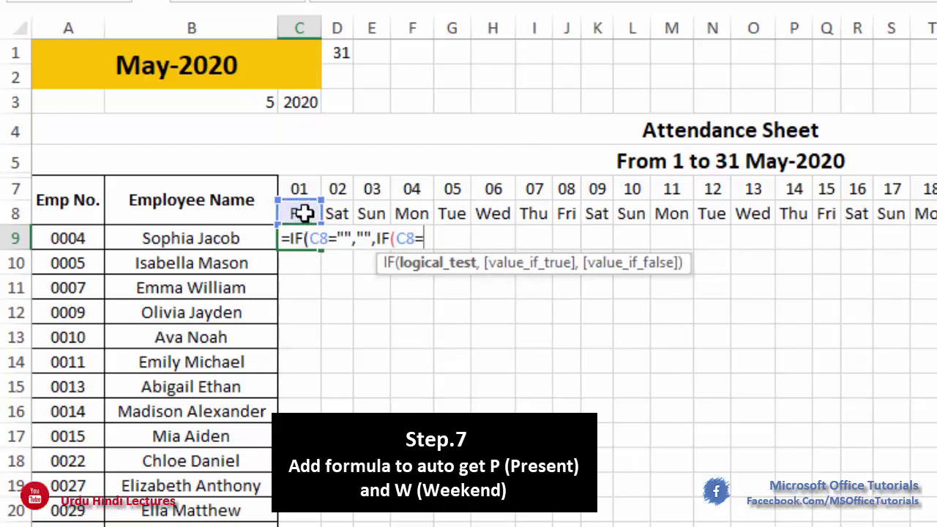
type("\"SUN\"")
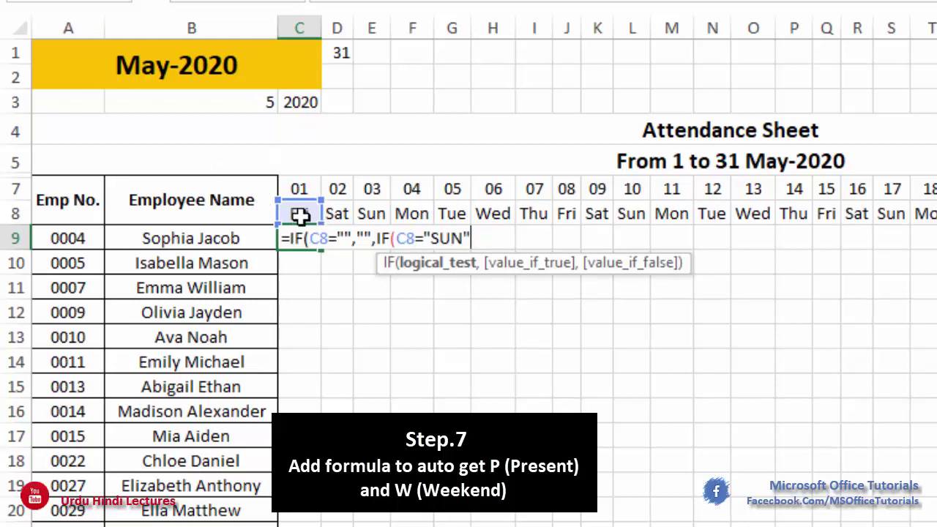
type(",\"W")
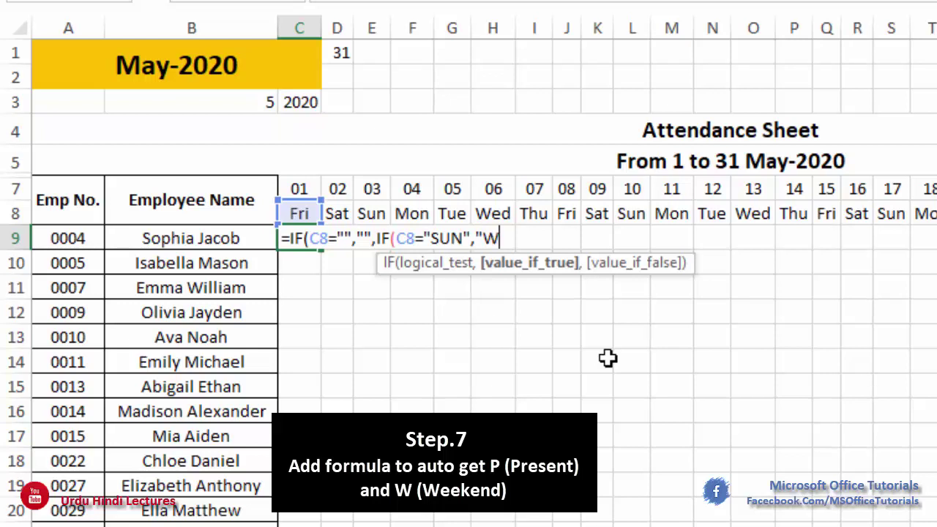
type("\",\"P\"")
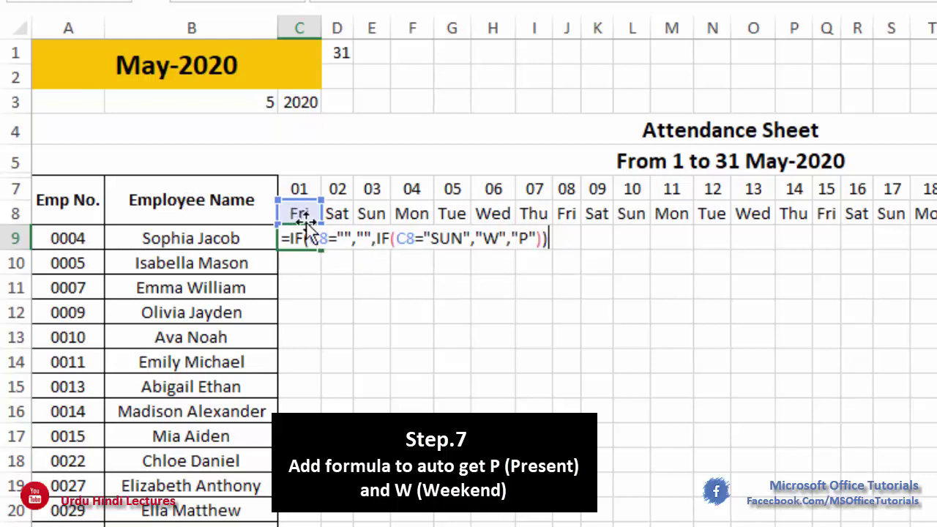
left_click(383, 240)
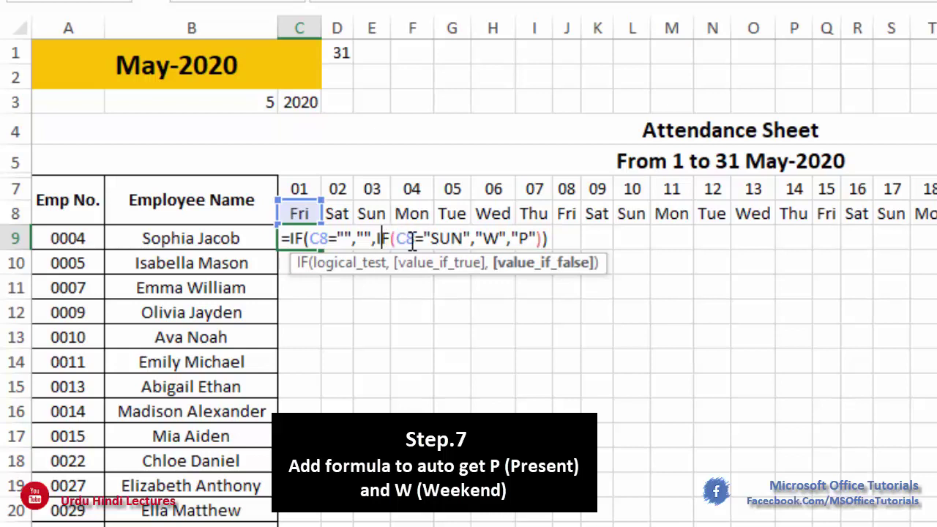
left_click(498, 238)
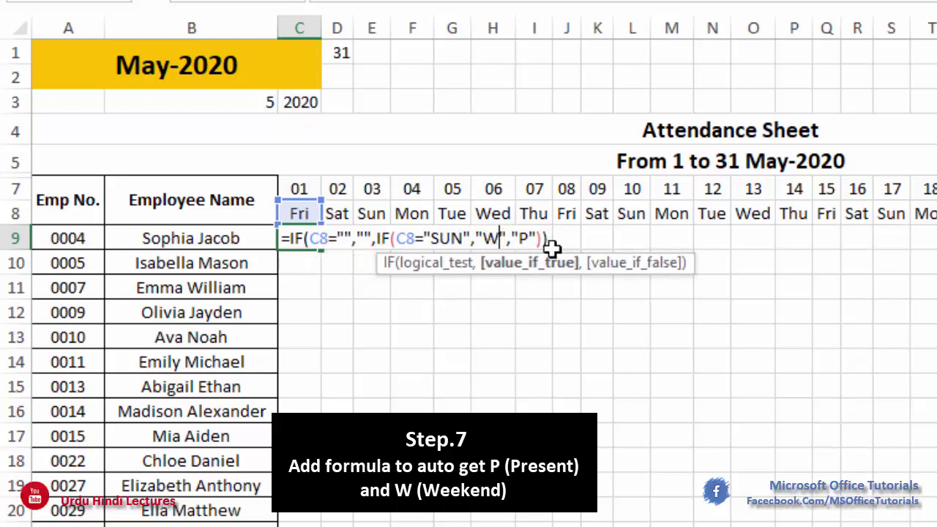
left_click(531, 239)
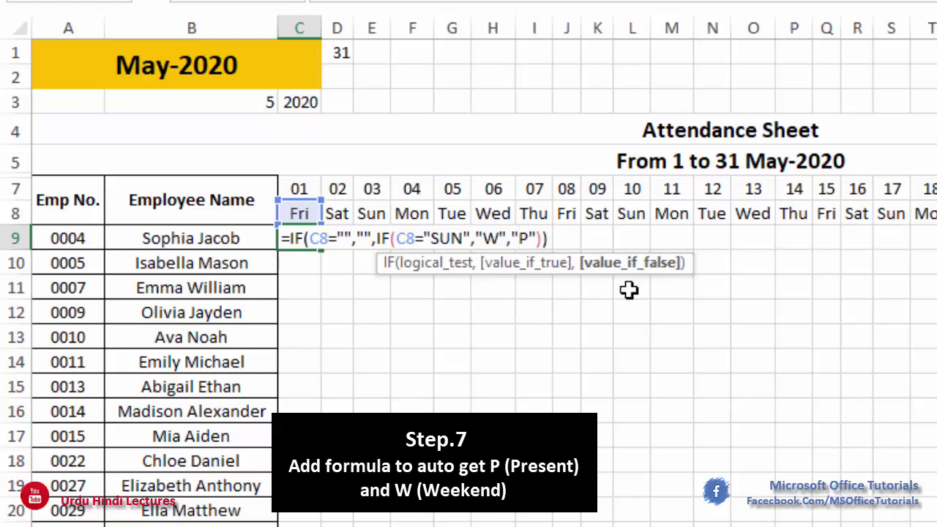
key("Return")
left_click(313, 236)
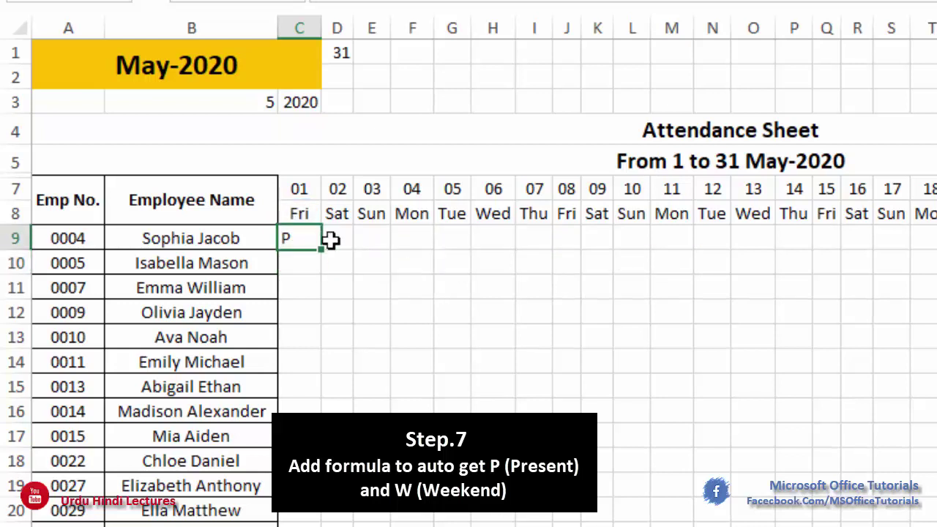
Step: Try locking row 8 in the C9 formula's references and filling it across to I9, then undo the changes
double_click(313, 237)
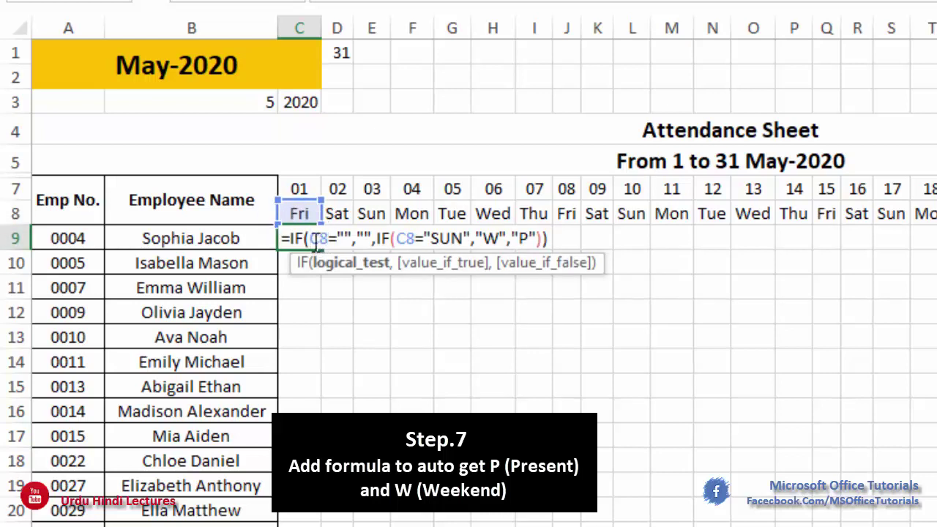
left_click_drag(313, 240, 326, 239)
left_click(318, 238)
type("$")
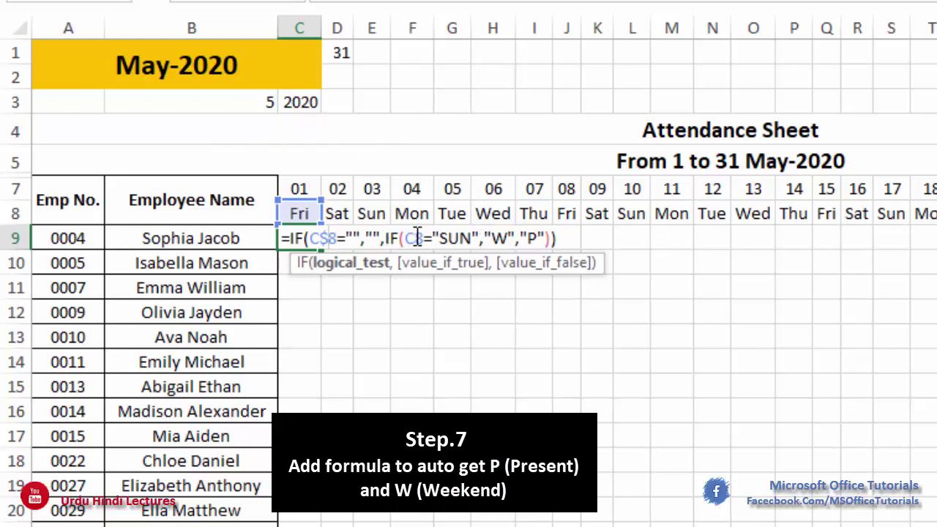
left_click(407, 238)
type("$")
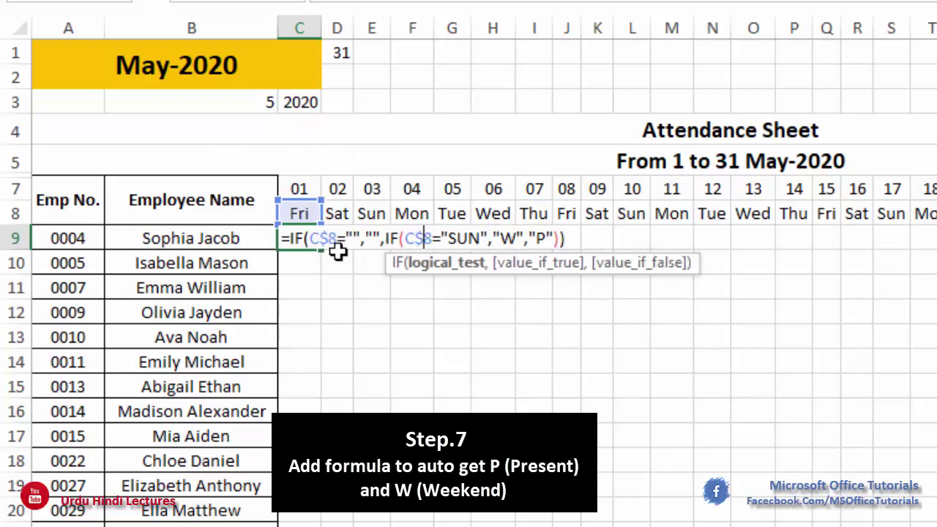
key("ctrl+Return")
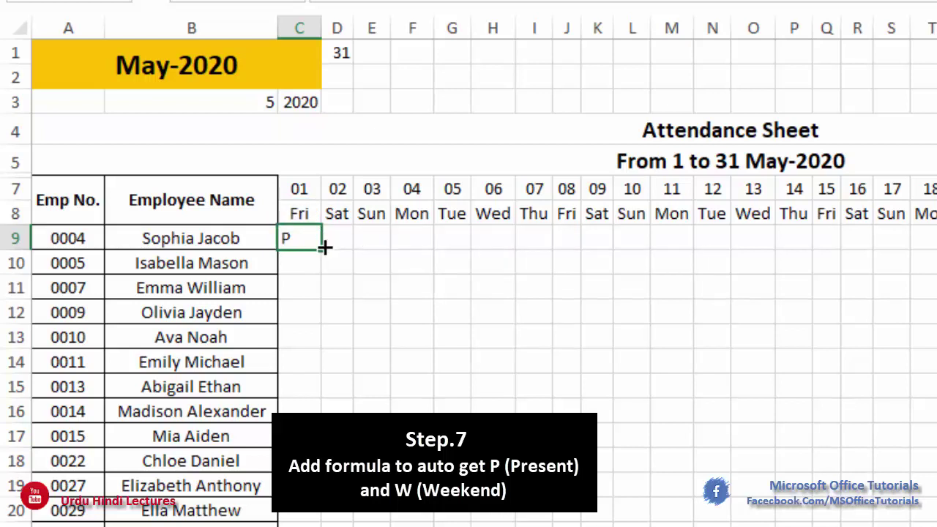
left_click_drag(325, 247, 561, 247)
key("ctrl+z")
Step: Change both C8 references in the C9 formula to C$8 so the weekday row stays fixed
double_click(290, 241)
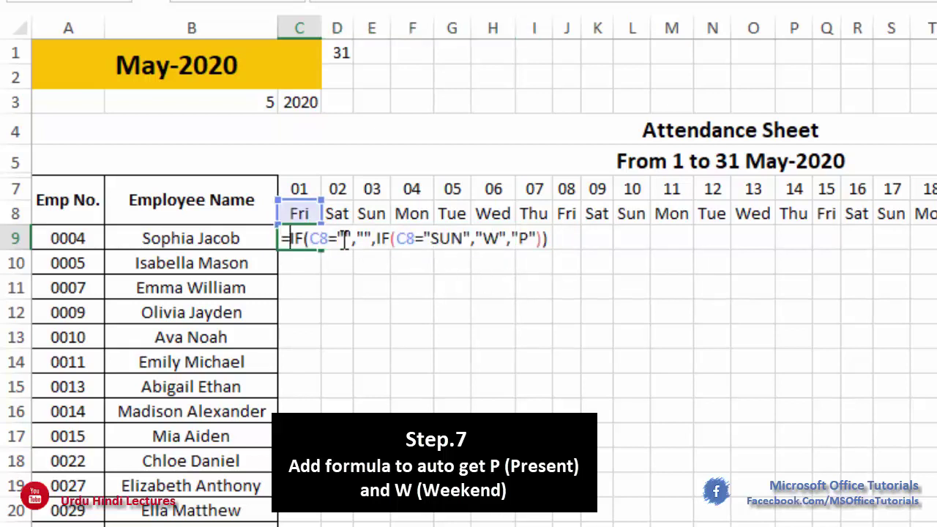
left_click(329, 239)
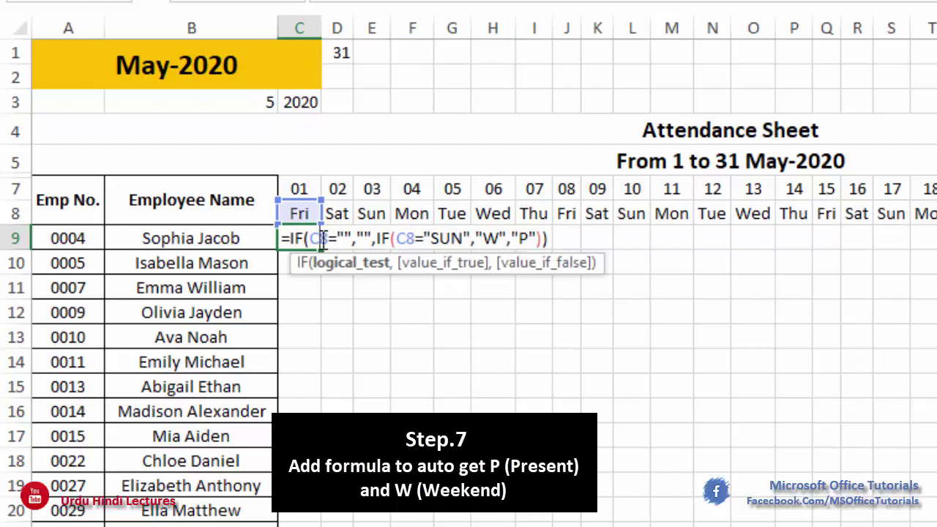
left_click(320, 238)
type("$")
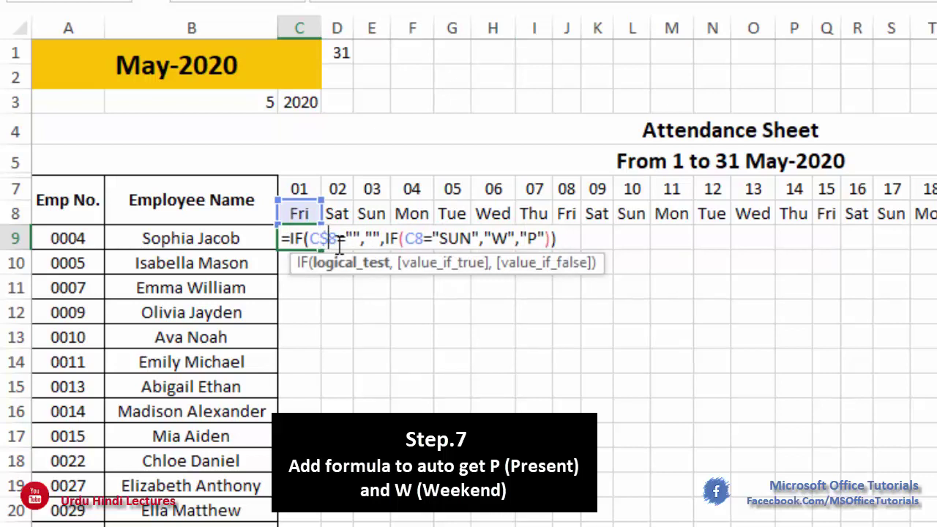
left_click(421, 241)
type("$")
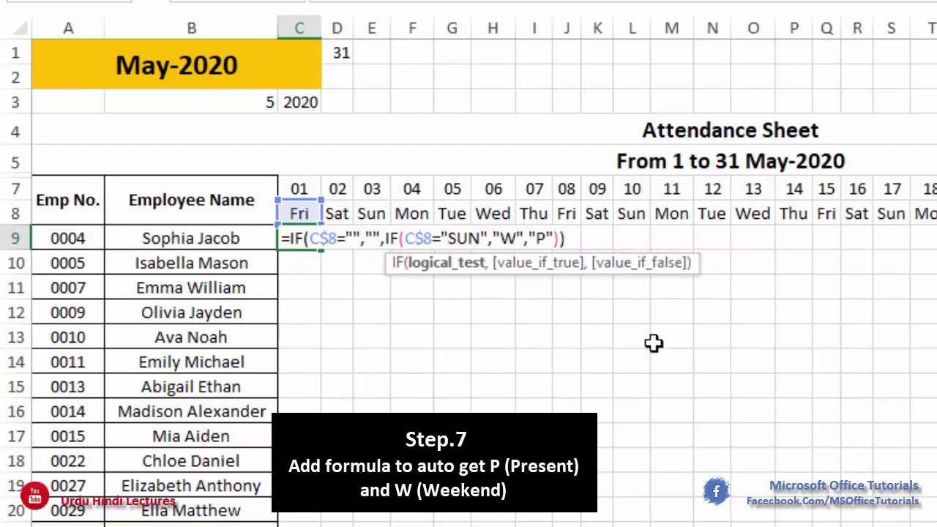
key("Return")
left_click(307, 242)
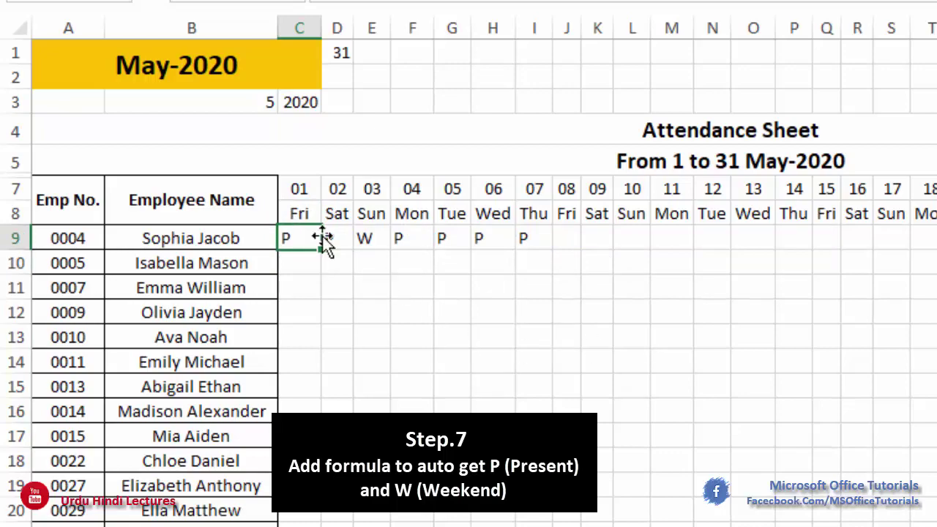
Step: Fill the C9 formula across C9:AG58 and check the marks in the Sunday columns
mouse_move(314, 244)
left_mouse_down()
mouse_move(323, 252)
mouse_move(936, 245)
mouse_move(913, 262)
mouse_move(908, 497)
mouse_move(896, 498)
left_mouse_up()
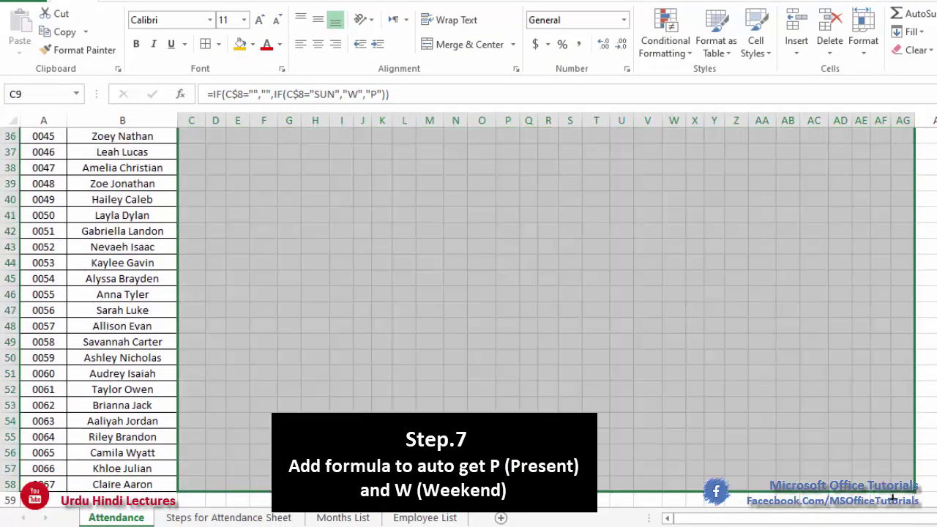
scroll(887, 493, "up", 12)
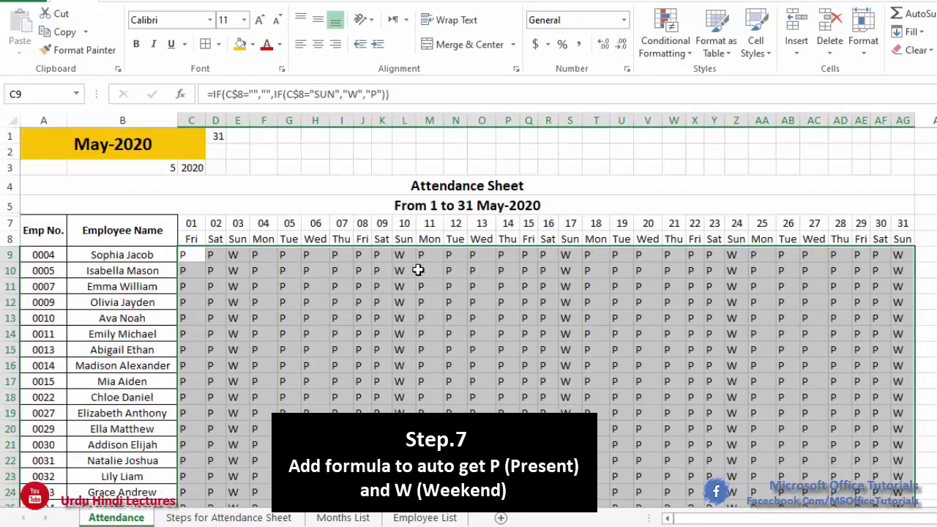
left_click_drag(399, 254, 404, 439)
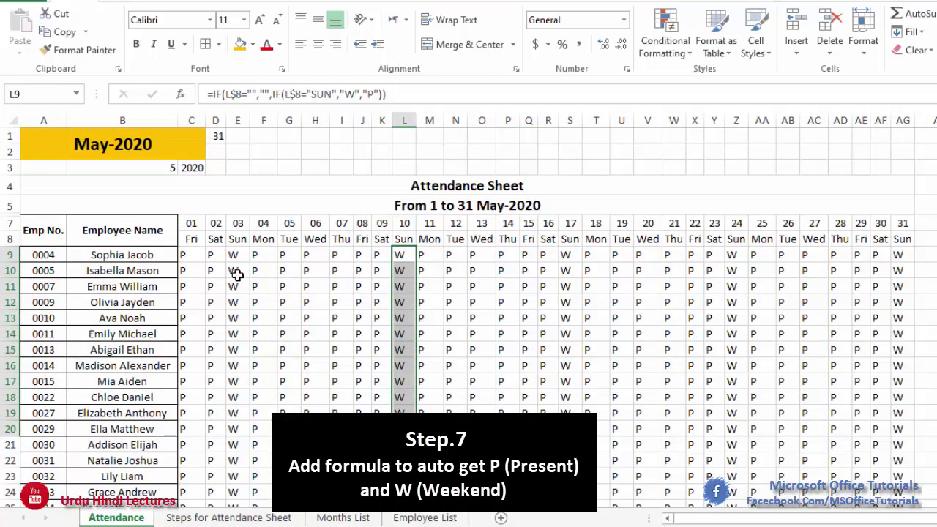
left_click_drag(236, 254, 236, 431)
left_click_drag(567, 256, 569, 333)
left_click(903, 256)
Step: Center the attendance marks from C9 through column AG horizontally and vertically
left_click_drag(903, 255, 195, 480)
left_click(318, 45)
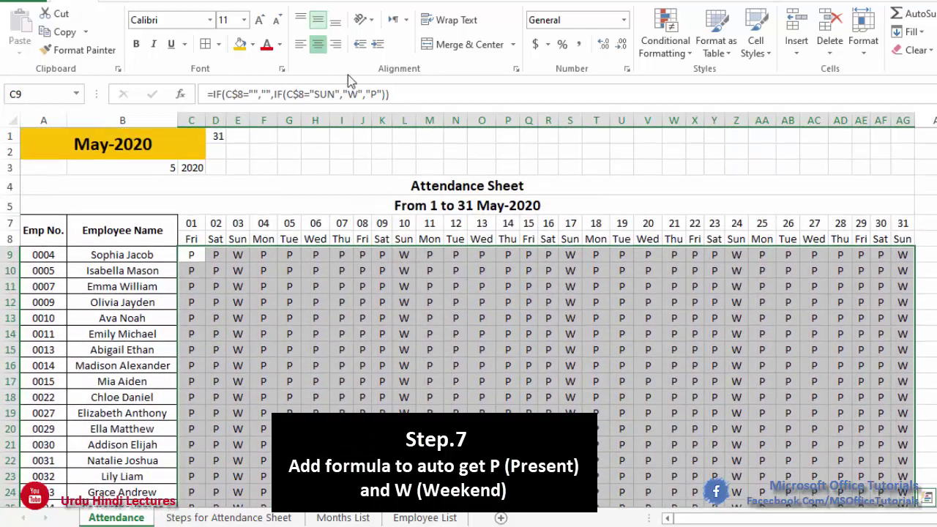
left_click(318, 22)
left_click(362, 270)
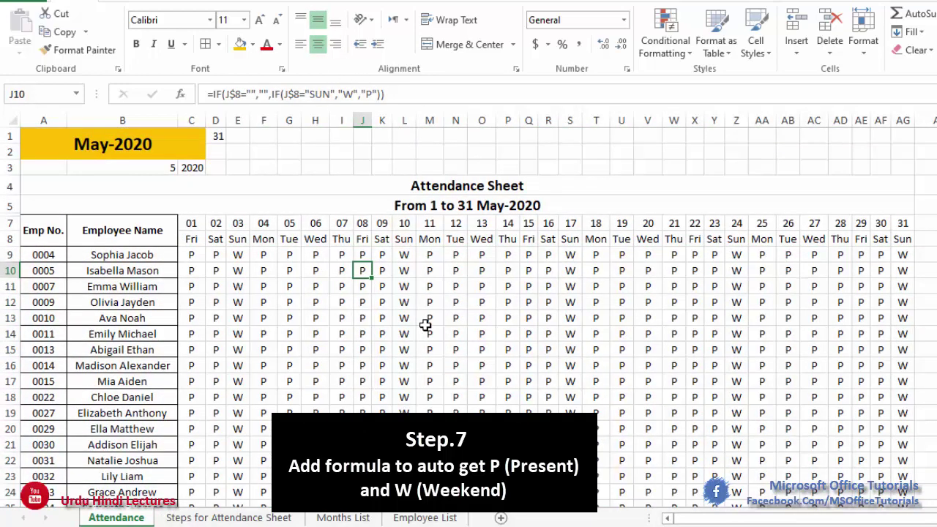
Step: Apply a light gray fill to the Emp No. and Employee Name headers in A7:B8
left_click(189, 224)
left_click(35, 221)
left_click(109, 232, "shift")
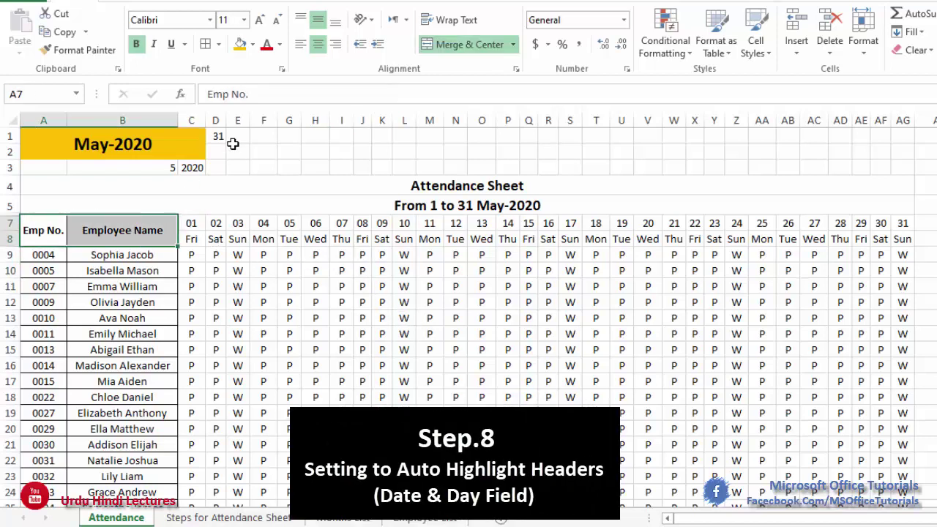
left_click(251, 43)
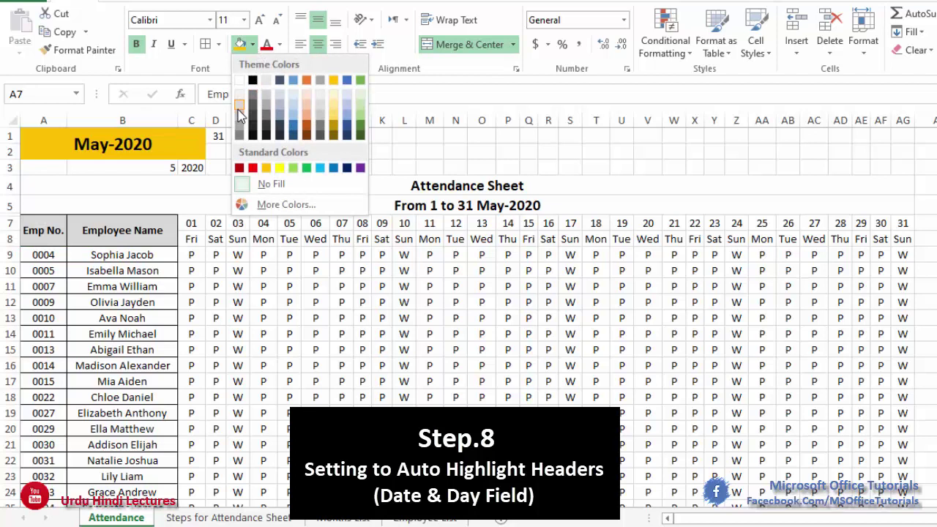
left_click(239, 122)
Step: Start a formula-based conditional formatting rule for the date and day headers C7:AG8 with the formula =C7<>""
left_click_drag(191, 224, 910, 237)
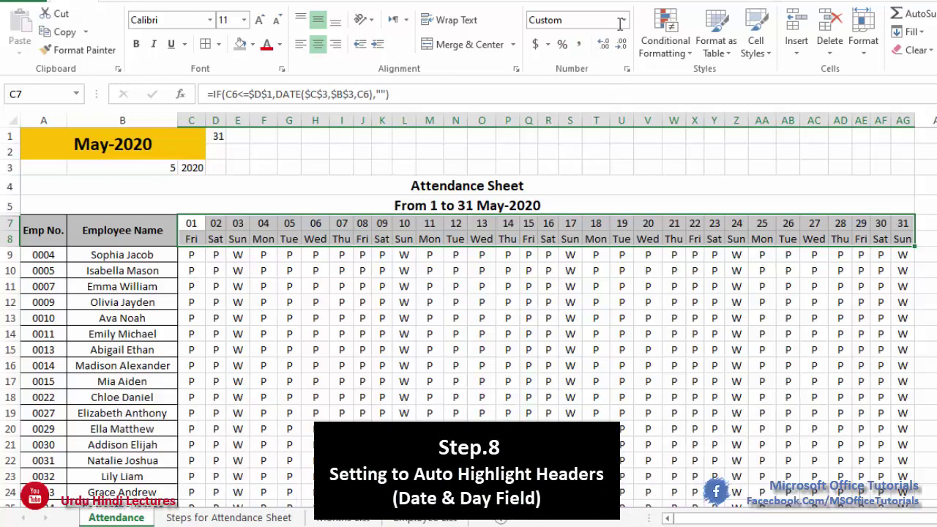
left_click(665, 40)
left_click(692, 255)
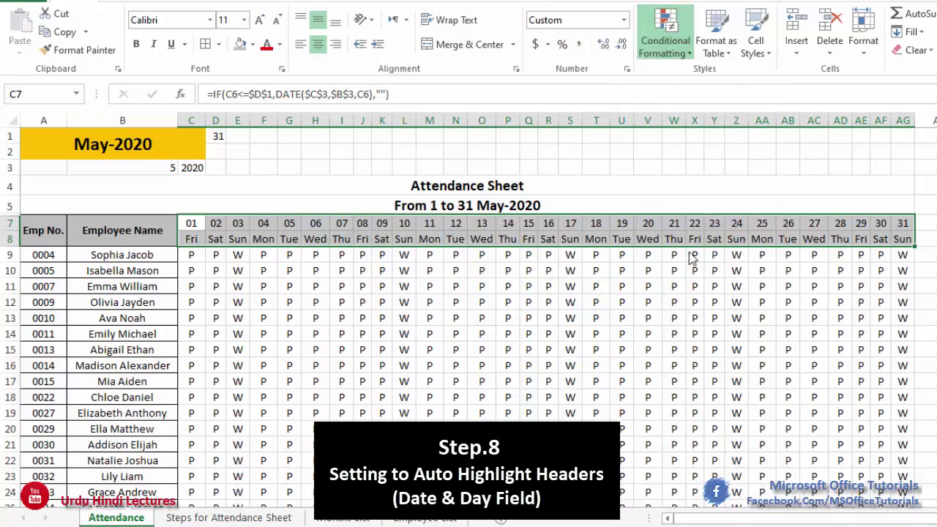
left_click(188, 215)
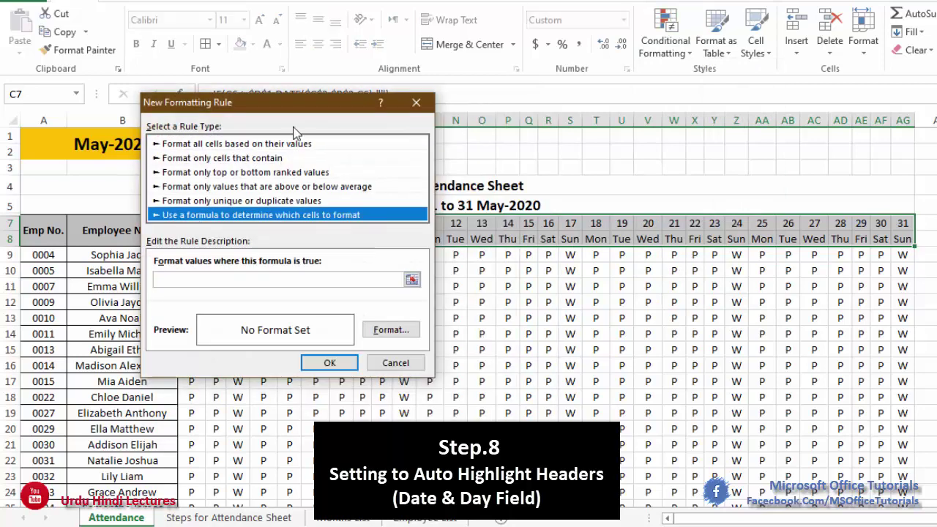
left_click_drag(303, 109, 656, 109)
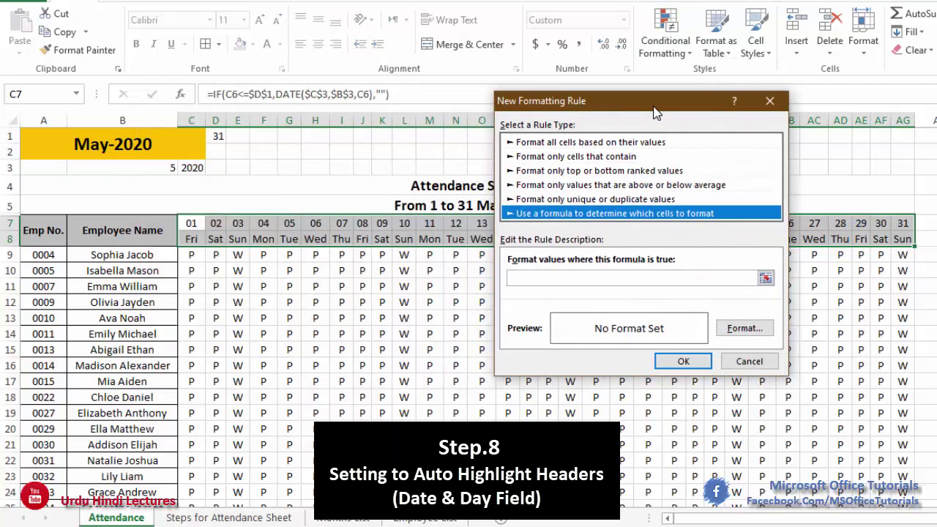
left_click(584, 280)
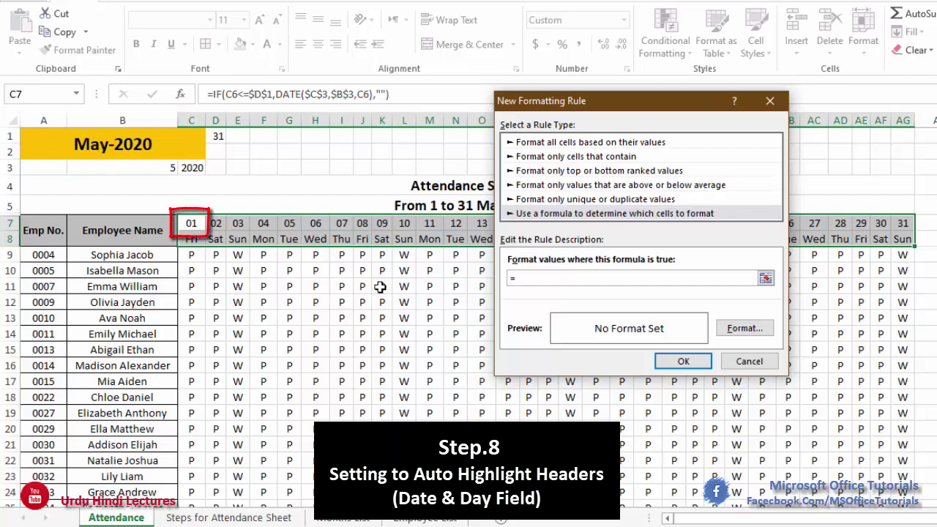
type("7<>\"")
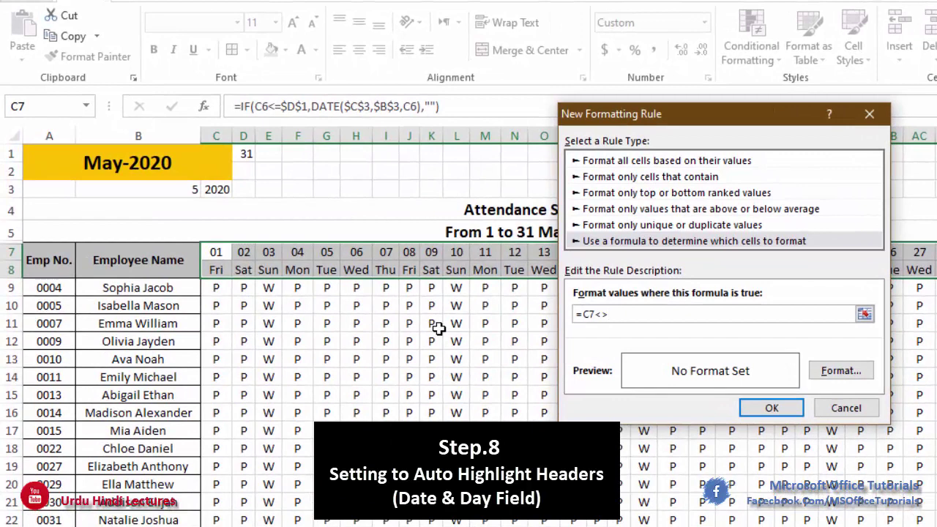
Step: Give the header rule a gray background fill, apply it, and check the date and day header cells
left_click(835, 372)
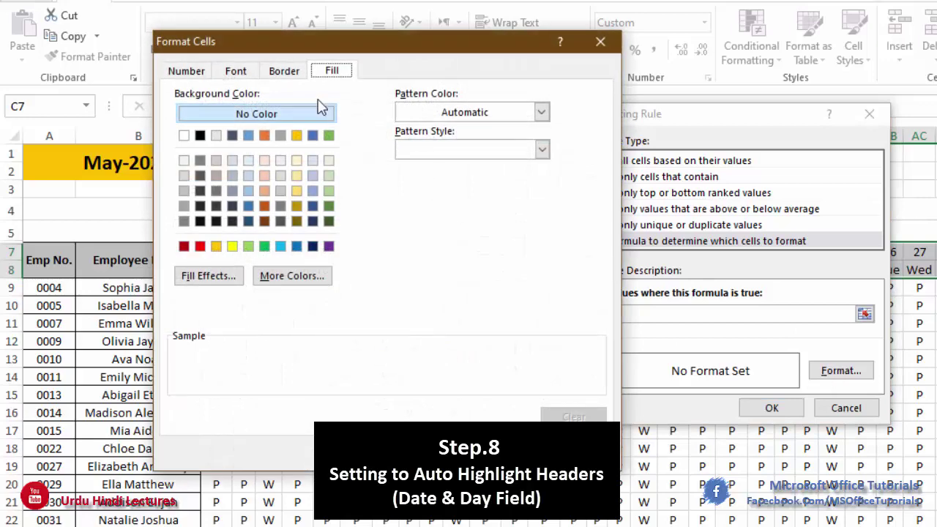
left_click(184, 190)
key("Return")
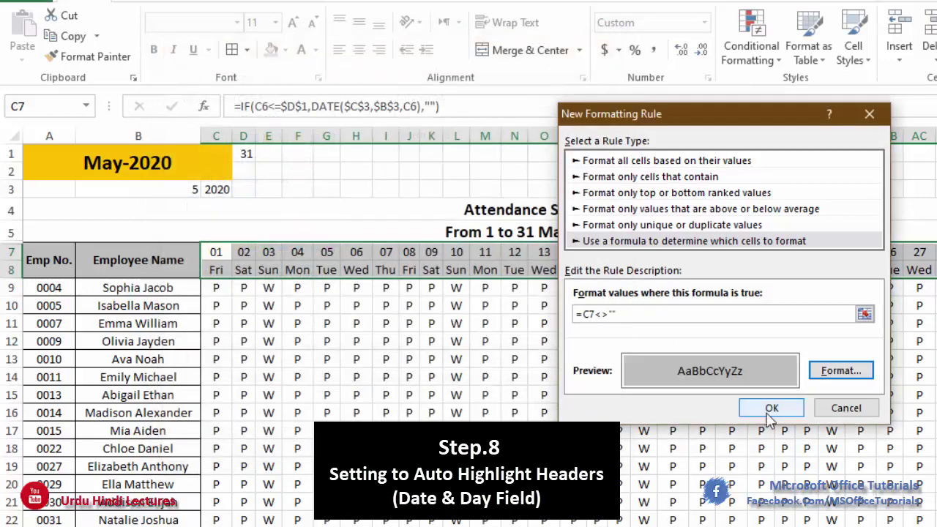
left_click(771, 408)
left_click(890, 377)
left_click(936, 253)
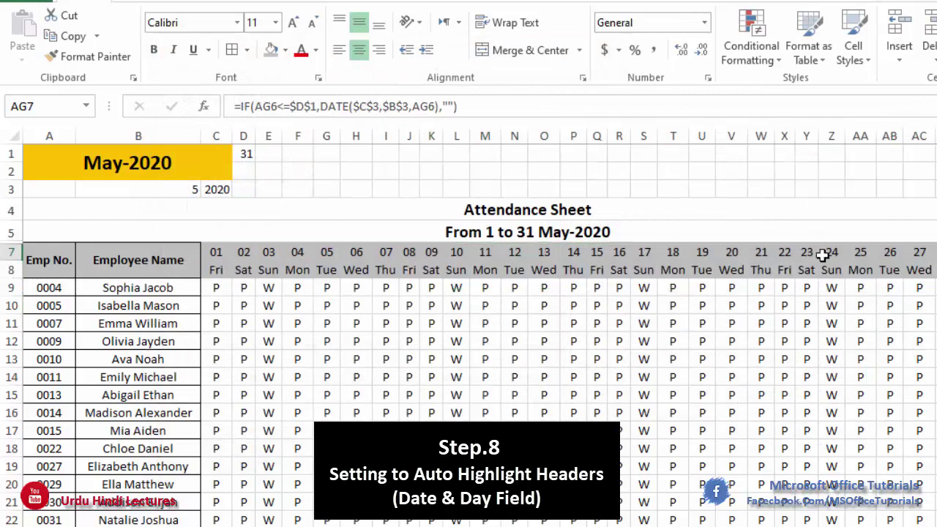
left_click(219, 253)
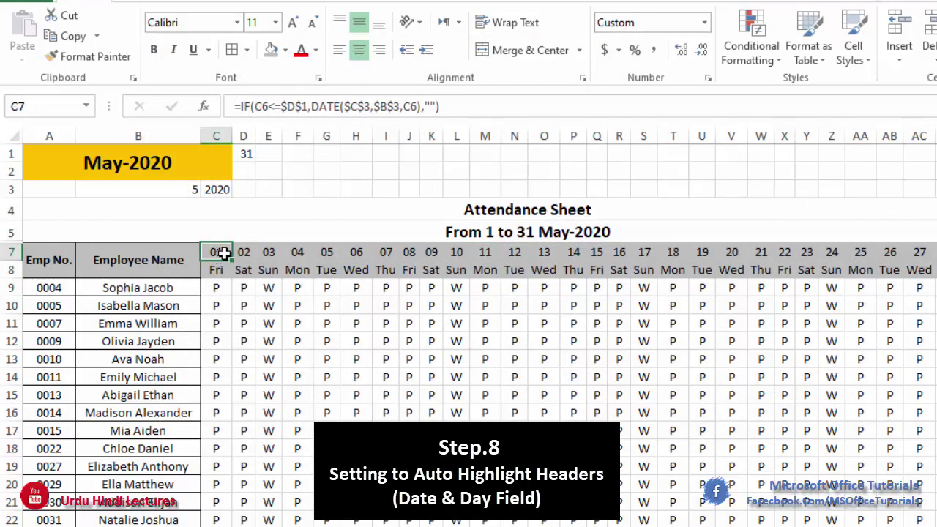
left_click(230, 269)
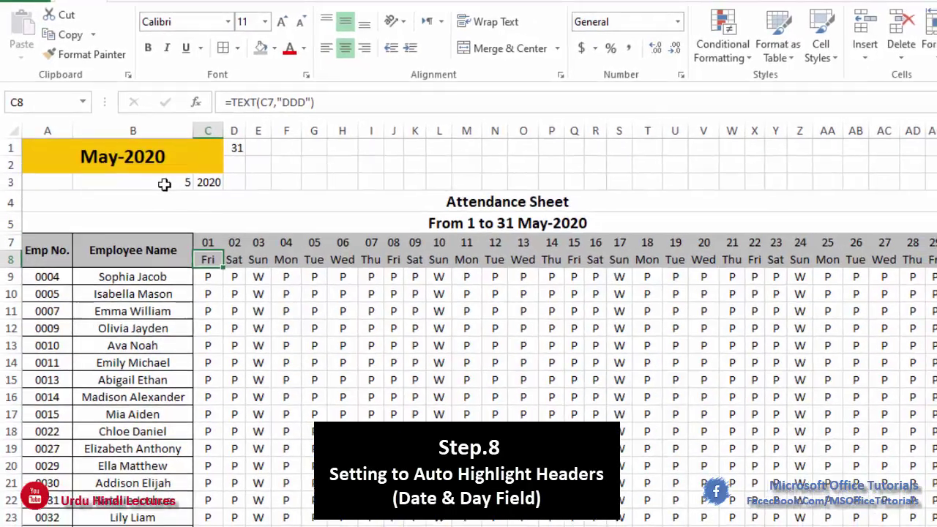
Step: Switch the month in A1 to Feb-20 and check the header highlighting around the month's last day in columns AE:AG
left_click(211, 156)
left_click(216, 139)
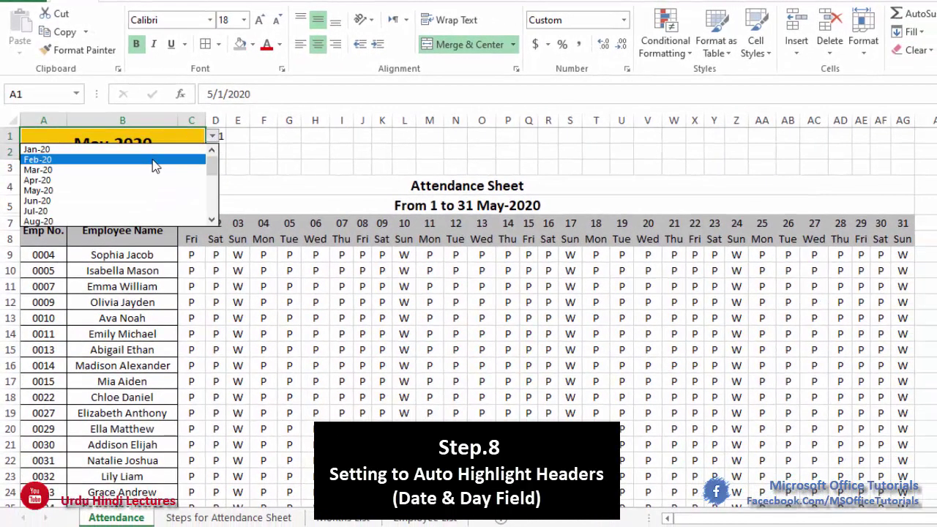
left_click(154, 160)
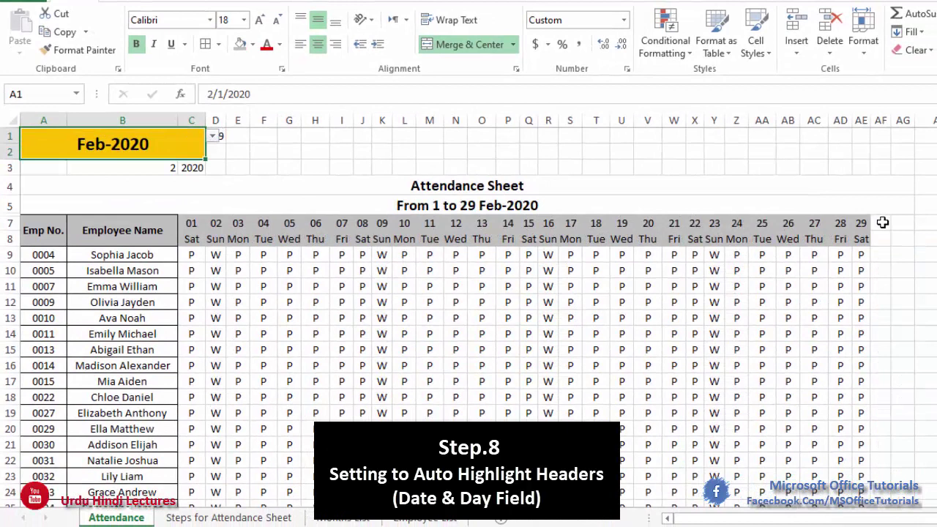
left_click(862, 223)
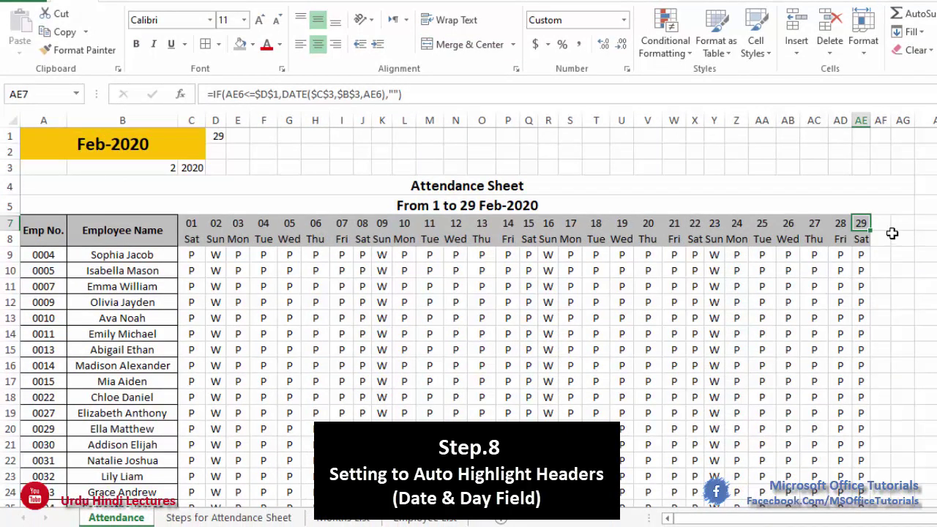
left_click(885, 226)
left_click(900, 224)
left_click(881, 239)
left_click(881, 224)
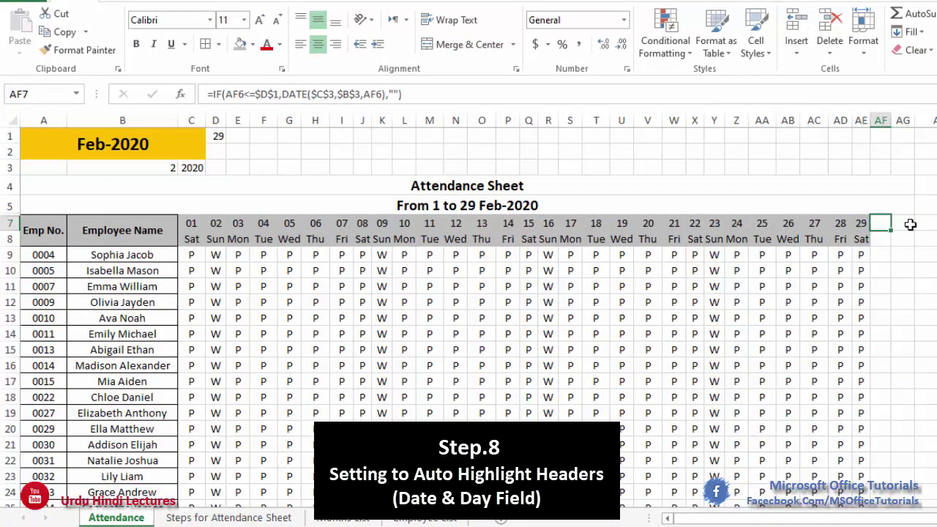
left_click(922, 225)
left_click_drag(883, 225, 904, 235)
left_click(755, 224)
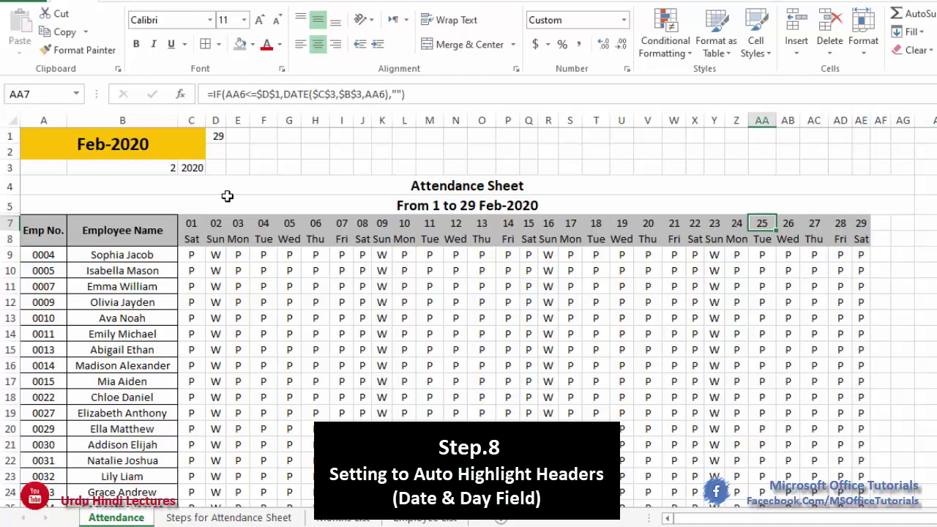
Step: Switch the month in A1 to Apr-20 and check the header highlighting in column AF
left_click(183, 146)
left_click(212, 136)
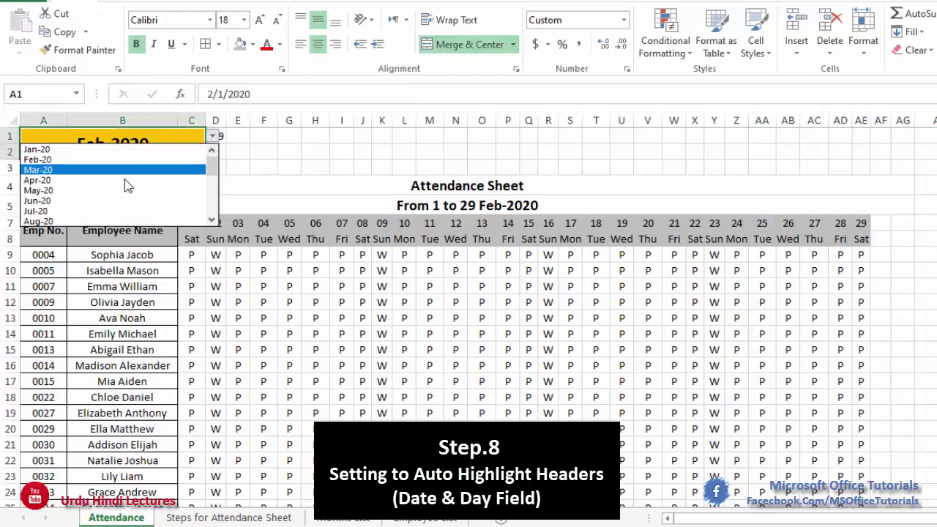
left_click(125, 179)
left_click(882, 228)
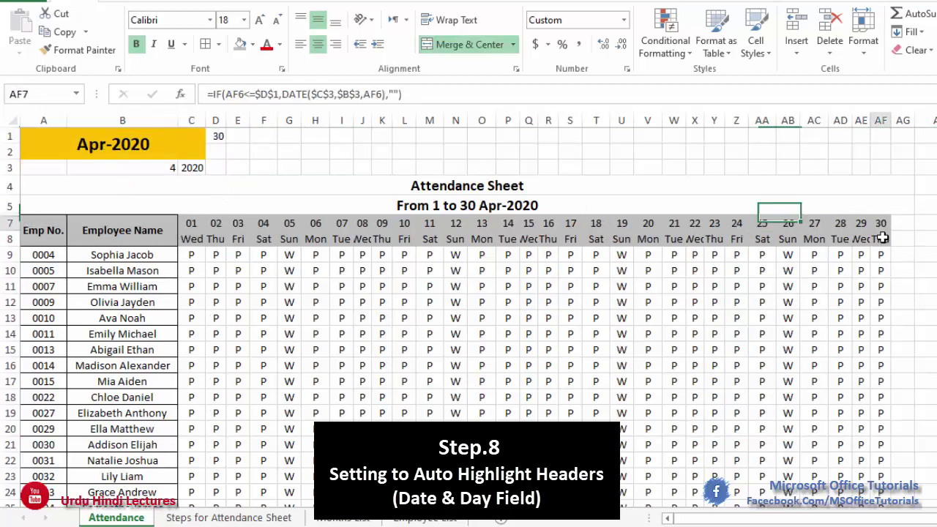
mouse_move(882, 238)
left_mouse_down()
mouse_move(188, 237)
mouse_move(194, 221)
mouse_move(261, 237)
mouse_move(874, 241)
left_mouse_up()
left_click(839, 270)
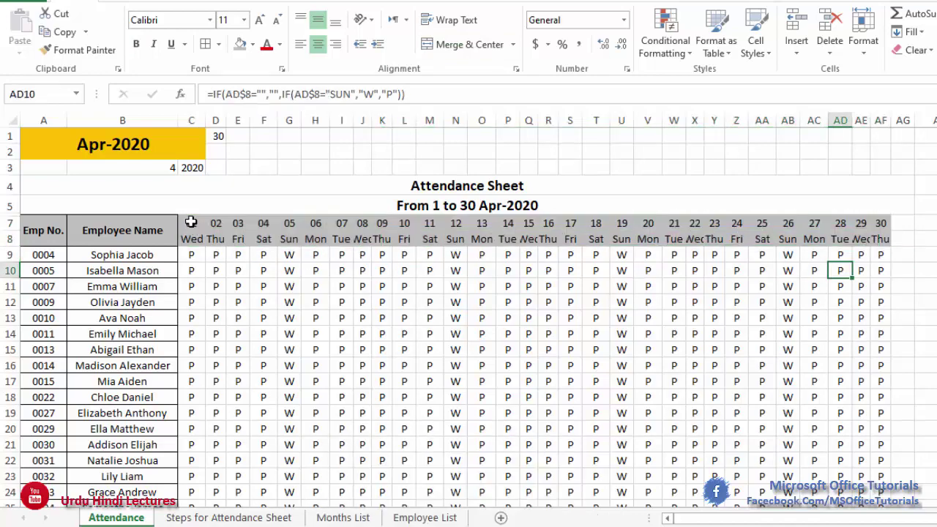
Step: Start a formula-based conditional formatting rule for C7:AG58 with the formula =C7<>""
left_click_drag(191, 222, 896, 487)
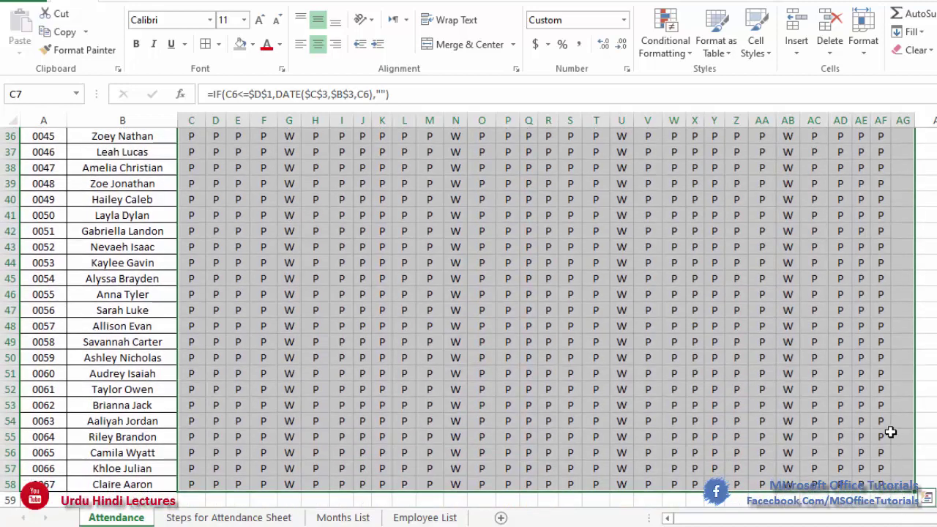
scroll(890, 432, "up", 12)
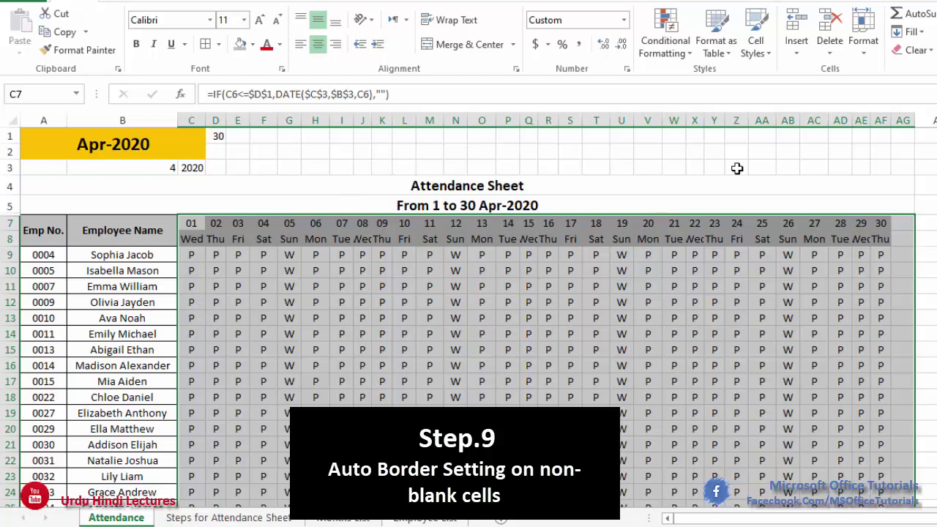
left_click(678, 50)
left_click(694, 247)
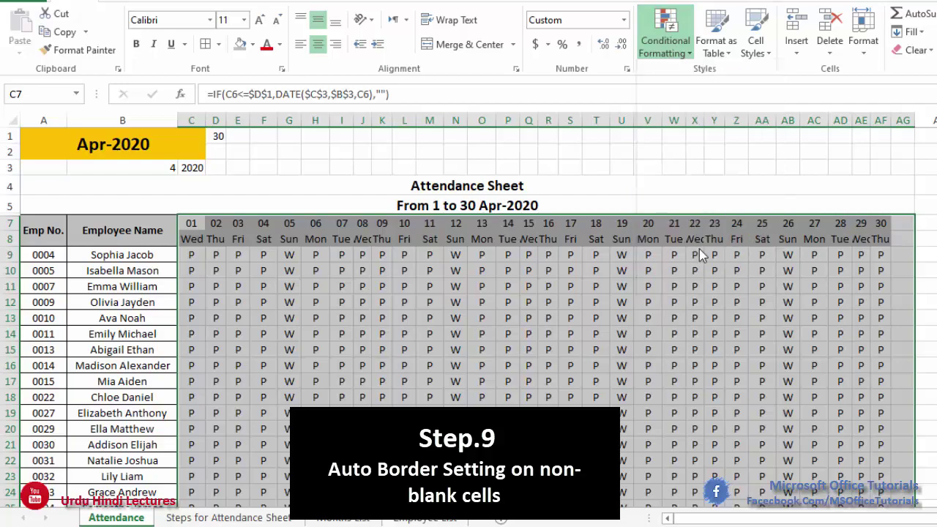
left_click(507, 196)
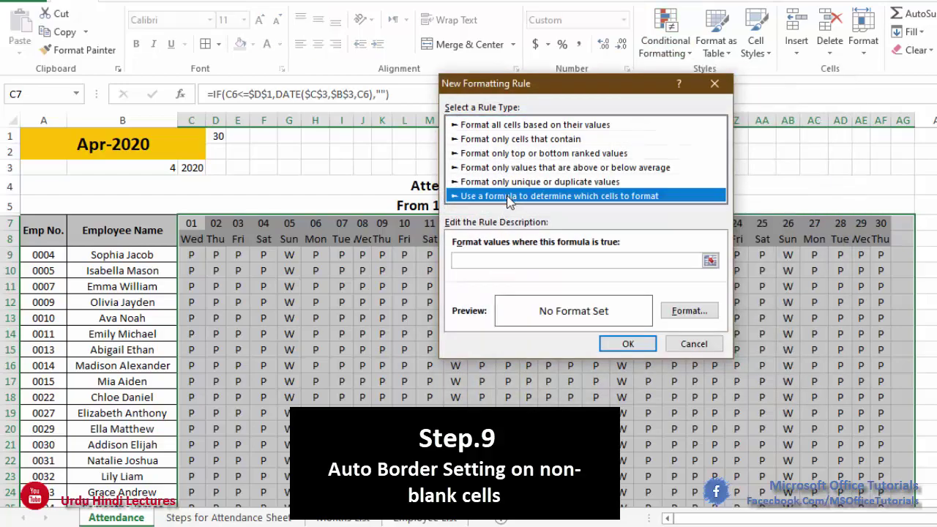
left_click(484, 258)
type("=")
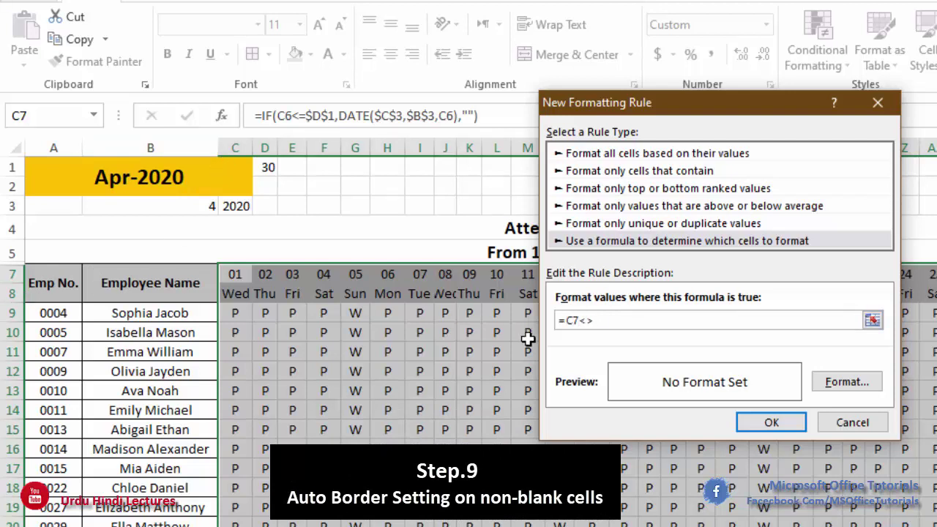
Step: Give the non-blank rule thin solid borders on all four cell sides and apply it to the attendance range
left_click(834, 386)
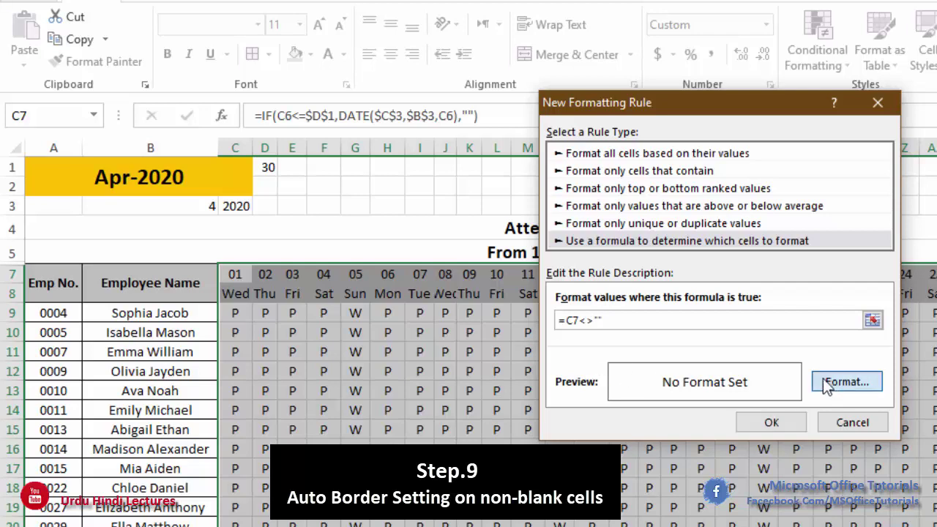
left_click(673, 55)
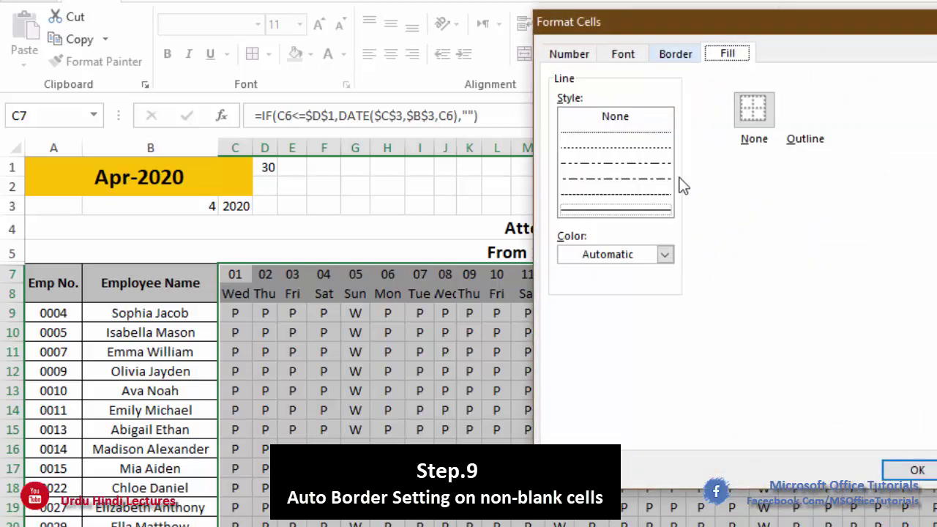
left_click(712, 183)
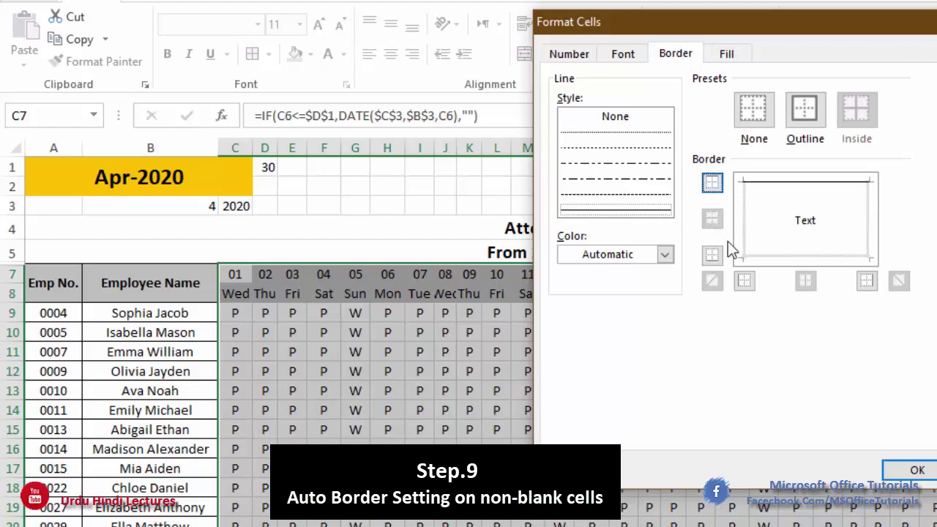
left_click(712, 255)
left_click(744, 281)
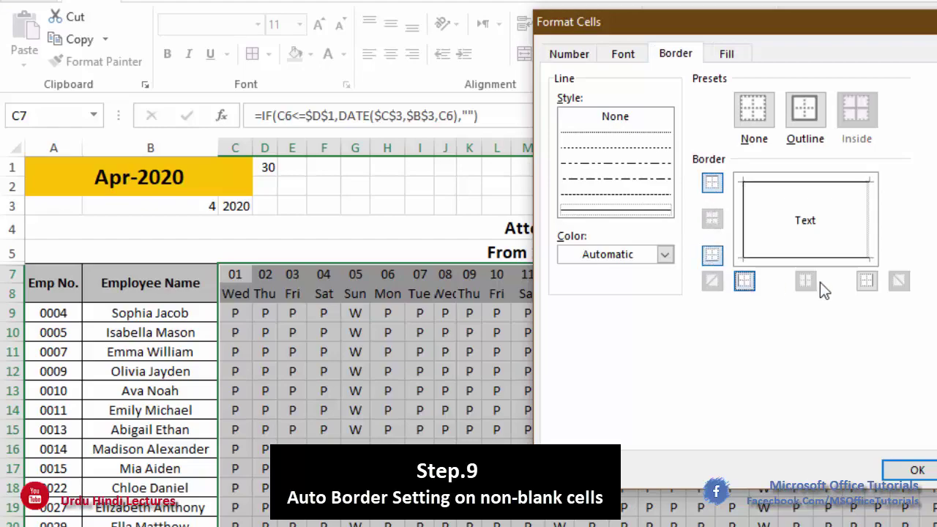
left_click(867, 281)
left_click(909, 472)
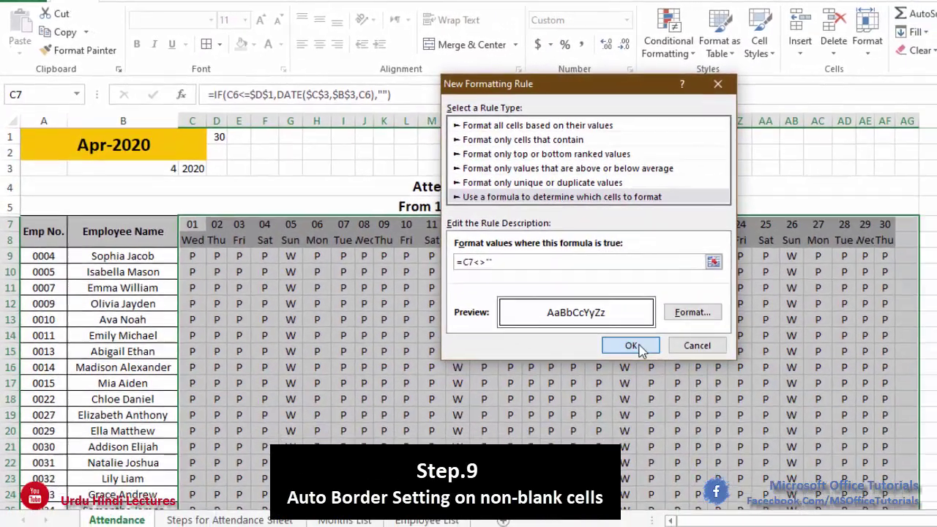
left_click(705, 385)
left_click(728, 313)
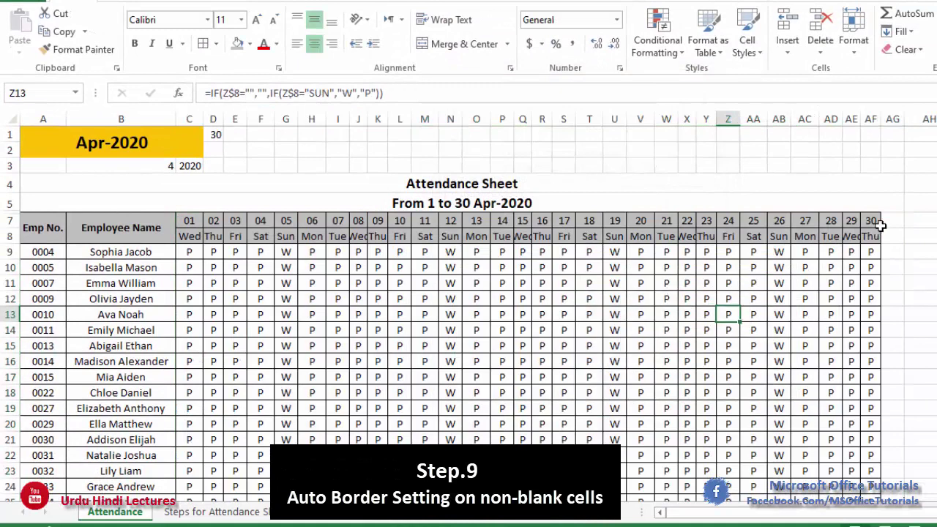
Step: Check the borders in column AG, switching the month in A1 to May-20 to compare a 31-day month
left_click_drag(887, 225, 889, 246)
left_click(889, 300)
left_click(892, 343)
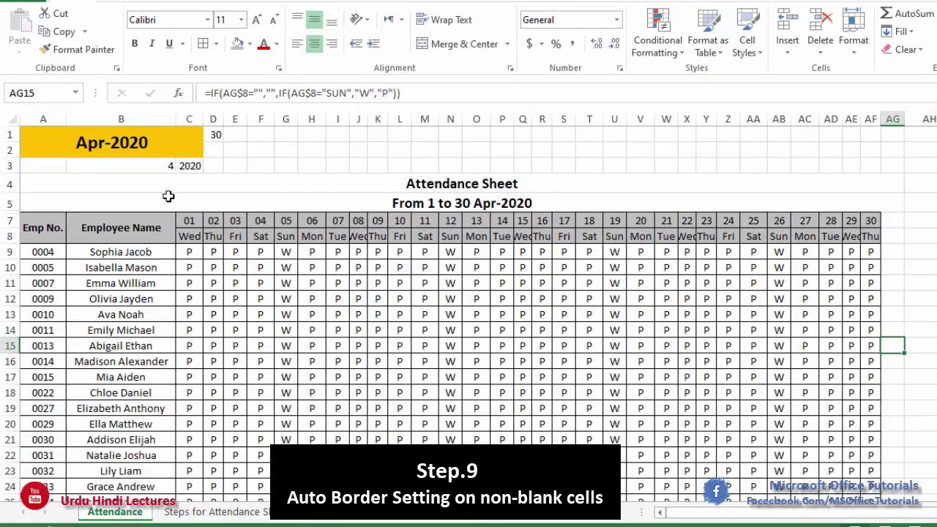
left_click(124, 143)
left_click(210, 135)
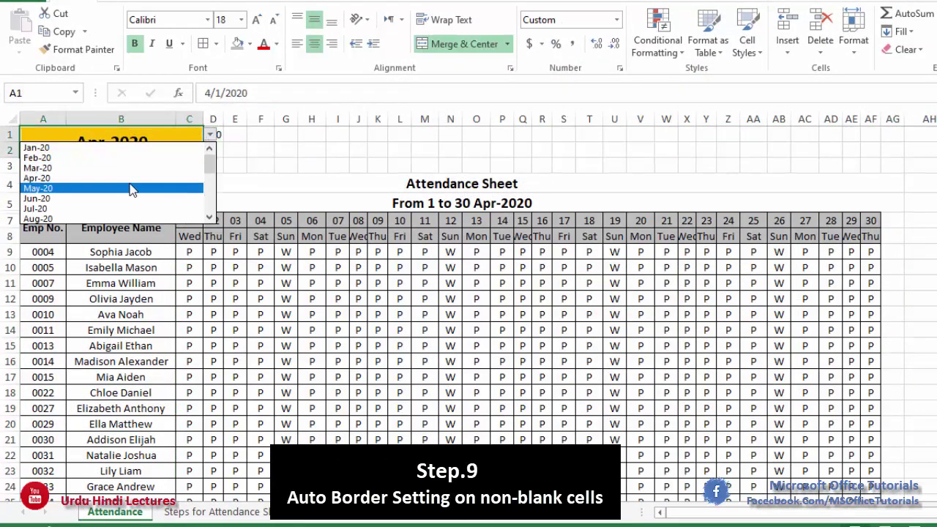
left_click(131, 190)
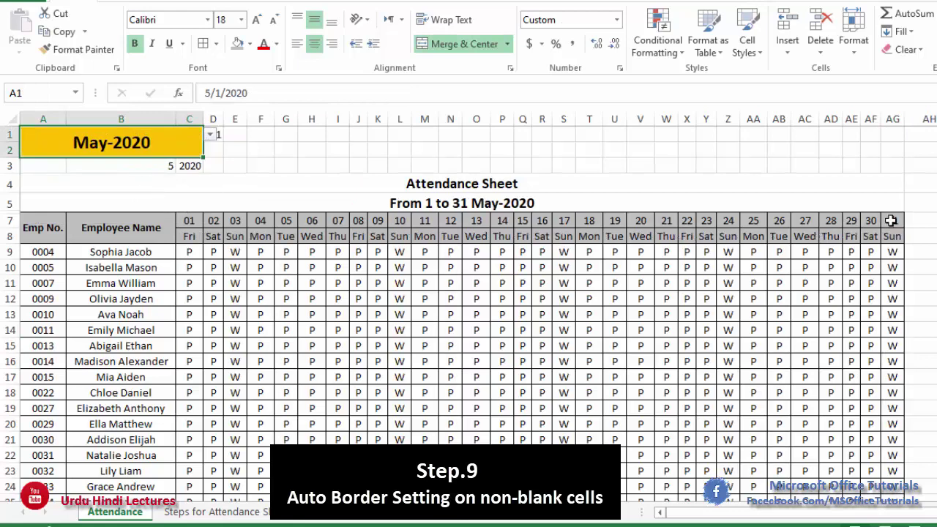
left_click_drag(891, 221, 894, 290)
left_click_drag(891, 346, 888, 378)
scroll(837, 459, "down", 2)
scroll(839, 458, "up", 2)
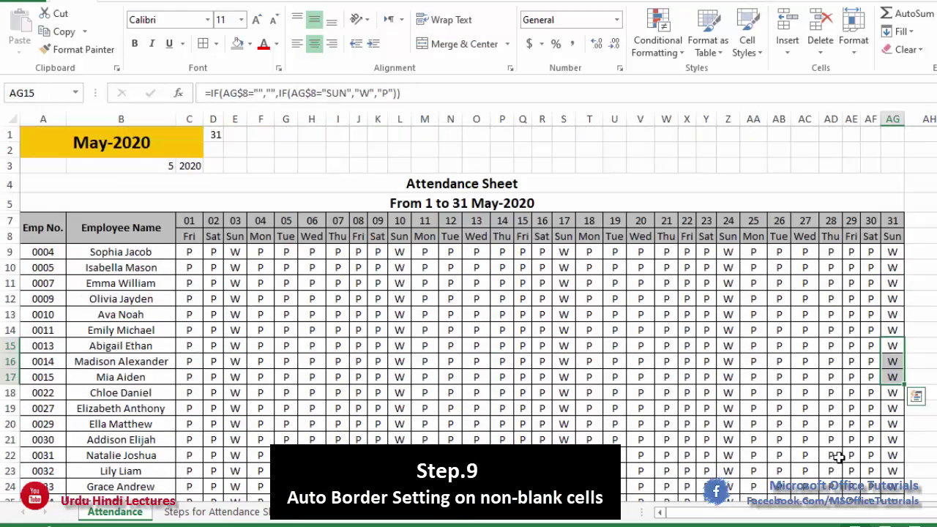
left_click(671, 390)
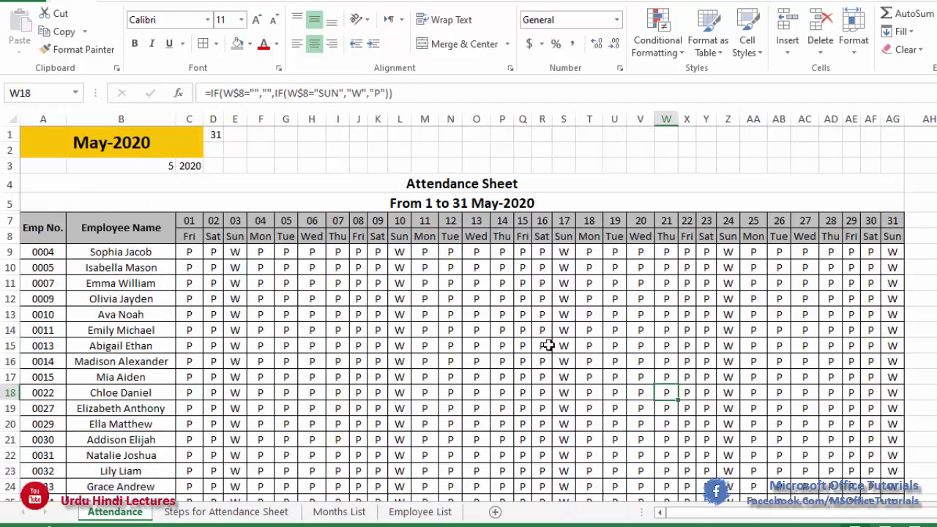
Step: Examine the W marks in the Sunday columns and the matching weekday headers in row 8
left_click_drag(239, 243, 238, 396)
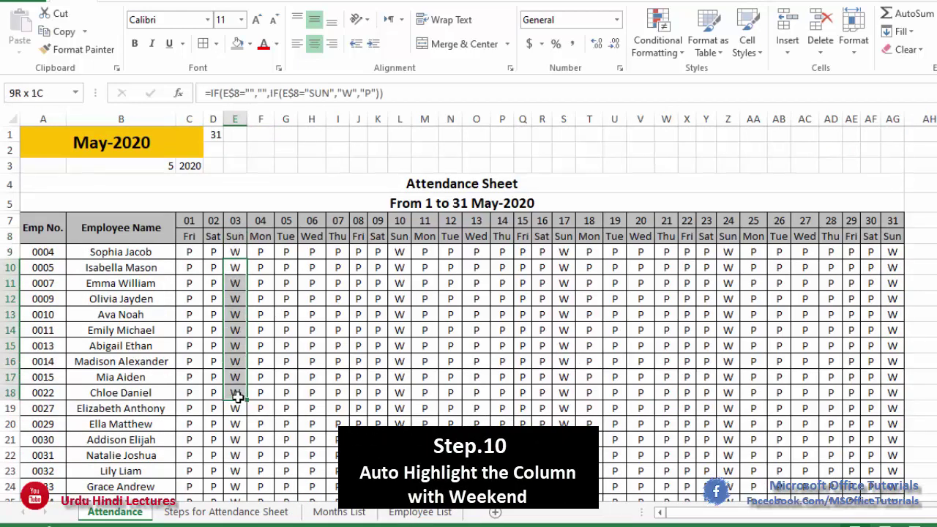
left_click(195, 239)
left_click_drag(198, 239, 215, 238)
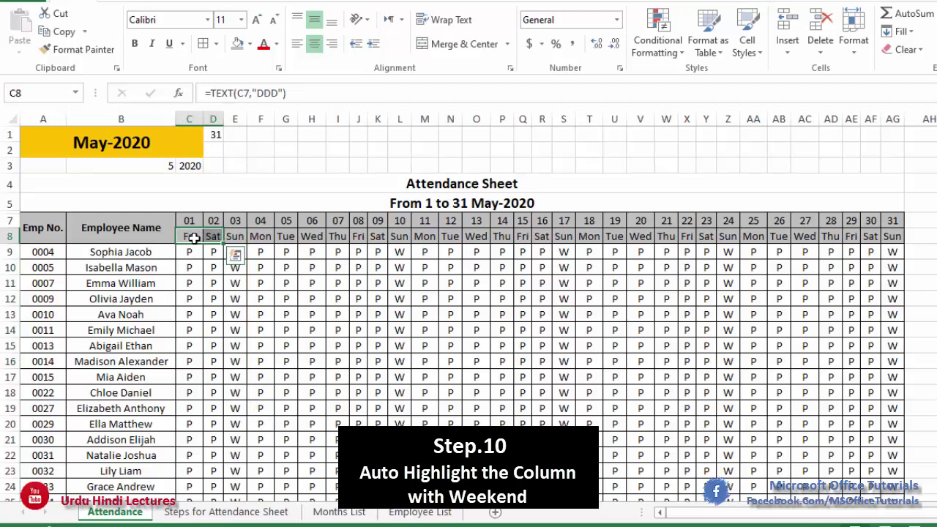
left_click(194, 239)
left_click(236, 236)
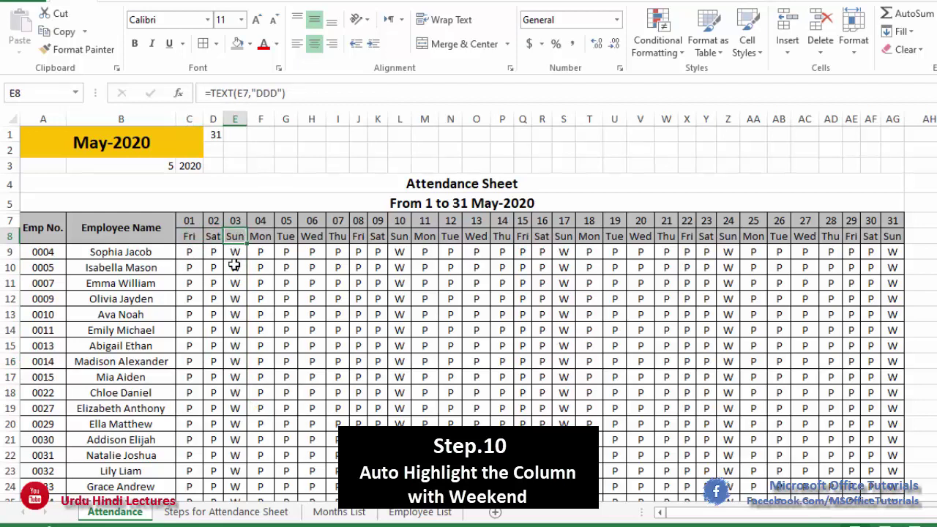
left_click_drag(236, 282, 235, 408)
left_click(285, 315)
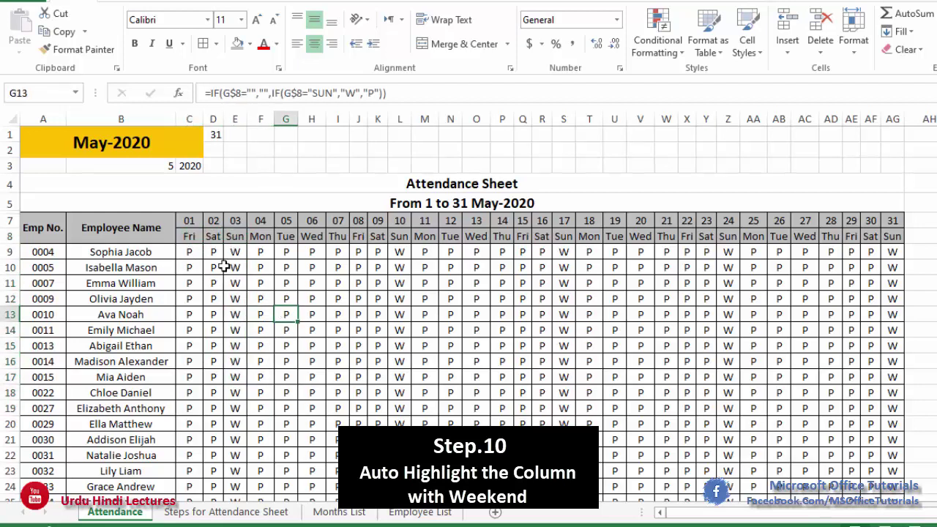
left_click_drag(187, 238, 888, 505)
scroll(639, 402, "up", 12)
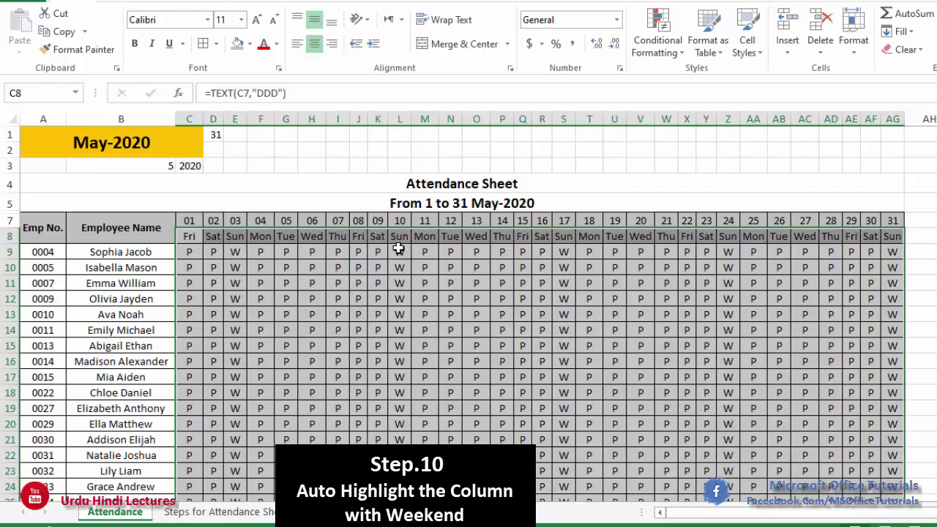
left_click(400, 455)
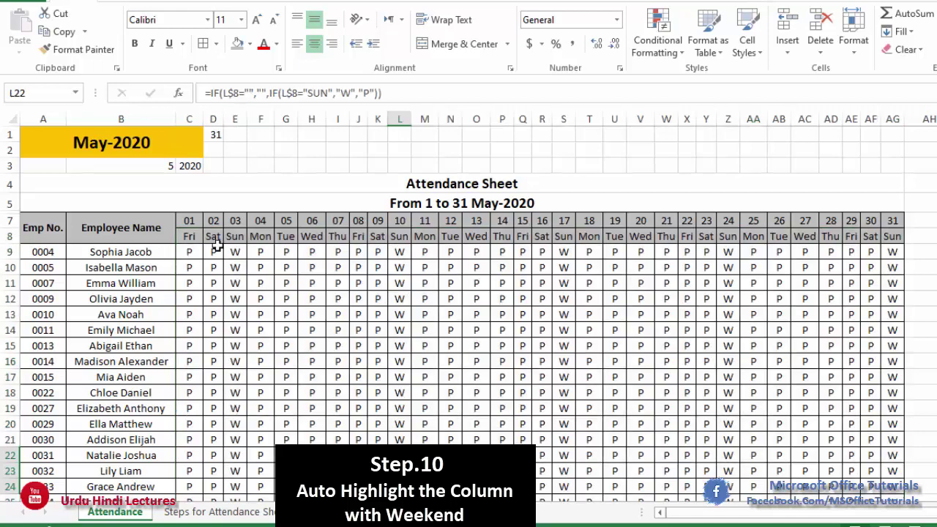
Step: Start a formula-based conditional formatting rule for C8:AG58 with the formula =C$8="SUN"
left_click_drag(189, 237, 897, 508)
scroll(835, 447, "up", 12)
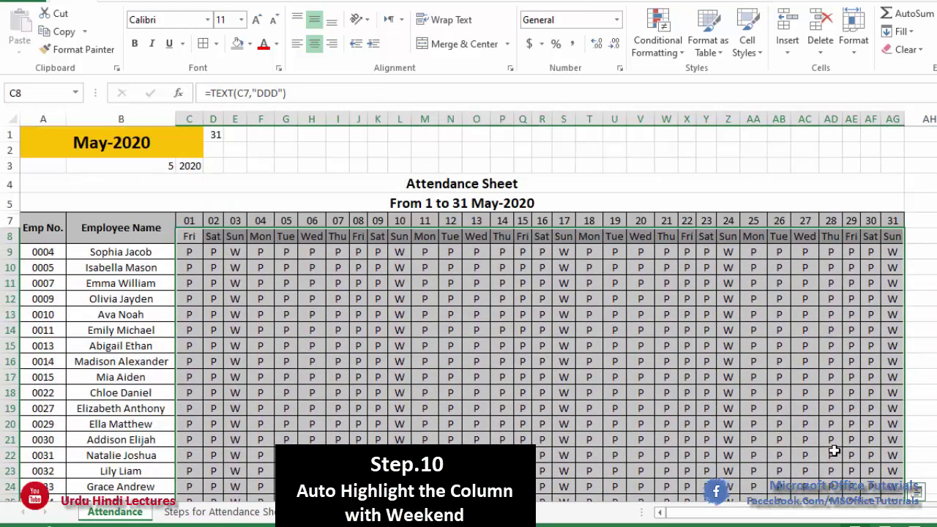
left_click(674, 51)
left_click(668, 244)
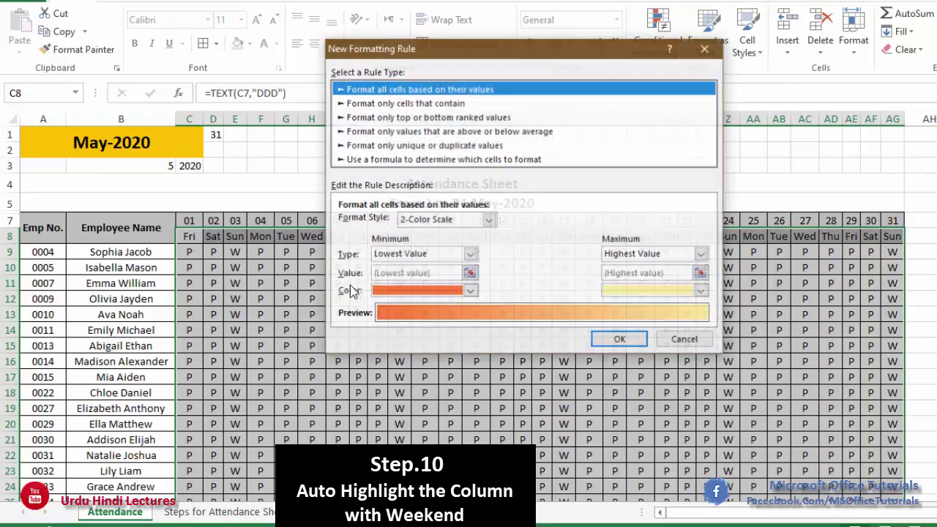
left_click(370, 160)
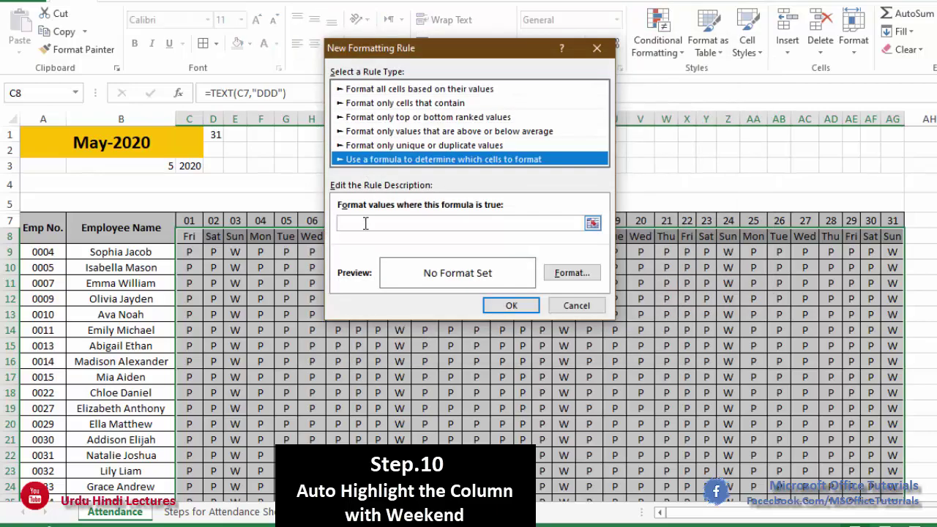
left_click(366, 223)
type("=")
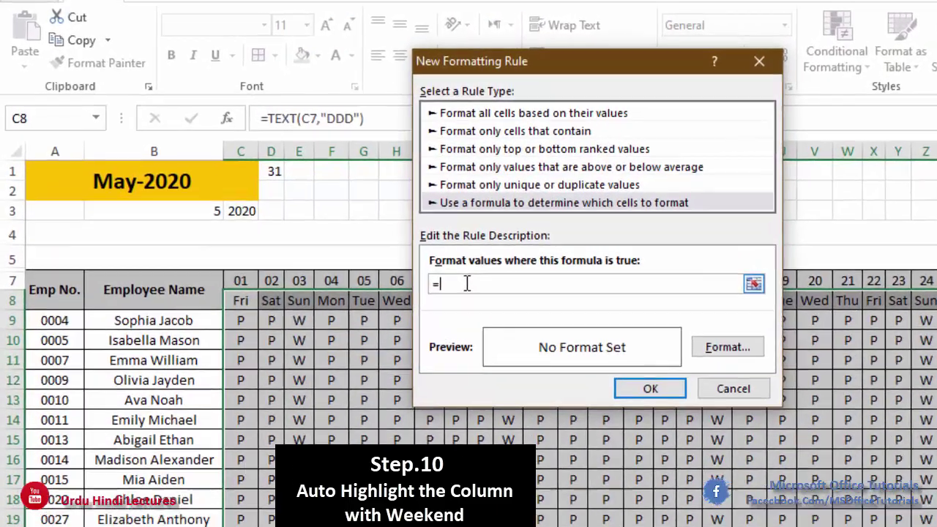
left_click_drag(540, 66, 605, 107)
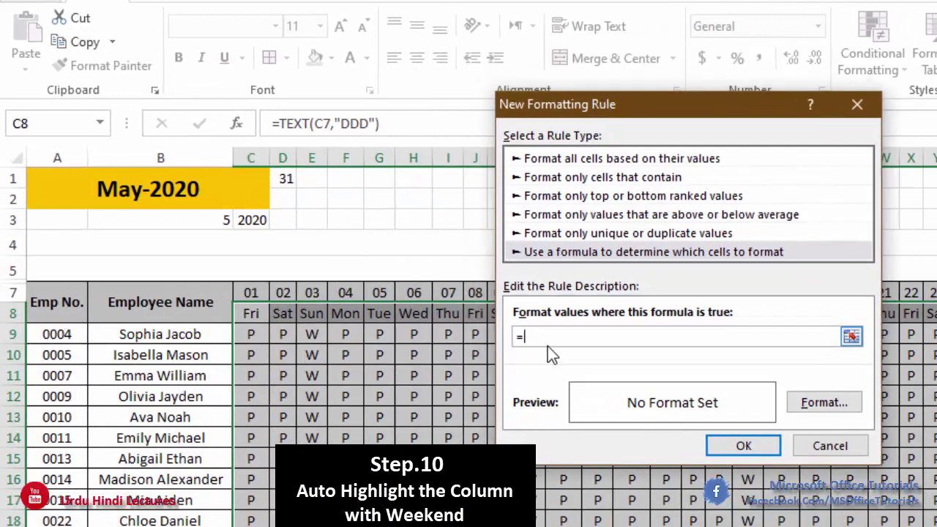
type("C8=\"SUN")
left_click(532, 336)
type("$")
Step: Give the Sunday rule a yellow background fill and apply it to the selected range
left_click(820, 410)
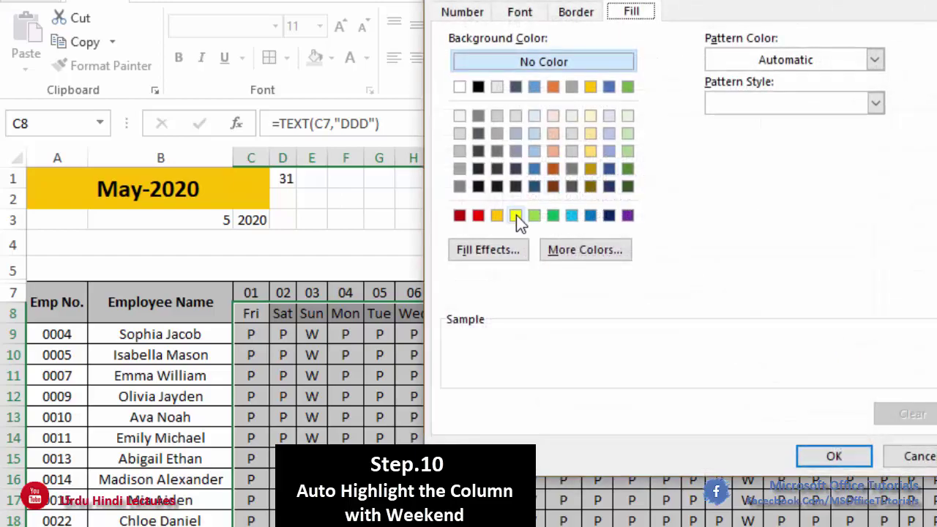
left_click(516, 214)
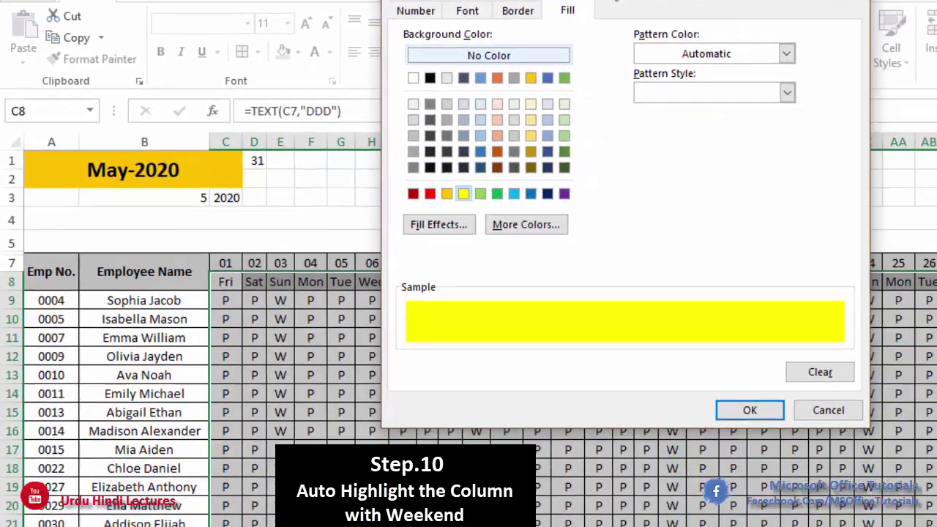
left_click_drag(687, 1, 845, 212)
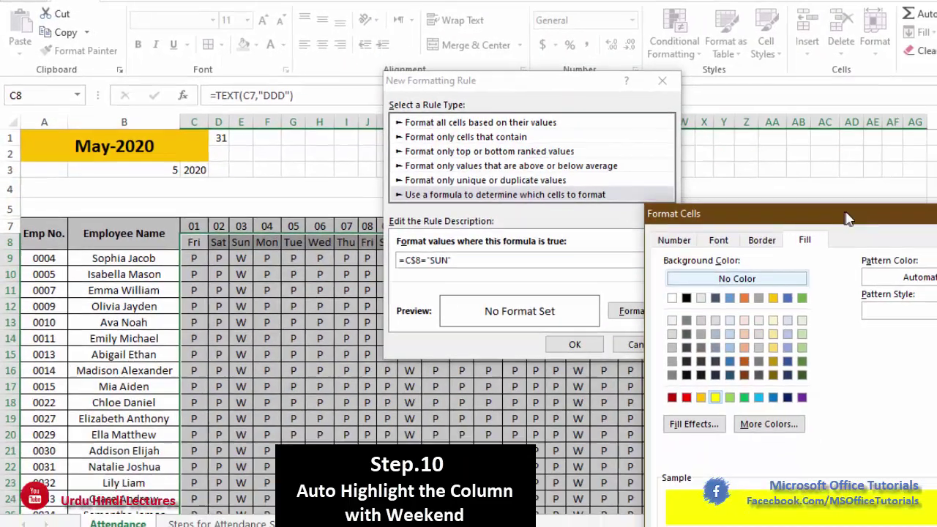
left_click(859, 423)
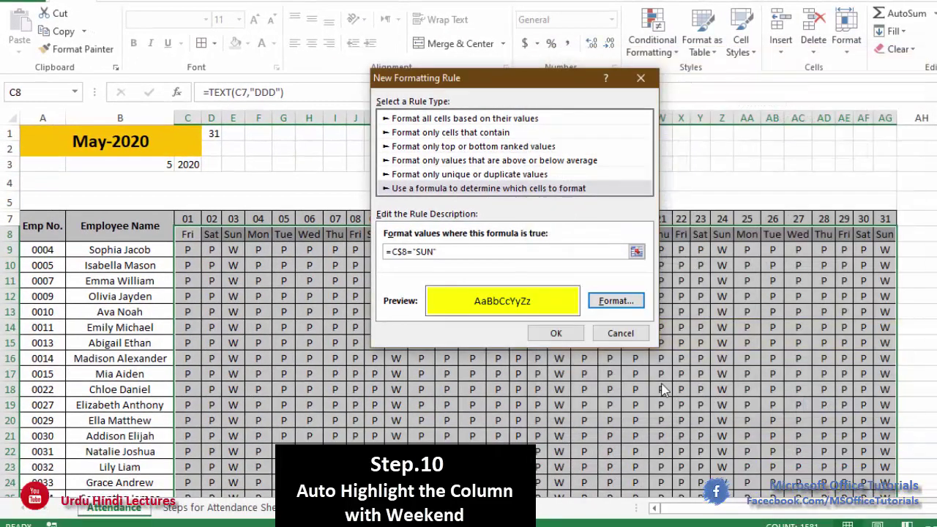
left_click(556, 334)
left_click(507, 333)
Step: Check the highlighting of the Sunday columns through the employee rows for May-2020
scroll(417, 320, "down", 5)
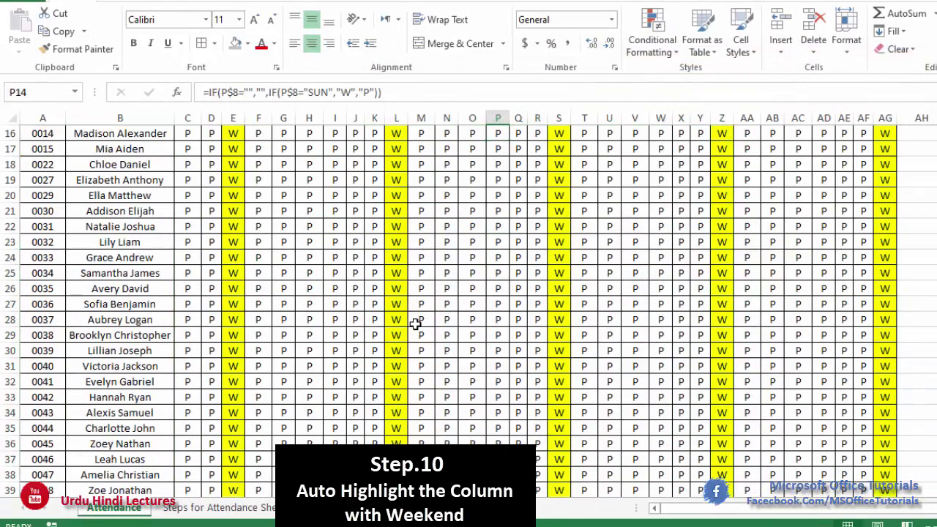
scroll(410, 315, "up", 5)
left_click(339, 252)
left_click(235, 236)
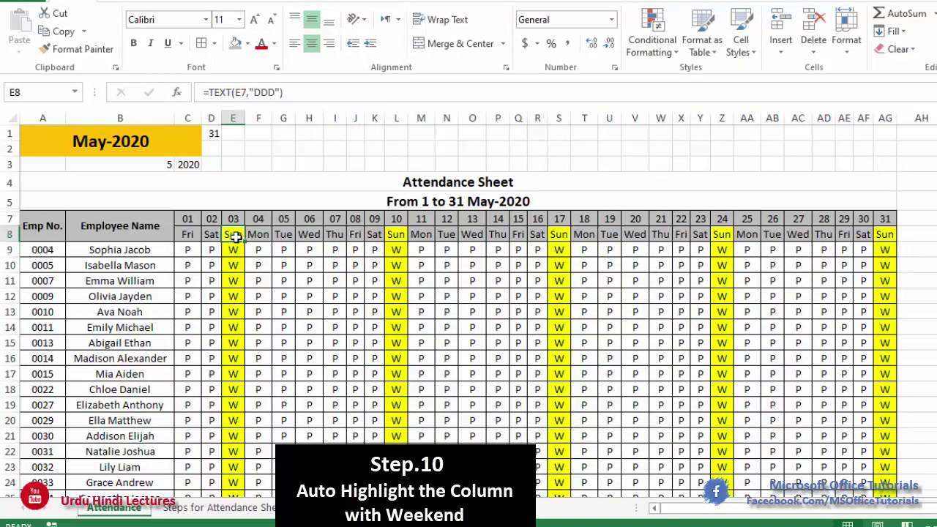
left_click_drag(233, 252, 236, 435)
scroll(235, 435, "down", 7)
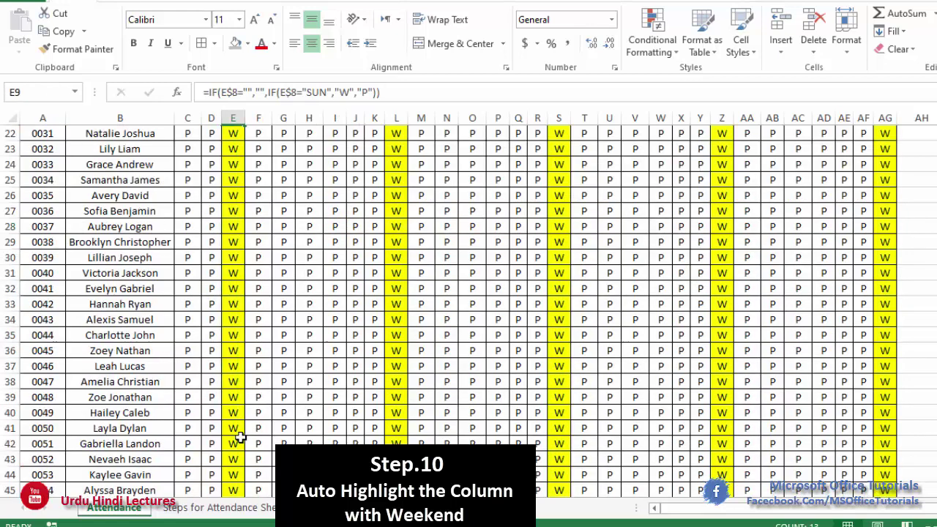
scroll(236, 435, "up", 7)
Step: Switch the month in A1 to Apr-2020 and check the weekend highlighting across the sheet
left_click(130, 233)
left_click(187, 137)
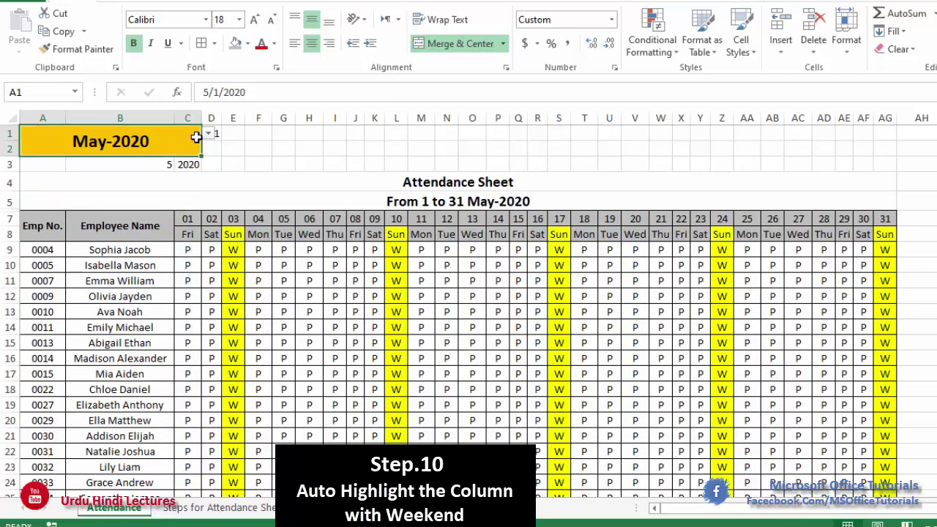
left_click(208, 133)
left_click(107, 177)
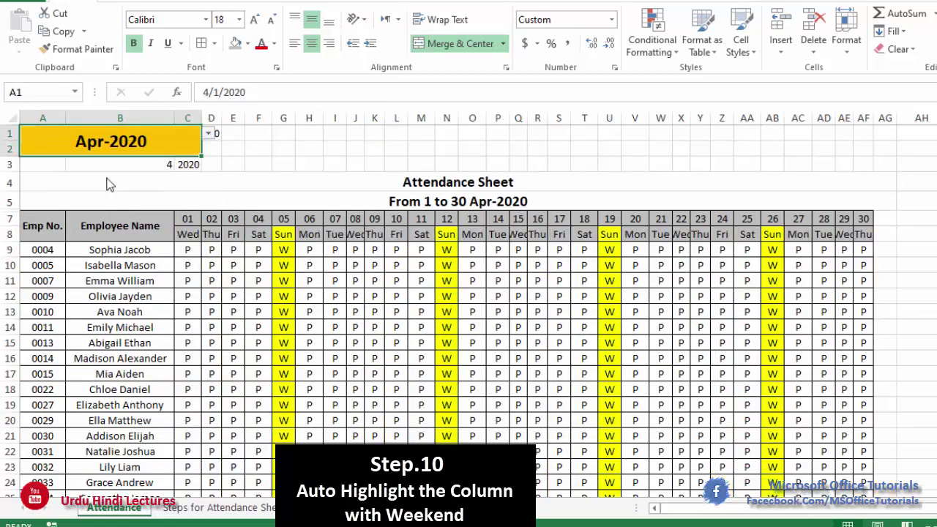
left_click(782, 233)
left_click(518, 250)
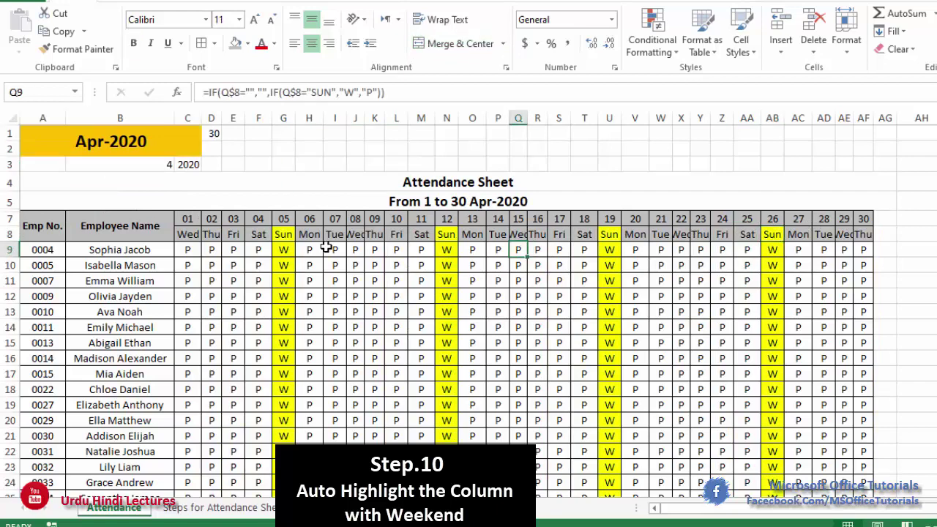
scroll(276, 296, "down", 10)
scroll(272, 354, "up", 10)
left_click(421, 265)
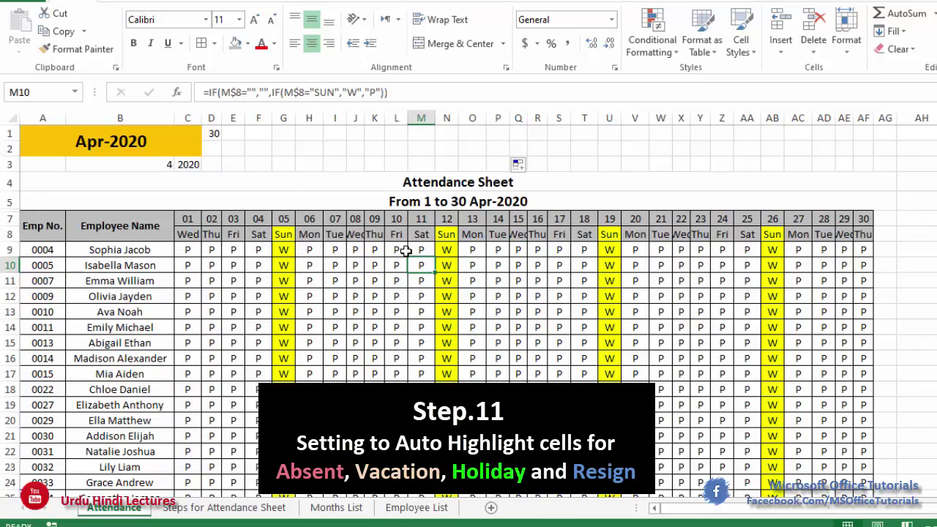
left_click(286, 265)
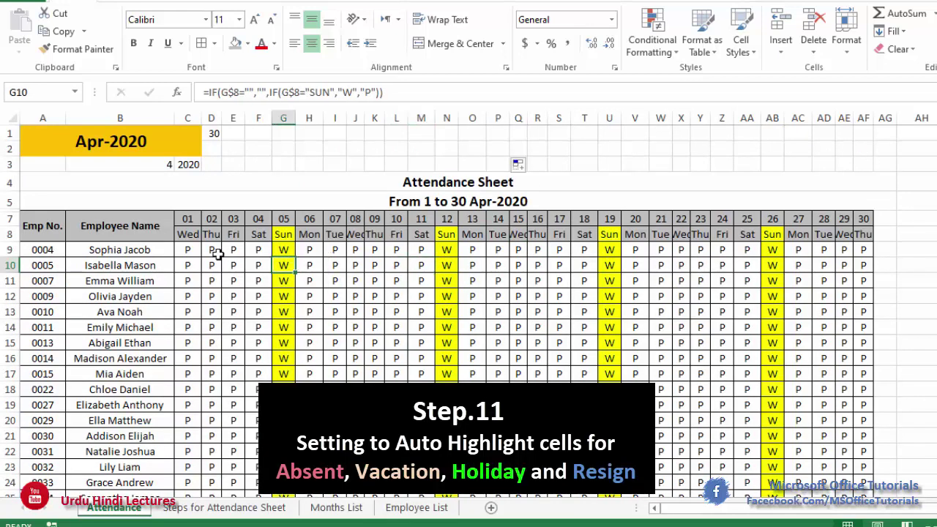
left_click_drag(217, 253, 483, 315)
left_click(377, 280)
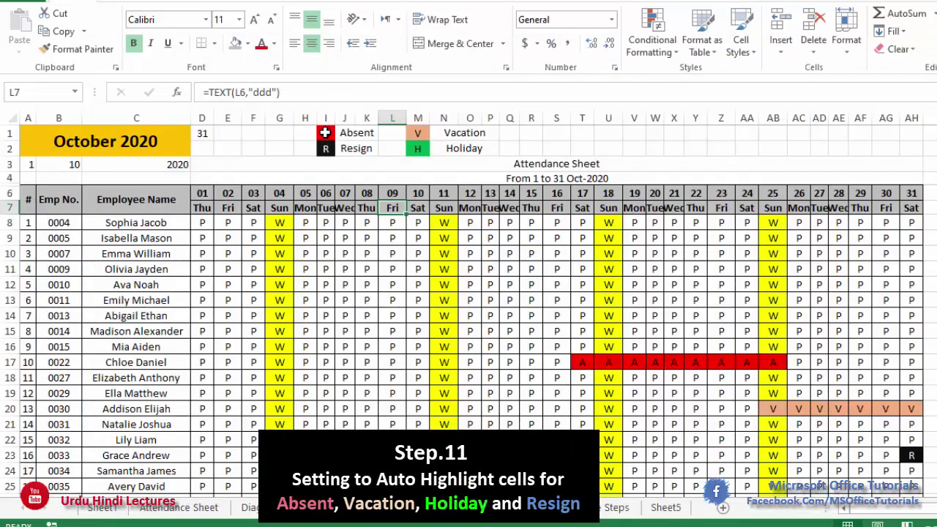
Step: Copy the Absent, Resign, Vacation and Holiday legend from I1:P2 of the October 2020 sheet to H1 of the Apr-2020 attendance sheet
left_click_drag(325, 132, 446, 149)
key("ctrl+c")
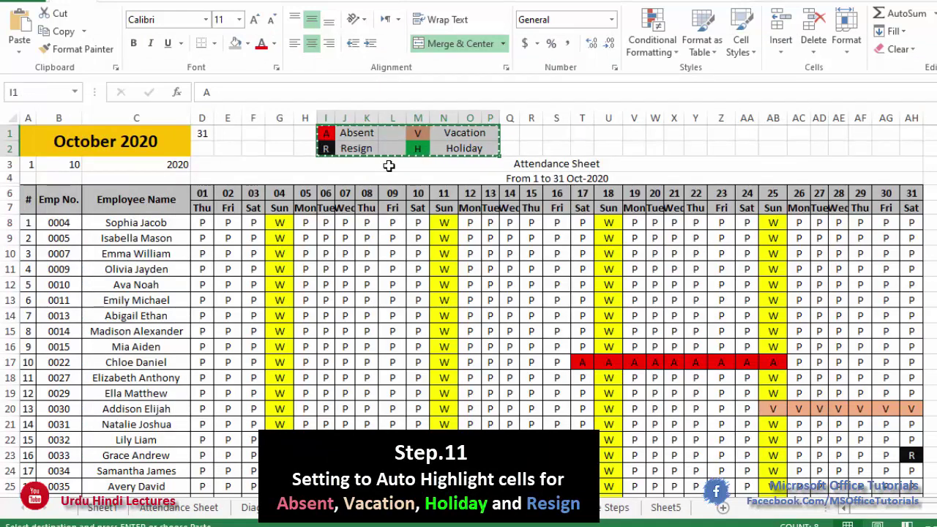
key("alt+Tab")
left_click(316, 129)
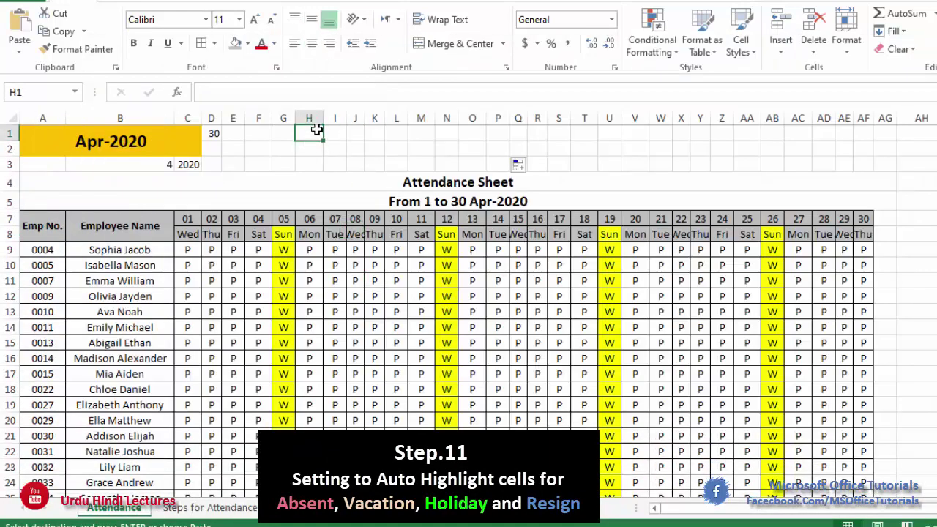
key("ctrl+v")
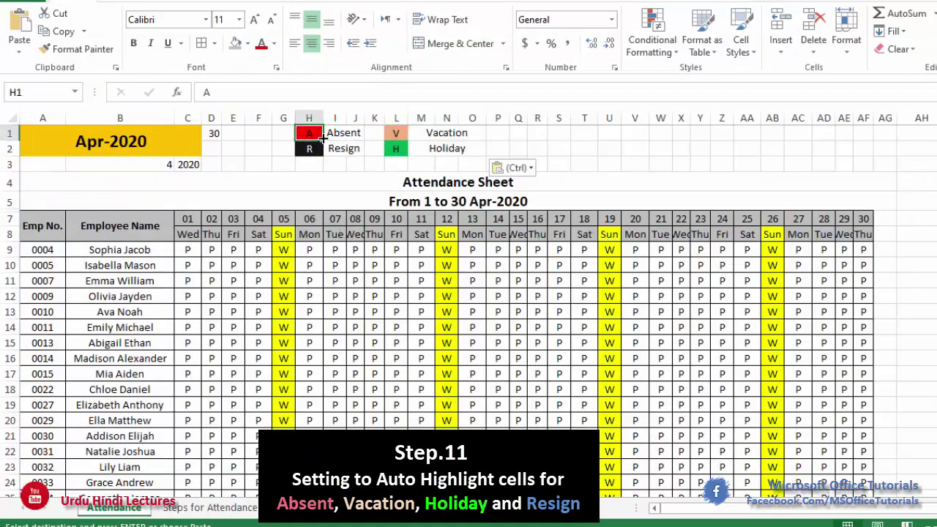
Step: Start a formula-based conditional formatting rule for C9:AF58 with the formula =C9="A"
left_click_drag(191, 250, 864, 489)
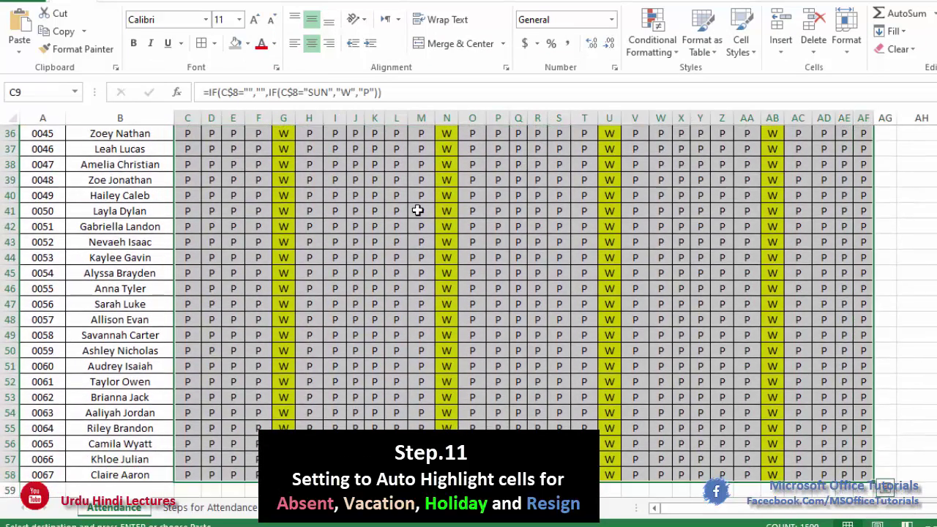
scroll(418, 210, "up", 12)
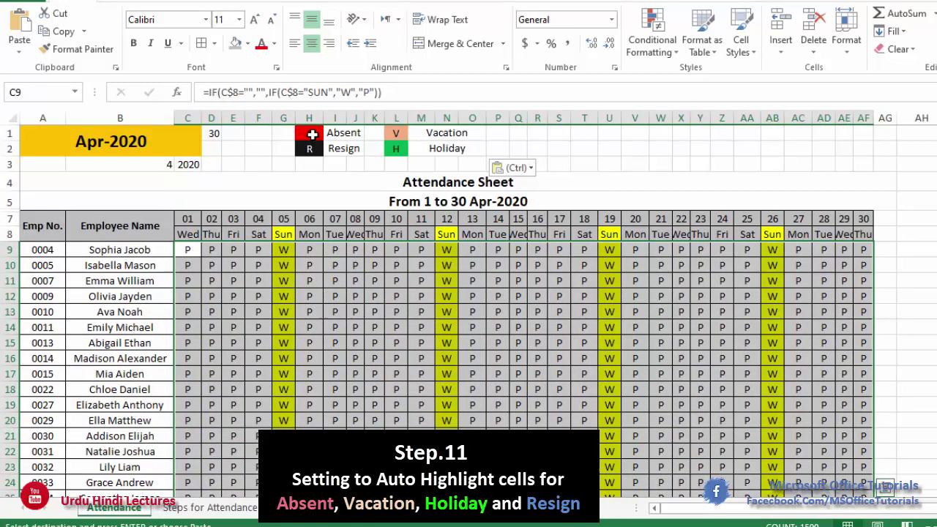
left_click(669, 51)
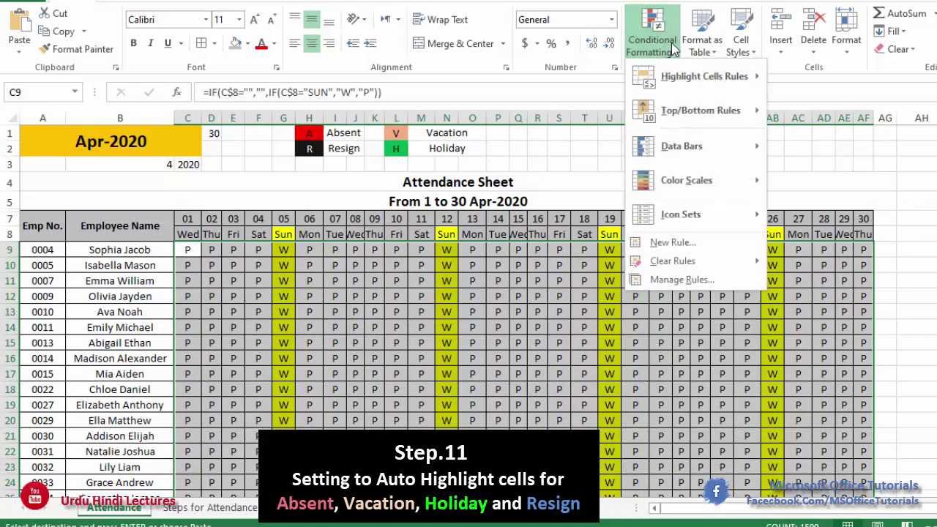
left_click(674, 242)
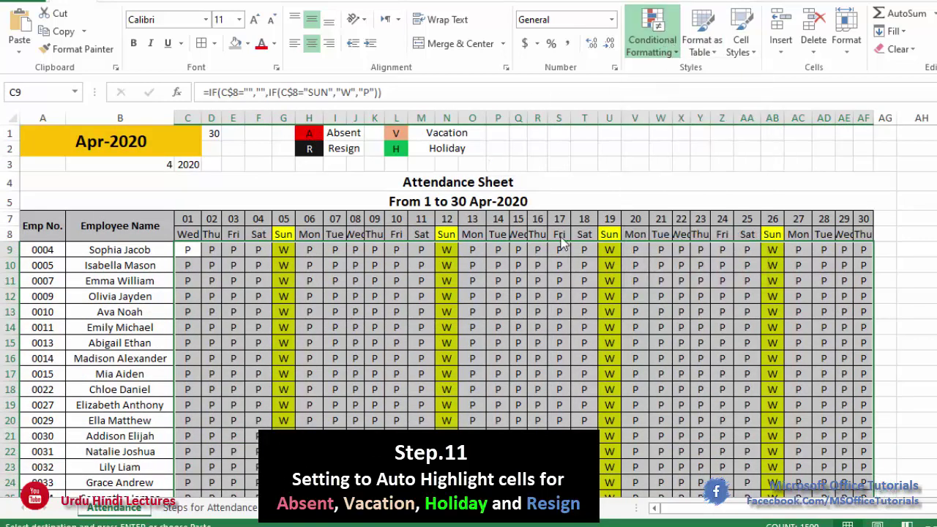
left_click(331, 154)
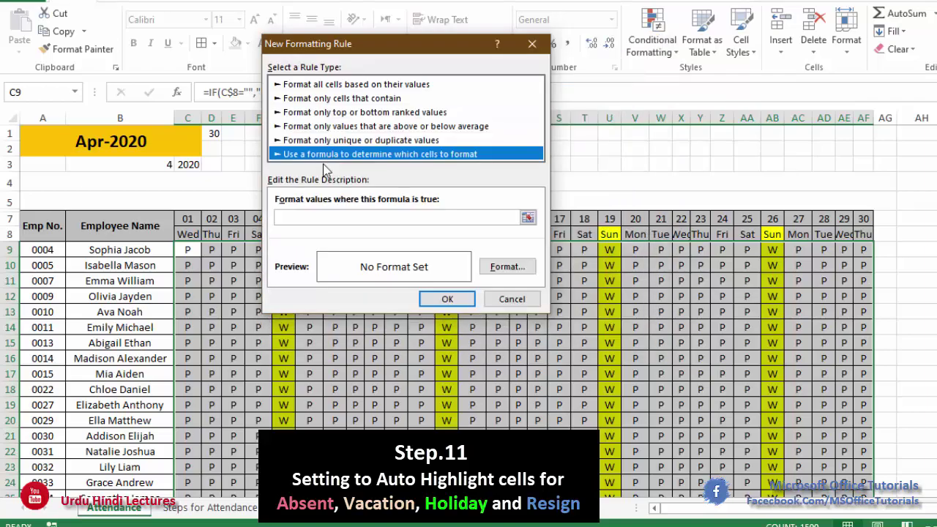
left_click(333, 207)
type("=")
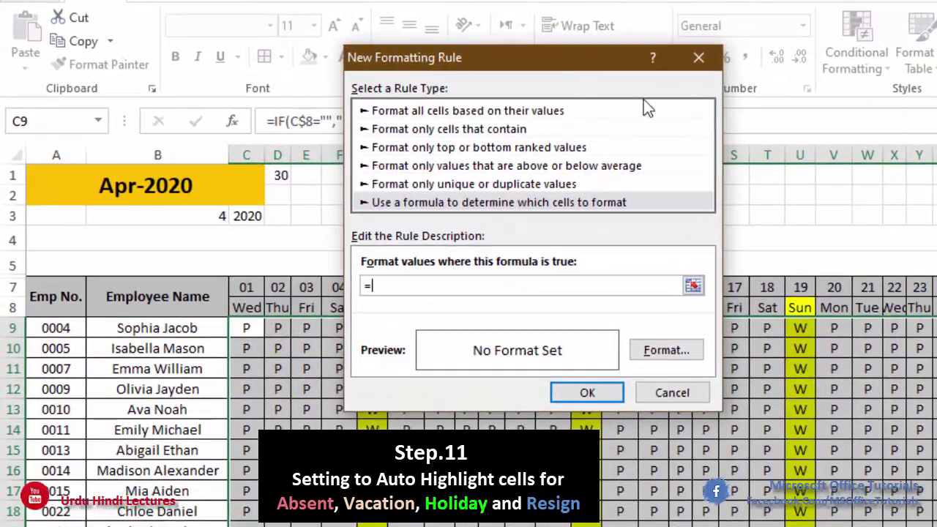
left_click_drag(583, 55, 783, 163)
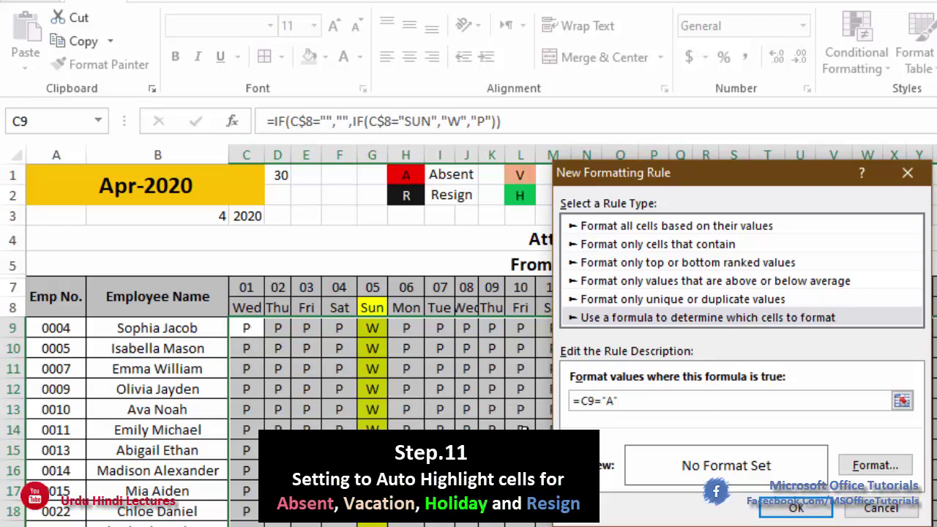
Step: Give the =C9="A" rule a red fill and apply it to the attendance range
left_click(863, 466)
left_click(391, 208)
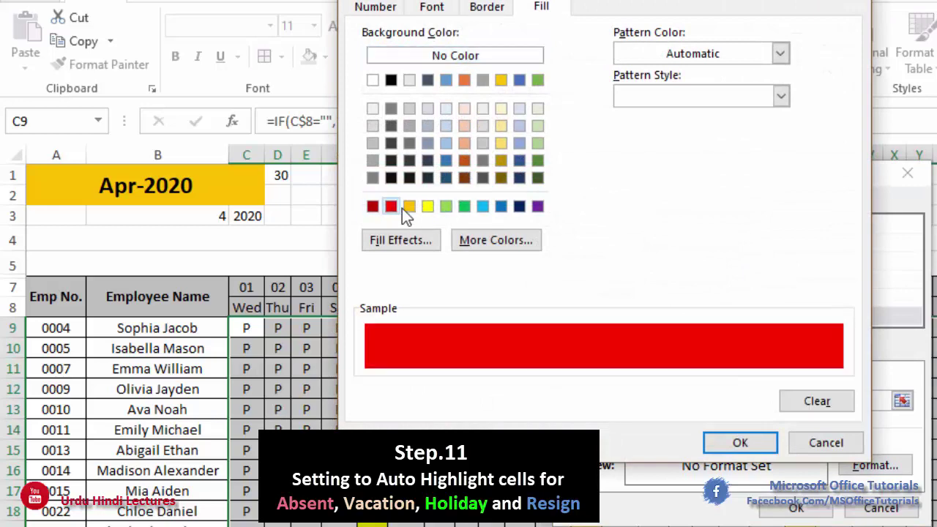
left_click(750, 443)
left_click(796, 510)
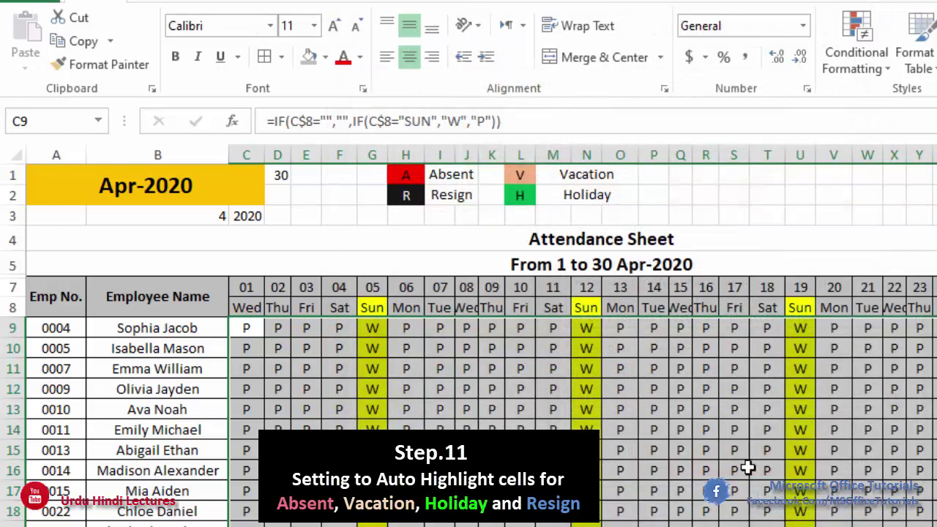
Step: Replace the formula in E10 with the absence mark A and the one in D16 with the vacation mark V
left_click(306, 348)
key("F2")
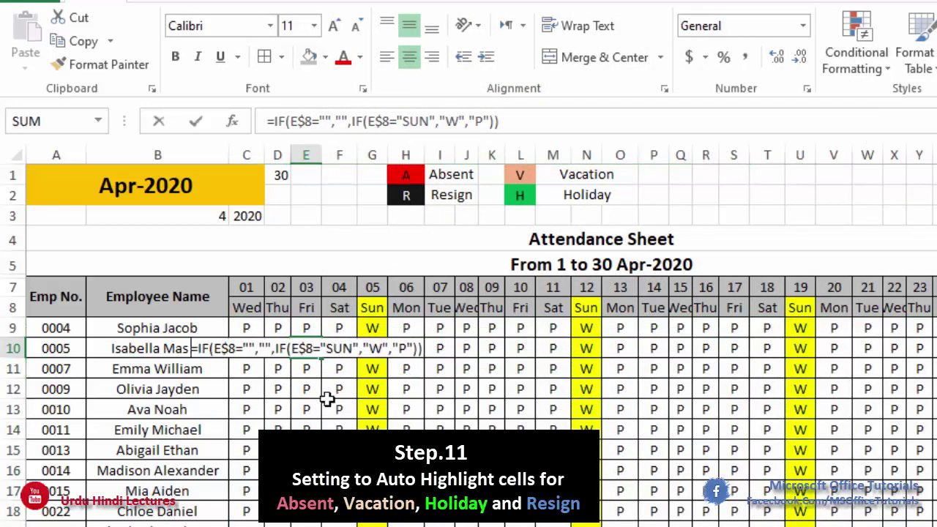
key("shift+Home")
type("A")
left_click(342, 410)
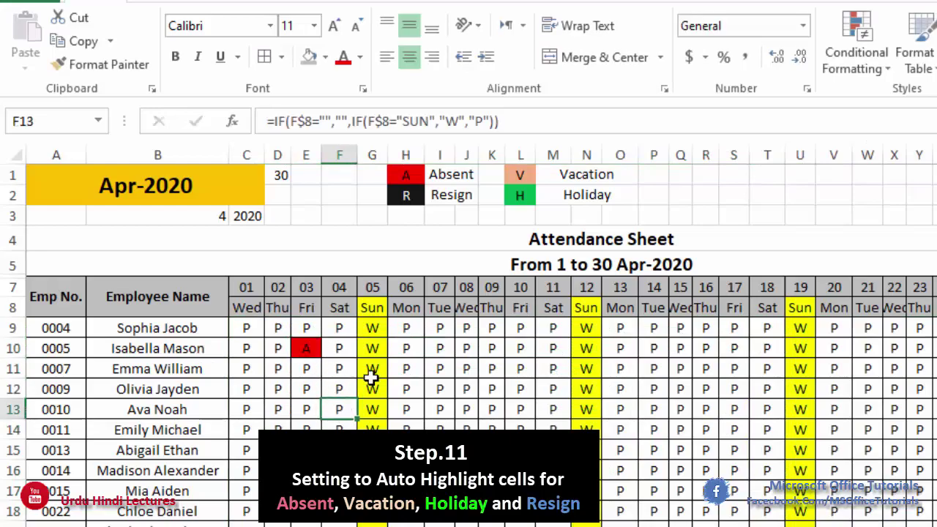
left_click(278, 471)
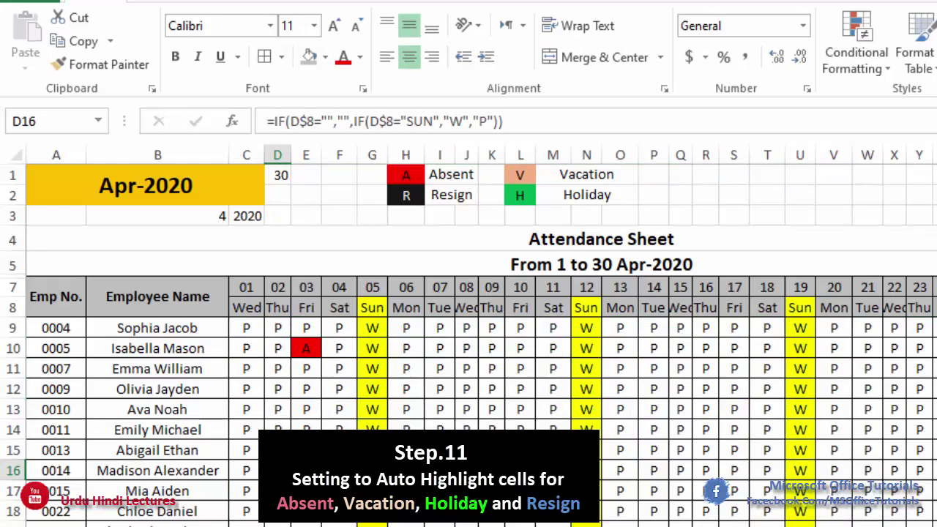
key("F2")
key("shift+Home")
type("V")
left_click(303, 512)
Step: Replace the formula in D19 with the resignation mark R and the one in D21 with the holiday mark H
left_click(224, 427)
key("F2")
key("shift+Home")
type("R")
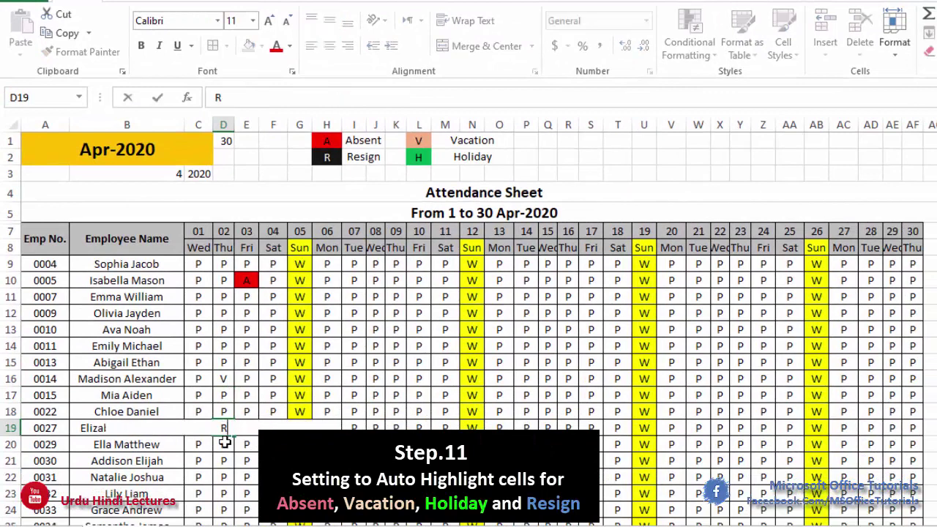
left_click(225, 460)
key("F2")
key("shift+Home")
type("H")
left_click(285, 393)
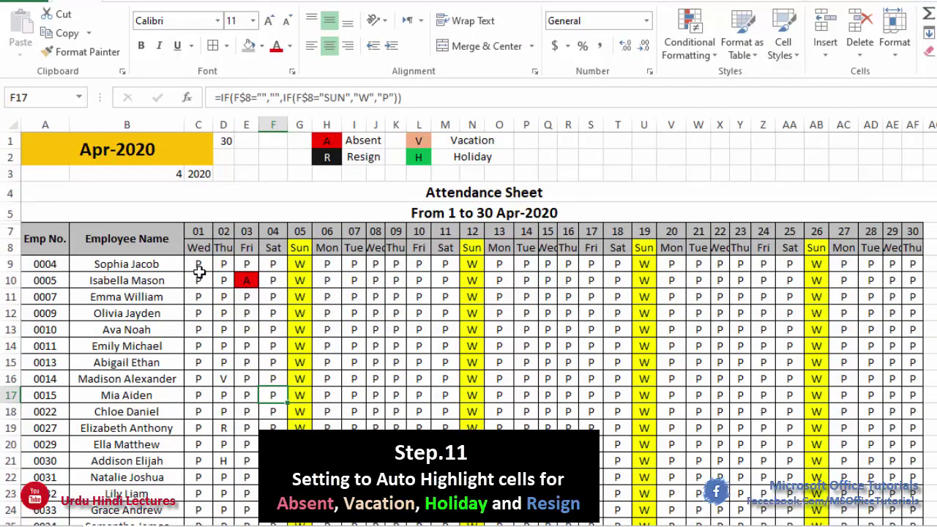
Step: Start a formula-based conditional formatting rule for C9:AF58 with the formula =C9="V"
left_click_drag(197, 268, 912, 507)
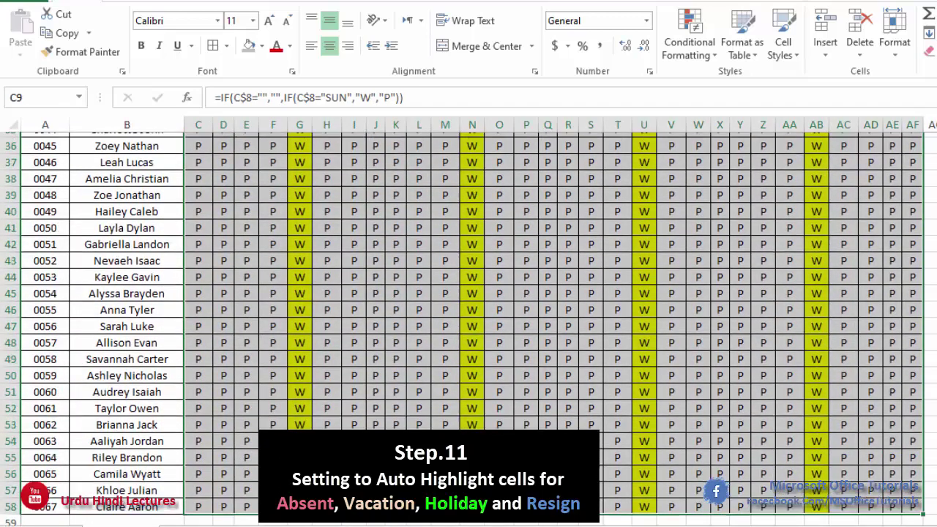
scroll(380, 376, "up", 12)
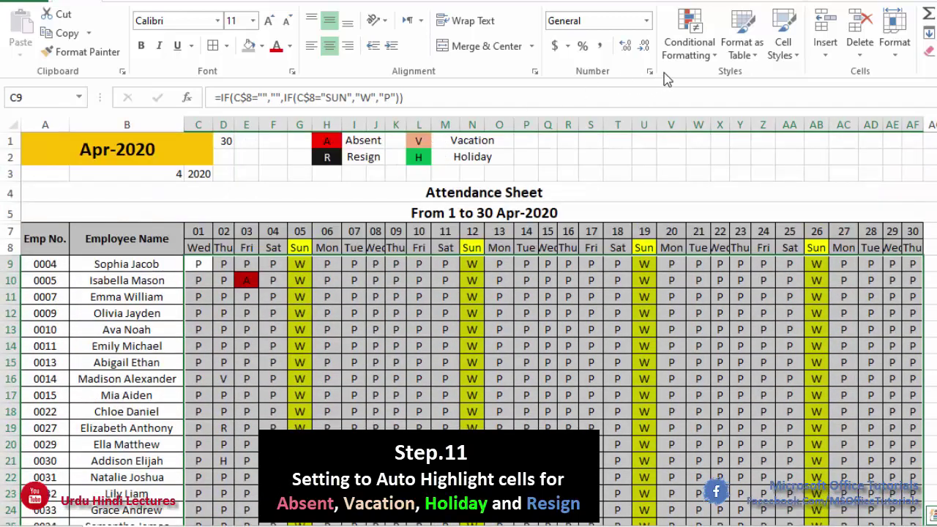
left_click(688, 44)
key("Escape")
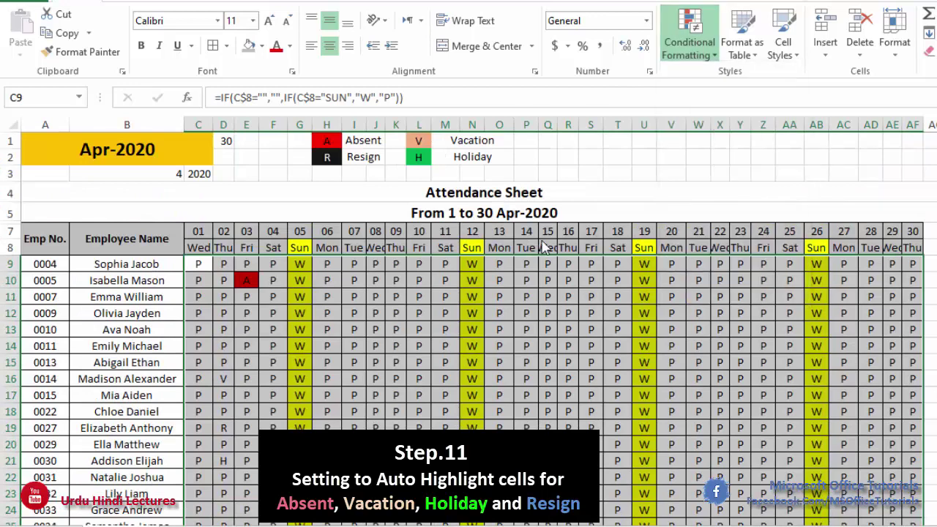
left_click(453, 238)
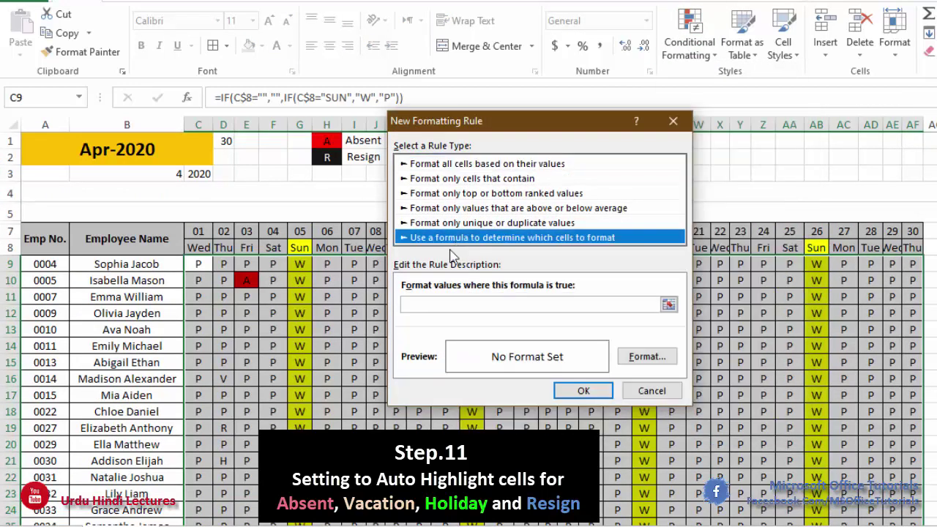
left_click(441, 305)
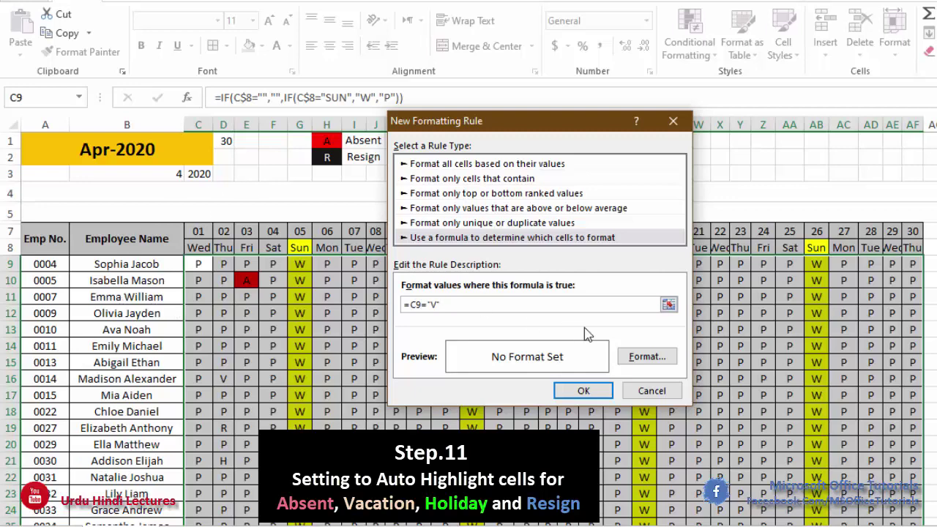
Step: Give the =C9="V" rule the light orange fill that matches the Vacation legend and apply it
left_click(647, 356)
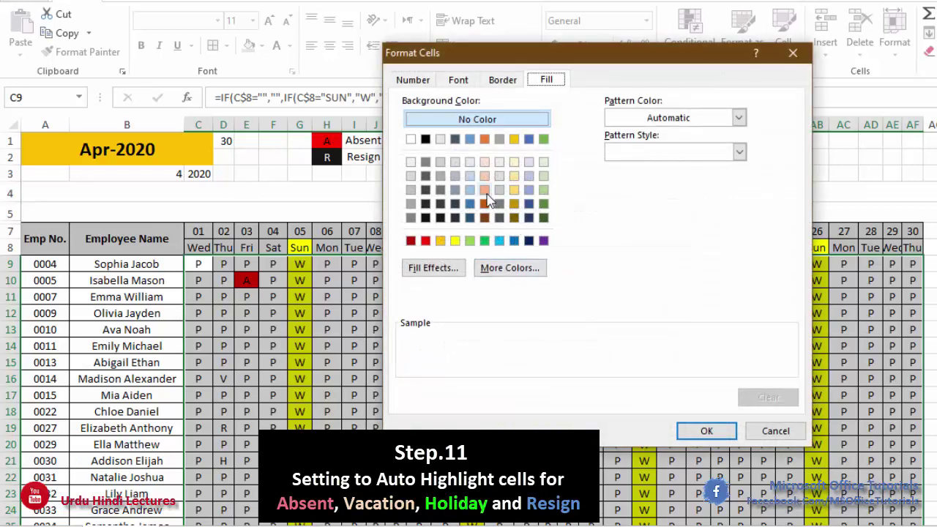
left_click_drag(527, 65, 636, 66)
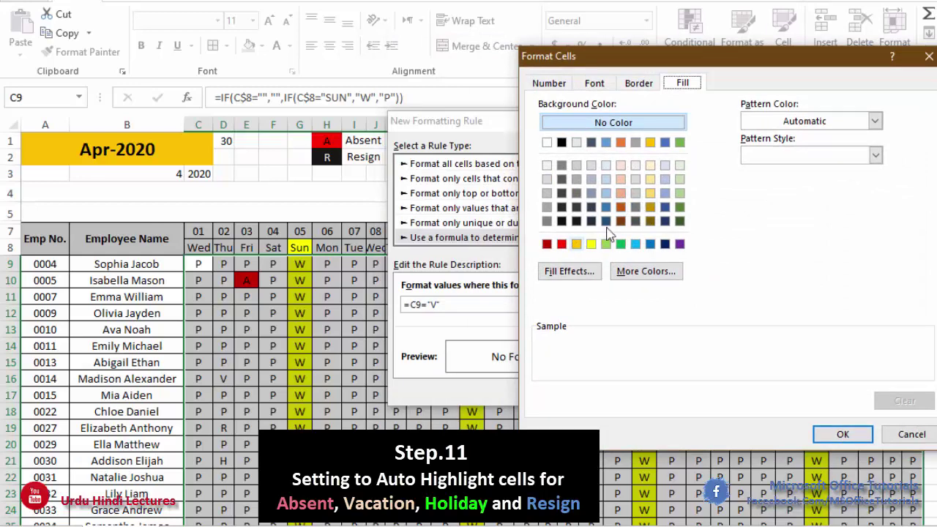
left_click(620, 193)
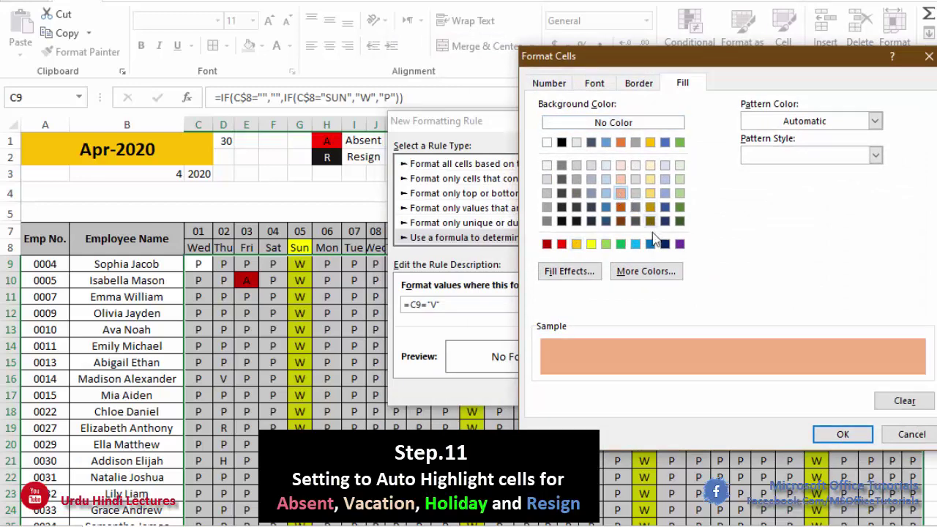
left_click(842, 435)
left_click(584, 388)
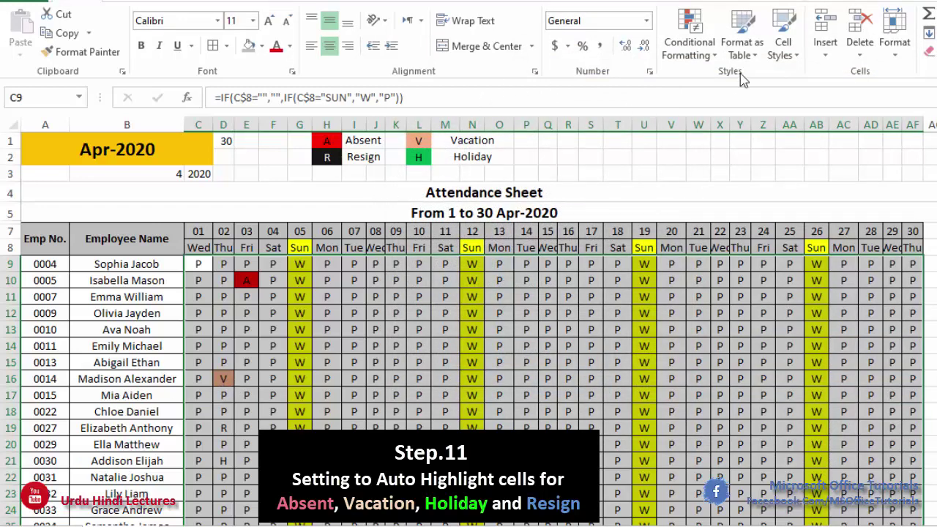
Step: Start another formula-based conditional formatting rule for C9:AF58 with the formula =C9="R"
left_click(692, 40)
mouse_move(727, 278)
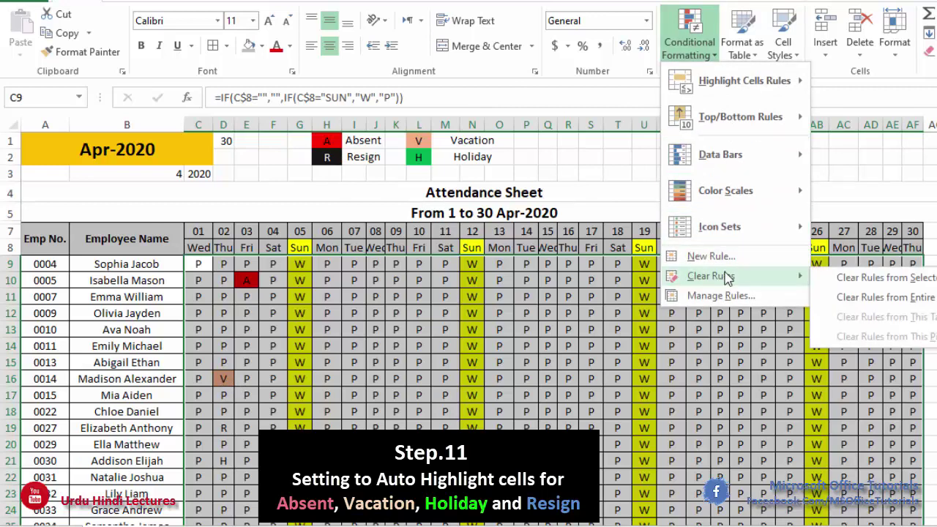
left_click(711, 256)
left_click(428, 219)
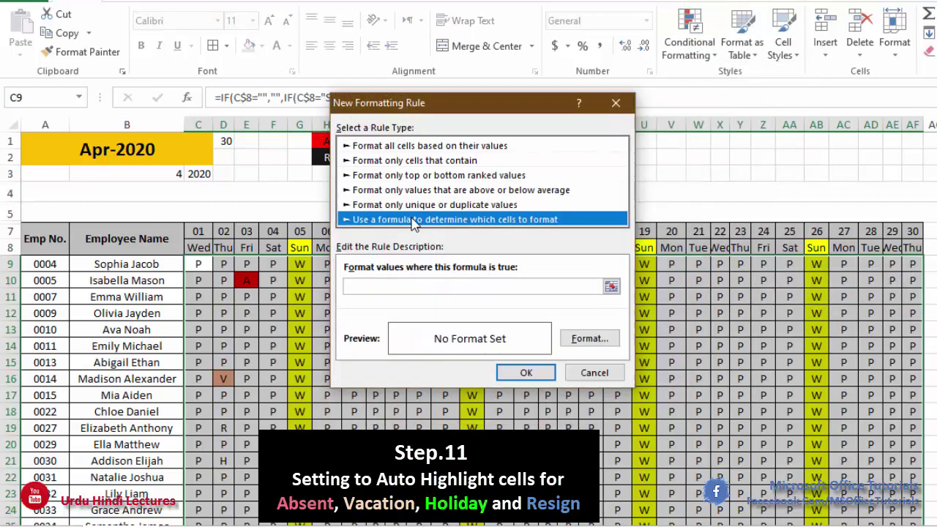
left_click(370, 286)
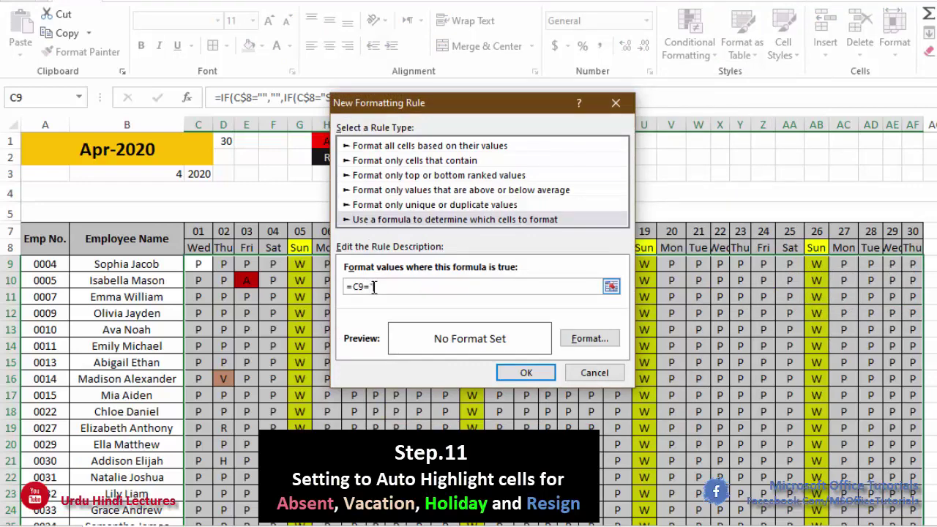
Step: Give the resignation rule a black fill with a white font and apply it
left_click(590, 338)
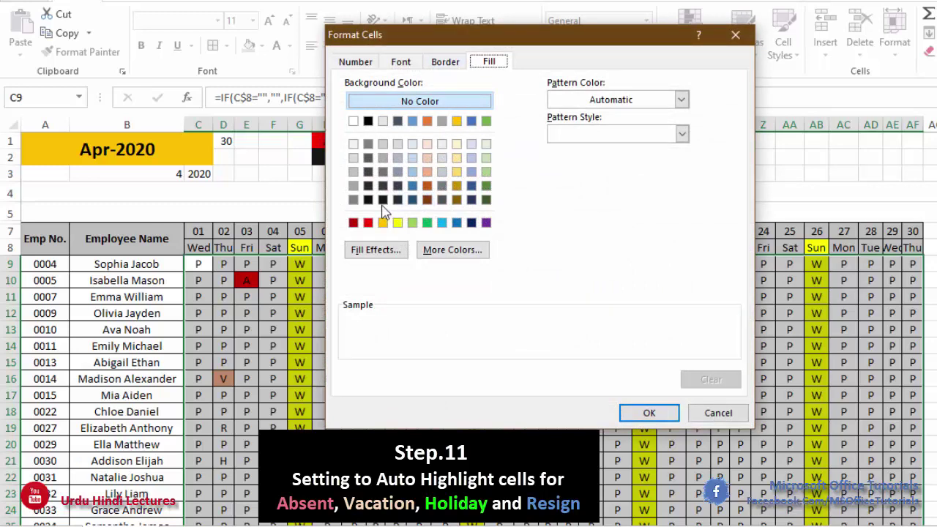
left_click(367, 121)
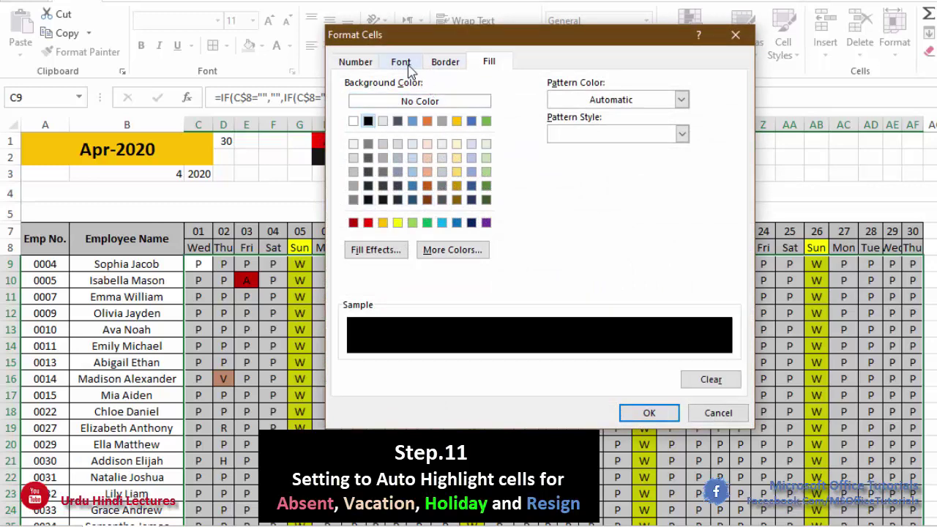
left_click(400, 65)
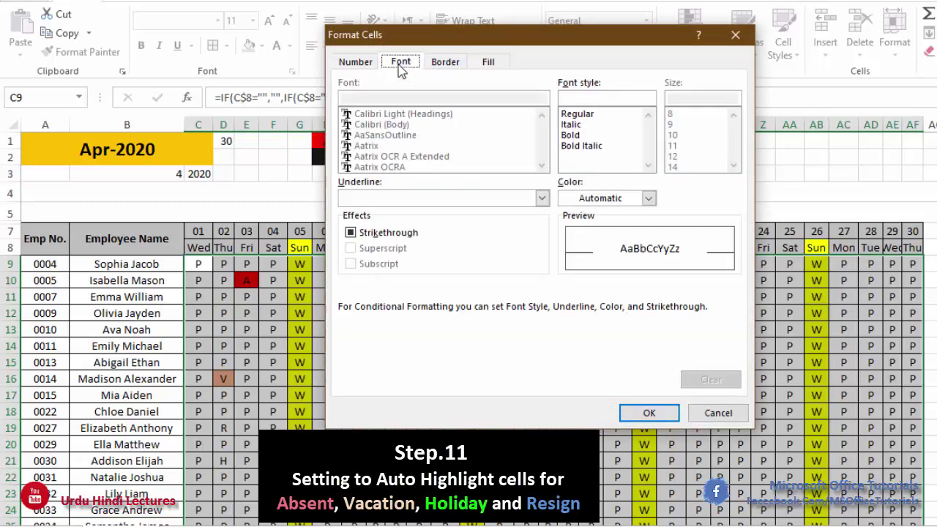
left_click(648, 198)
left_click(568, 267)
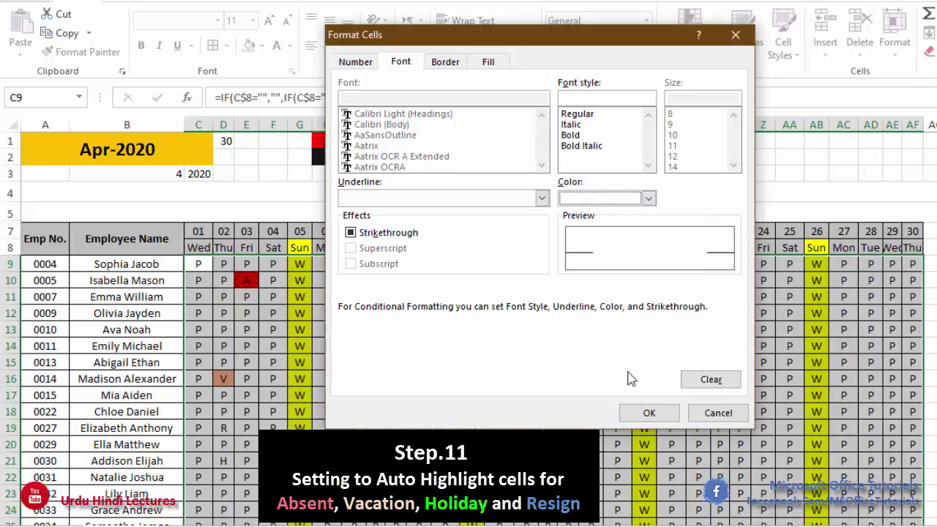
left_click(649, 412)
left_click(526, 372)
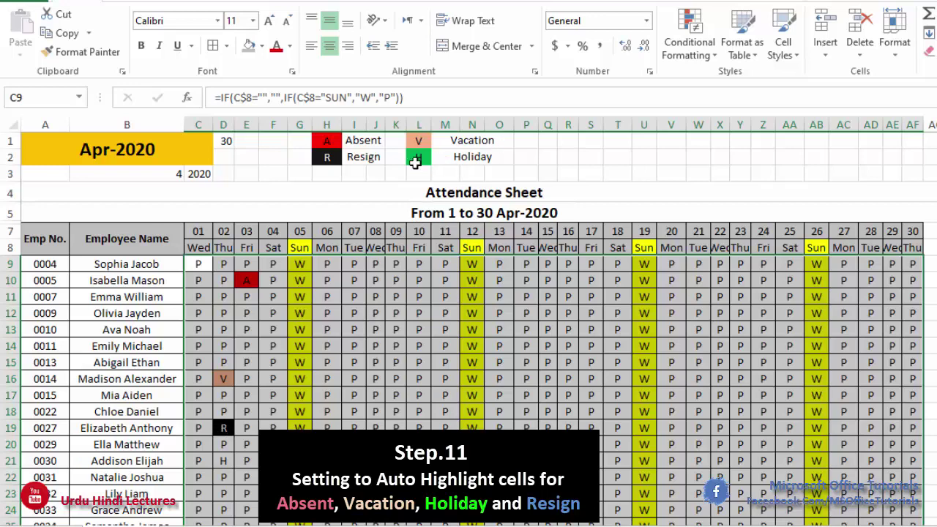
Step: Start a formula-based conditional formatting rule for the selected attendance cells with the formula =C9="H"
left_click(701, 50)
left_click(710, 257)
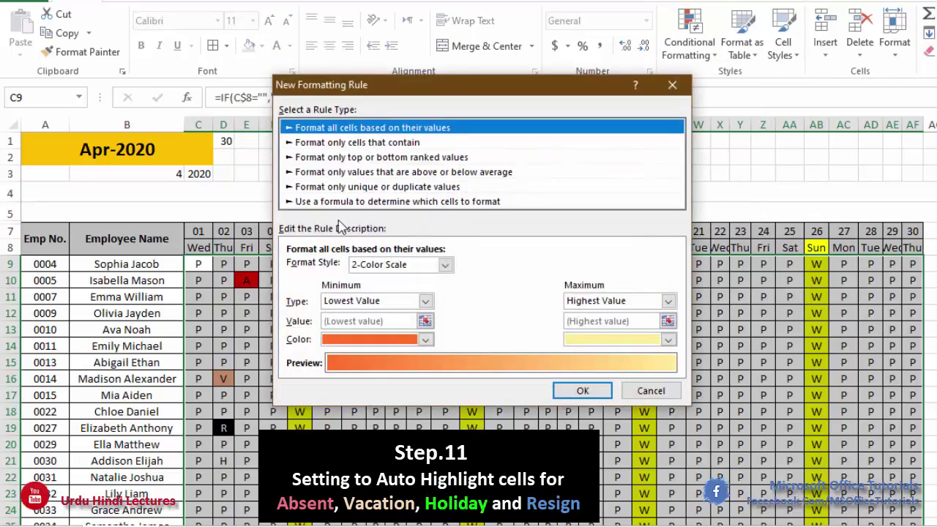
left_click(334, 201)
left_click(338, 266)
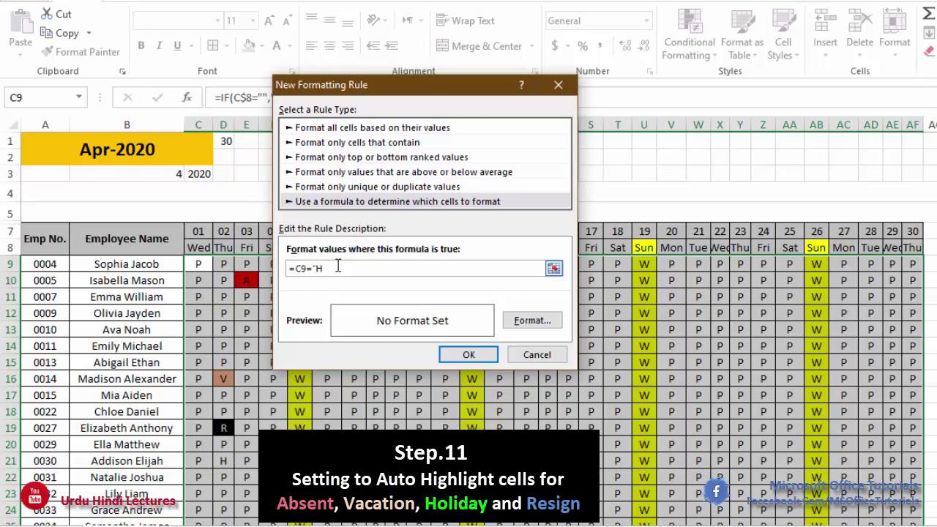
Step: Give the =C9="H" rule a green fill, apply it and check the holiday mark in D21
left_click(533, 321)
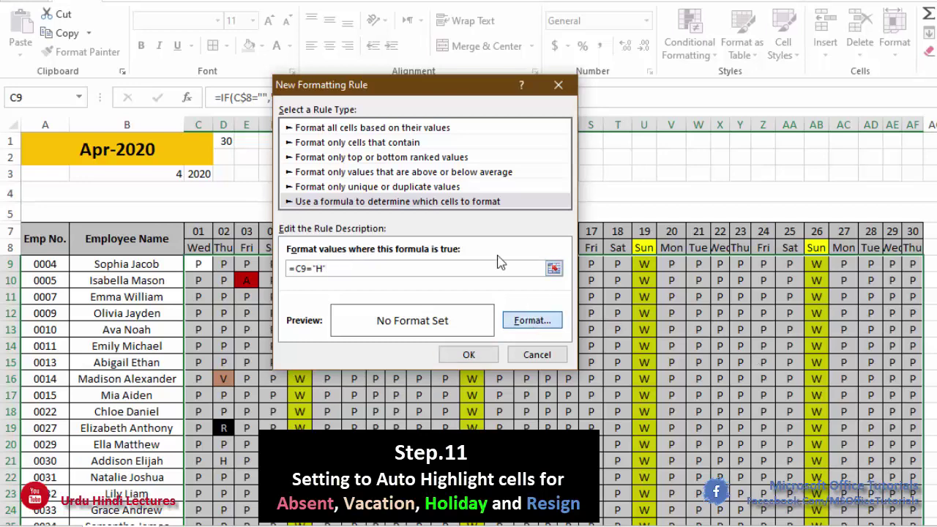
left_click(431, 43)
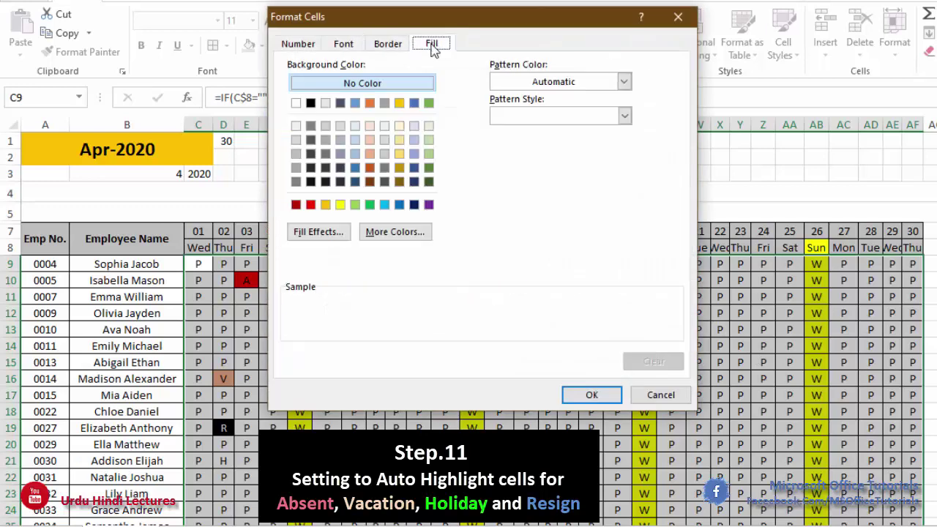
left_click(370, 205)
left_click(590, 394)
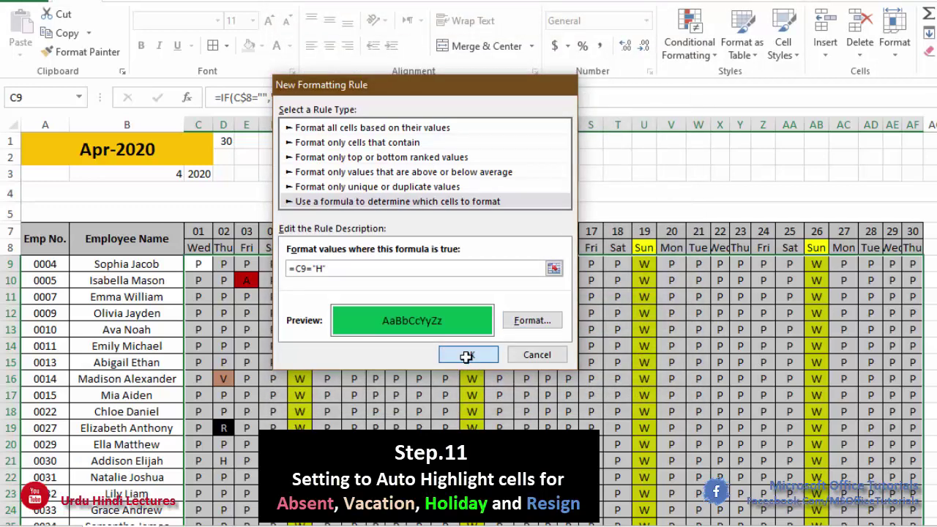
left_click(465, 354)
left_click(224, 461)
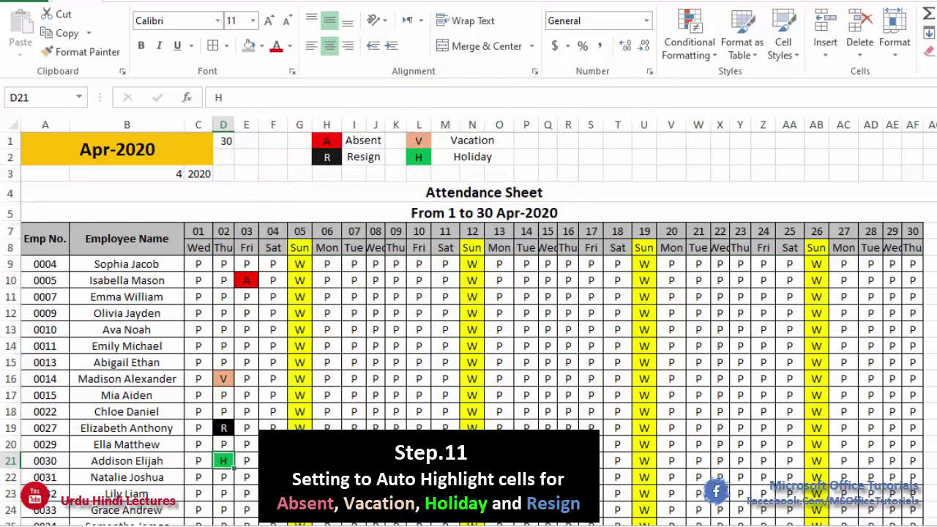
Step: Enter the absence mark A in every cell of K11:R11, days 09 to 16, to test the red highlighting
left_click(393, 297)
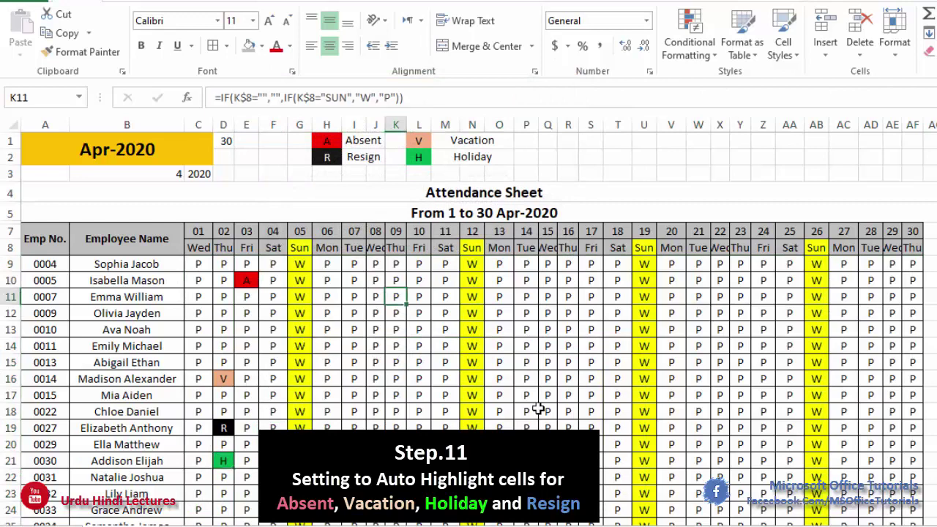
type("A")
key("Right")
type("A")
key("Right")
type("A")
key("Right")
type("AA")
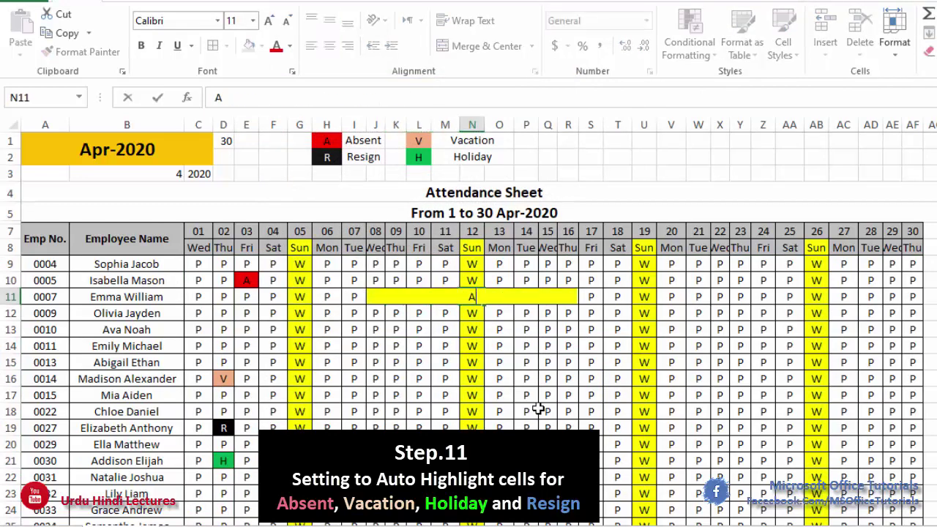
key("Right")
key("Left")
type("A")
key("Right")
type("A")
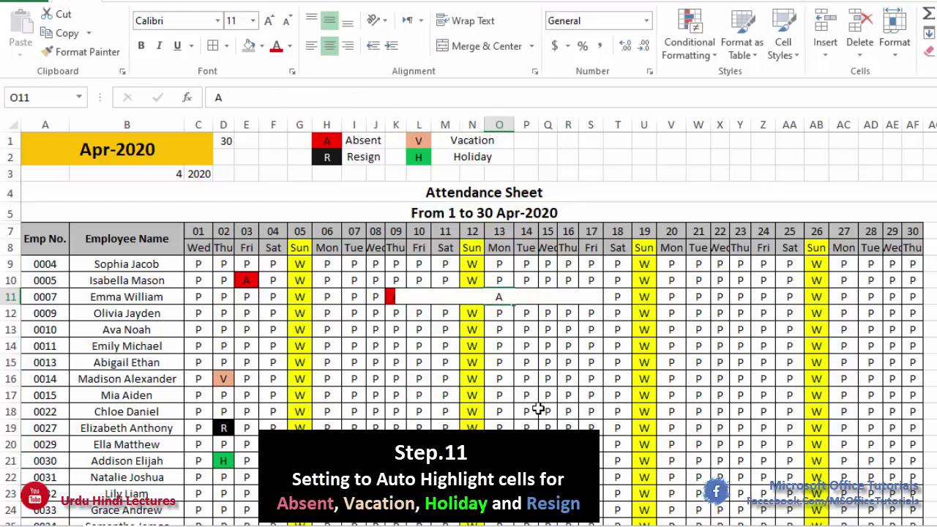
key("Right")
type("A")
key("Right")
type("A")
key("Right")
type("A")
key("Down")
Step: Enter the vacation mark V in cells R14:U14, days 16 to 19, to test the orange highlighting
key("Down")
key("Down")
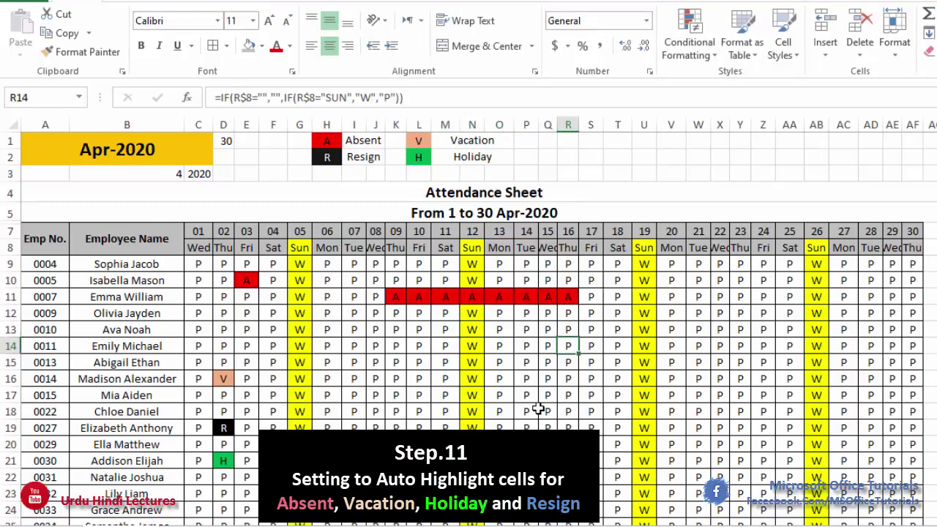
type("V")
key("Right")
type("V")
key("Right")
type("V")
key("Right")
type("V")
key("Right")
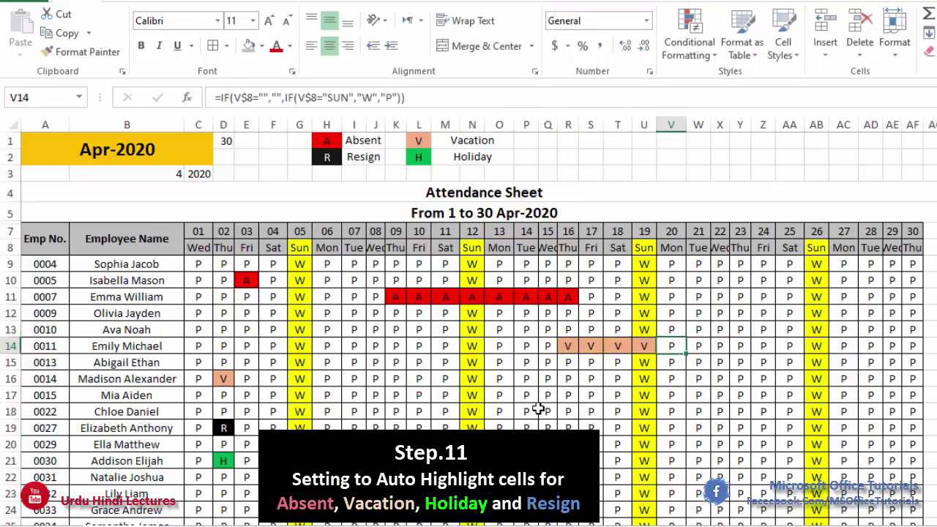
Step: Enter the vacation mark V in V14 and the resignation mark R in W16 to test their highlighting
key("Right")
key("Left")
type("V")
key("Right")
key("Down")
key("Down")
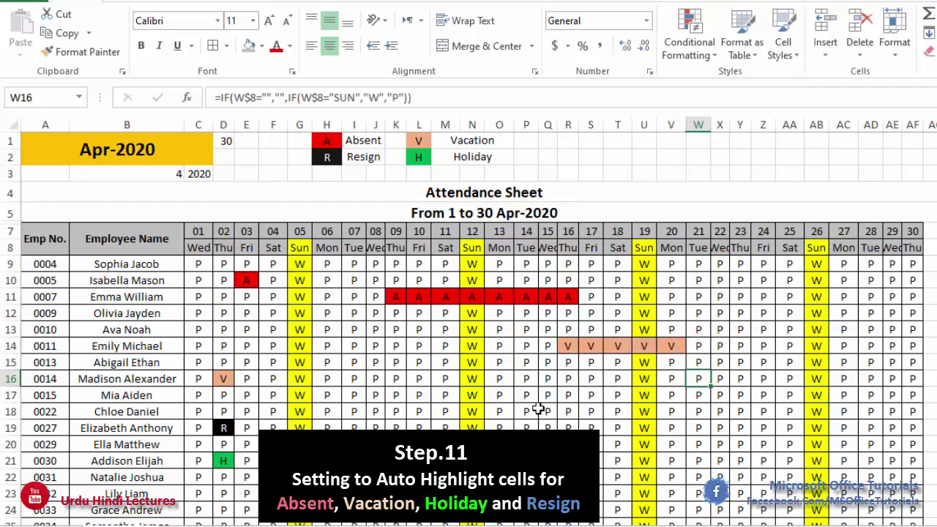
type("R")
Step: Enter the holiday mark H in each of the cells W19 to W21 to test the green highlighting
key("Down")
key("Down")
key("Down")
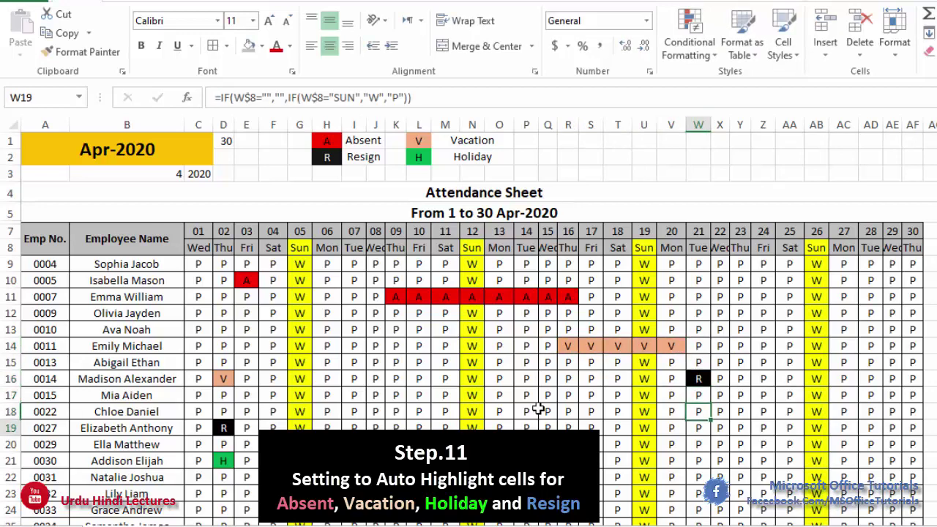
type("H")
key("Down")
type("H")
key("Down")
type("H")
key("Down")
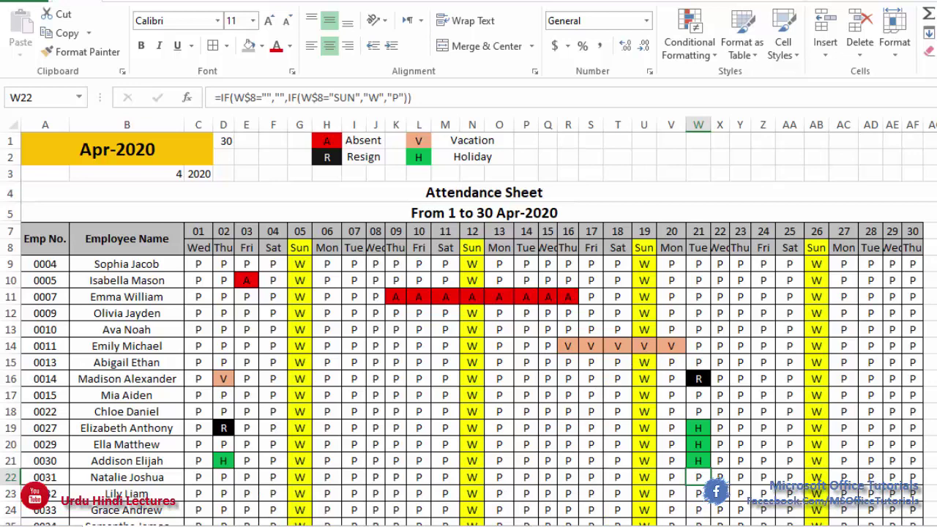
Step: Change the month in the merged cell A1 to May-20
mouse_move(936, 231)
left_mouse_down()
mouse_move(936, 262)
mouse_move(936, 249)
left_mouse_up()
left_click(936, 248)
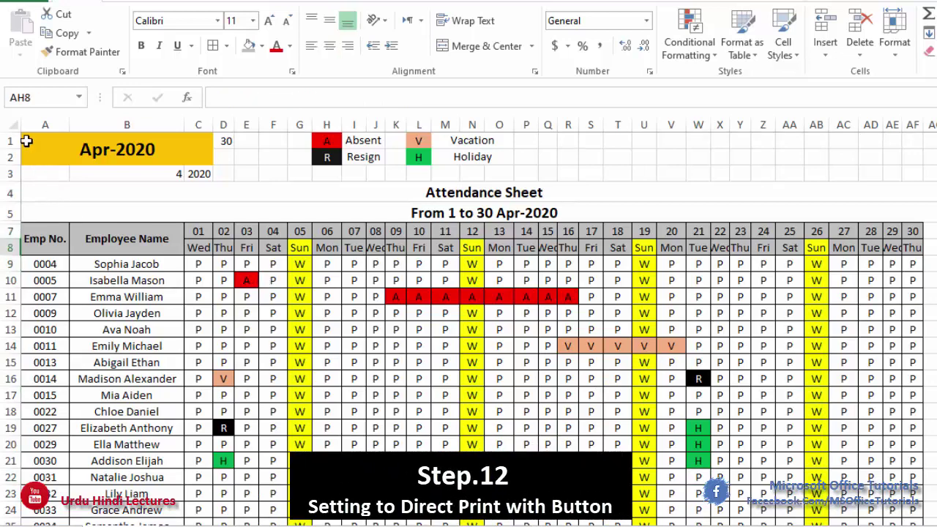
left_click_drag(27, 142, 878, 218)
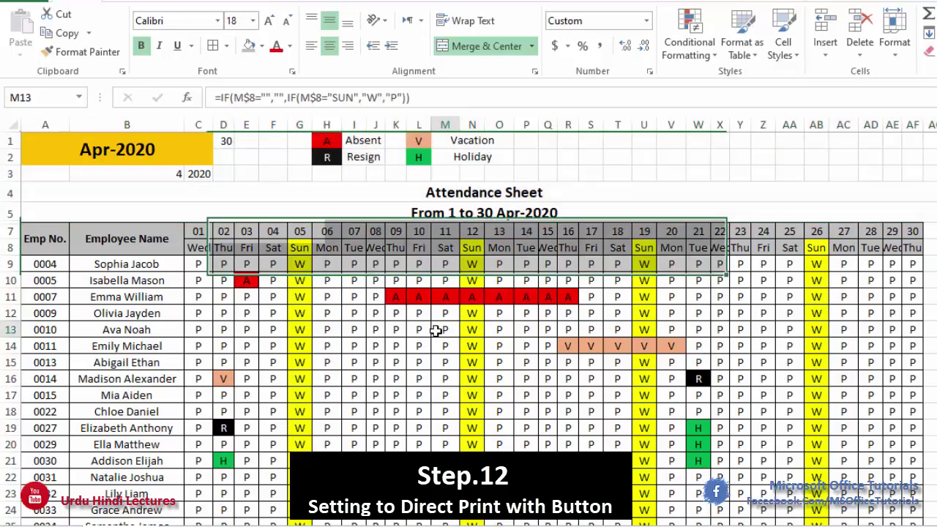
left_click(191, 146)
left_click(220, 140)
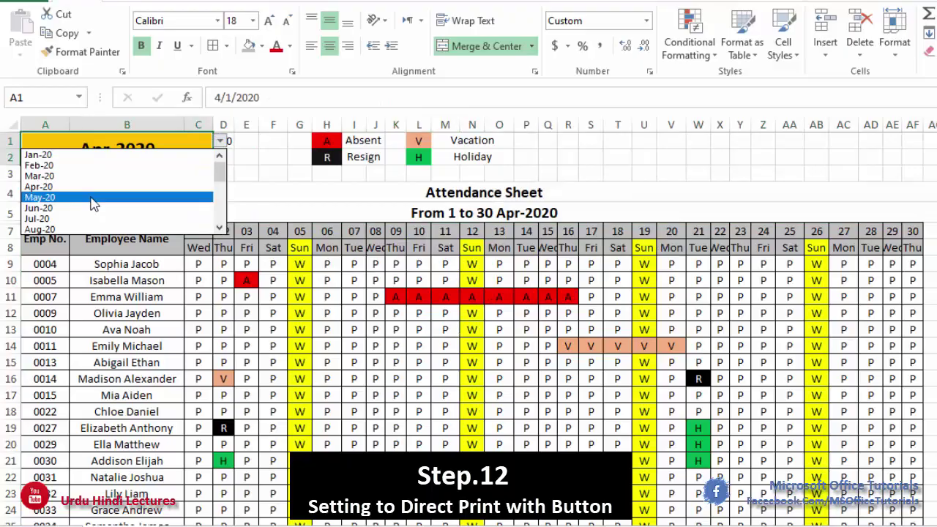
left_click(93, 204)
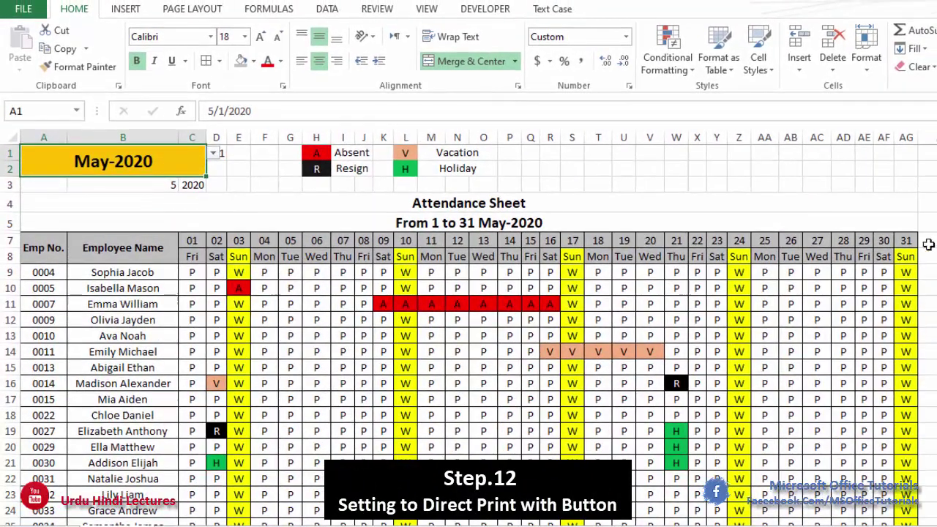
Step: Select the whole attendance sheet from A1 through column AG down to the last employee and open the print settings
left_click(936, 232)
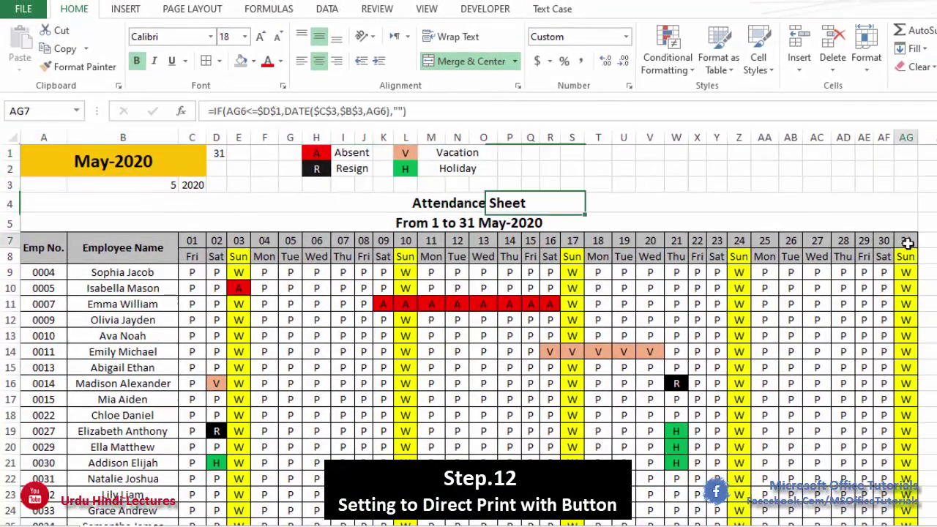
left_click_drag(37, 154, 874, 510)
scroll(790, 406, "up", 12)
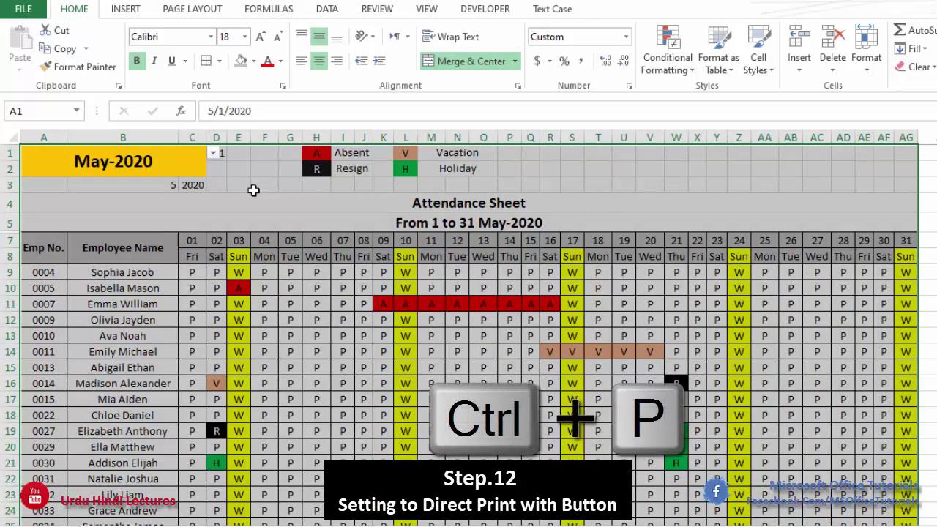
key("ctrl+p")
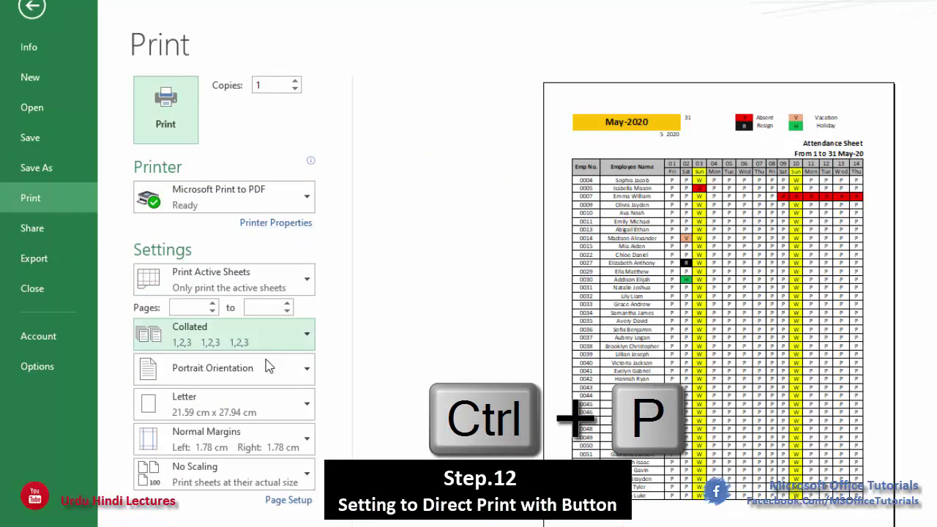
Step: Set the printout's paper size to A3 and its margins to Narrow
left_click(307, 408)
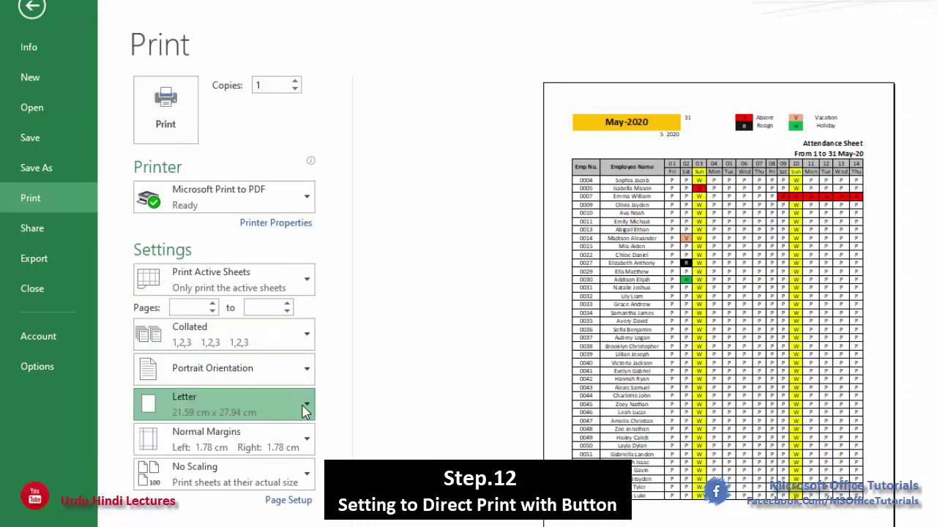
left_click(246, 215)
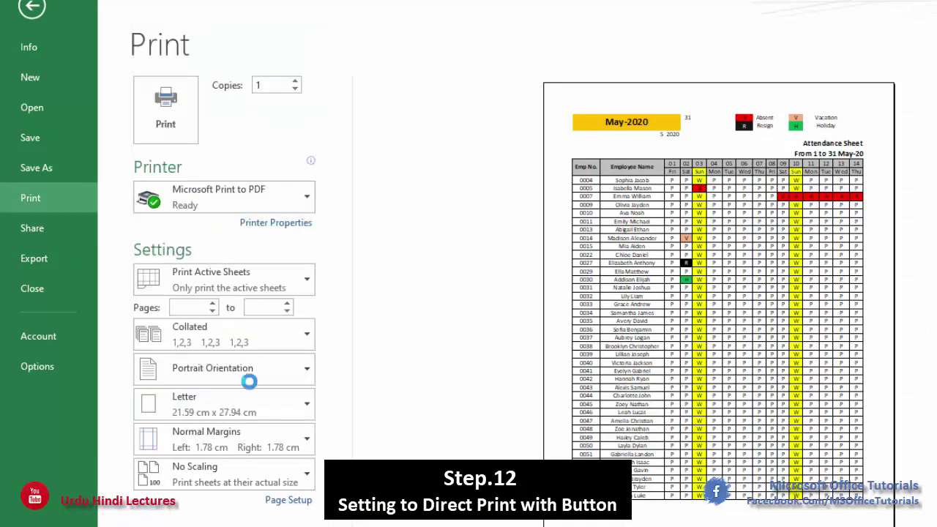
left_click(303, 441)
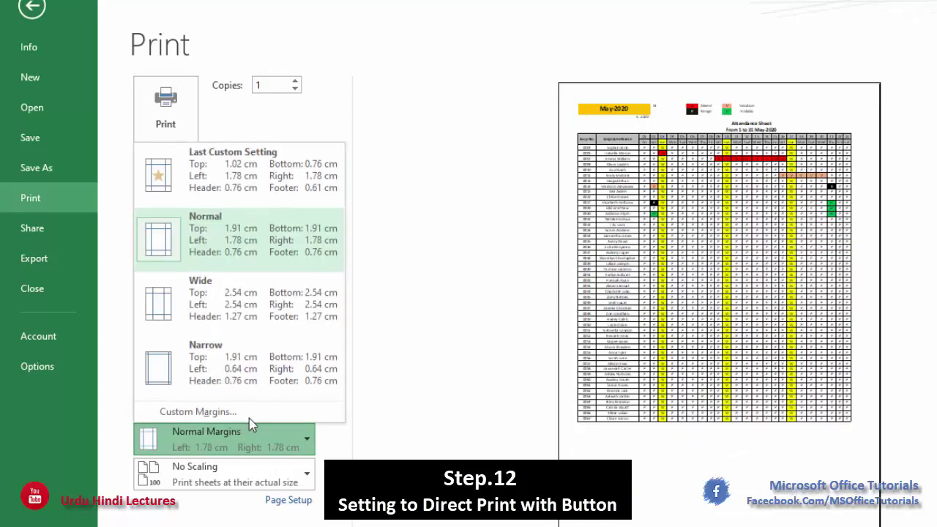
left_click(260, 357)
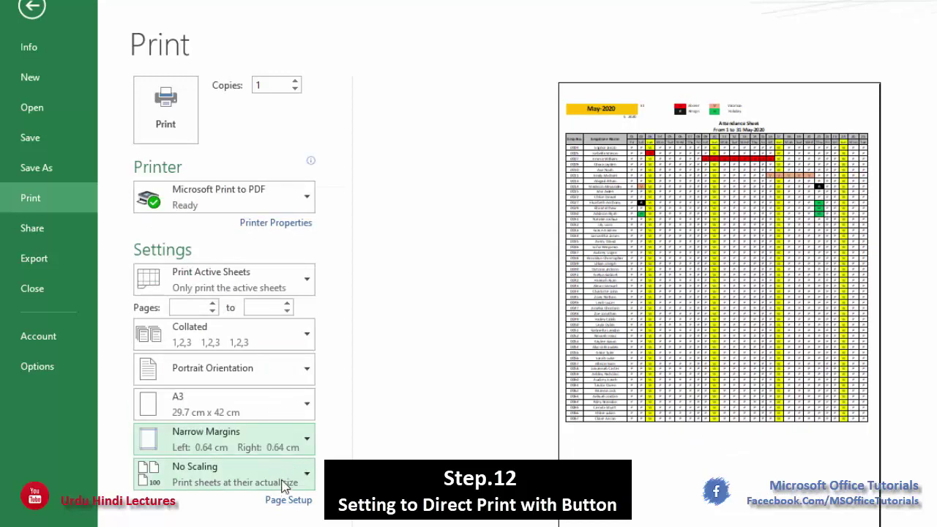
Step: Scale the printout to Fit Sheet on One Page in Landscape Orientation and return to the worksheet
left_click(276, 474)
left_click(238, 331)
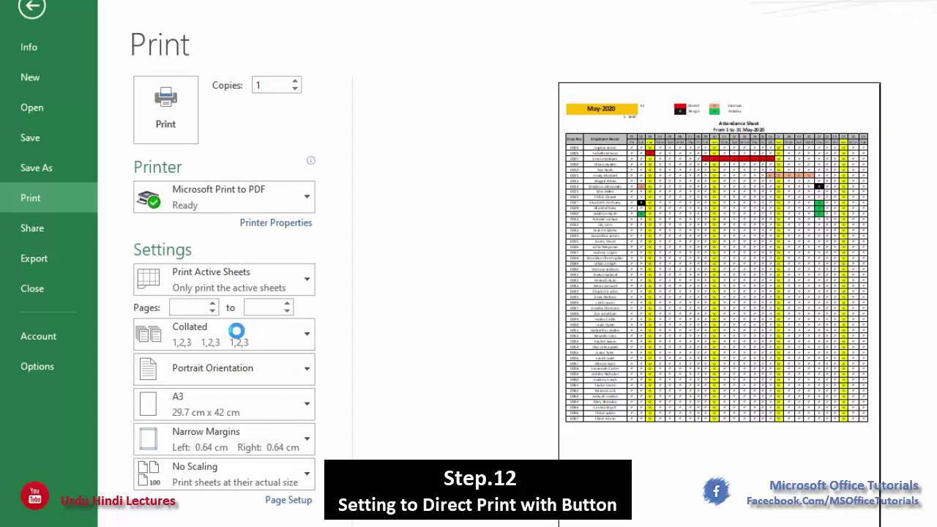
left_click(303, 370)
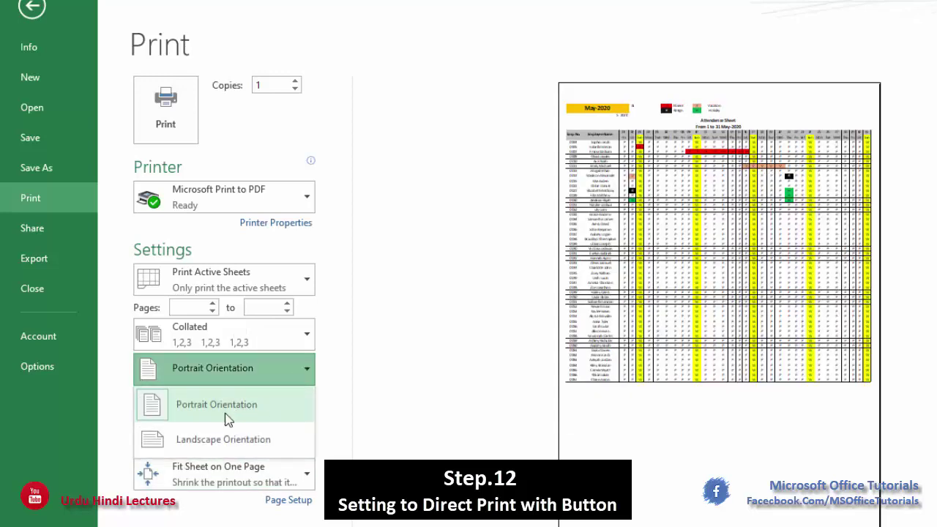
left_click(220, 436)
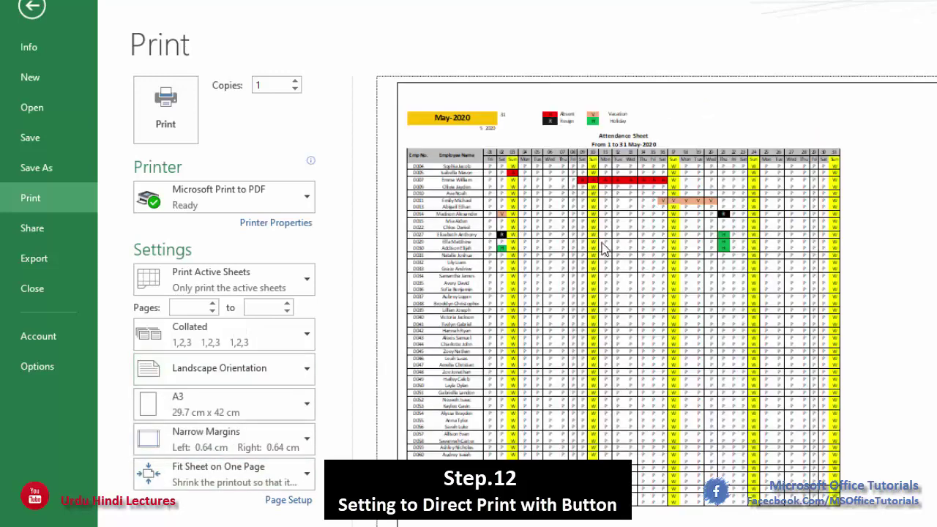
left_click(33, 8)
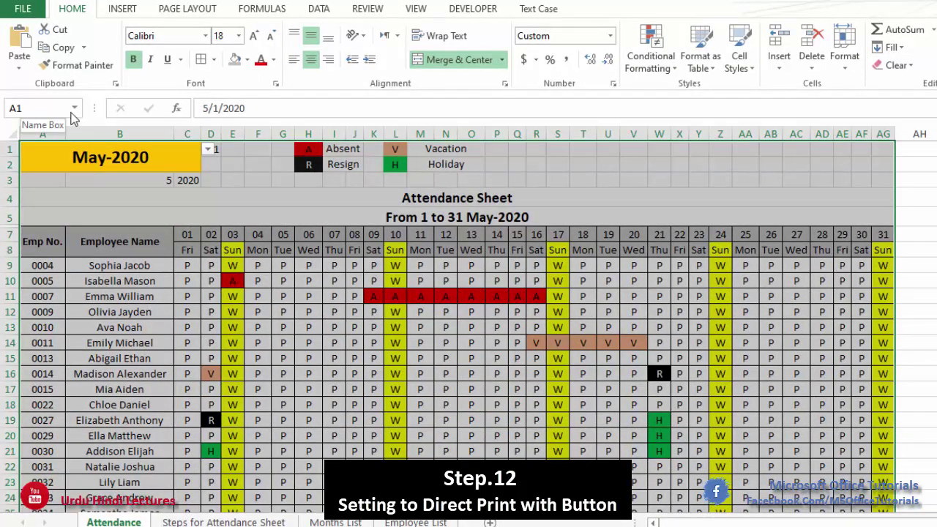
Step: Review the selected attendance range down to its last rows and name it Print2
scroll(796, 337, "down", 1)
scroll(796, 336, "down", 15)
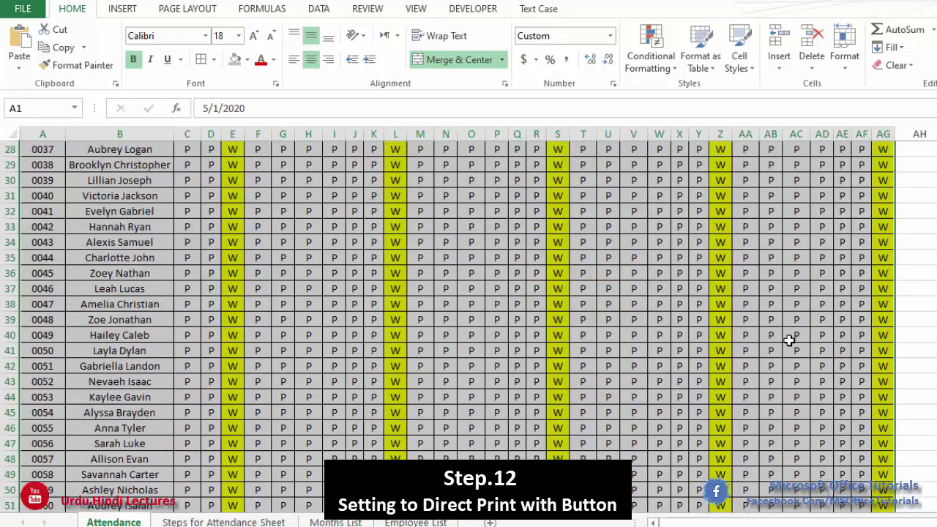
scroll(774, 337, "up", 12)
scroll(775, 337, "up", 4)
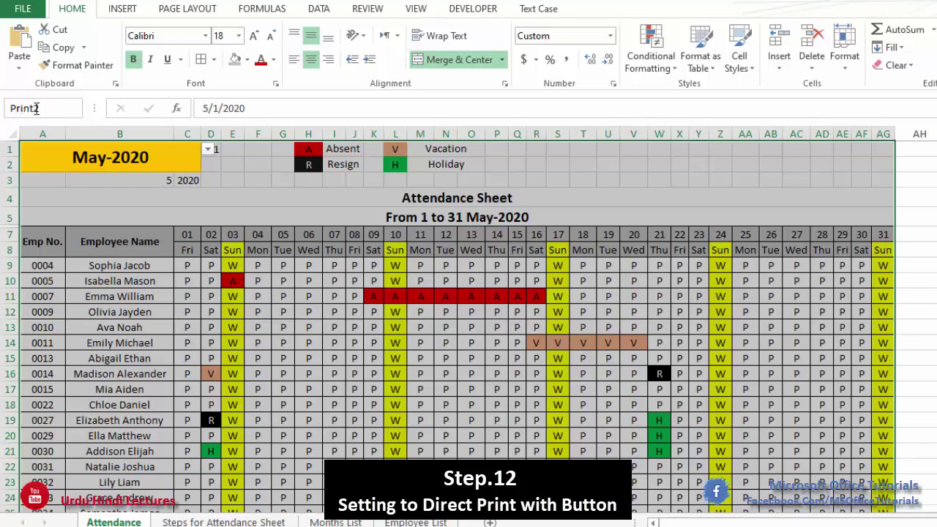
key("Return")
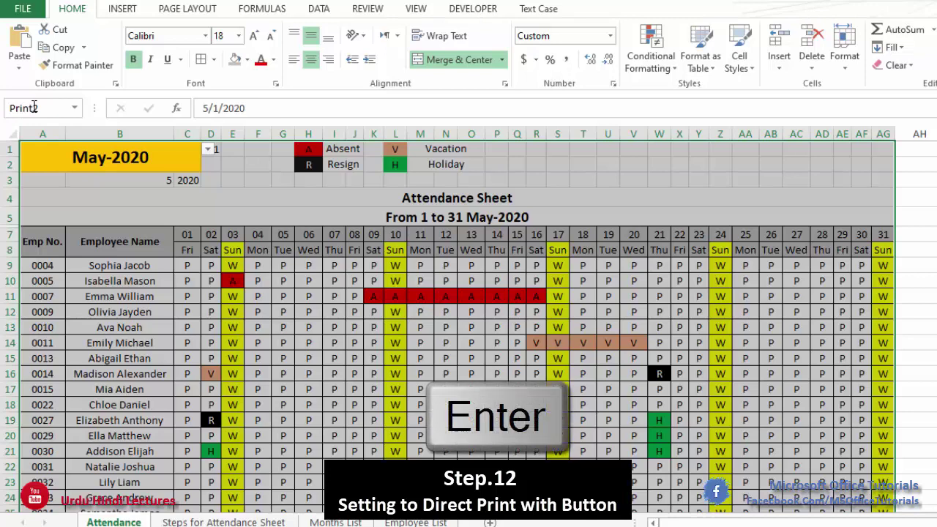
Step: Recall the named range Print2 from another cell to check what it covers, and deselect it
left_click(73, 217)
left_click(74, 108)
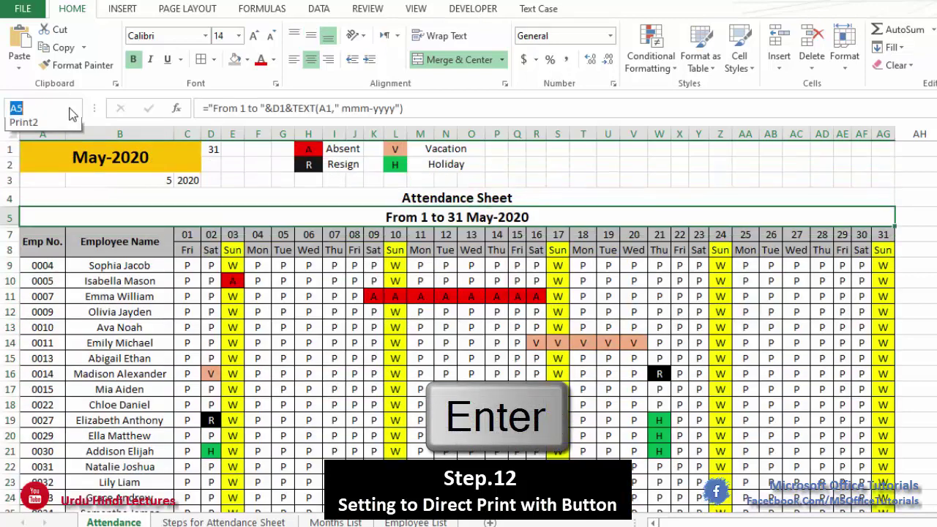
left_click(22, 122)
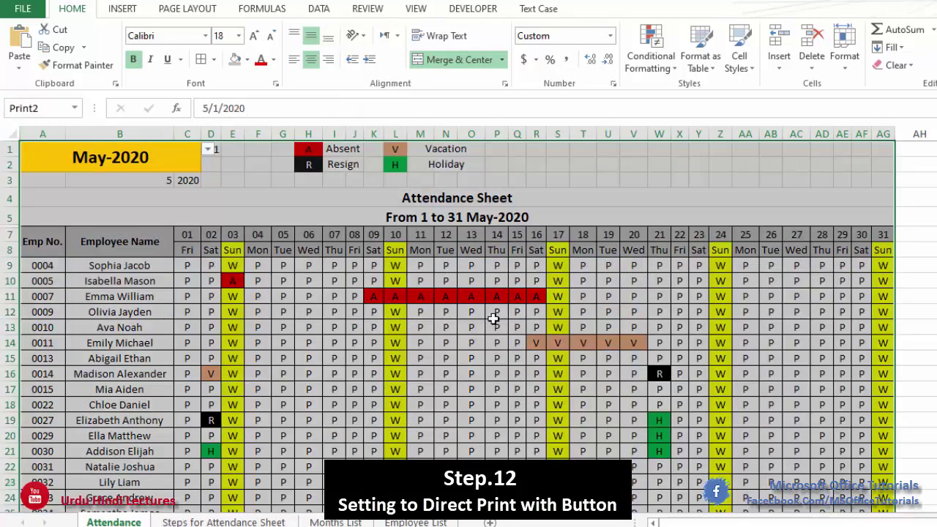
left_click(822, 249)
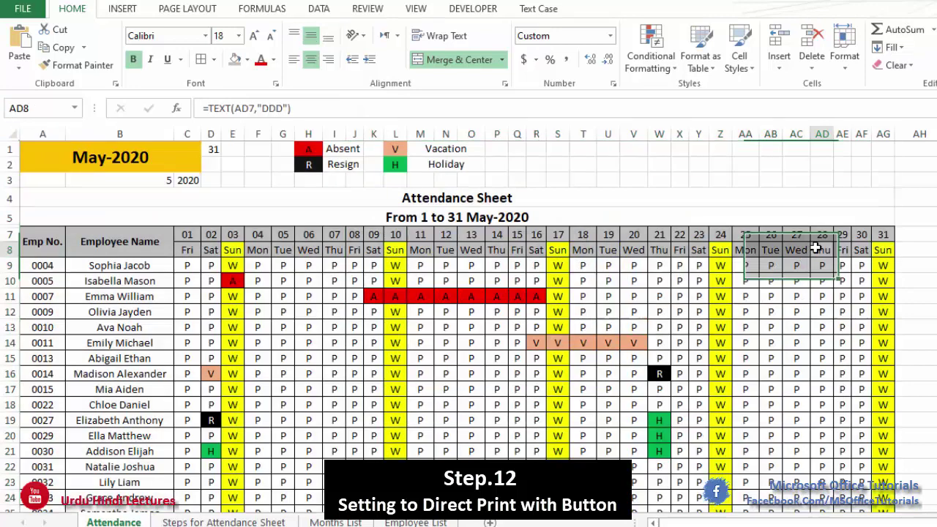
left_click(911, 166)
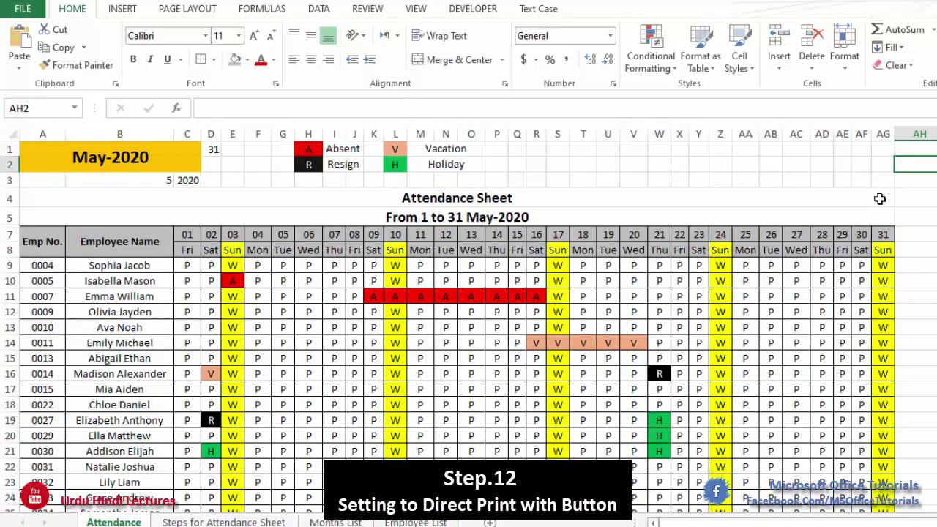
Step: Make sure Developer is enabled among the main tabs in the ribbon customization options and accept the options
left_click(478, 12)
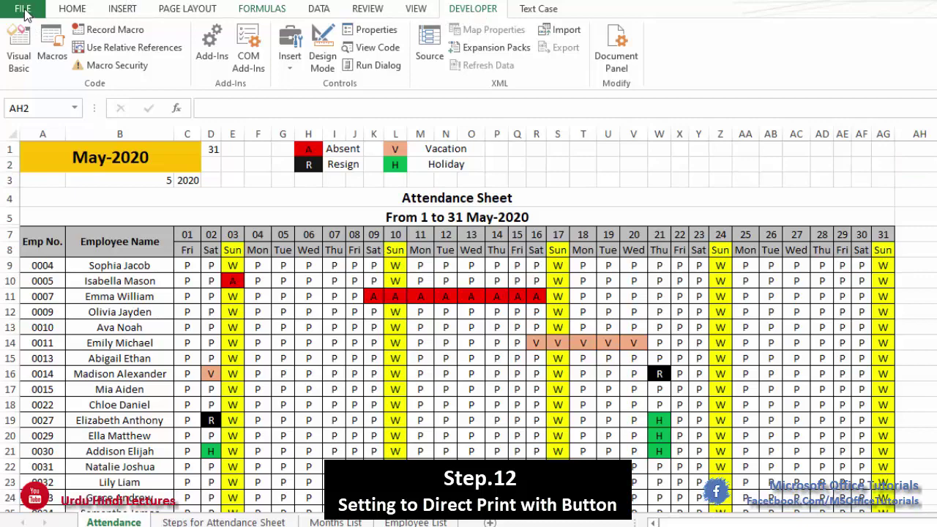
left_click(24, 9)
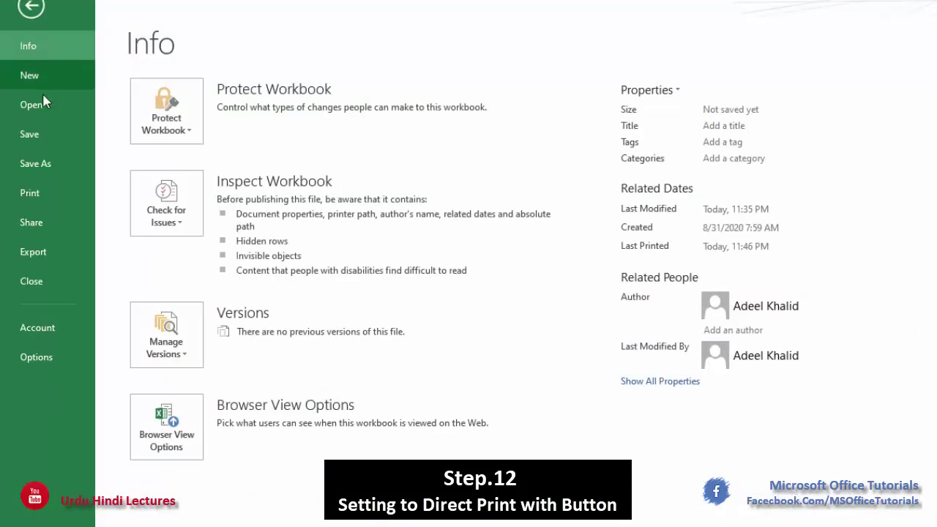
left_click(36, 357)
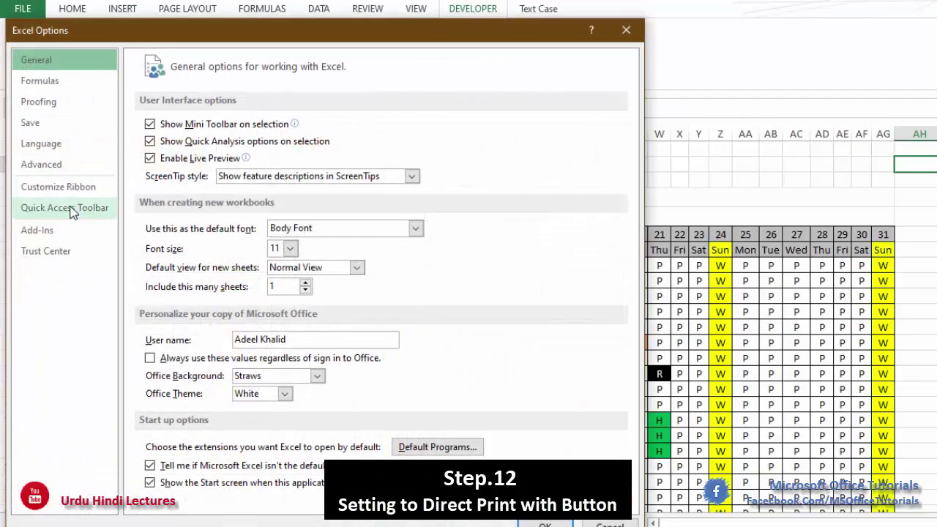
left_click(87, 191)
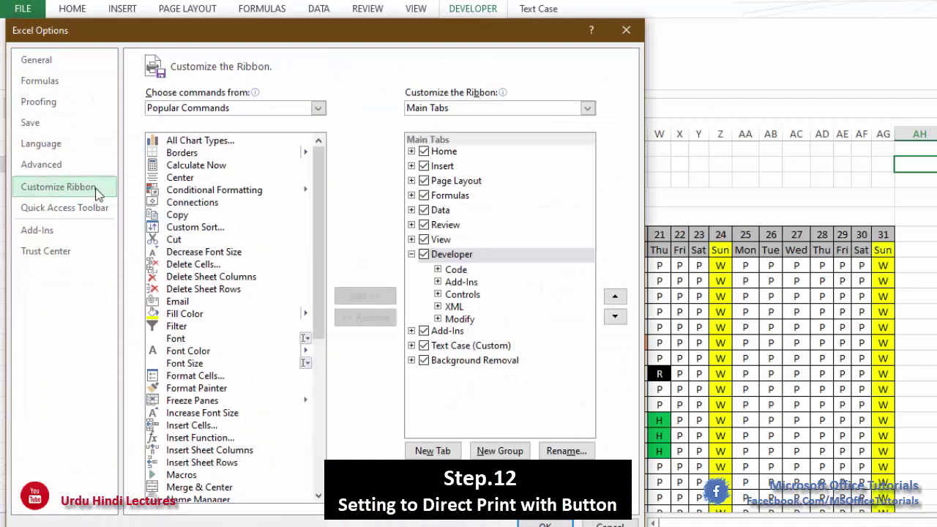
left_click(424, 256)
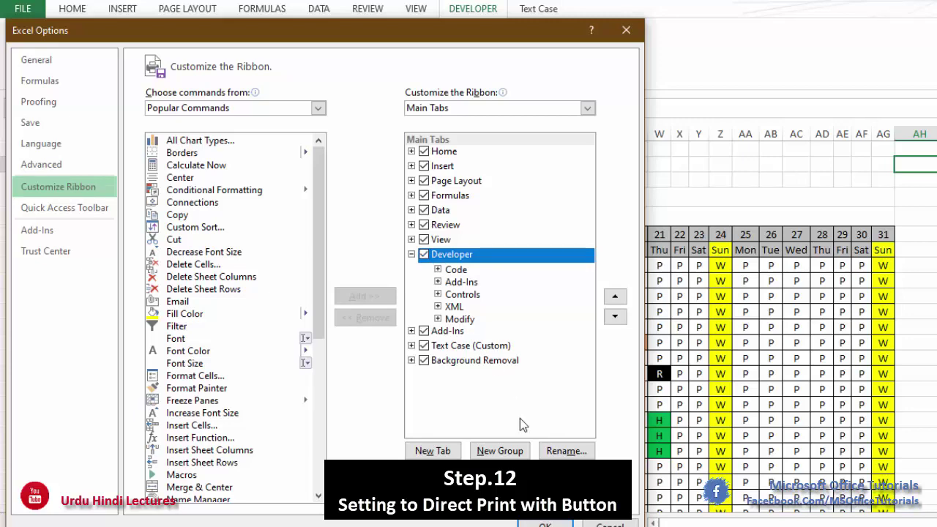
left_click(548, 522)
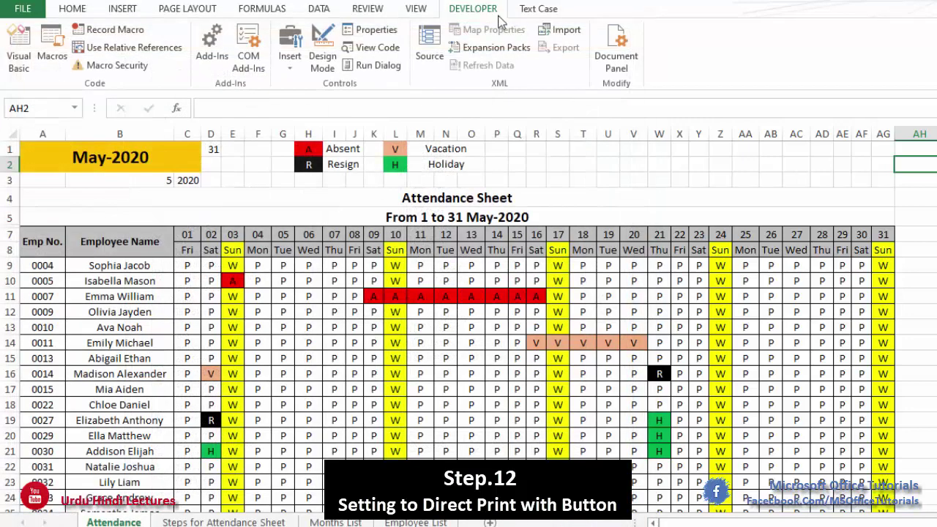
Step: Draw a Form Control button snapped to the cells in columns AD to AF above the table and create a new macro for it
key("Down")
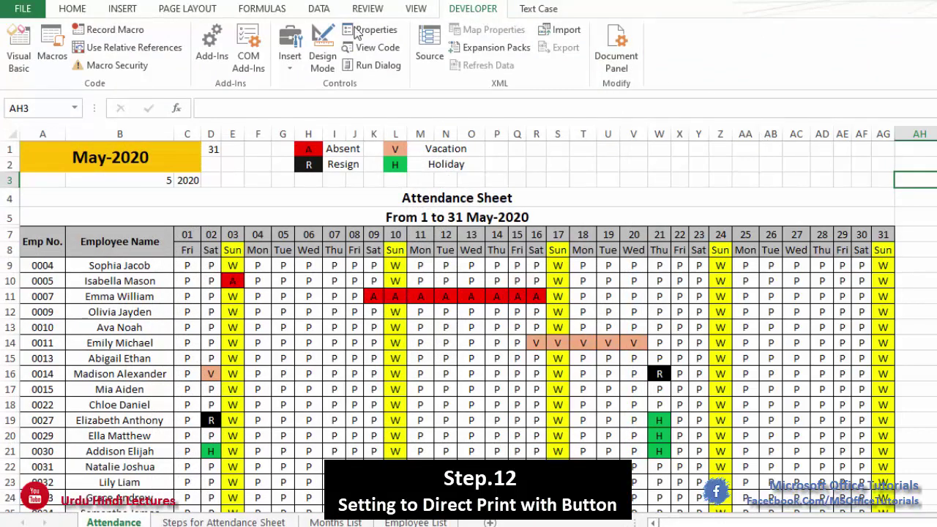
left_click(291, 68)
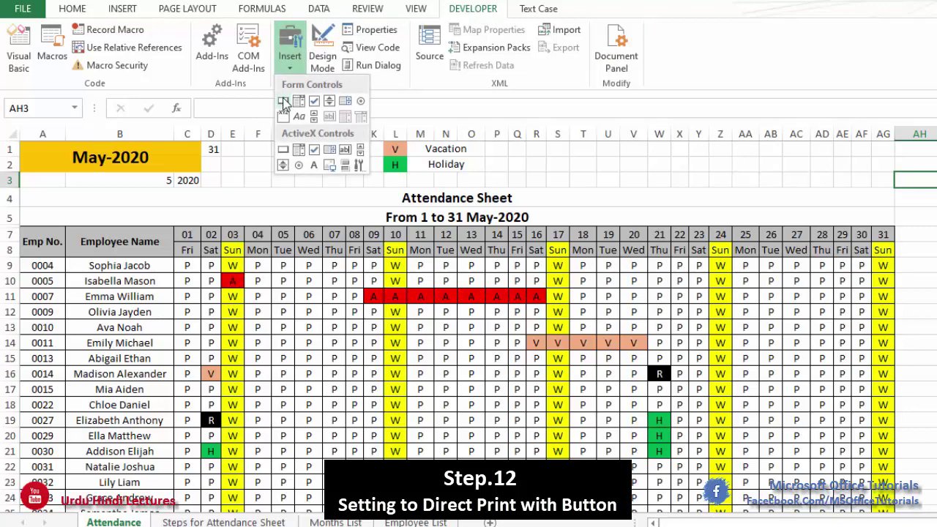
left_click(283, 101)
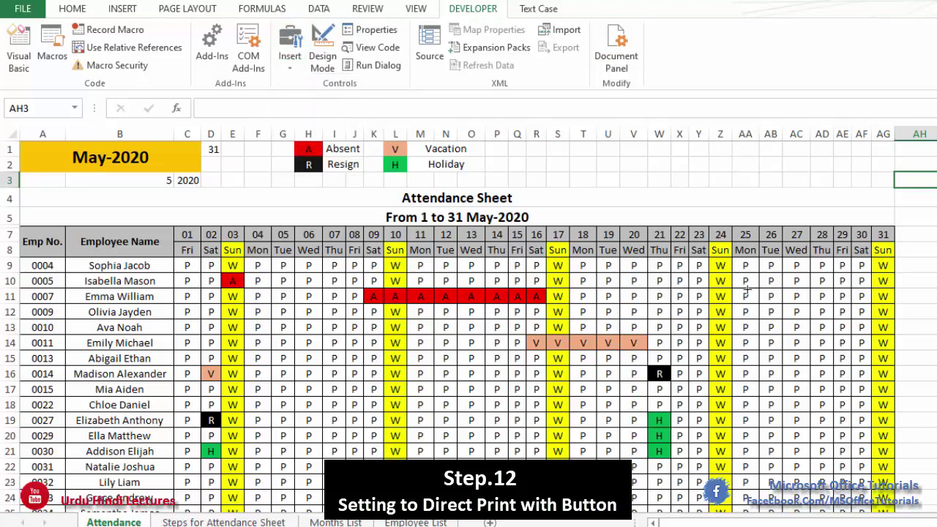
key("alt")
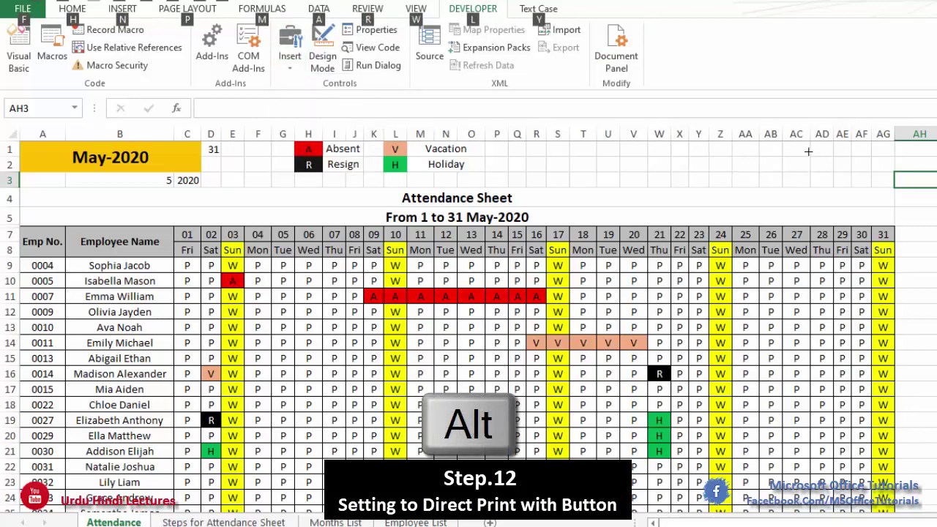
left_click_drag(811, 153, 868, 181)
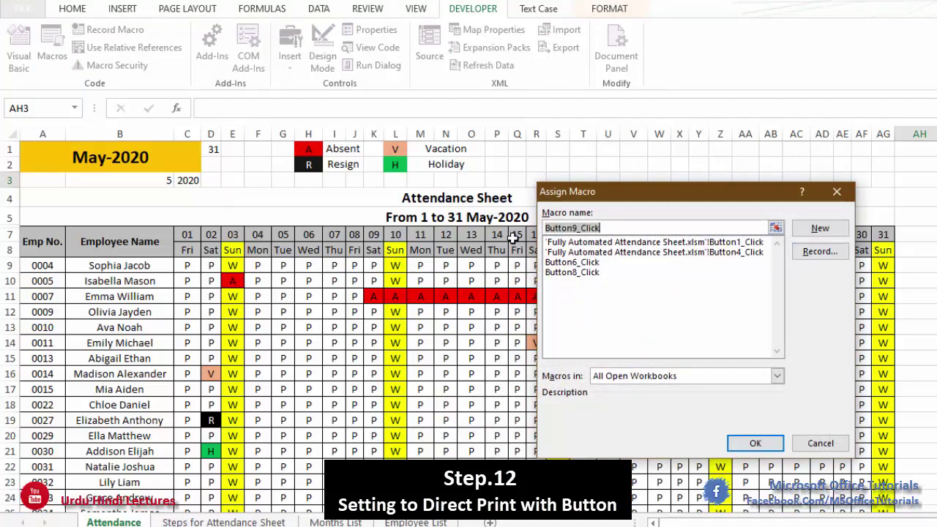
left_click_drag(754, 198, 672, 183)
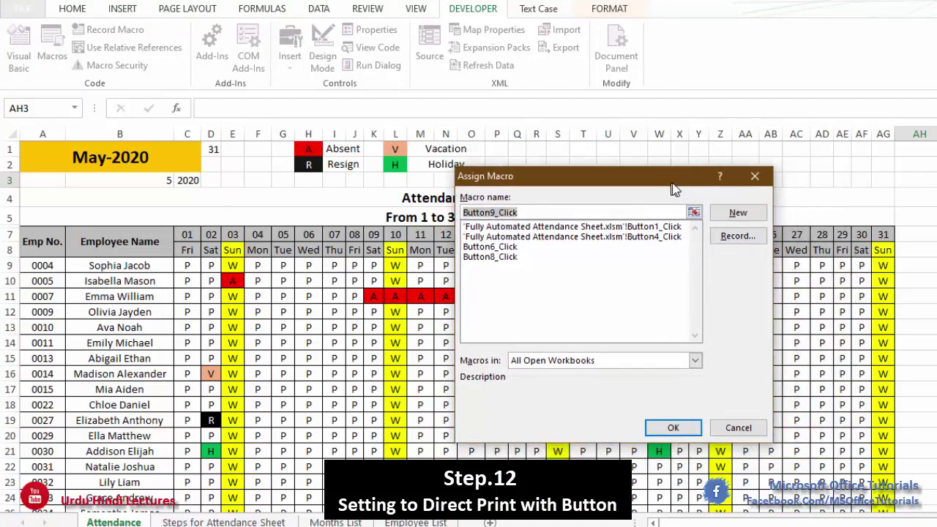
left_click(737, 214)
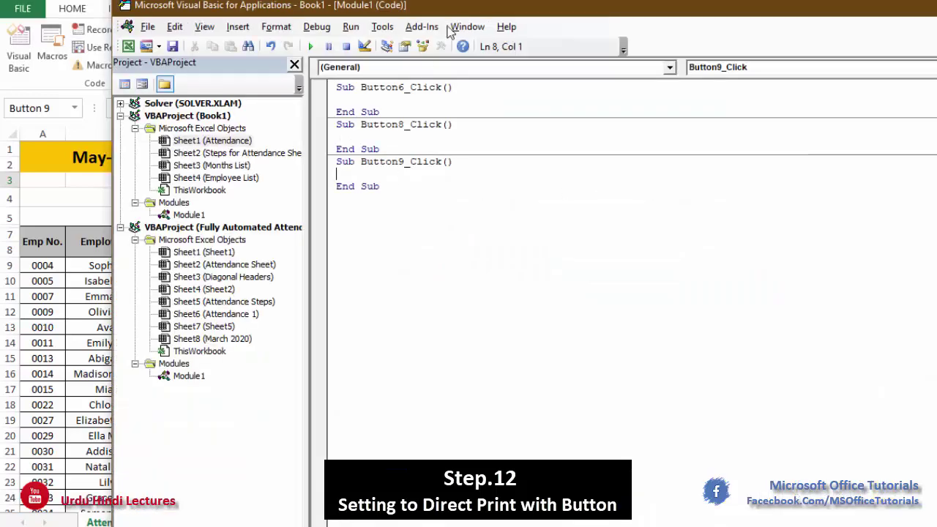
left_click_drag(445, 9, 448, 154)
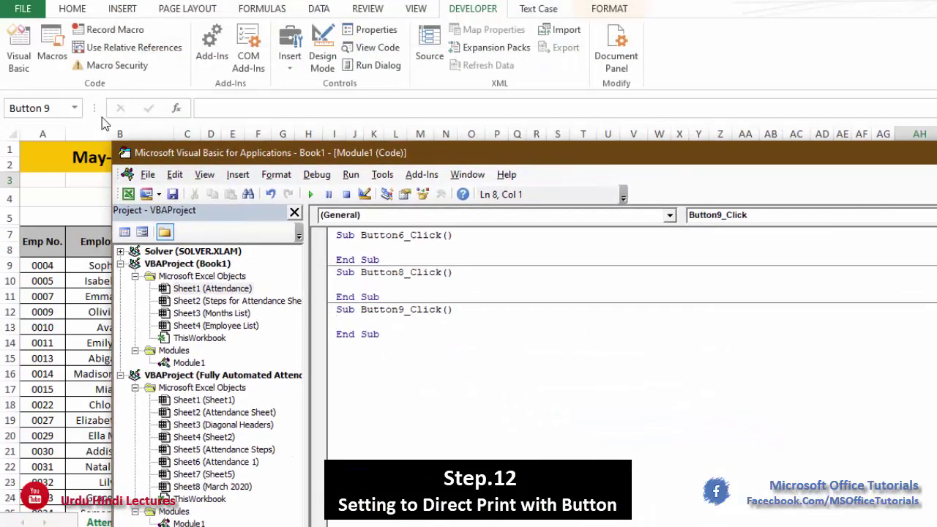
Step: Write the line Range("Print2").PrintOut inside the Button6_Click procedure
left_click(367, 247)
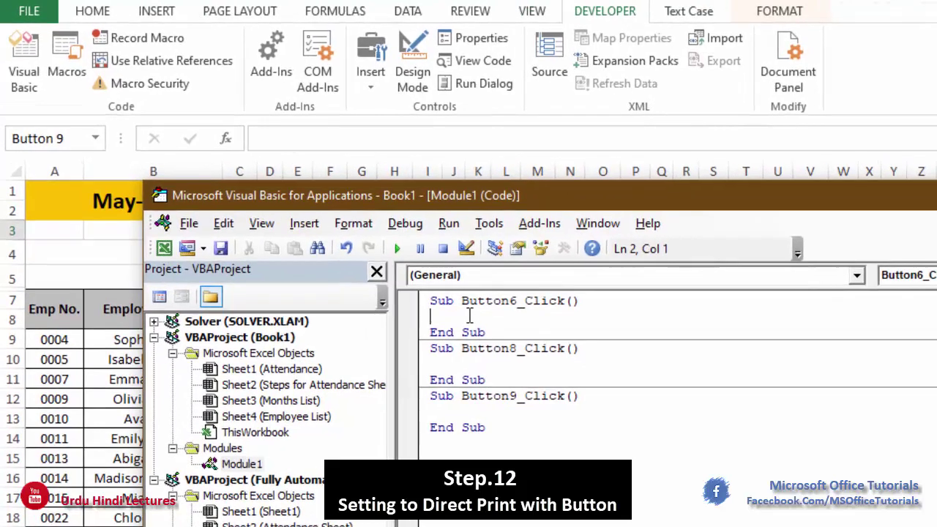
type("Range(")
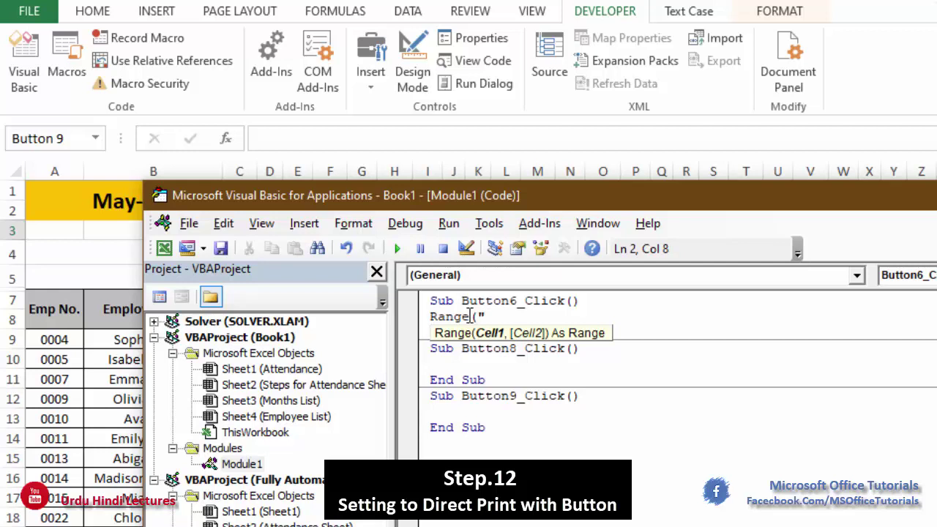
type("Print2\")")
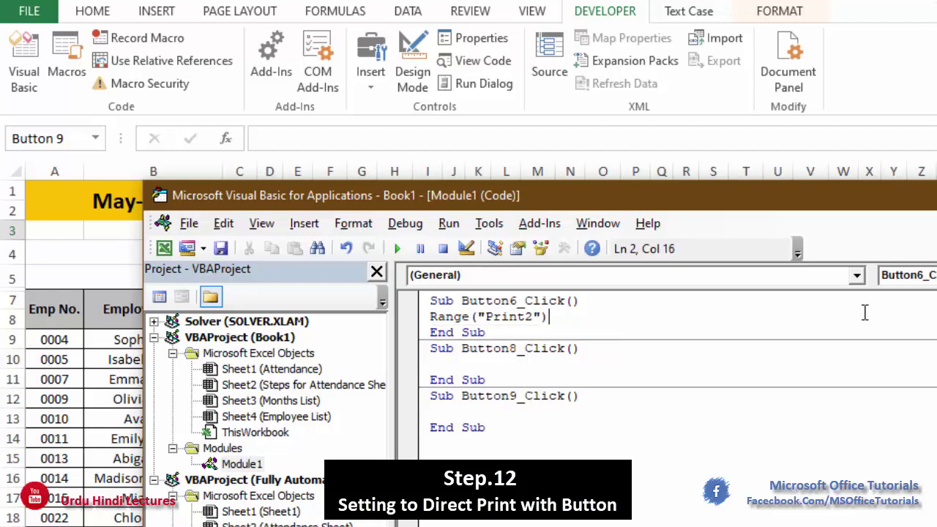
type(".Print")
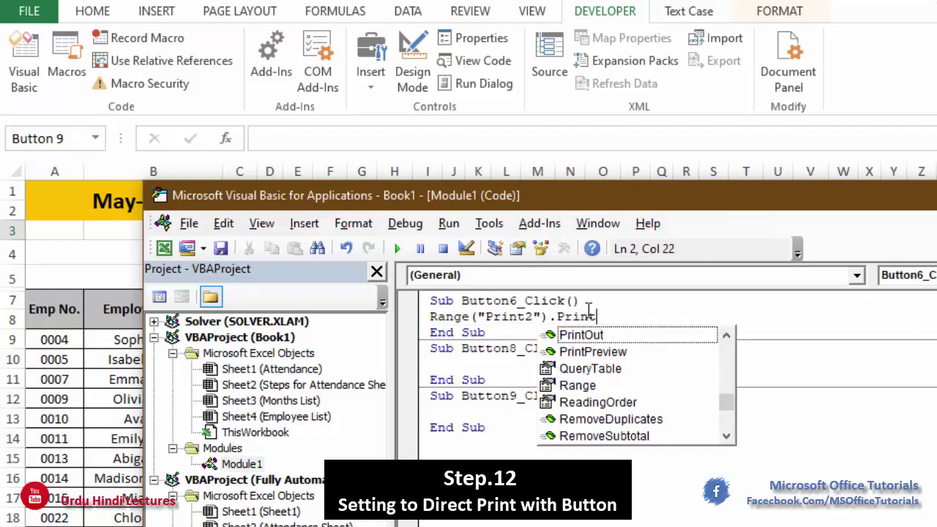
double_click(572, 335)
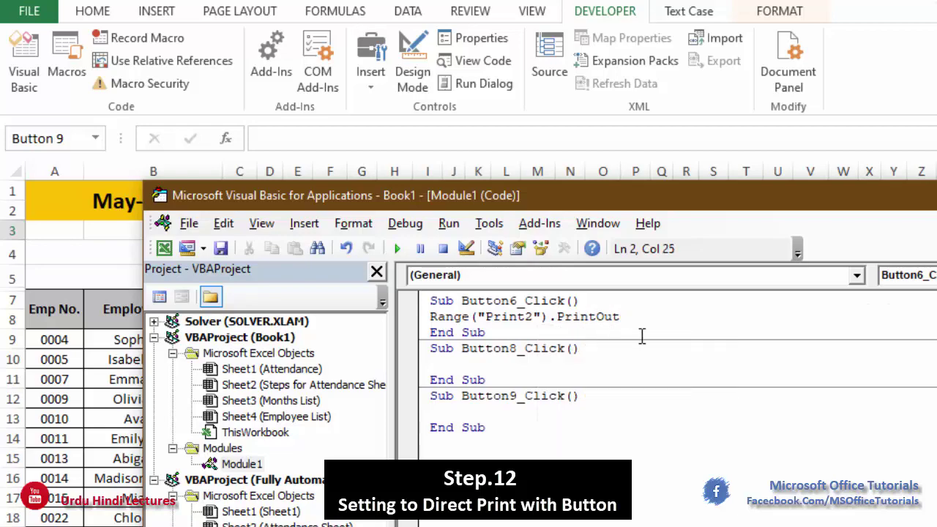
Step: Save the workbook to the Desktop as Excel Macro-Enabled Workbook "Attendance Sheet 2" and close the code editor
left_click(223, 248)
left_click_drag(470, 146, 587, 136)
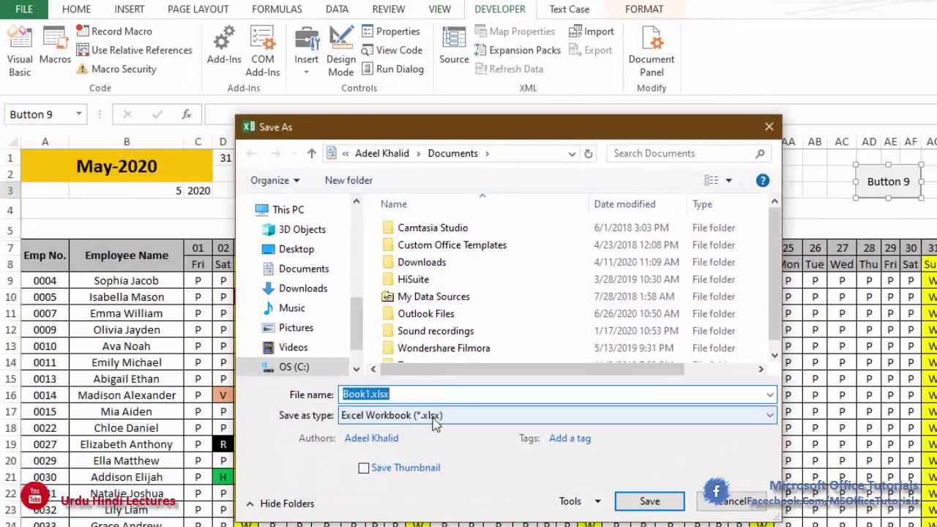
left_click(297, 250)
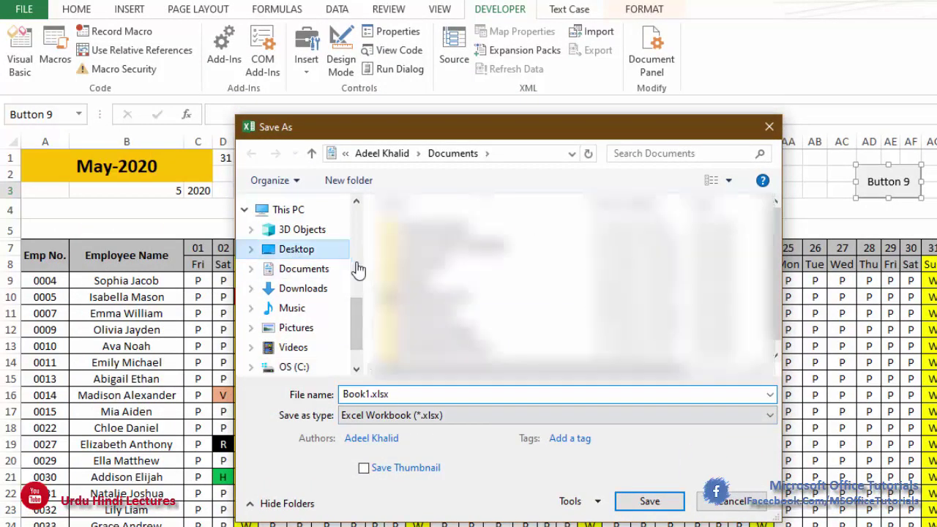
left_click(454, 416)
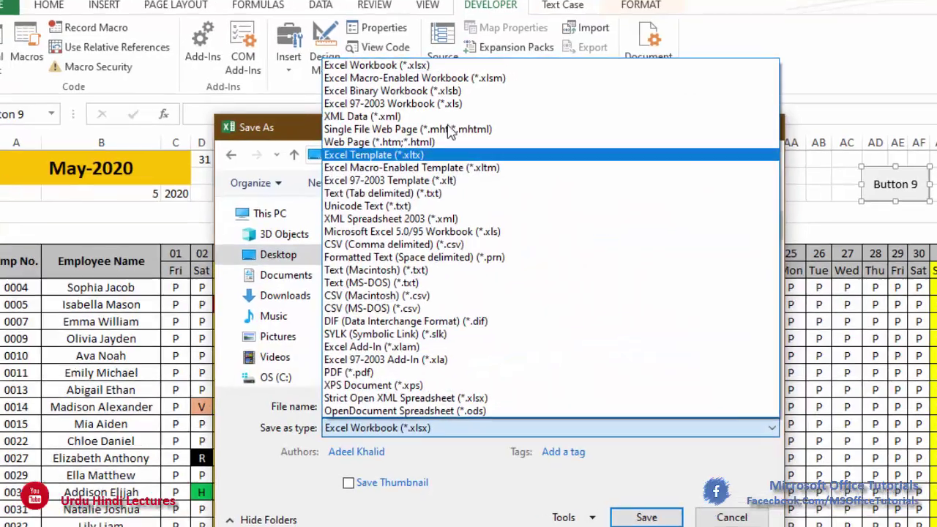
left_click(454, 77)
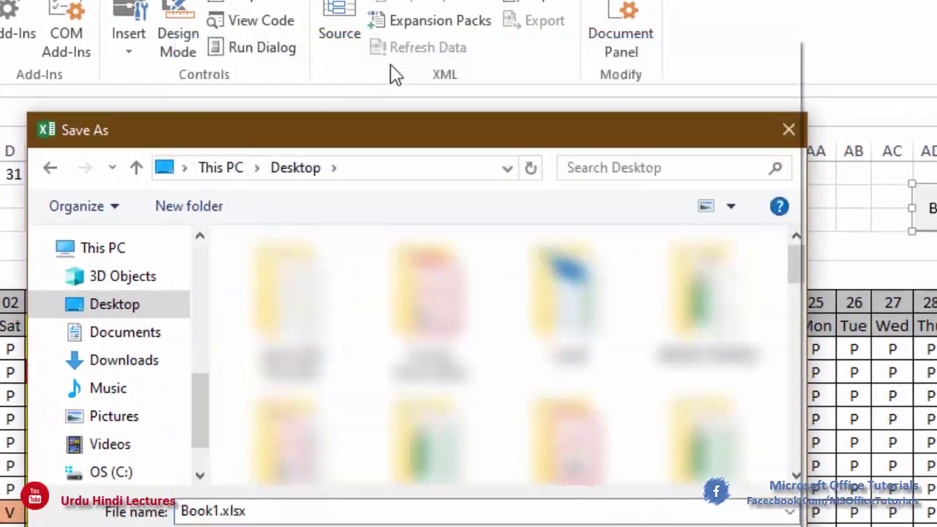
left_click(284, 511)
type("Atte")
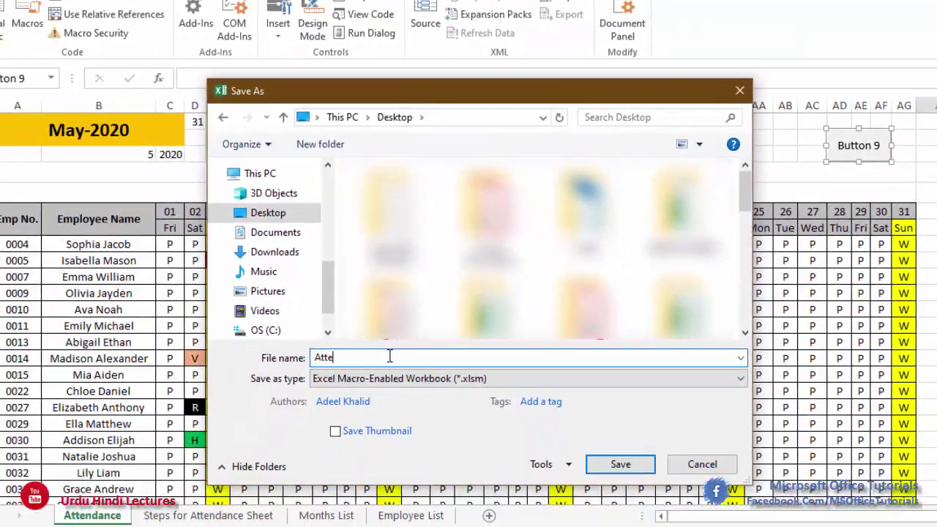
type("ndance Sheet 2")
left_click(620, 464)
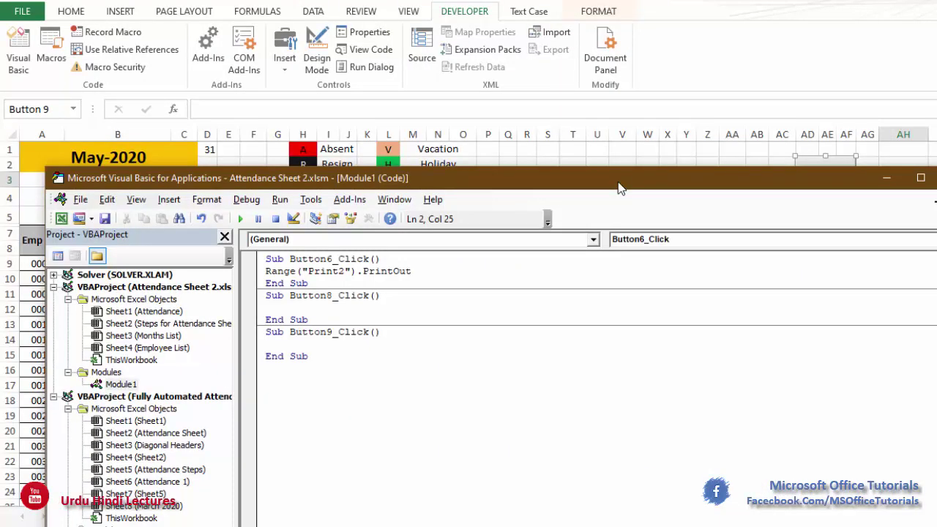
left_click(930, 176)
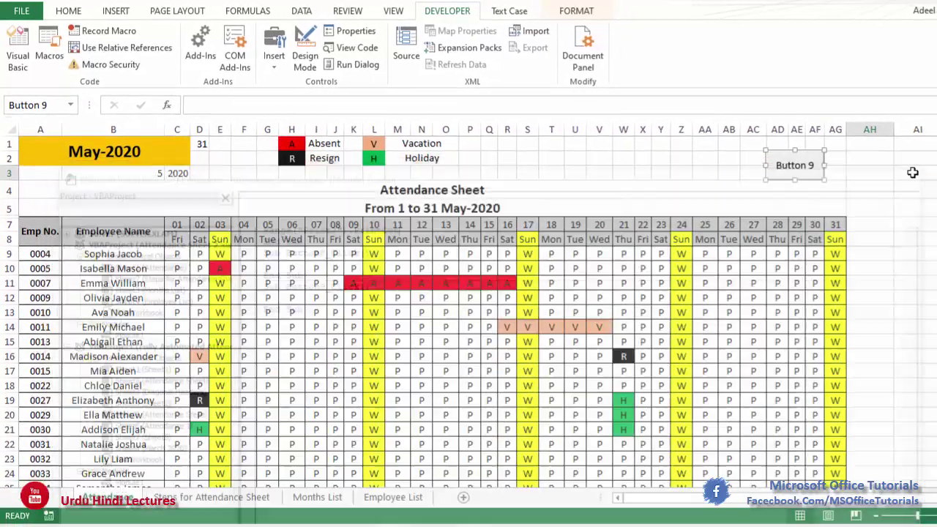
Step: Change the new button's caption to "Print" and deselect it
key("Escape")
right_click(803, 168)
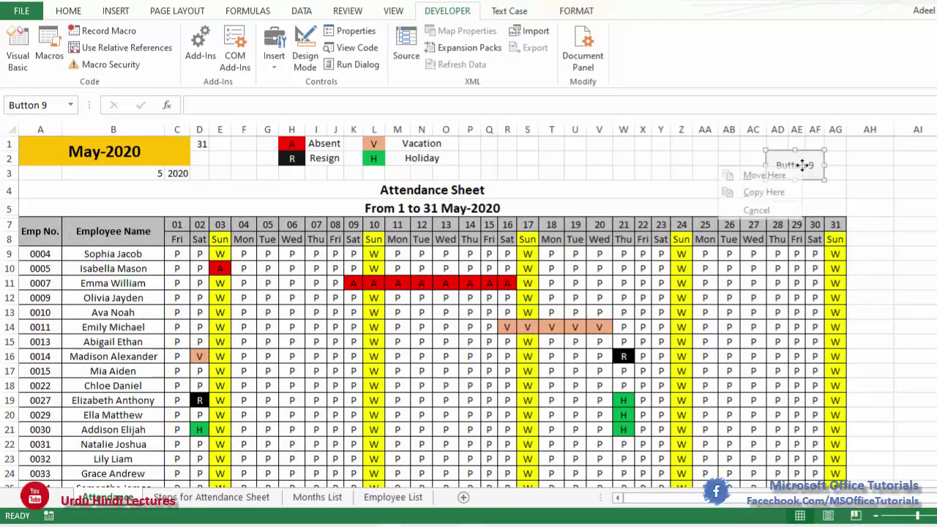
right_click(816, 167)
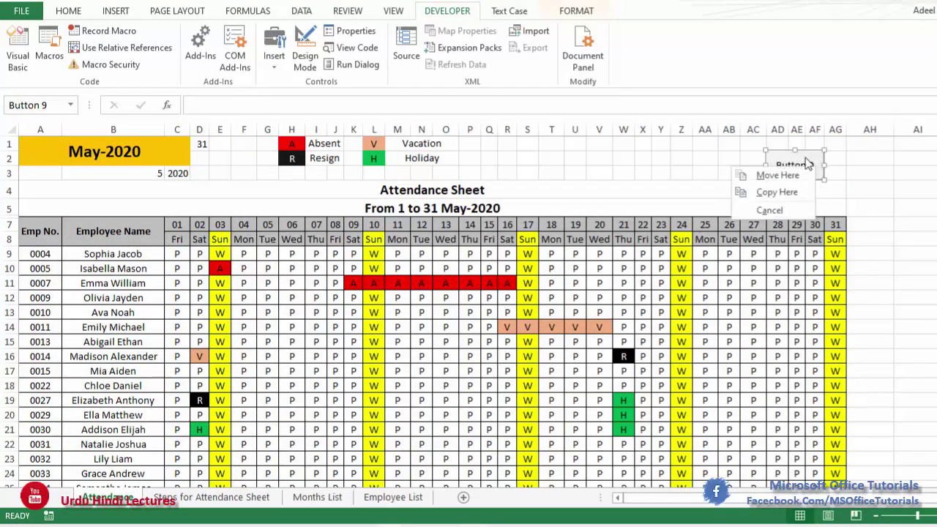
right_click(807, 162)
left_click(842, 219)
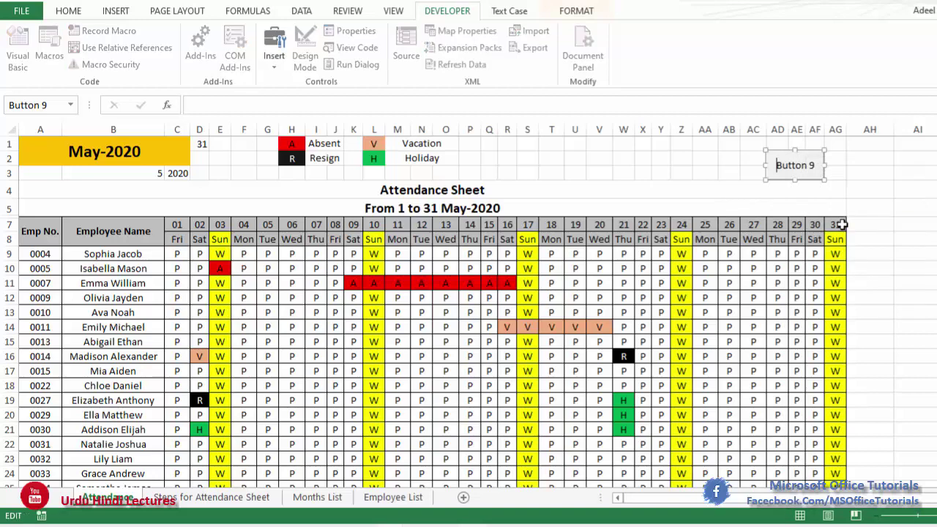
key("ctrl+a")
type("Print")
left_click(870, 189)
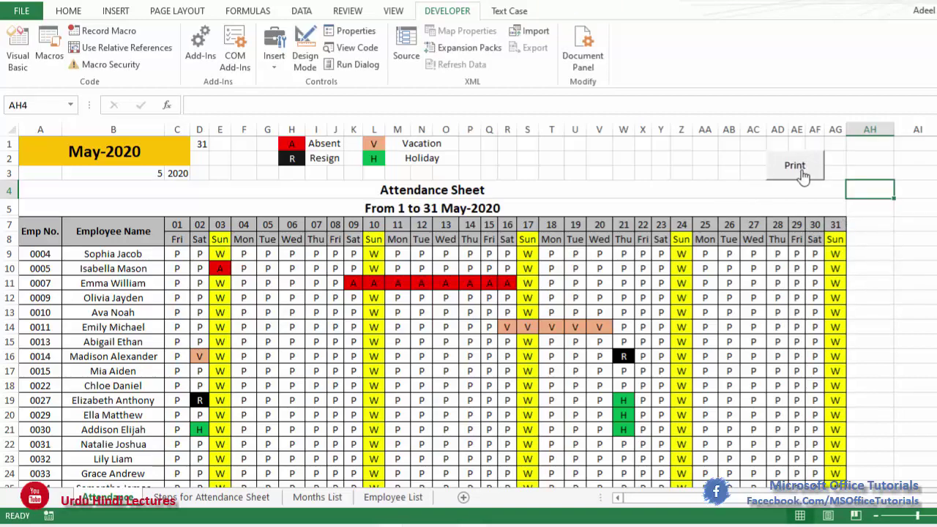
Step: Assign the Button6_Click macro to the Print button and deselect the button
right_click(802, 171)
right_click(813, 169)
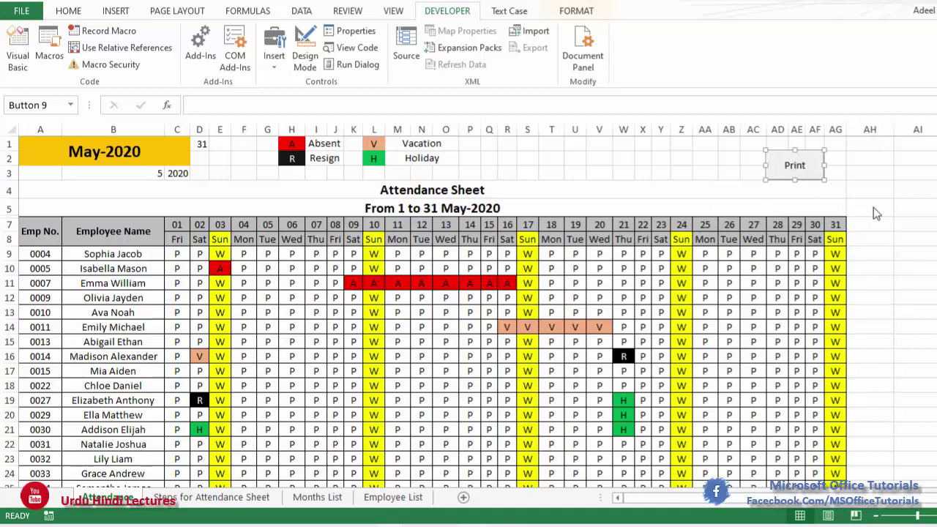
left_click(879, 154)
right_click(808, 169)
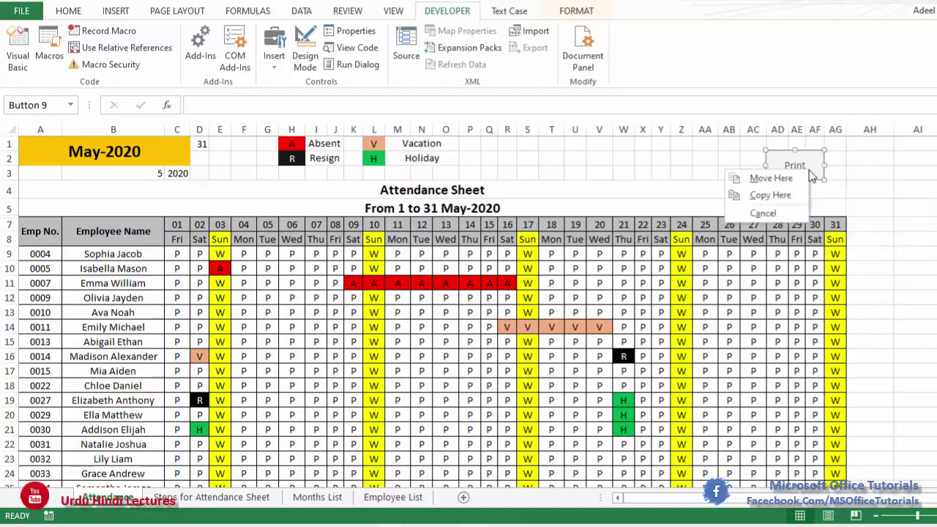
right_click(818, 169)
right_click(819, 169)
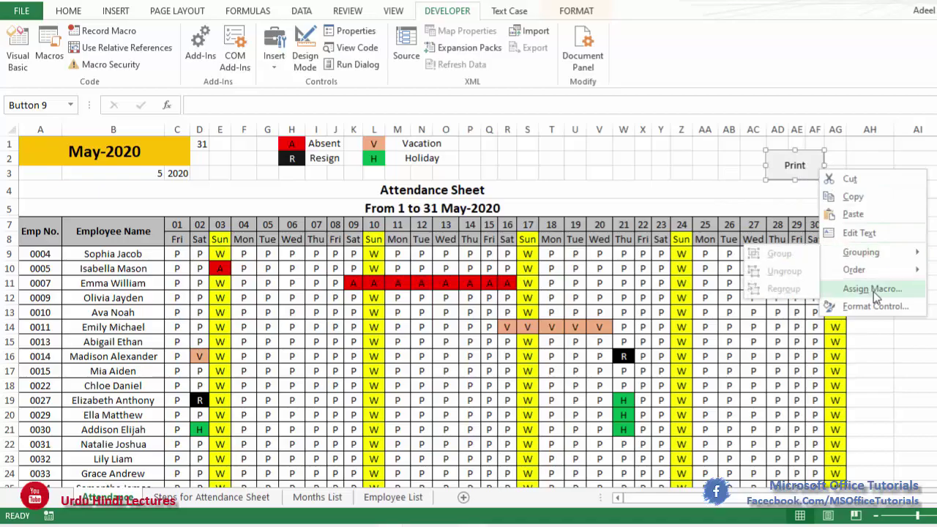
left_click(876, 288)
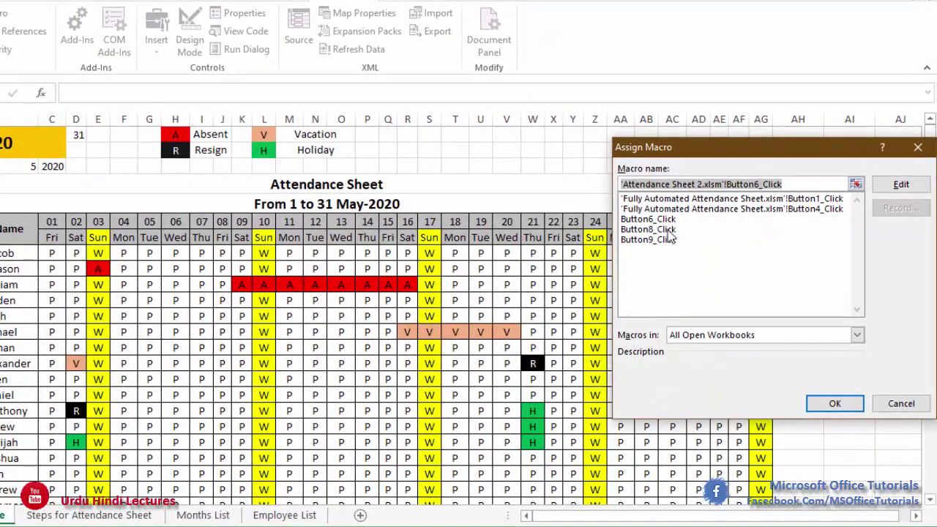
left_click(739, 223)
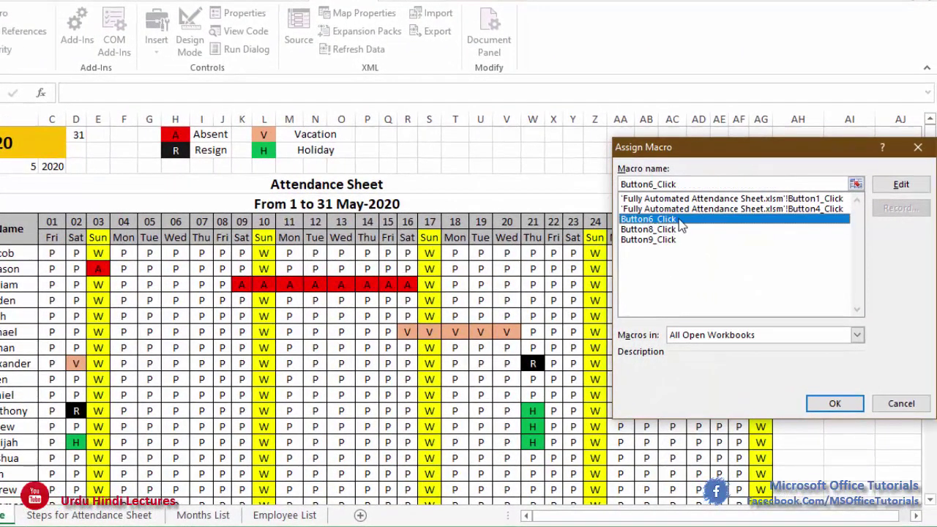
double_click(681, 222)
left_click(791, 161)
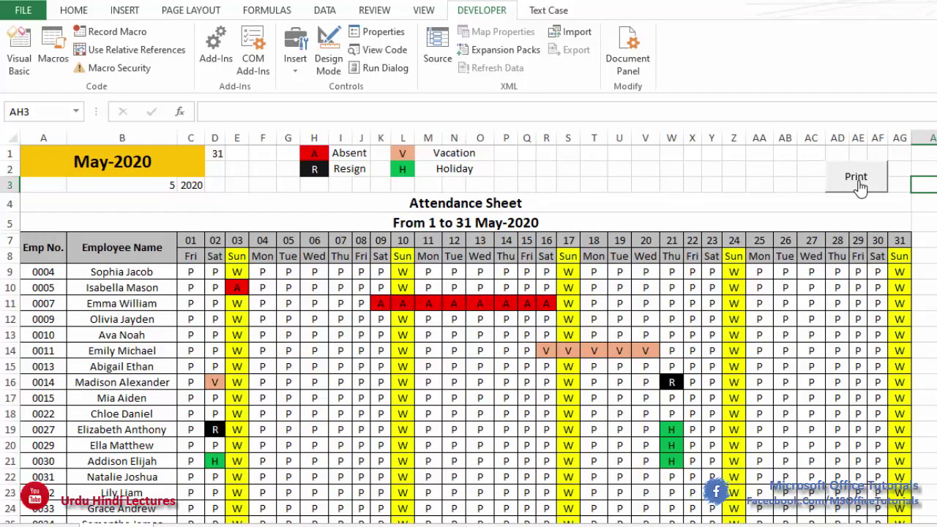
Step: Run the Print button, save the output on the Desktop as the PDF "New Attendance", view it and return to the worksheet
left_click(859, 184)
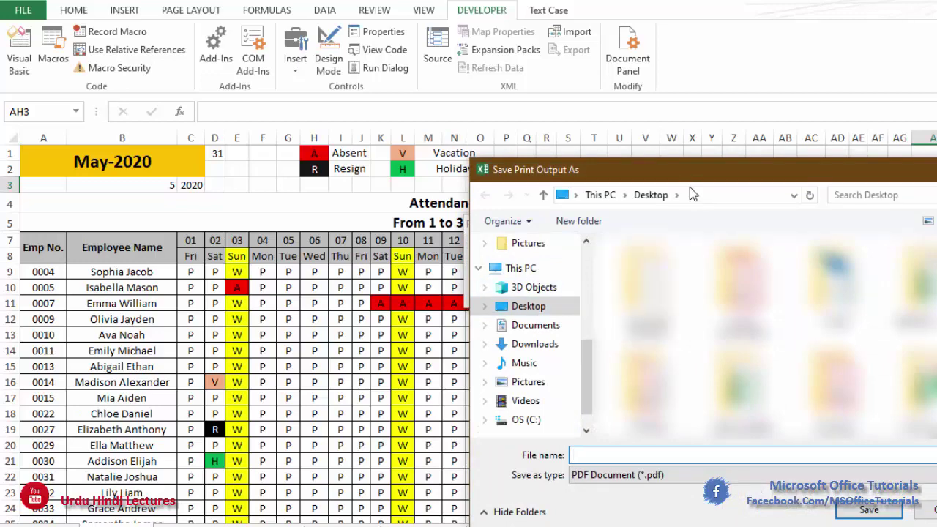
left_click_drag(688, 169, 634, 126)
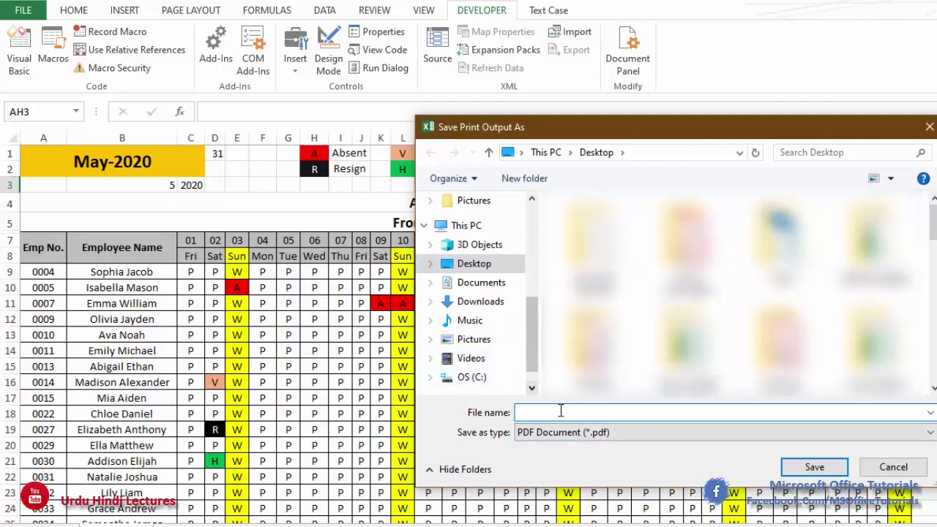
type("New Attendance")
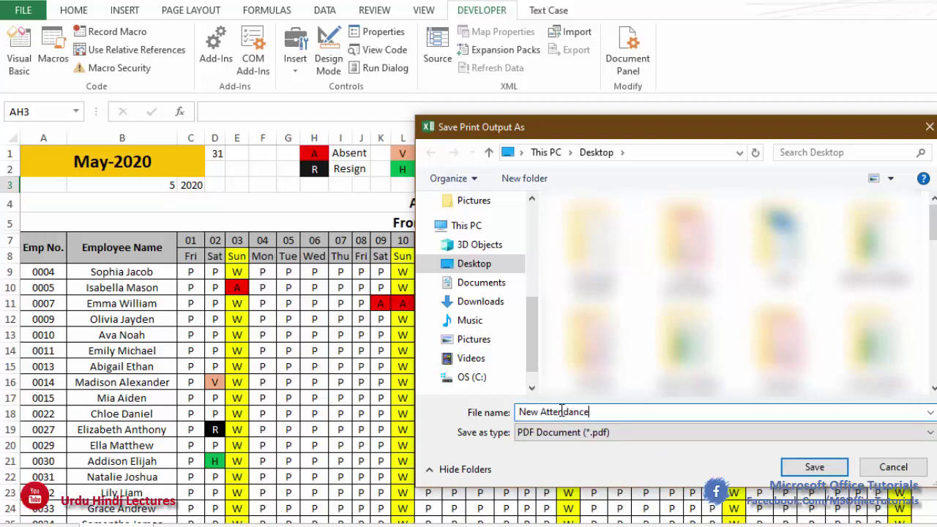
key("Return")
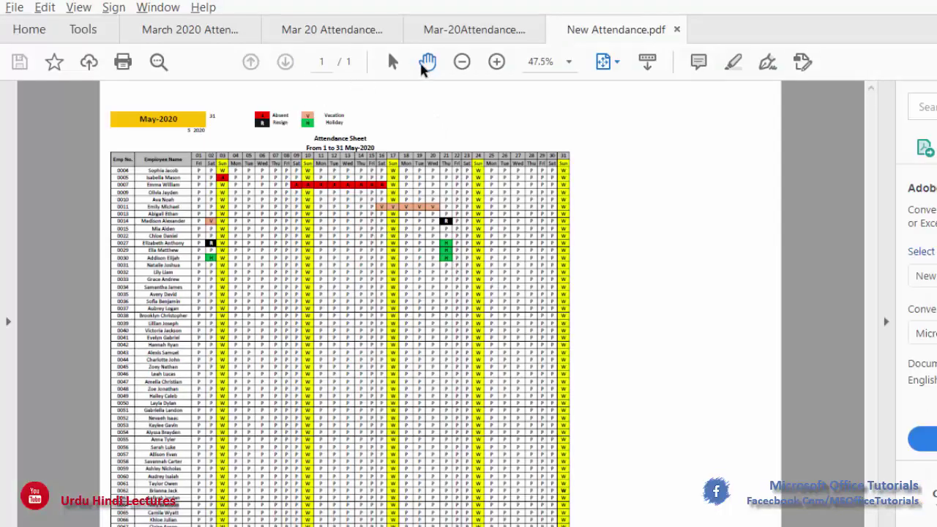
left_click(615, 62)
left_click(688, 88)
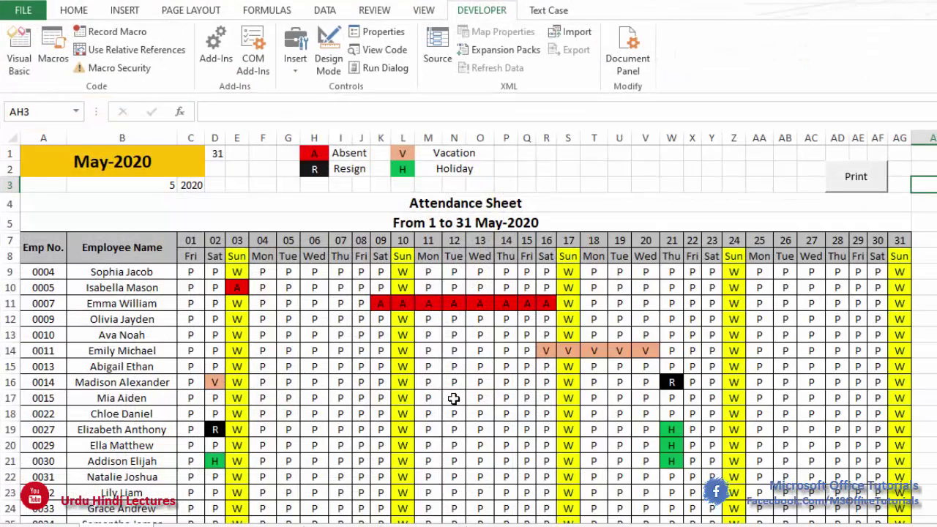
Step: Test the month selector in A1 by choosing Apr-20 and switching back to May-20
left_click(454, 422)
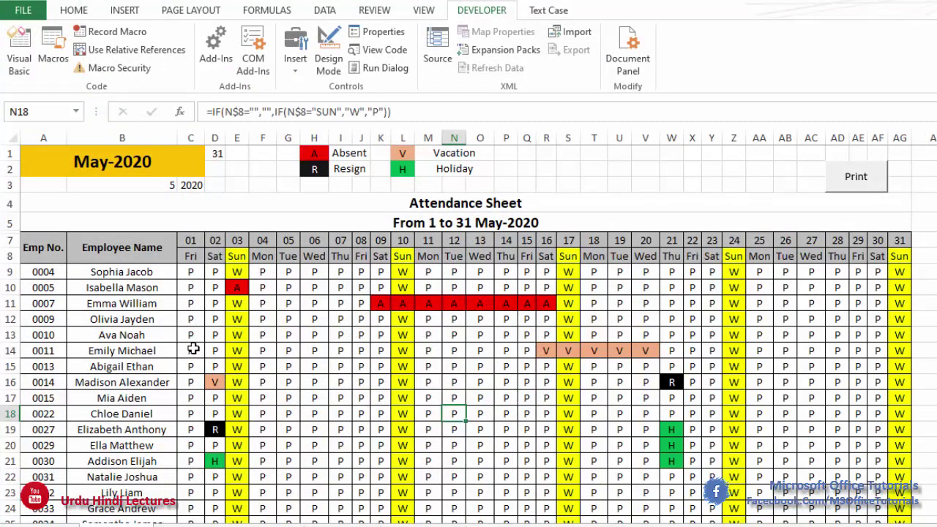
left_click(121, 138)
left_click(118, 163)
left_click(214, 154)
left_click(88, 196)
left_click(214, 154)
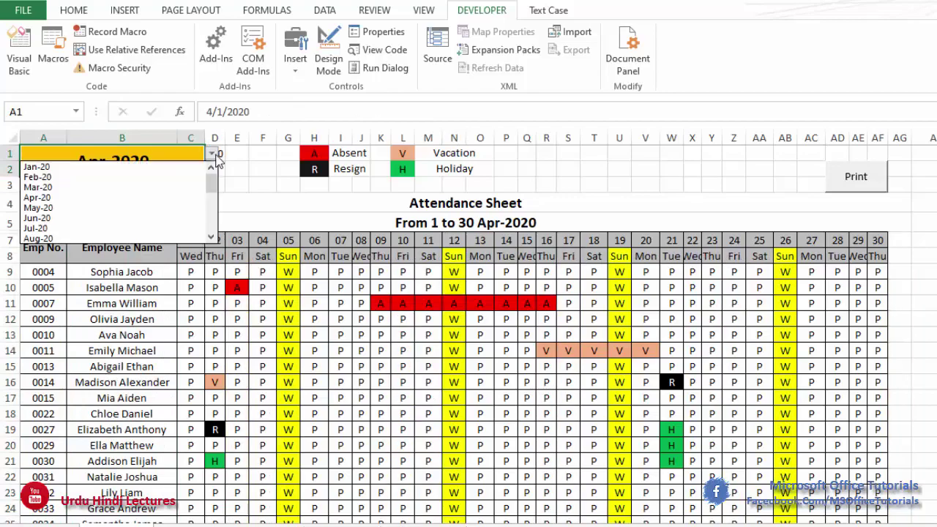
left_click(88, 206)
Step: Fill the attendance formula from C9 across to column AG and down to row 58, replacing the manual marks
left_click(191, 271)
left_click_drag(205, 279, 907, 299)
left_click_drag(910, 279, 907, 505)
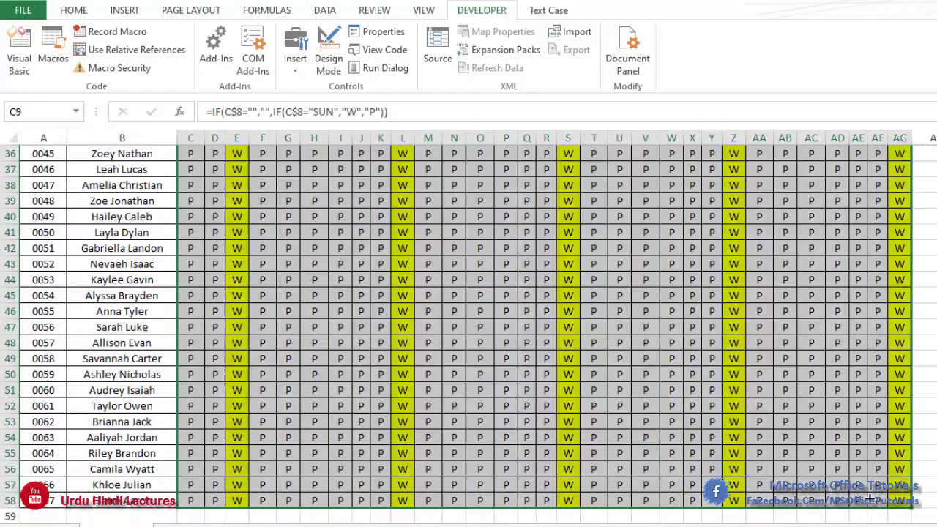
scroll(454, 462, "up", 12)
left_click(454, 461)
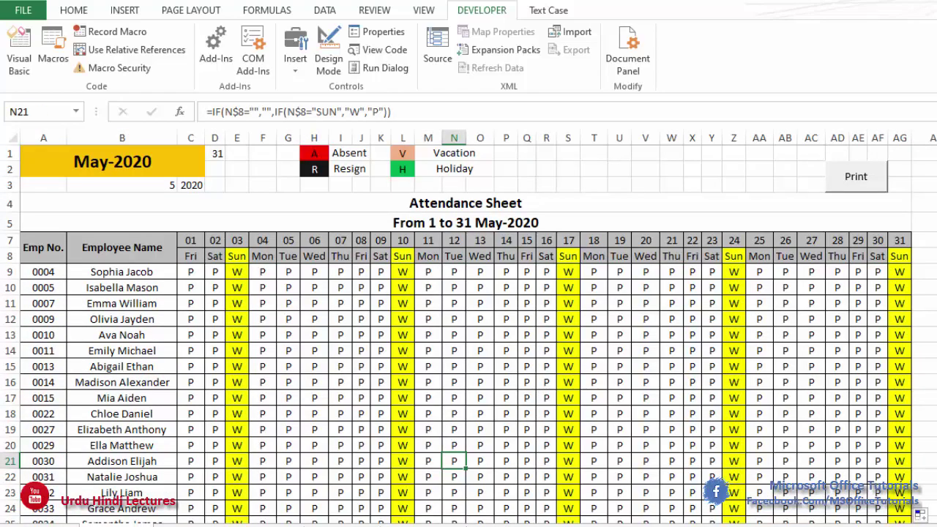